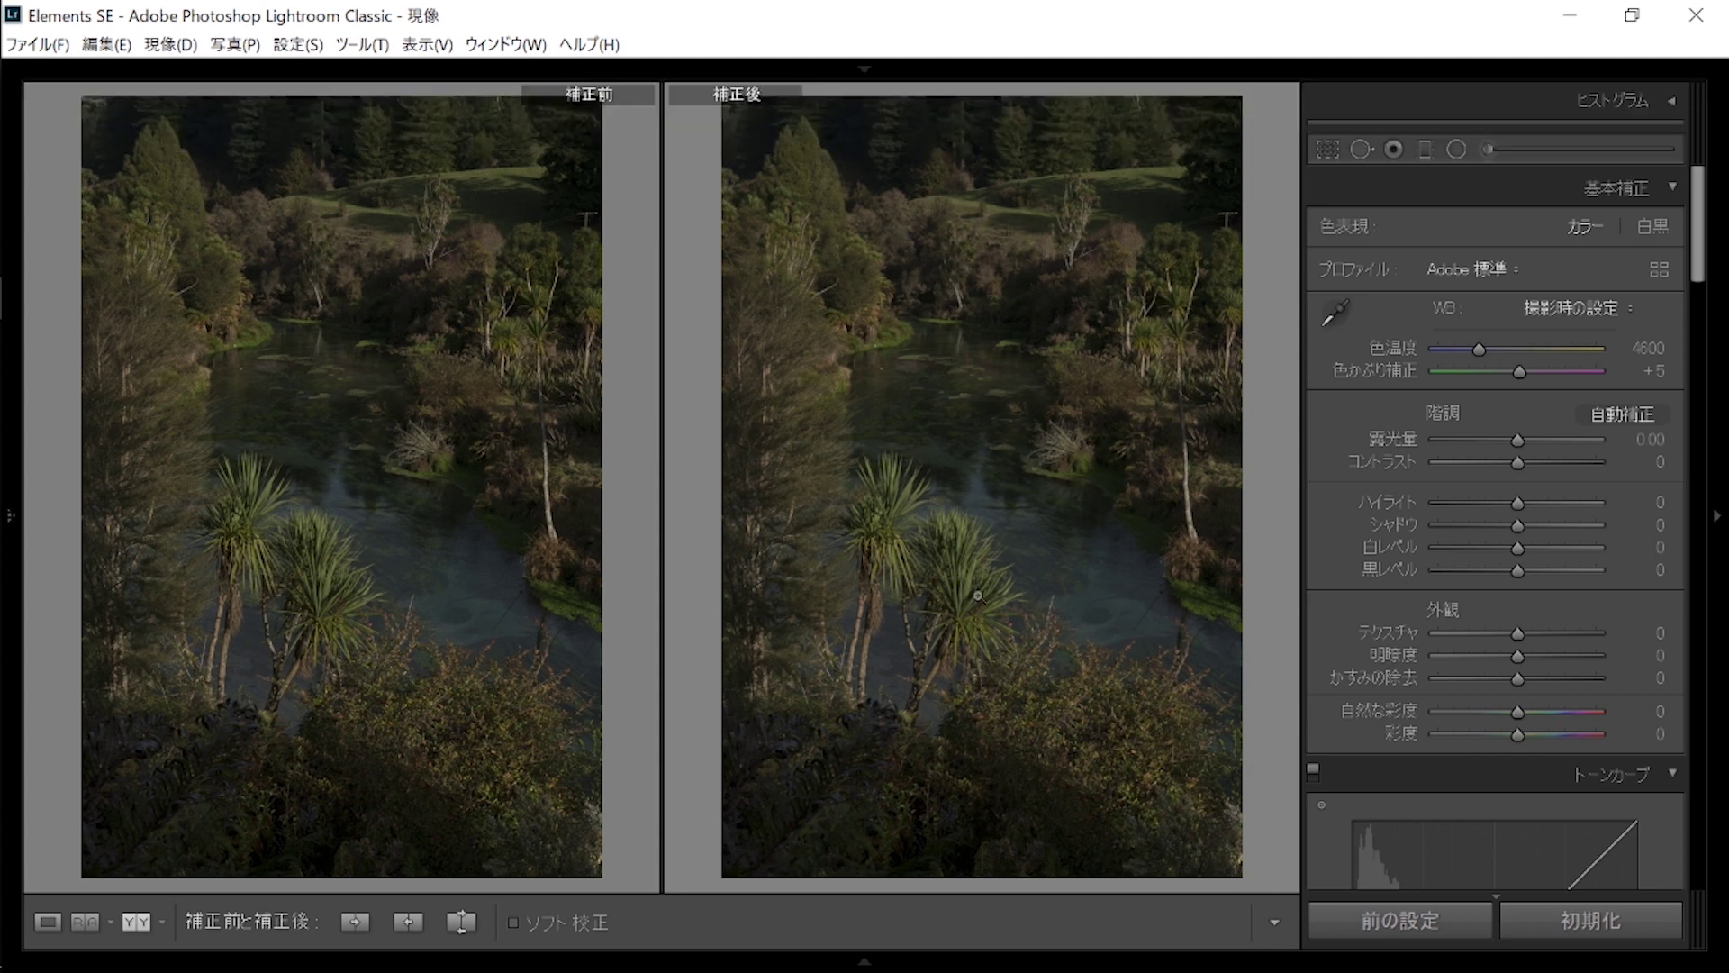
Select Adobe 標準 as the profile in the basic adjustments.
{"action": "left_click_drag", "start_coordinate": [1023, 452], "coordinate": [1154, 340]}
{"action": "mouse_move", "coordinate": [1699, 232]}
{"action": "left_mouse_down"}
{"action": "mouse_move", "coordinate": [1700, 284]}
{"action": "mouse_move", "coordinate": [1700, 238]}
{"action": "left_mouse_up"}
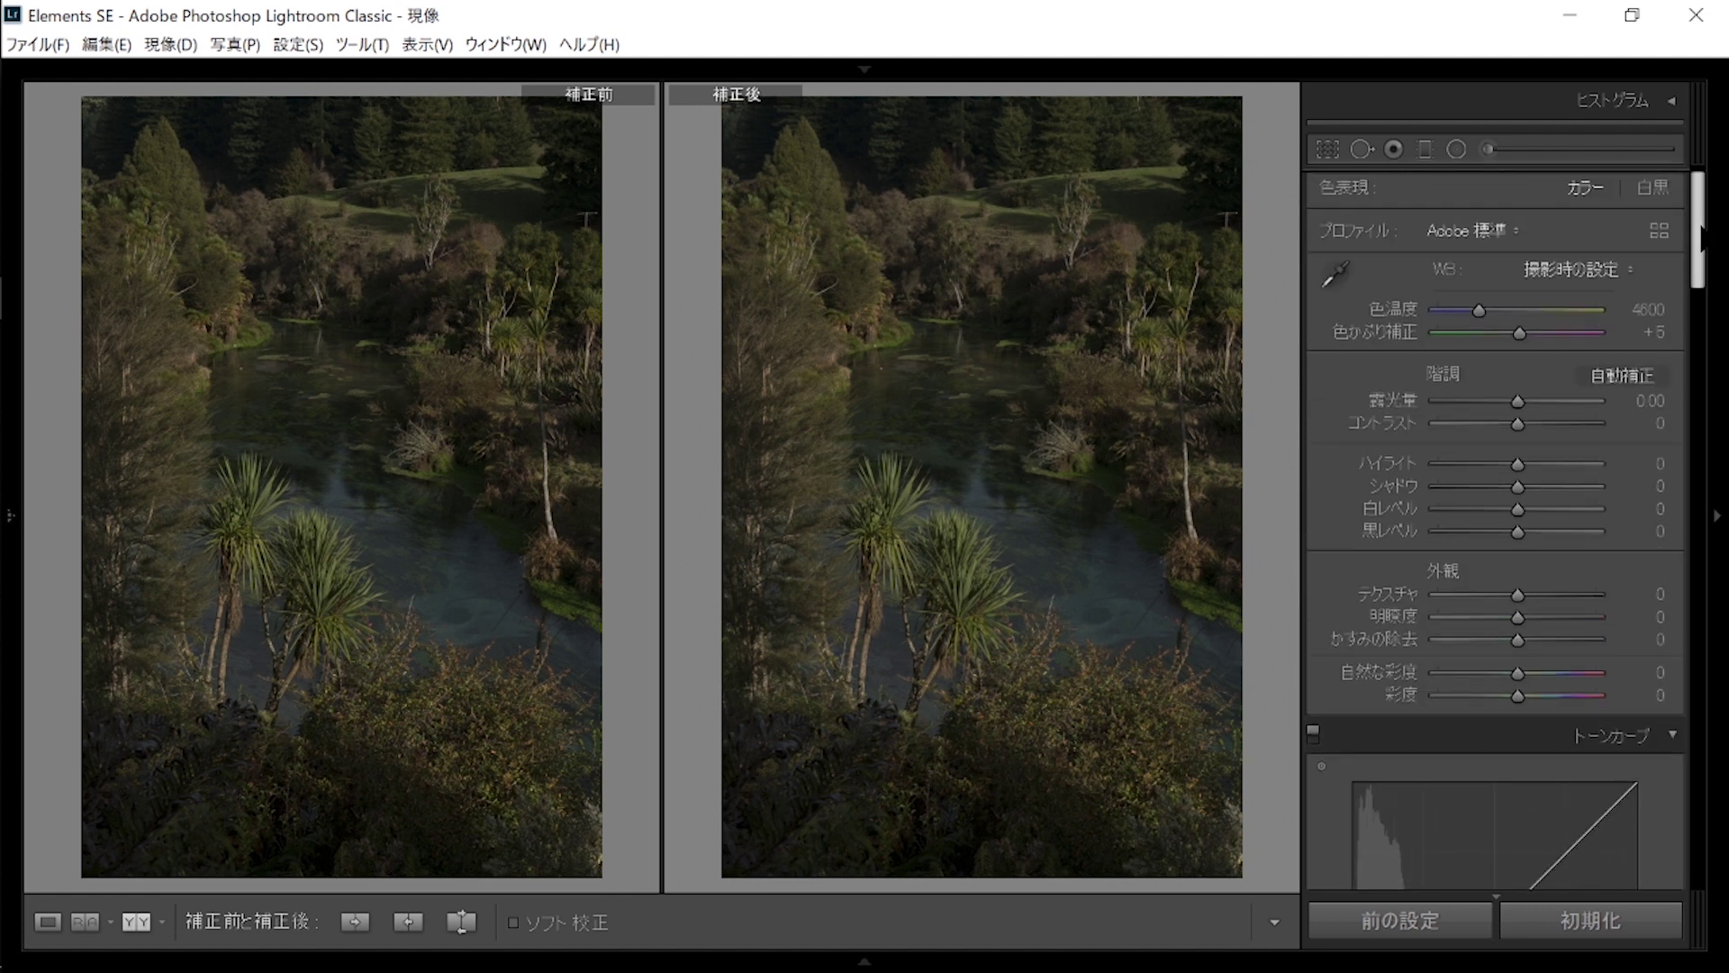
{"action": "left_click", "coordinate": [1519, 225]}
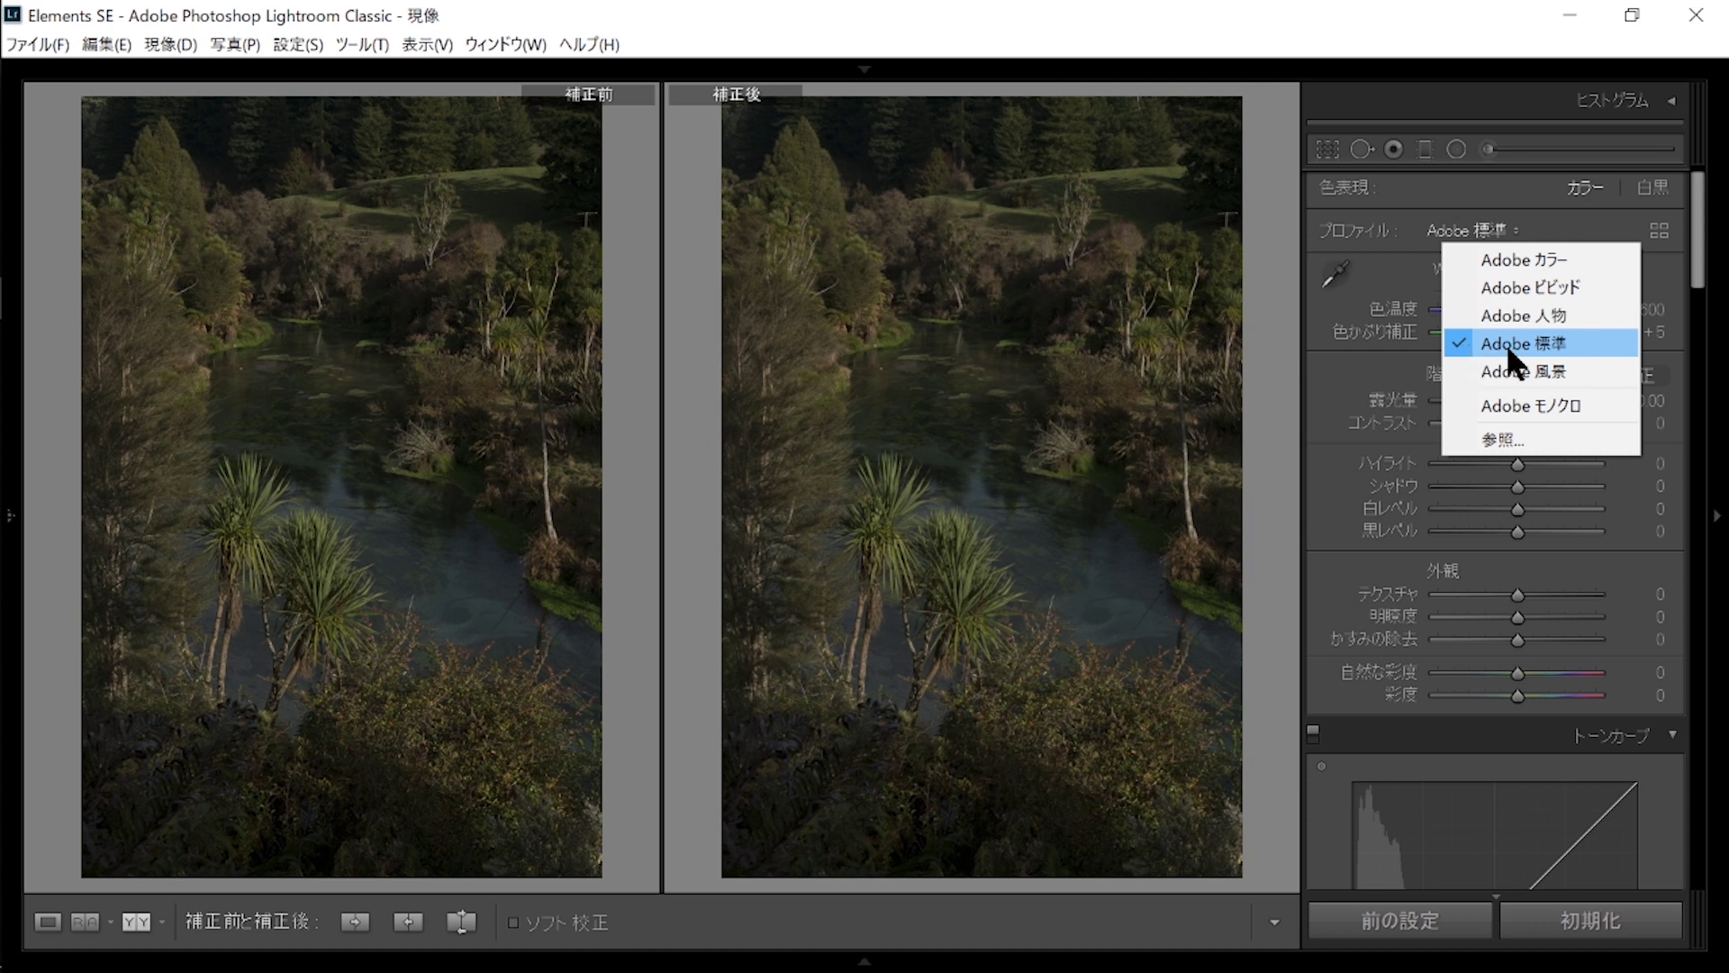
{"action": "left_click", "coordinate": [1505, 343]}
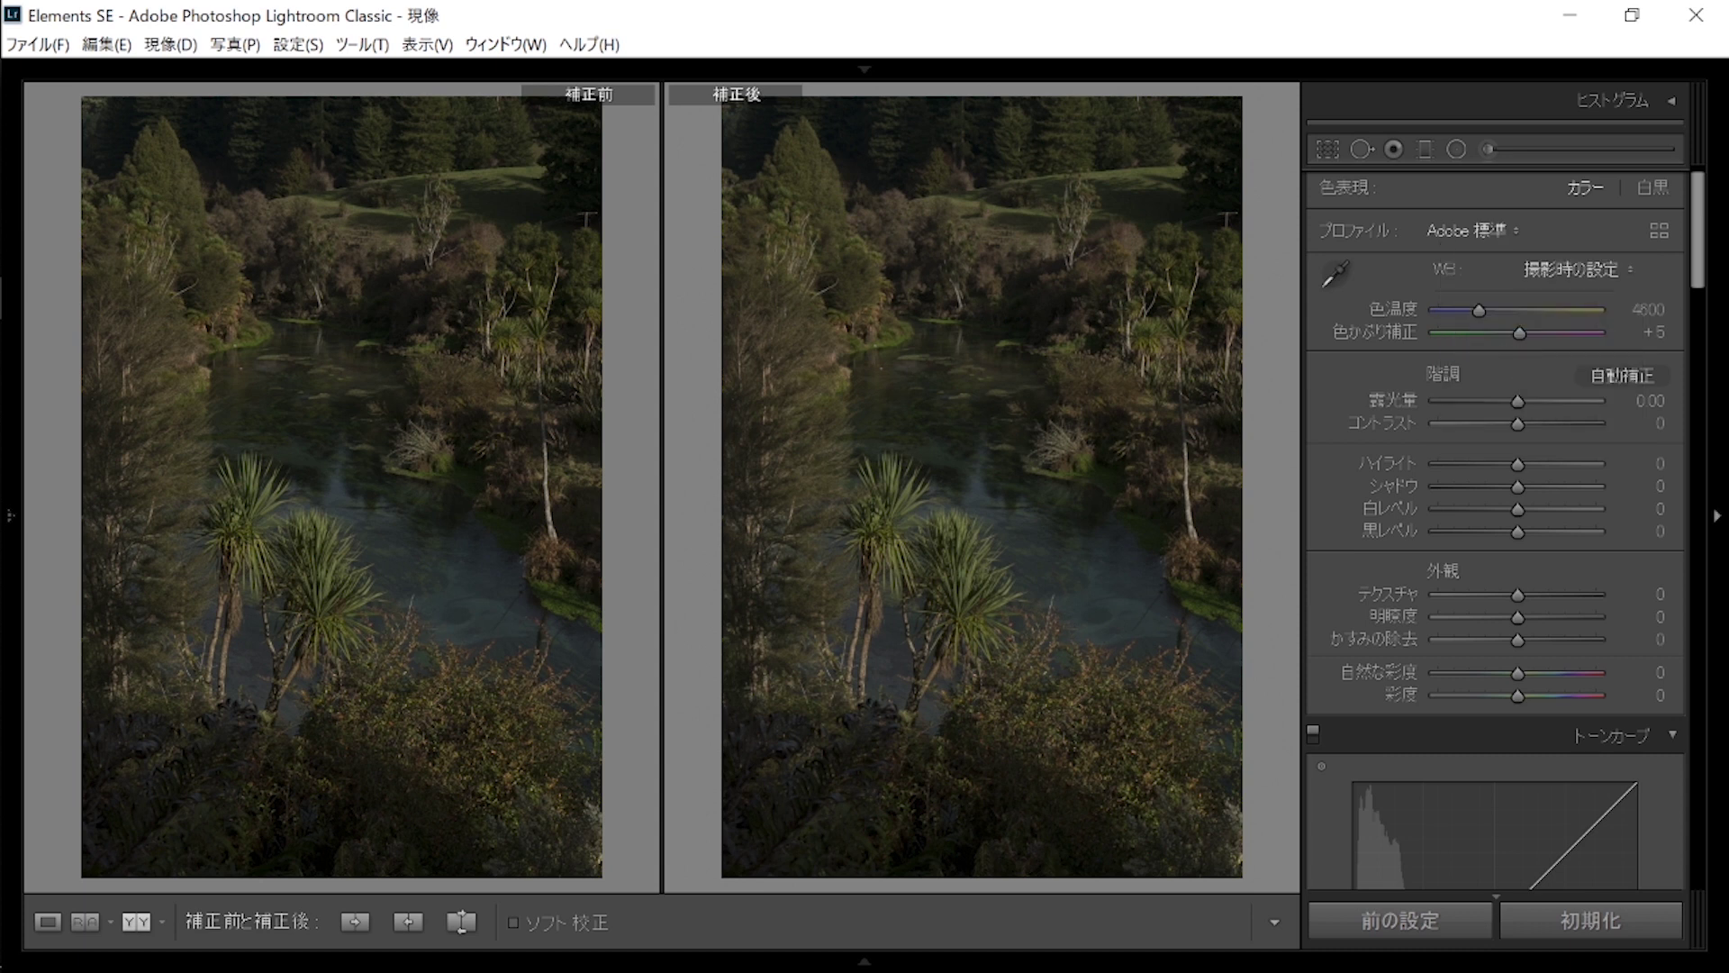
Set the photo's Contrast (コントラスト) to -50.
{"action": "scroll", "coordinate": [1544, 629], "scroll_direction": "down", "scroll_amount": 3}
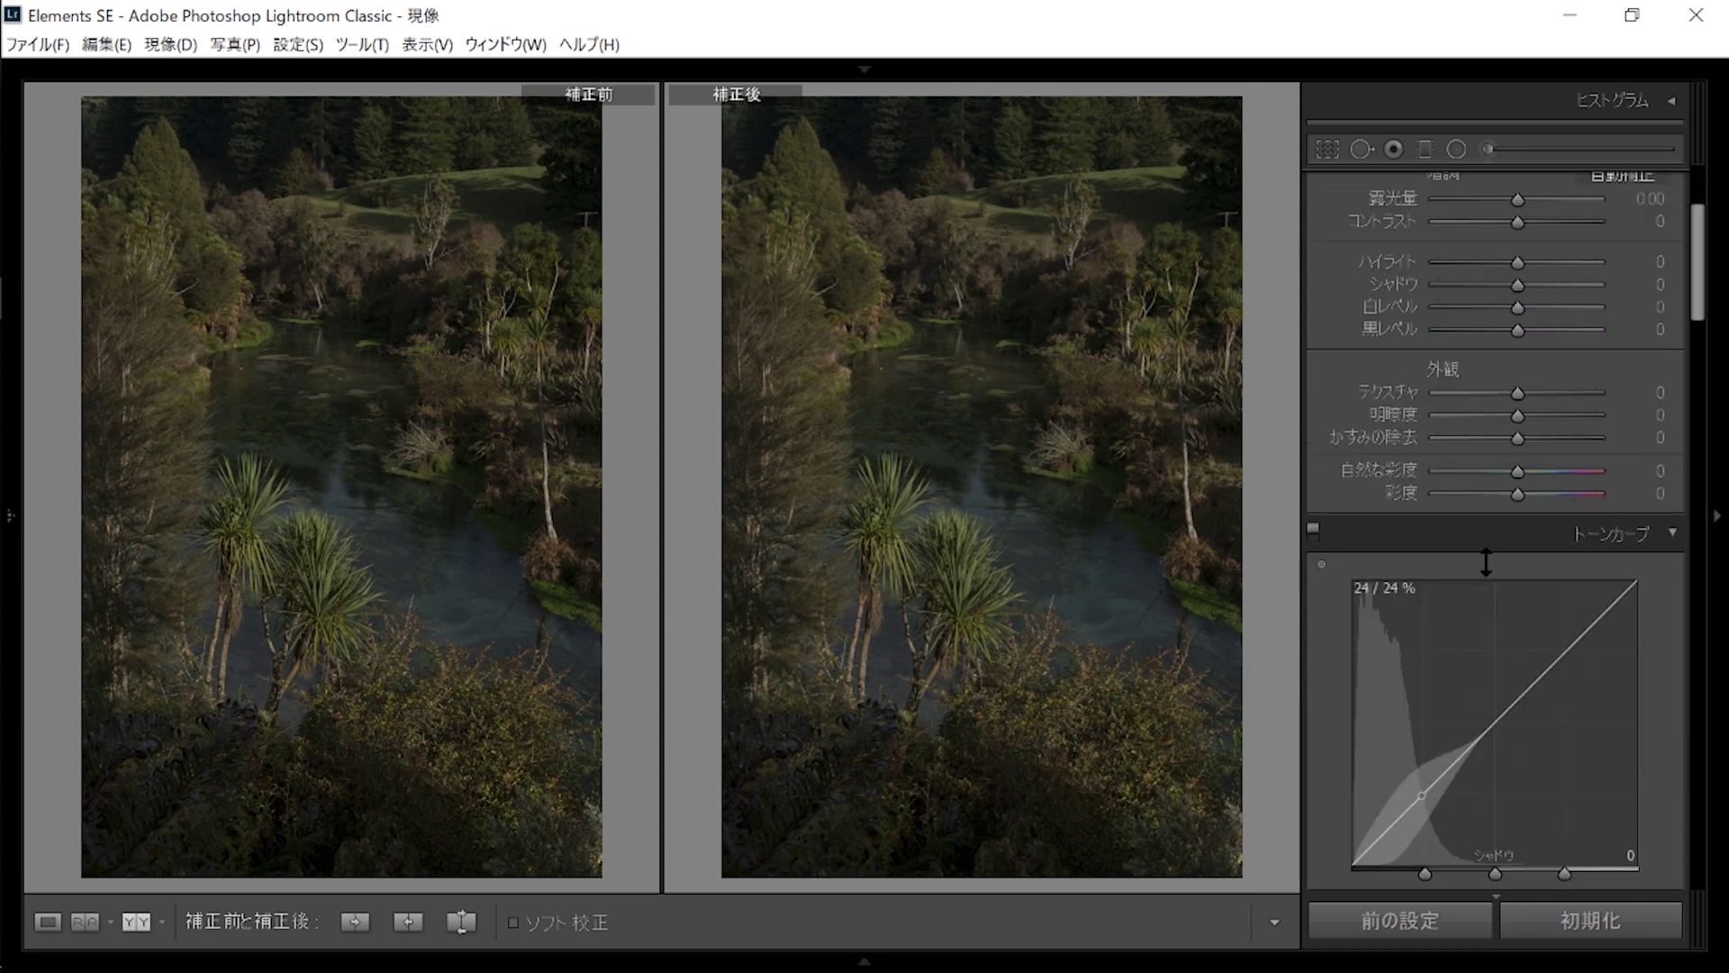
{"action": "scroll", "coordinate": [1495, 540], "scroll_direction": "up", "scroll_amount": 4}
{"action": "left_click_drag", "start_coordinate": [1479, 460], "coordinate": [1473, 456]}
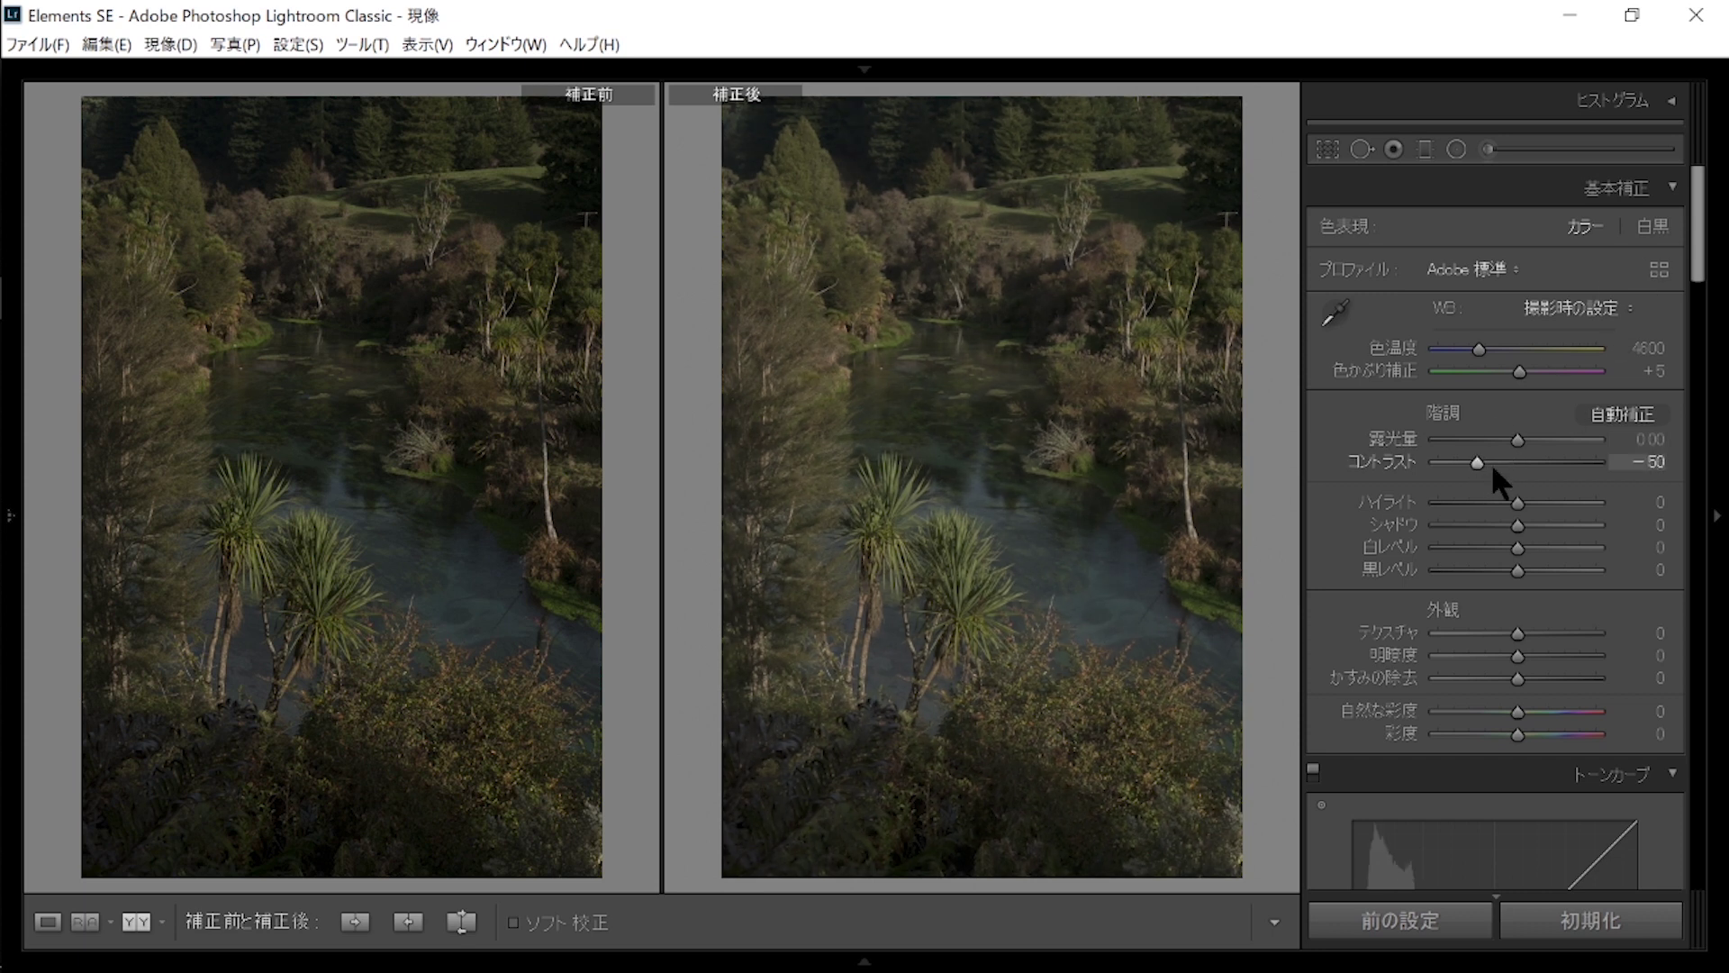
Switch the tone curve to point-curve editing with the red (レッド) channel selected.
{"action": "scroll", "coordinate": [1698, 238], "scroll_direction": "down", "scroll_amount": 2}
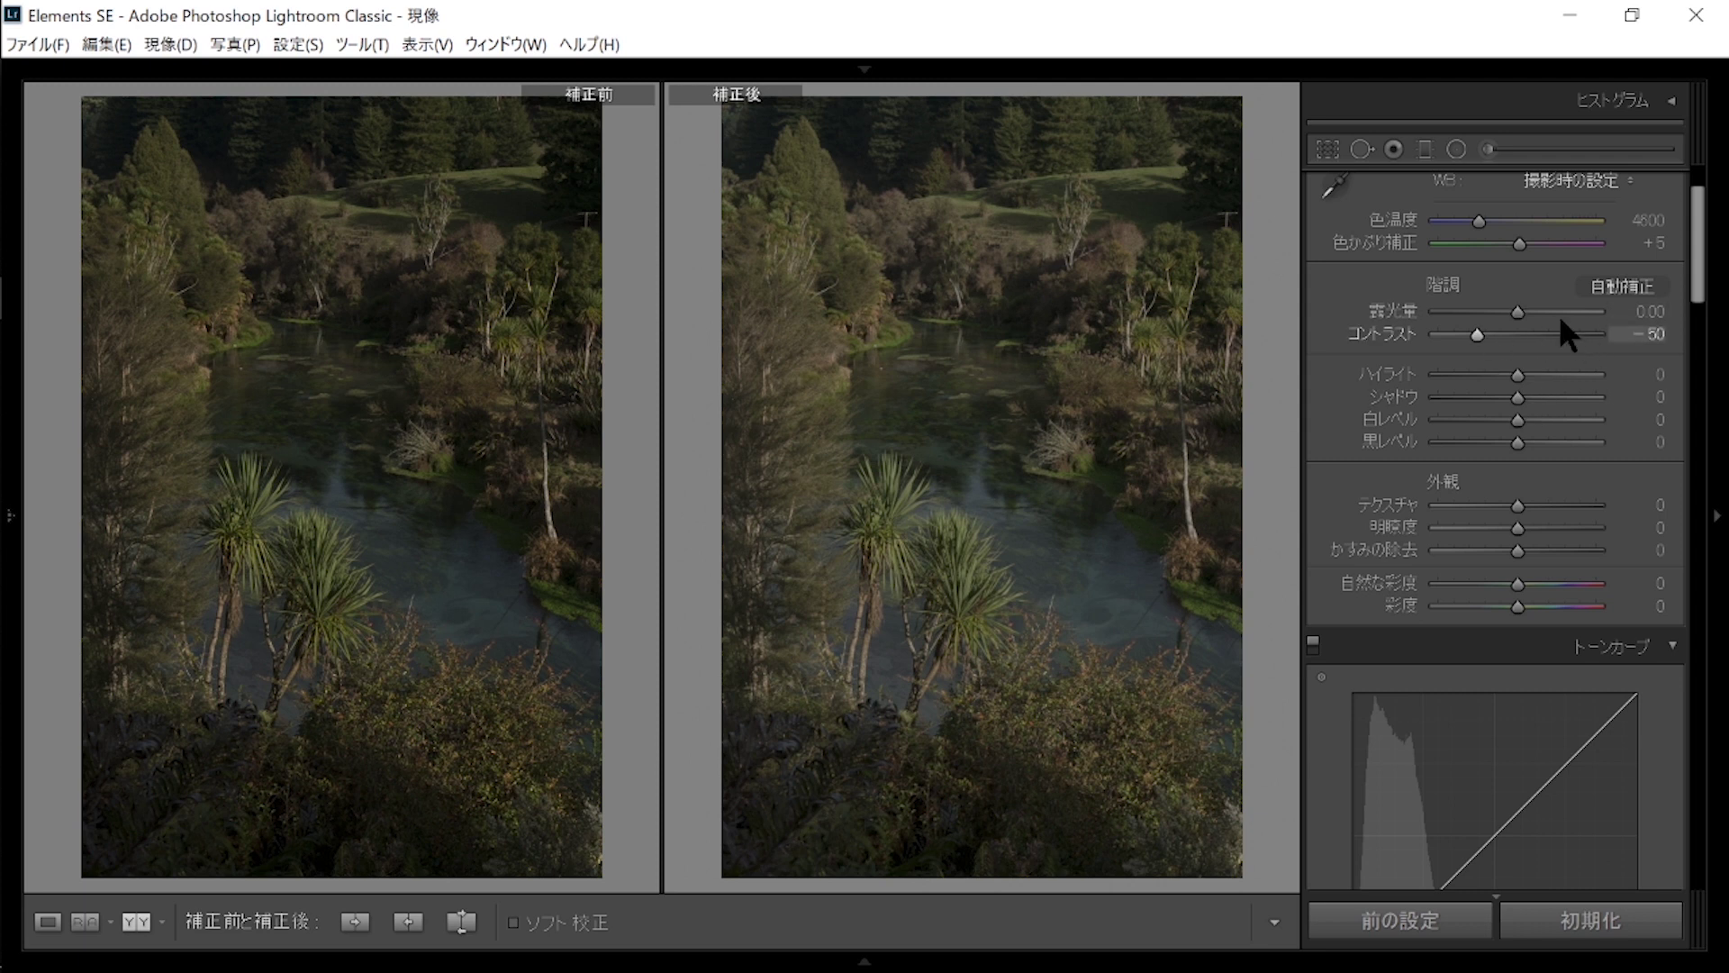
{"action": "scroll", "coordinate": [1530, 500], "scroll_direction": "down", "scroll_amount": 5}
{"action": "scroll", "coordinate": [1526, 540], "scroll_direction": "up", "scroll_amount": 3}
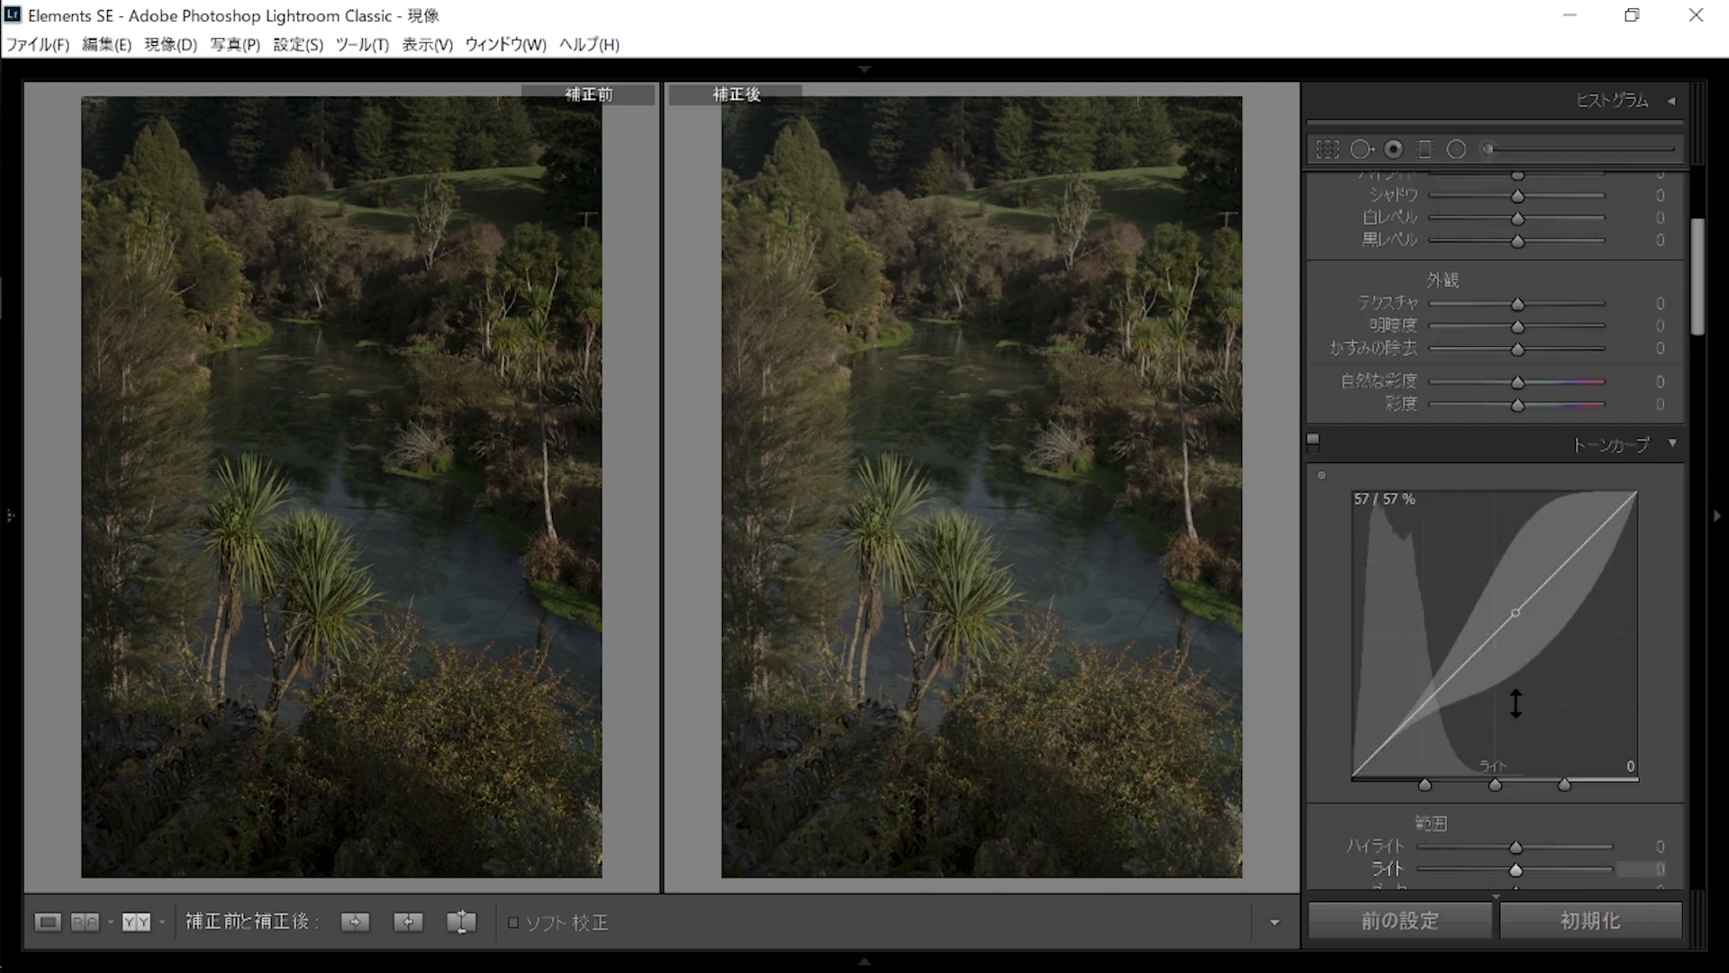
{"action": "scroll", "coordinate": [1551, 509], "scroll_direction": "down", "scroll_amount": 3}
{"action": "left_click", "coordinate": [1660, 756]}
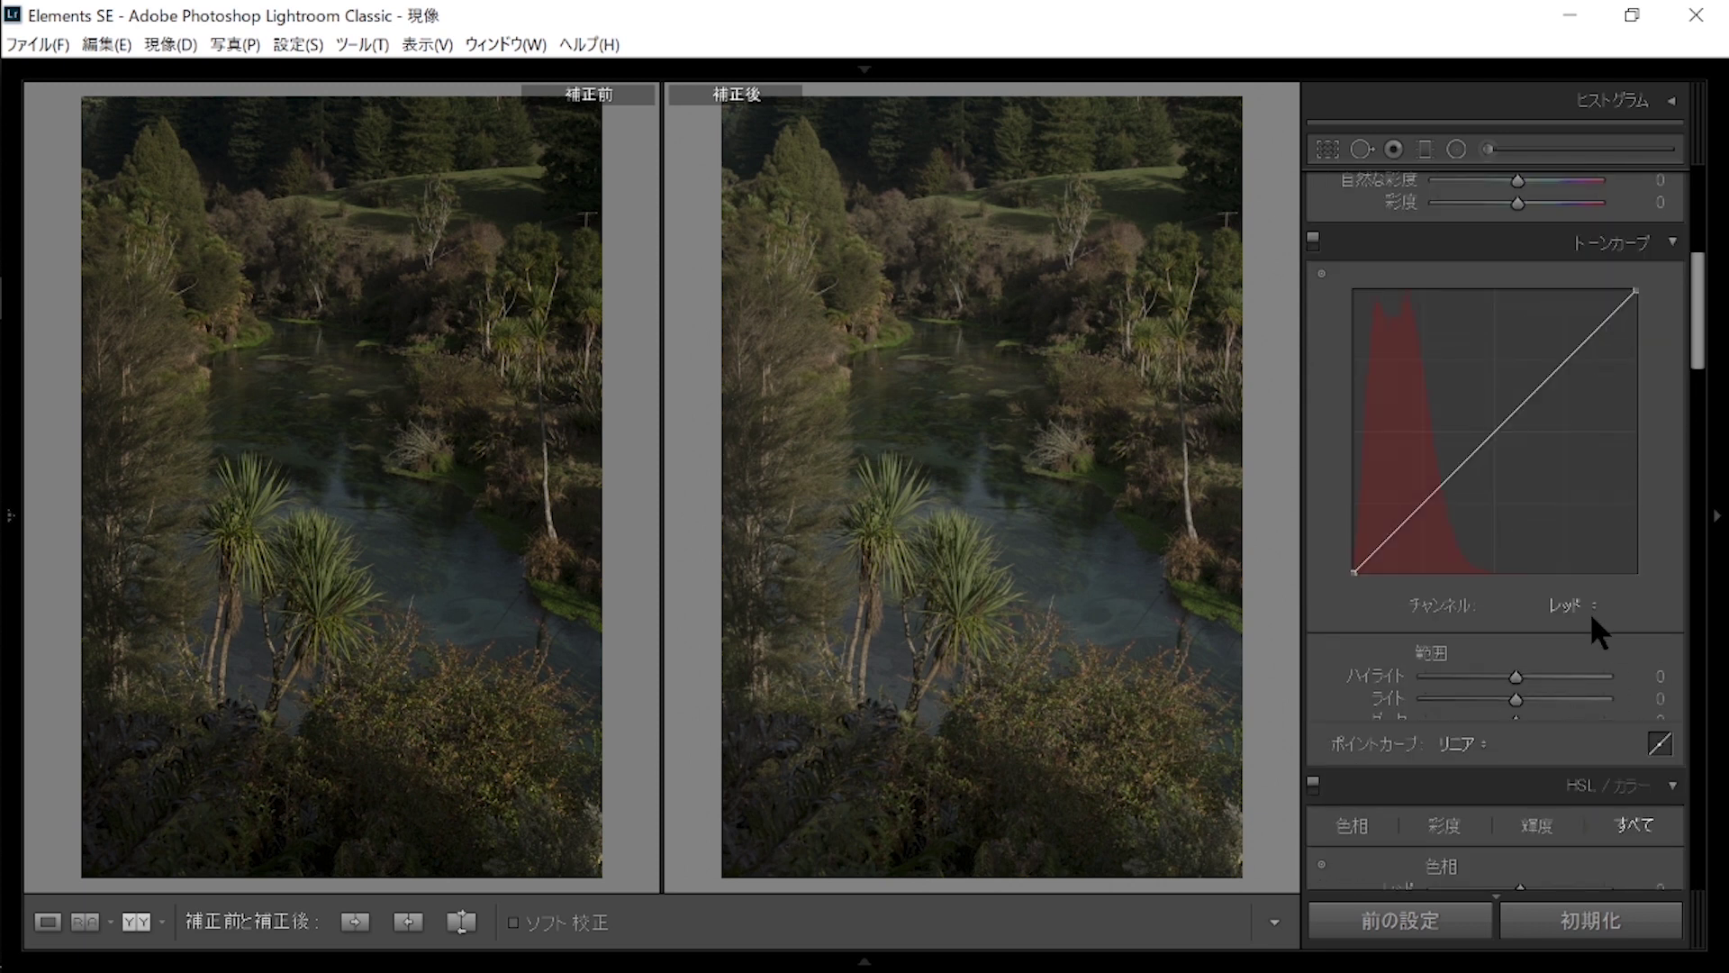
{"action": "left_click", "coordinate": [1583, 605]}
Shape the red curve's lower half with a shadow point at about 13.3 / 4.3 %, a dark-midtone point and a midpoint, deleting the stray point.
{"action": "left_click", "coordinate": [1524, 494]}
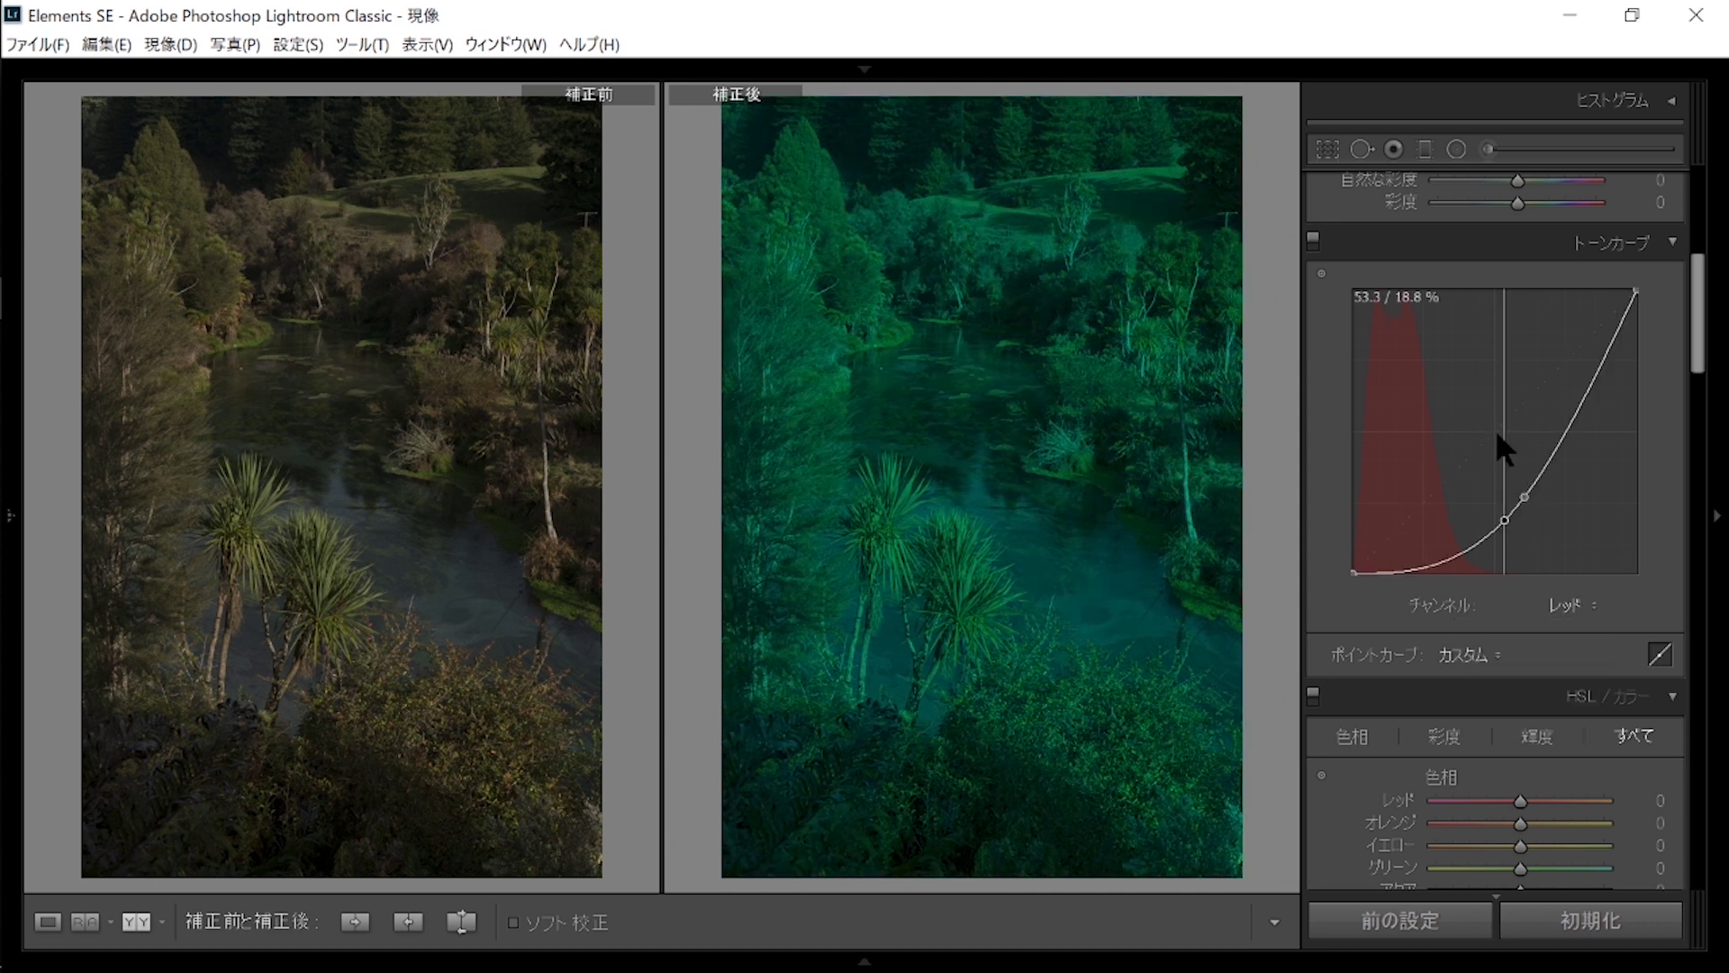
{"action": "left_click", "coordinate": [1492, 432]}
{"action": "right_click", "coordinate": [1525, 495]}
{"action": "left_click", "coordinate": [1550, 509]}
{"action": "left_click_drag", "start_coordinate": [1396, 530], "coordinate": [1391, 560]}
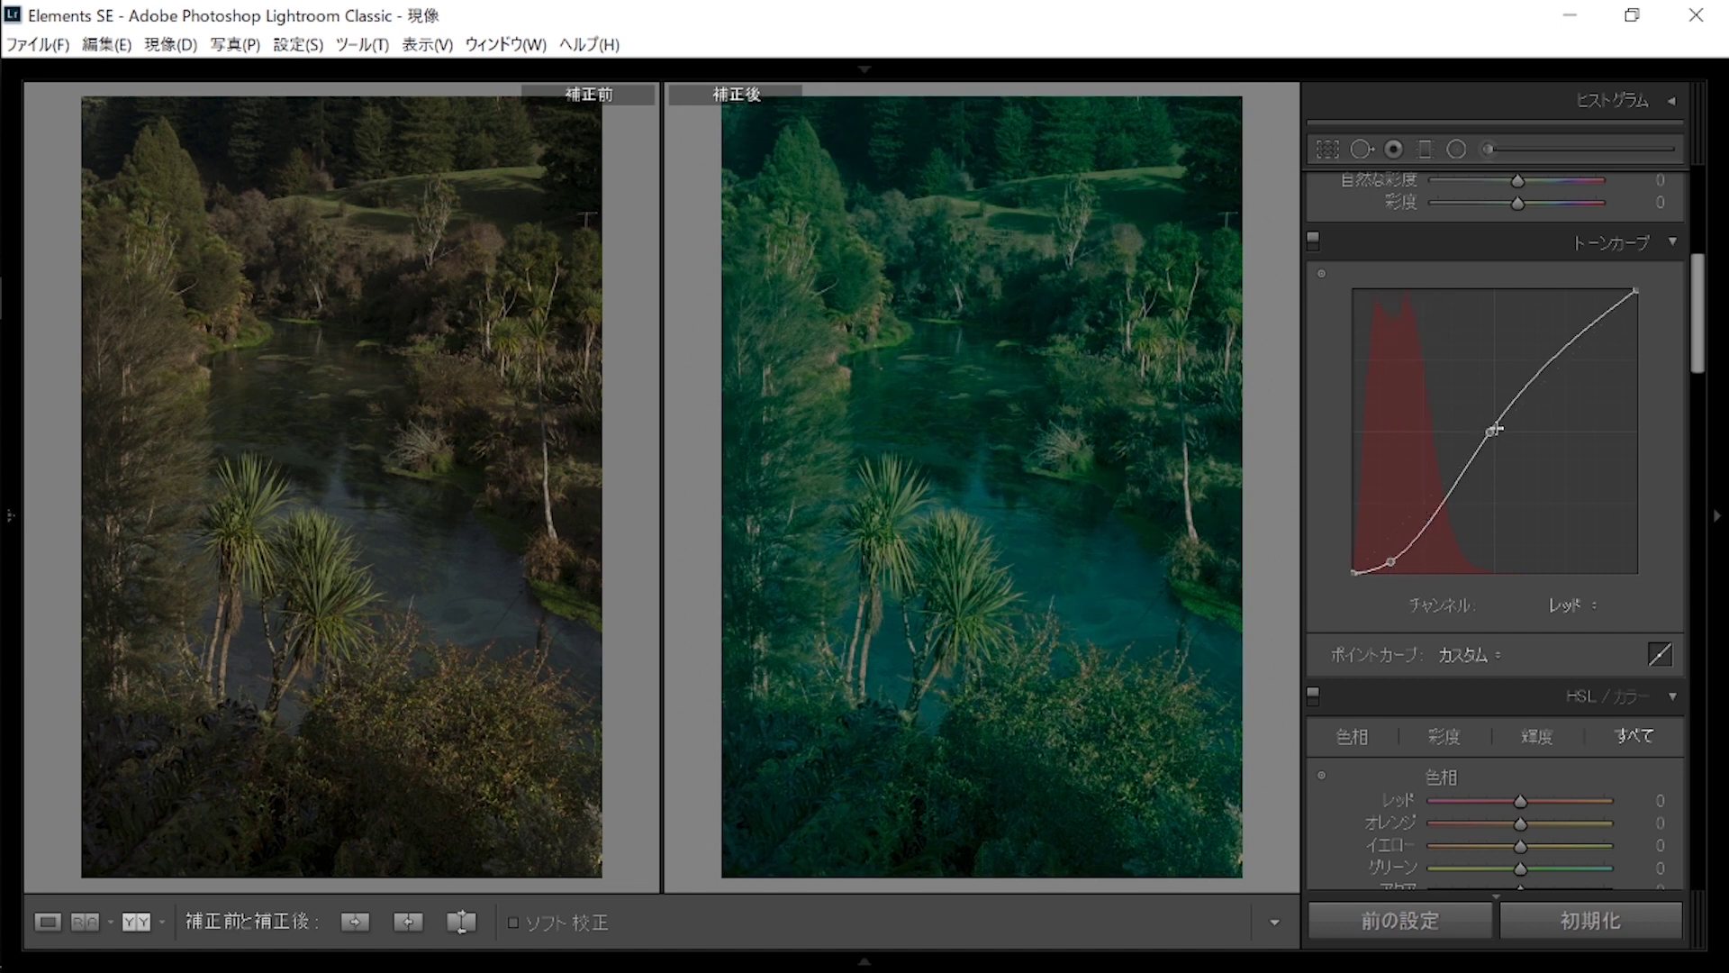
{"action": "left_click_drag", "start_coordinate": [1484, 433], "coordinate": [1473, 436]}
{"action": "left_click", "coordinate": [1425, 525]}
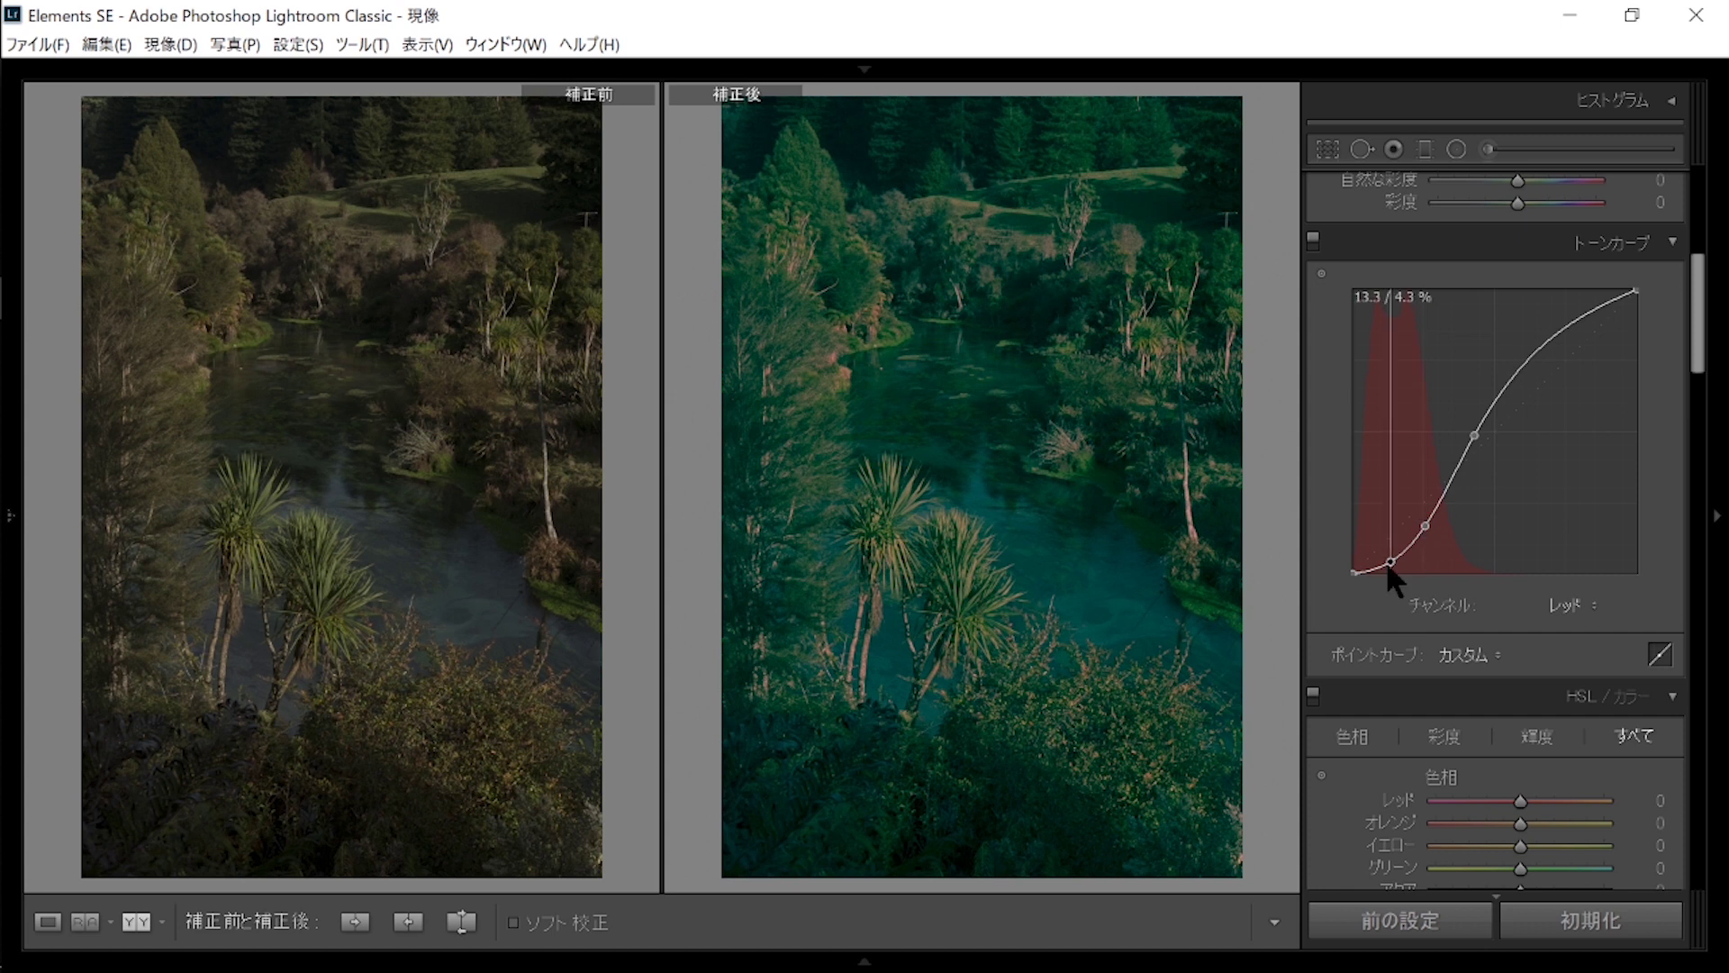
Add lights and highlights points above the diagonal on the red curve's upper half and refine its midpoint.
{"action": "left_click", "coordinate": [1528, 359]}
{"action": "left_click_drag", "start_coordinate": [1474, 436], "coordinate": [1478, 434]}
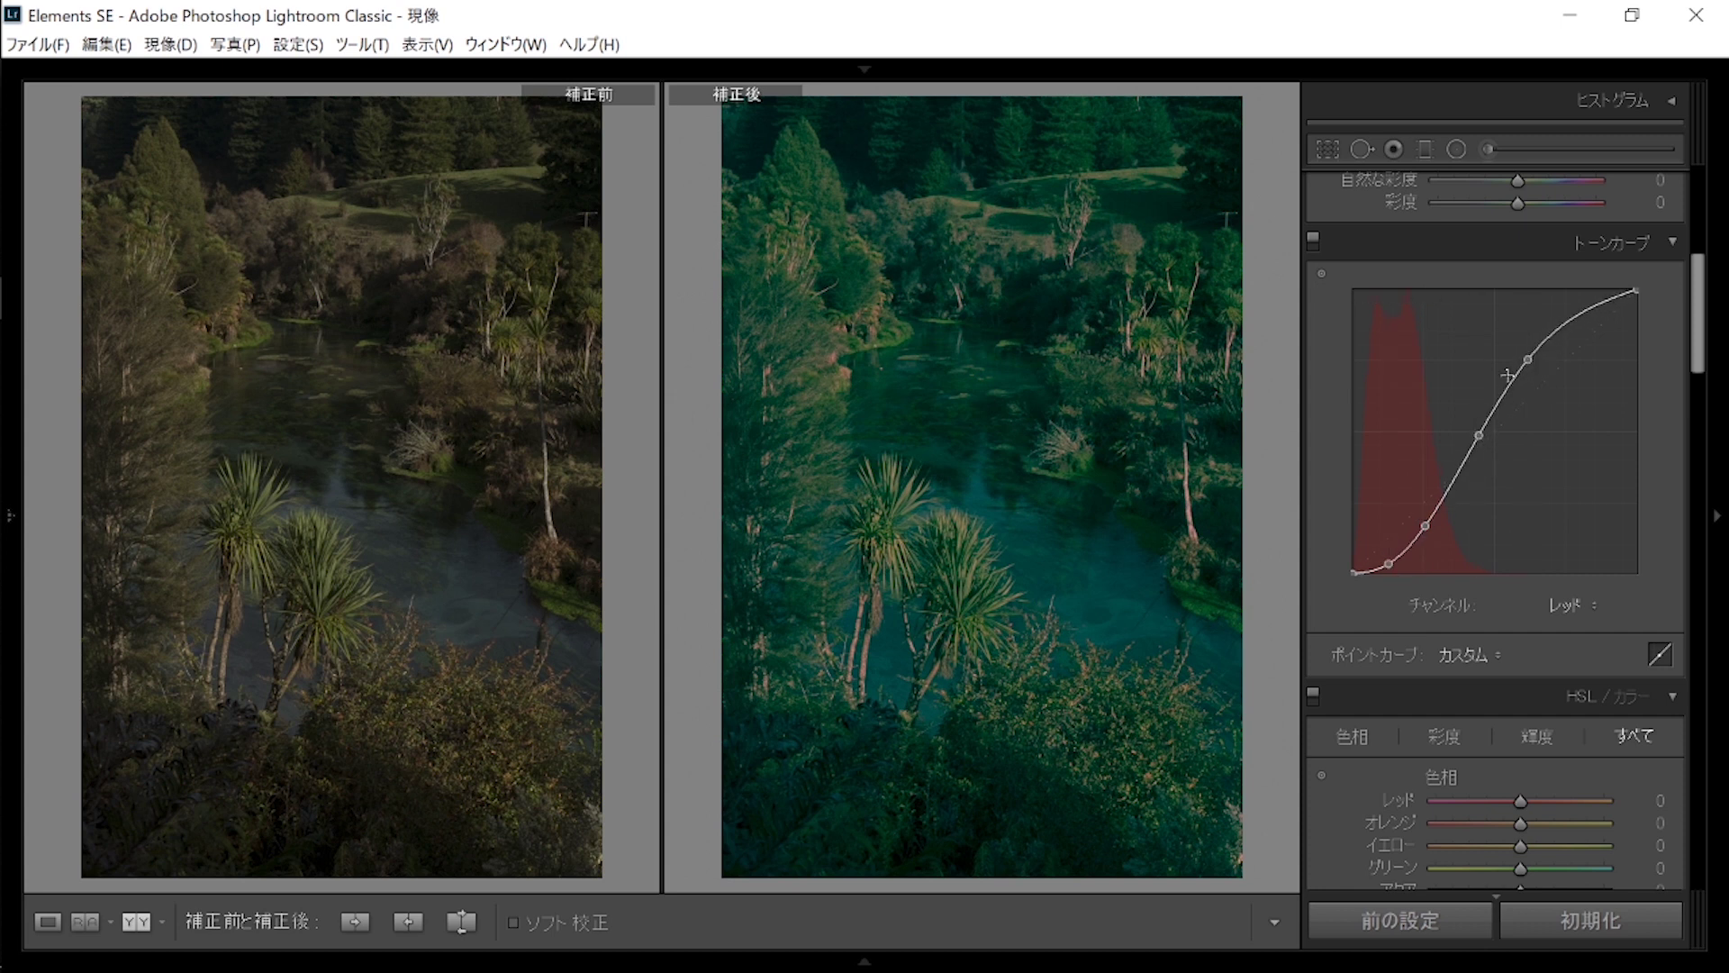
{"action": "left_click_drag", "start_coordinate": [1527, 359], "coordinate": [1530, 364]}
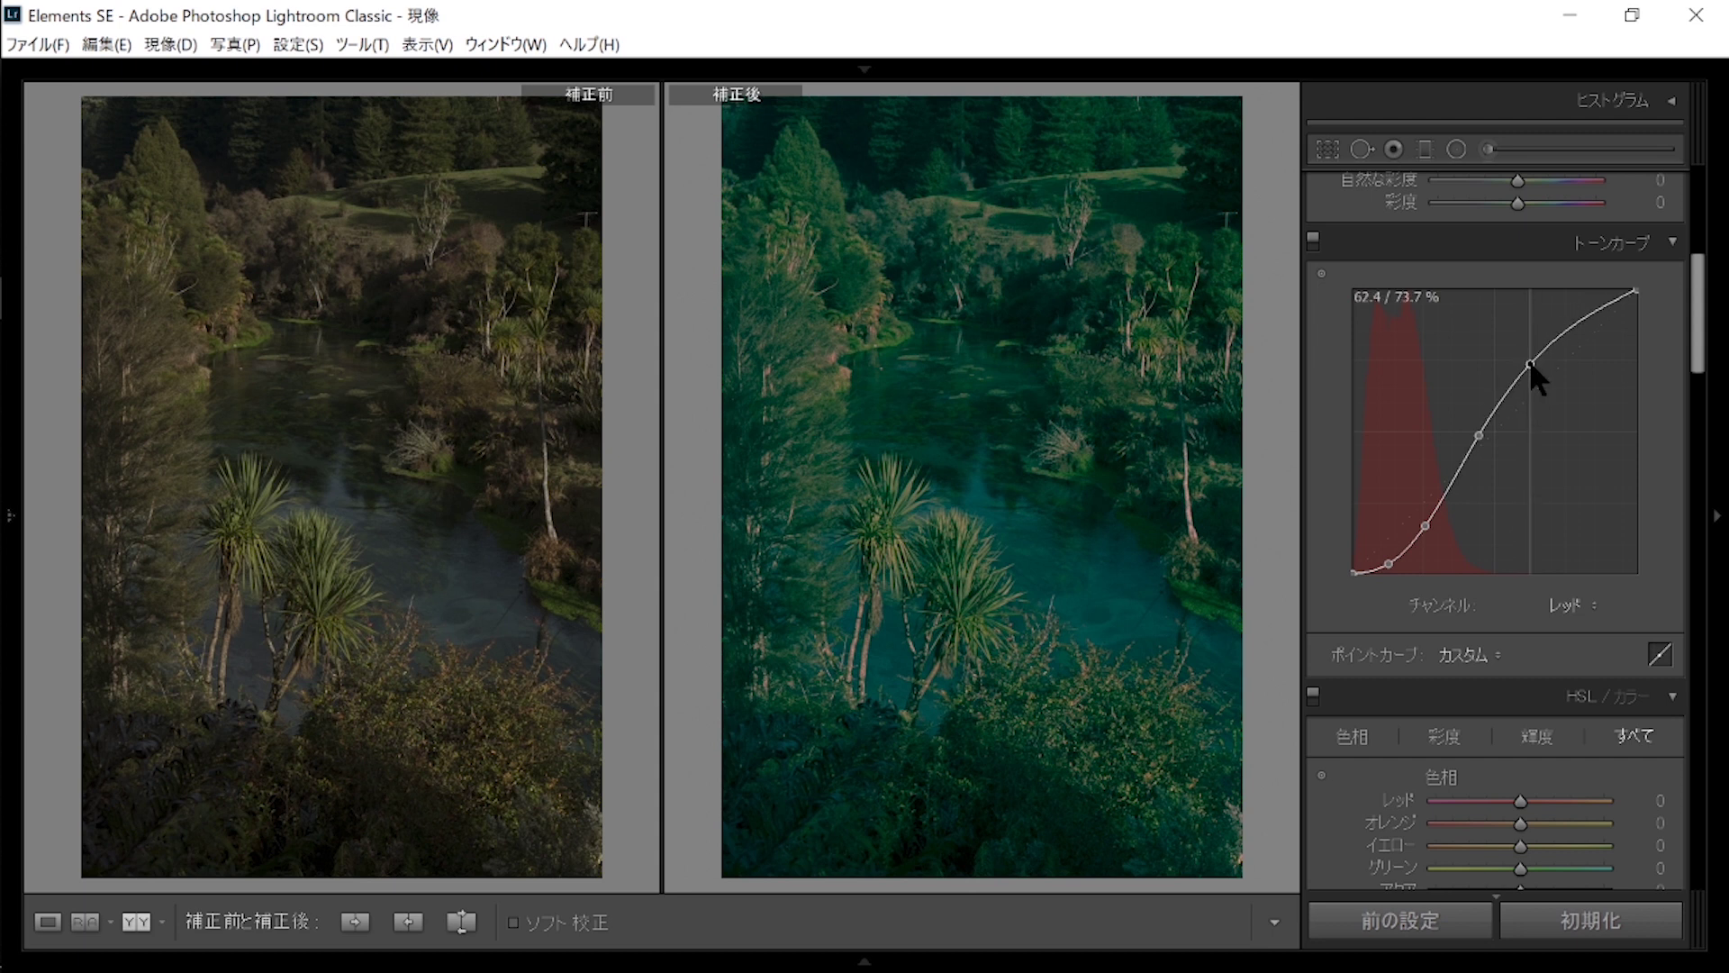
{"action": "left_click", "coordinate": [1581, 315]}
{"action": "left_click_drag", "start_coordinate": [1530, 364], "coordinate": [1526, 359]}
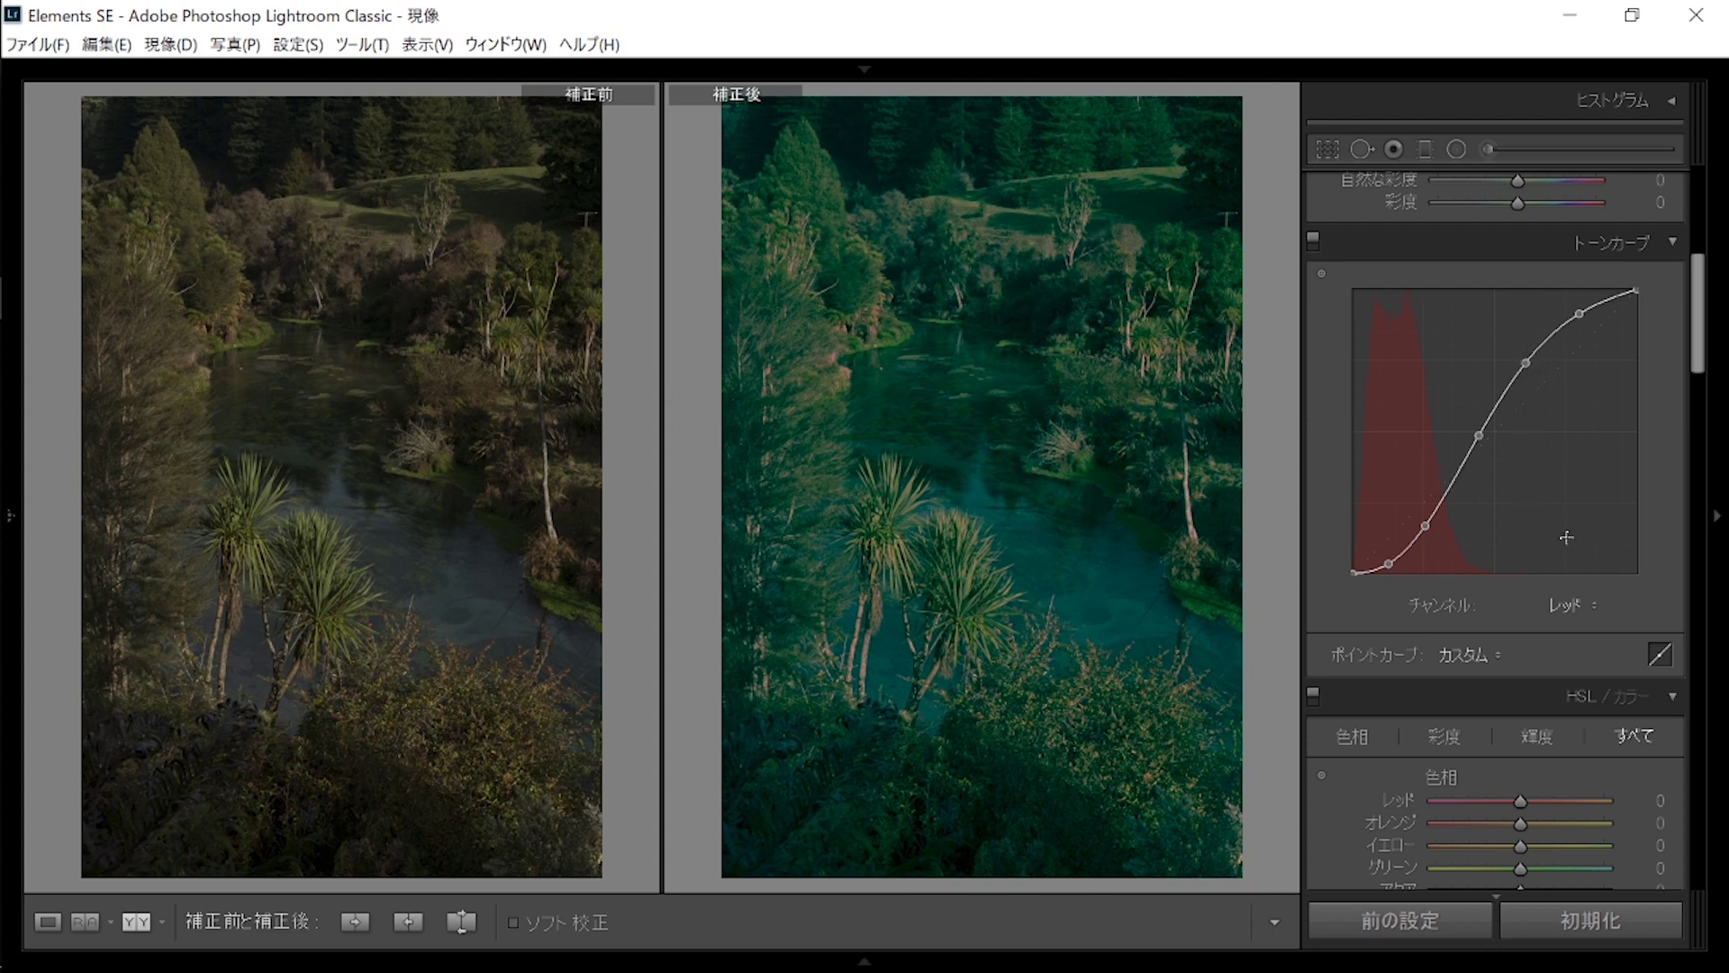
On the green (グリーン) channel curve, place a midpoint near the centre and pull the shadows and dark midtones below the diagonal.
{"action": "left_click", "coordinate": [1567, 605]}
{"action": "left_click", "coordinate": [1568, 689]}
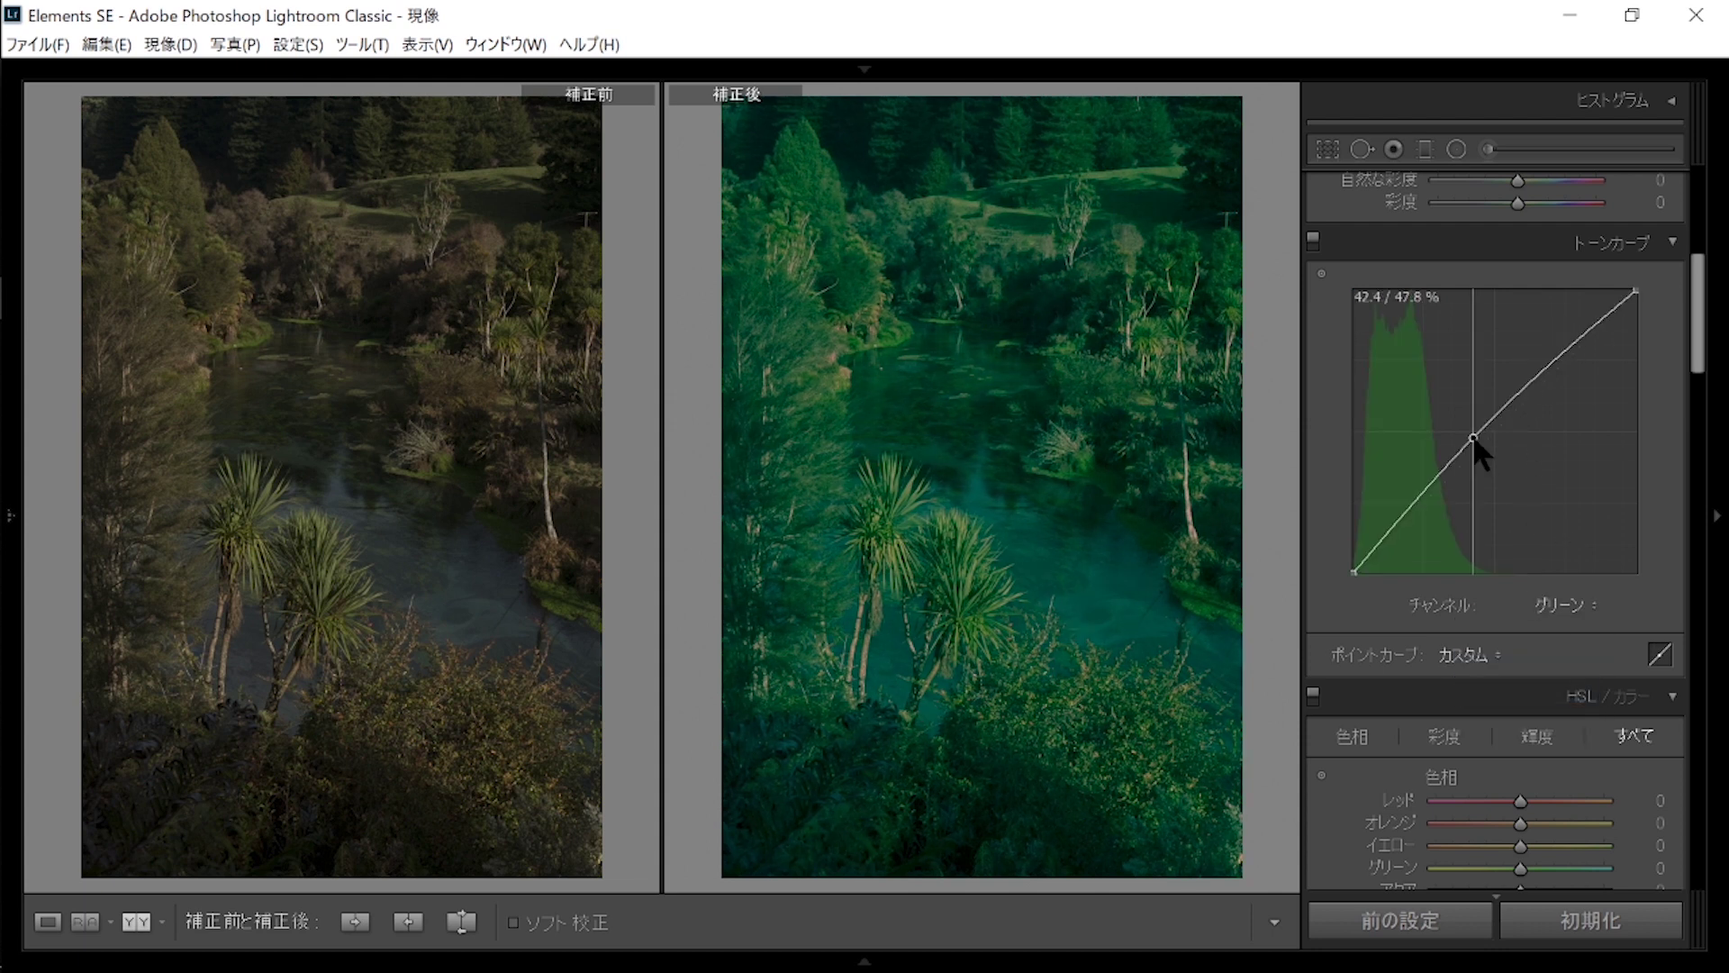
{"action": "left_click_drag", "start_coordinate": [1482, 431], "coordinate": [1488, 429]}
{"action": "left_click_drag", "start_coordinate": [1397, 530], "coordinate": [1432, 519]}
Complete the green S-curve with lights and highlights points above the diagonal, readjusting the midpoint slightly.
{"action": "left_click_drag", "start_coordinate": [1574, 322], "coordinate": [1530, 361]}
{"action": "left_click_drag", "start_coordinate": [1489, 433], "coordinate": [1481, 433]}
{"action": "left_click_drag", "start_coordinate": [1531, 363], "coordinate": [1512, 389]}
{"action": "left_click", "coordinate": [1573, 313]}
{"action": "left_click_drag", "start_coordinate": [1575, 314], "coordinate": [1575, 324]}
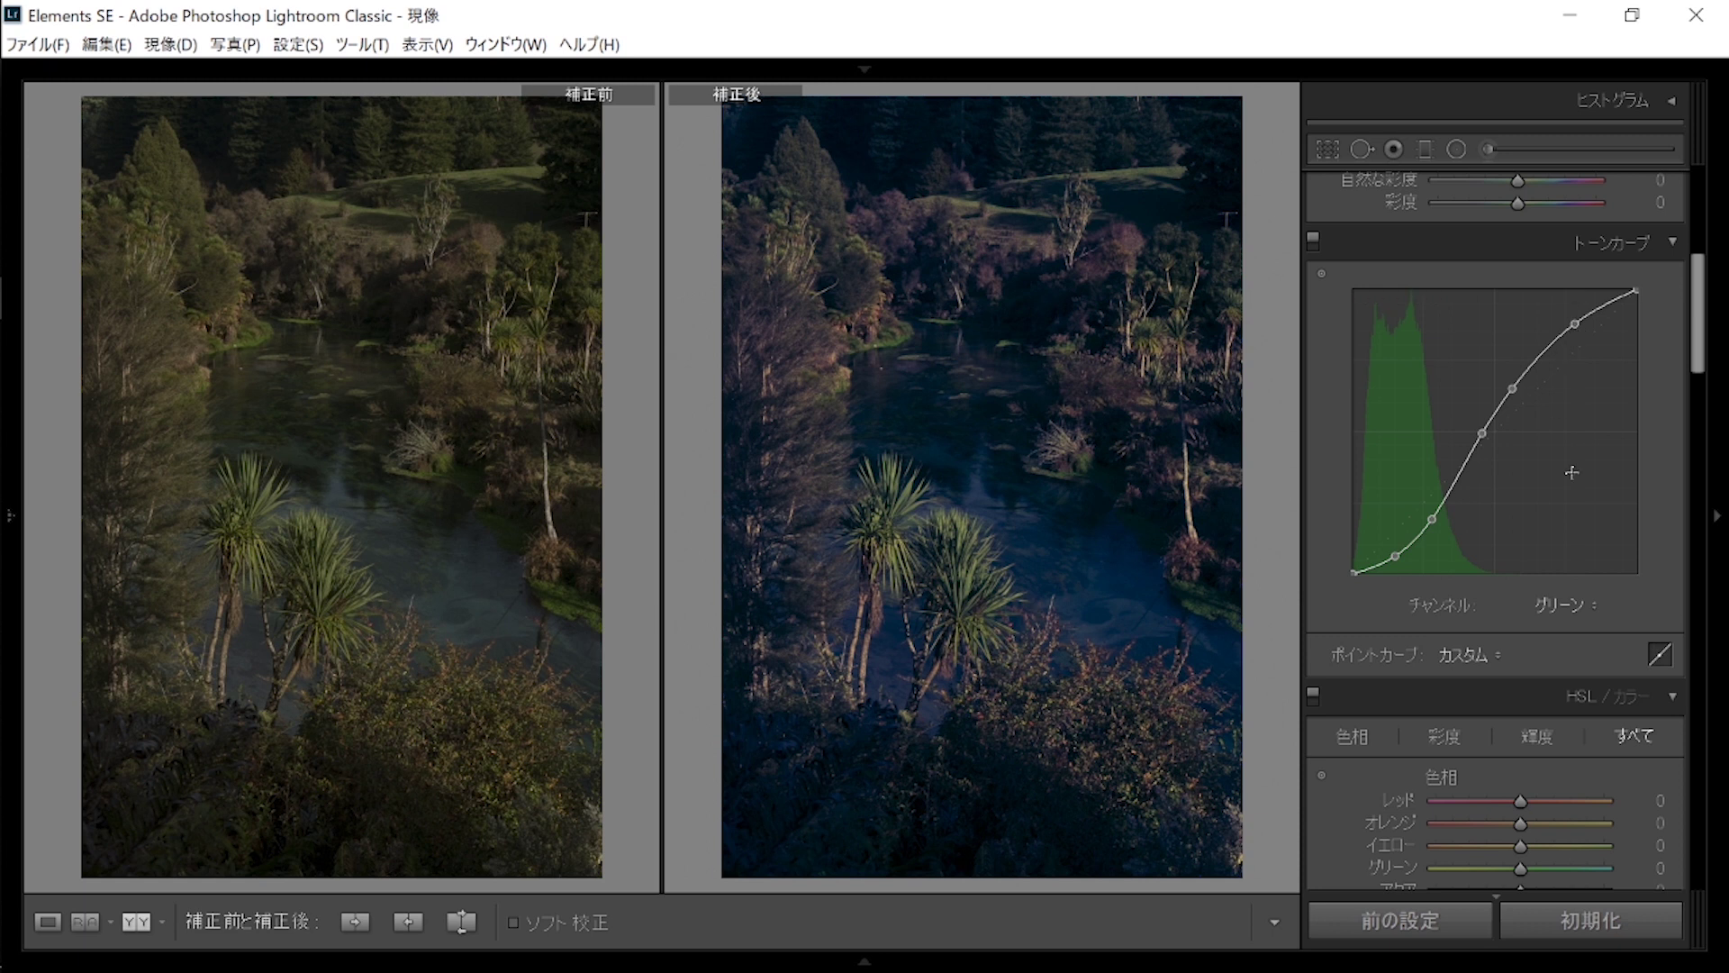
Compare the red and green curves, and on red lower the highlights point and move the lights point to about 58.0 / 69.0 %.
{"action": "left_click", "coordinate": [1567, 605]}
{"action": "left_click", "coordinate": [1554, 663]}
{"action": "left_click", "coordinate": [1562, 603]}
{"action": "left_click", "coordinate": [1547, 685]}
{"action": "left_click", "coordinate": [1548, 602]}
{"action": "left_click", "coordinate": [1545, 662]}
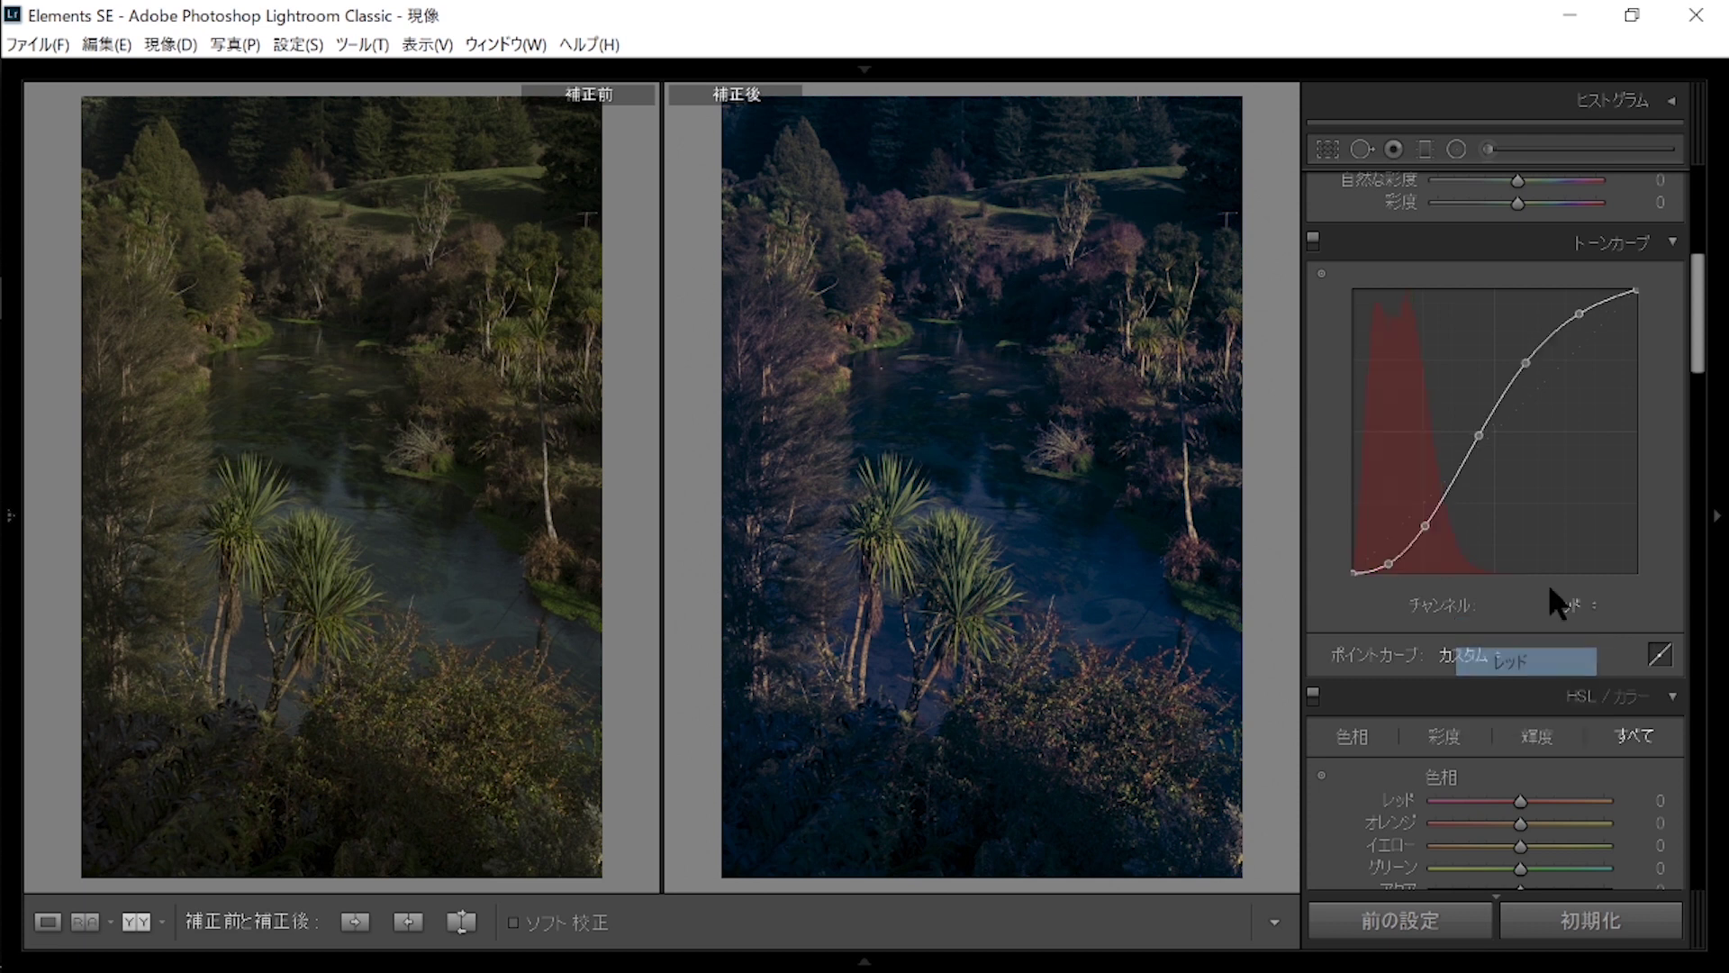
{"action": "left_click", "coordinate": [1568, 325]}
{"action": "left_click_drag", "start_coordinate": [1526, 365], "coordinate": [1518, 376]}
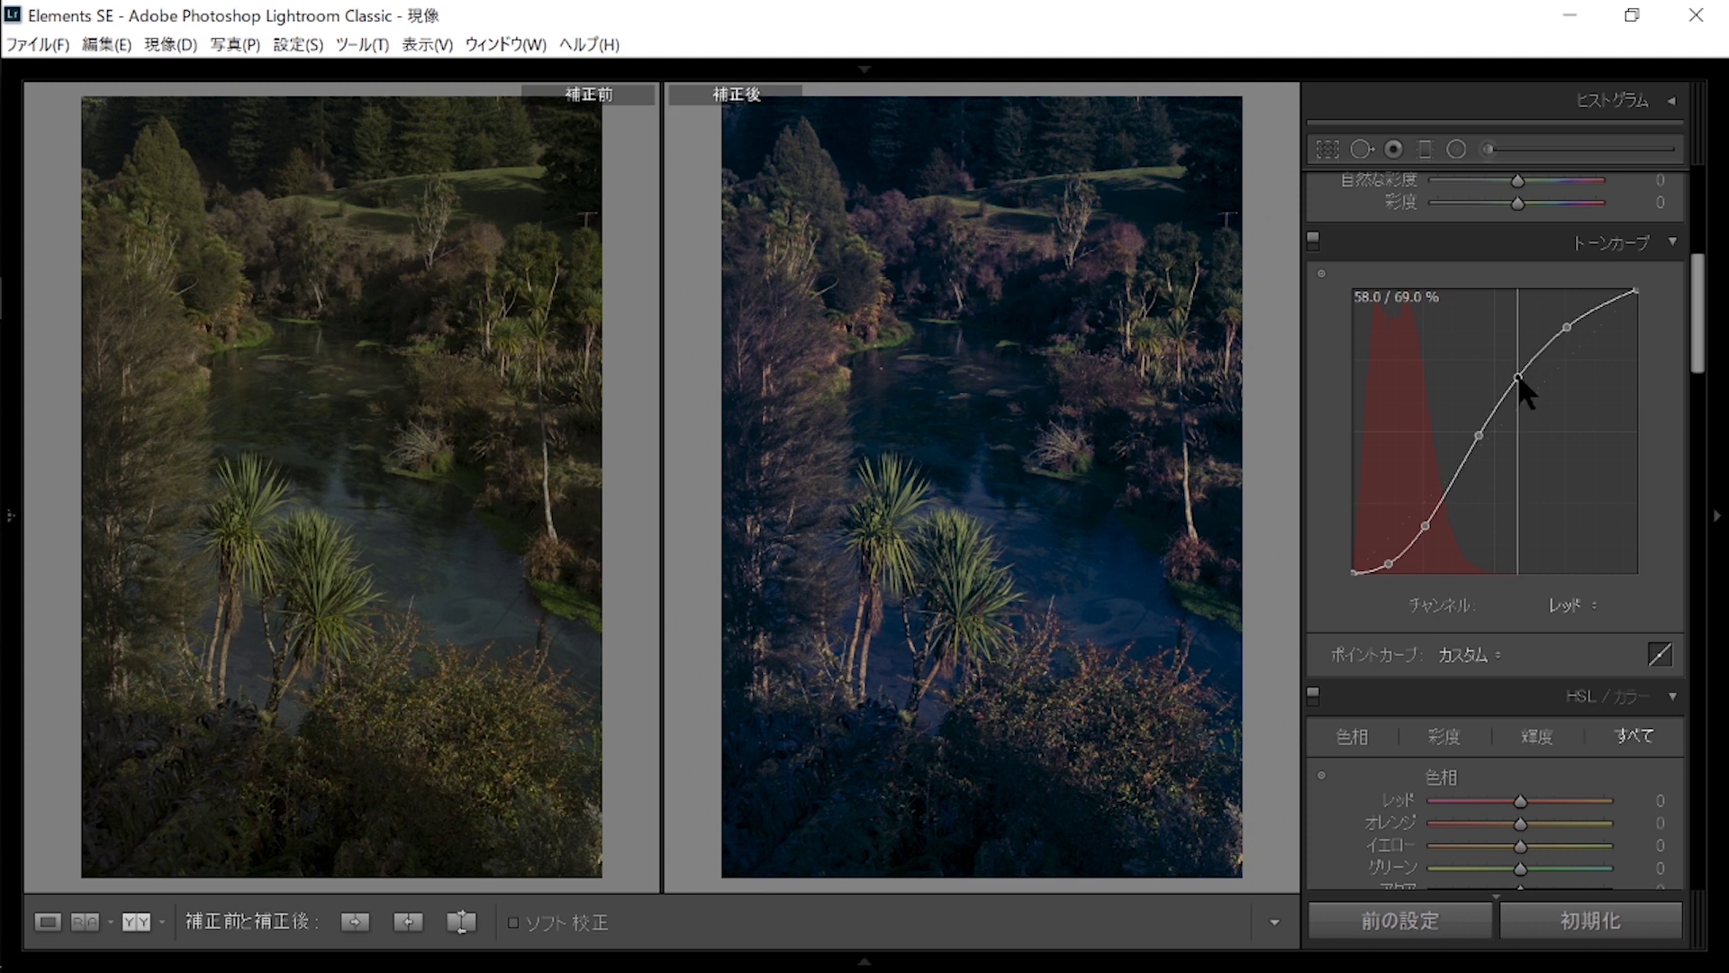
Nudge the green curve's midpoint and the red curve's lights and highlights points to bring the two curves closer together.
{"action": "left_click", "coordinate": [1582, 616]}
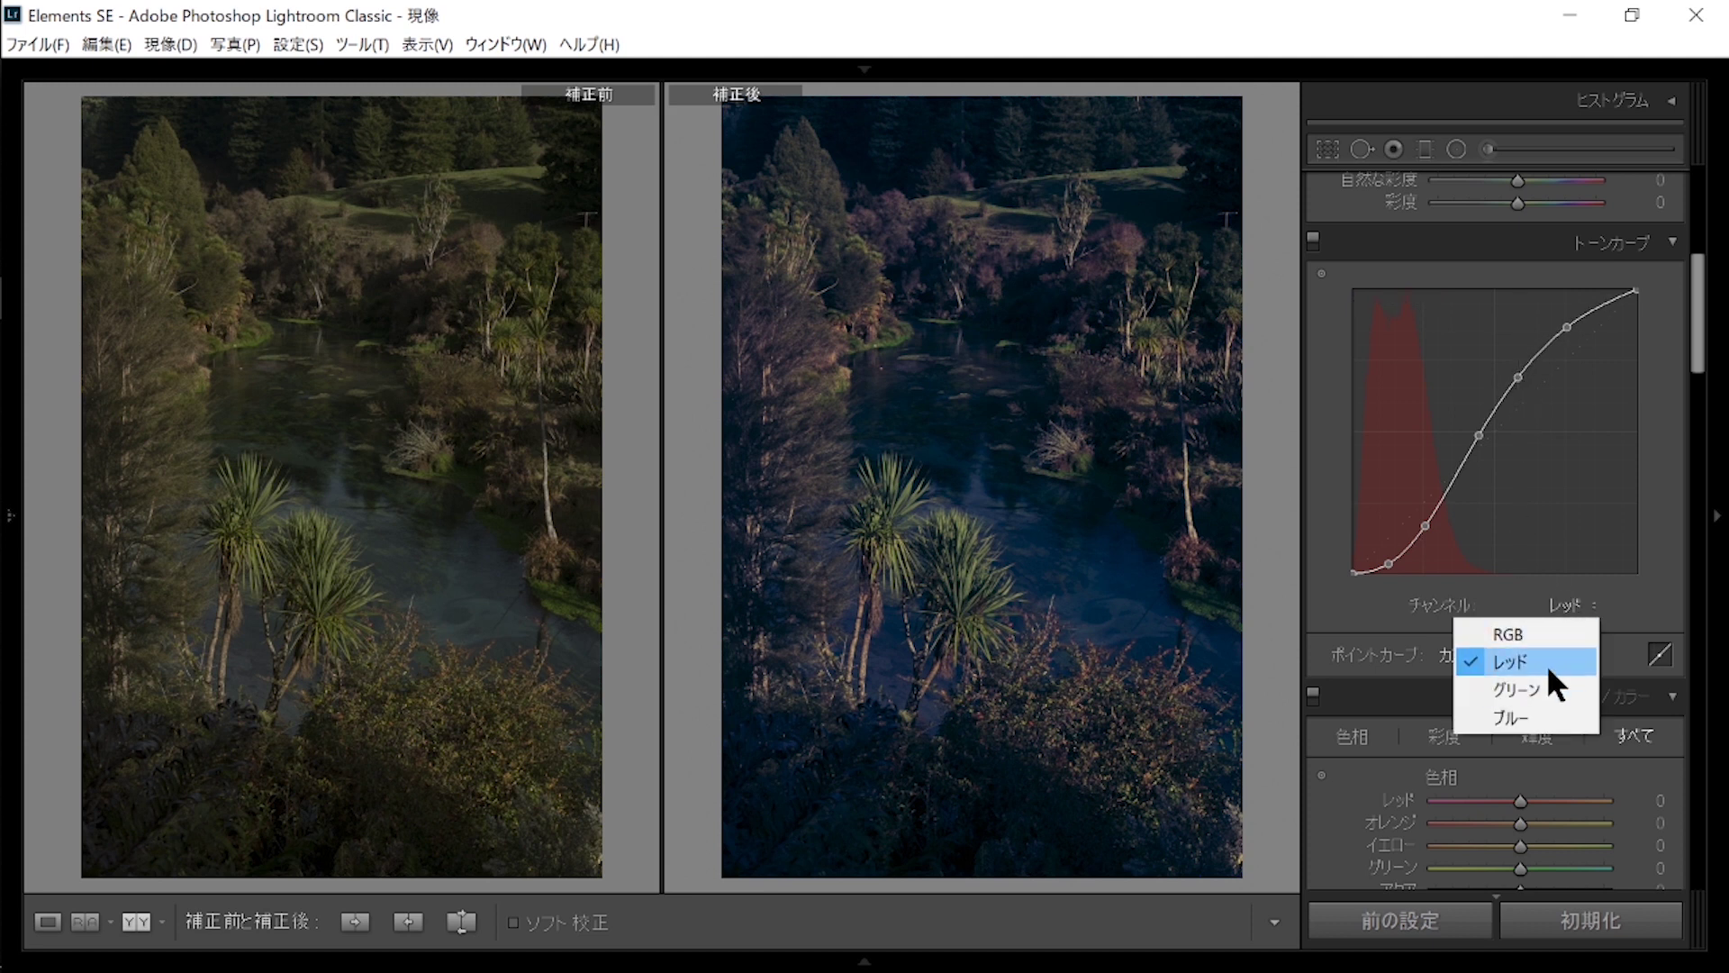
{"action": "left_click", "coordinate": [1546, 688]}
{"action": "left_click_drag", "start_coordinate": [1482, 432], "coordinate": [1486, 432]}
{"action": "left_click", "coordinate": [1551, 603]}
{"action": "left_click", "coordinate": [1560, 659]}
{"action": "left_click_drag", "start_coordinate": [1518, 376], "coordinate": [1520, 376]}
{"action": "left_click_drag", "start_coordinate": [1575, 322], "coordinate": [1569, 321]}
On the blue (ブルー) channel curve, add a near-central midpoint and a lowered shadow point, and inspect the distant trees up close.
{"action": "left_click", "coordinate": [1578, 606]}
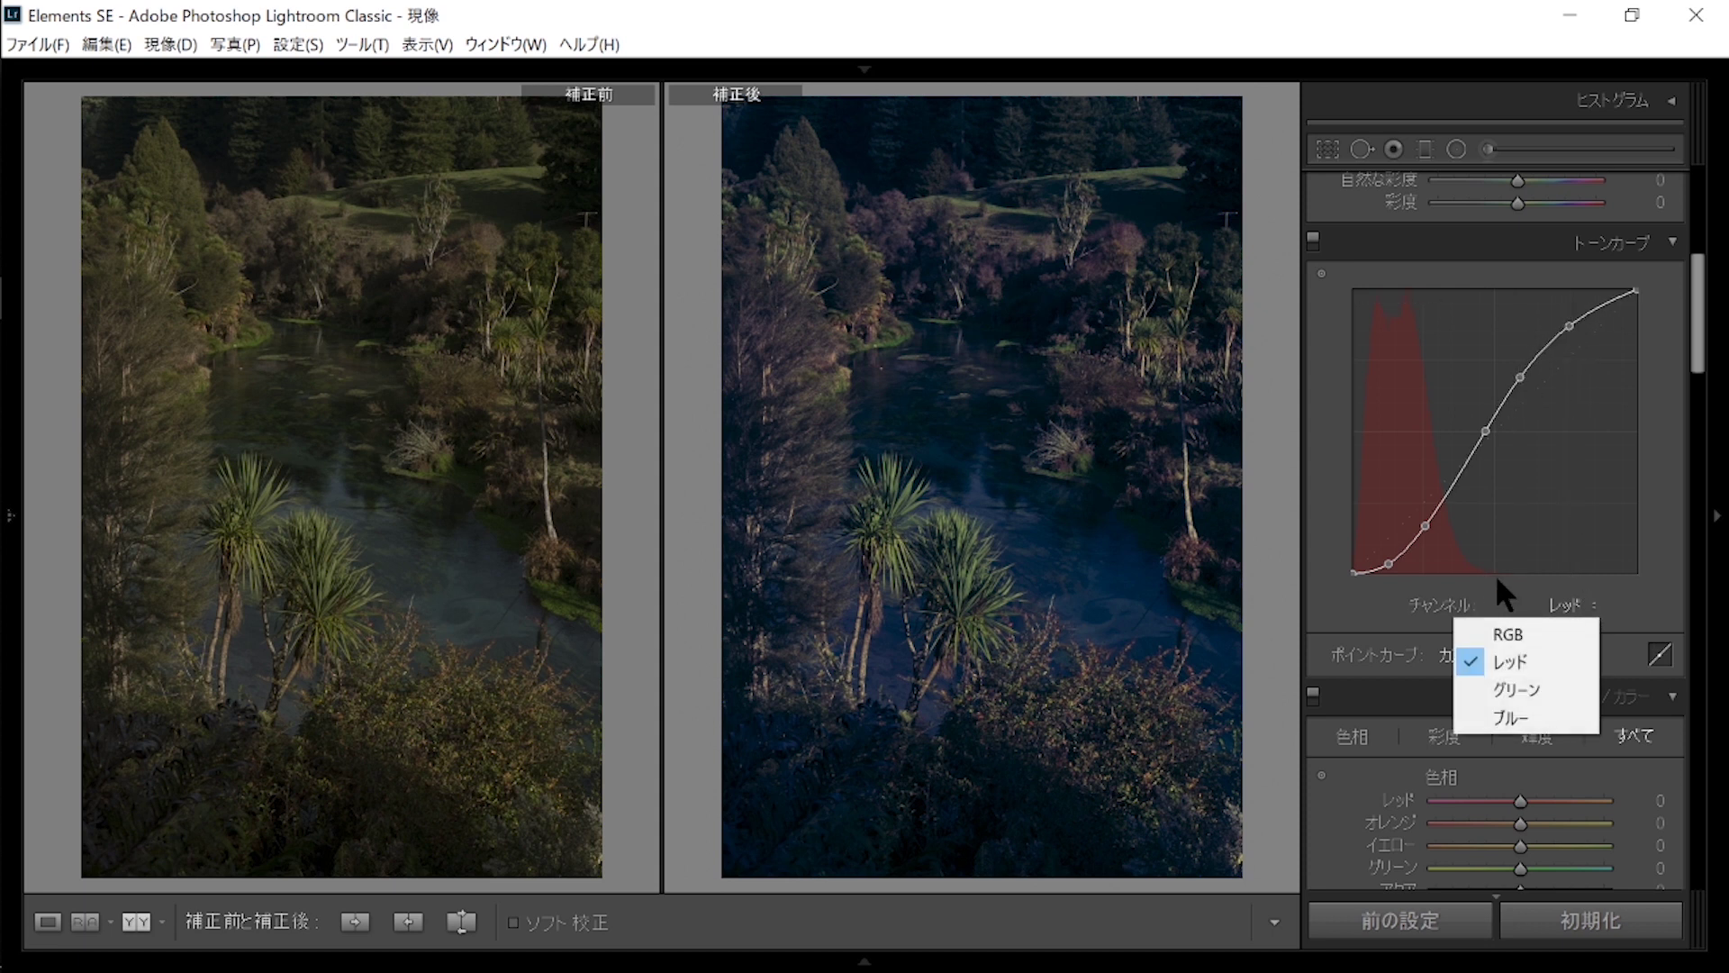
{"action": "left_click", "coordinate": [1528, 722]}
{"action": "left_click_drag", "start_coordinate": [1496, 430], "coordinate": [1489, 432]}
{"action": "mouse_move", "coordinate": [1399, 533]}
{"action": "left_mouse_down"}
{"action": "mouse_move", "coordinate": [1394, 555]}
{"action": "mouse_move", "coordinate": [1399, 538]}
{"action": "left_mouse_up"}
{"action": "left_click", "coordinate": [1000, 267]}
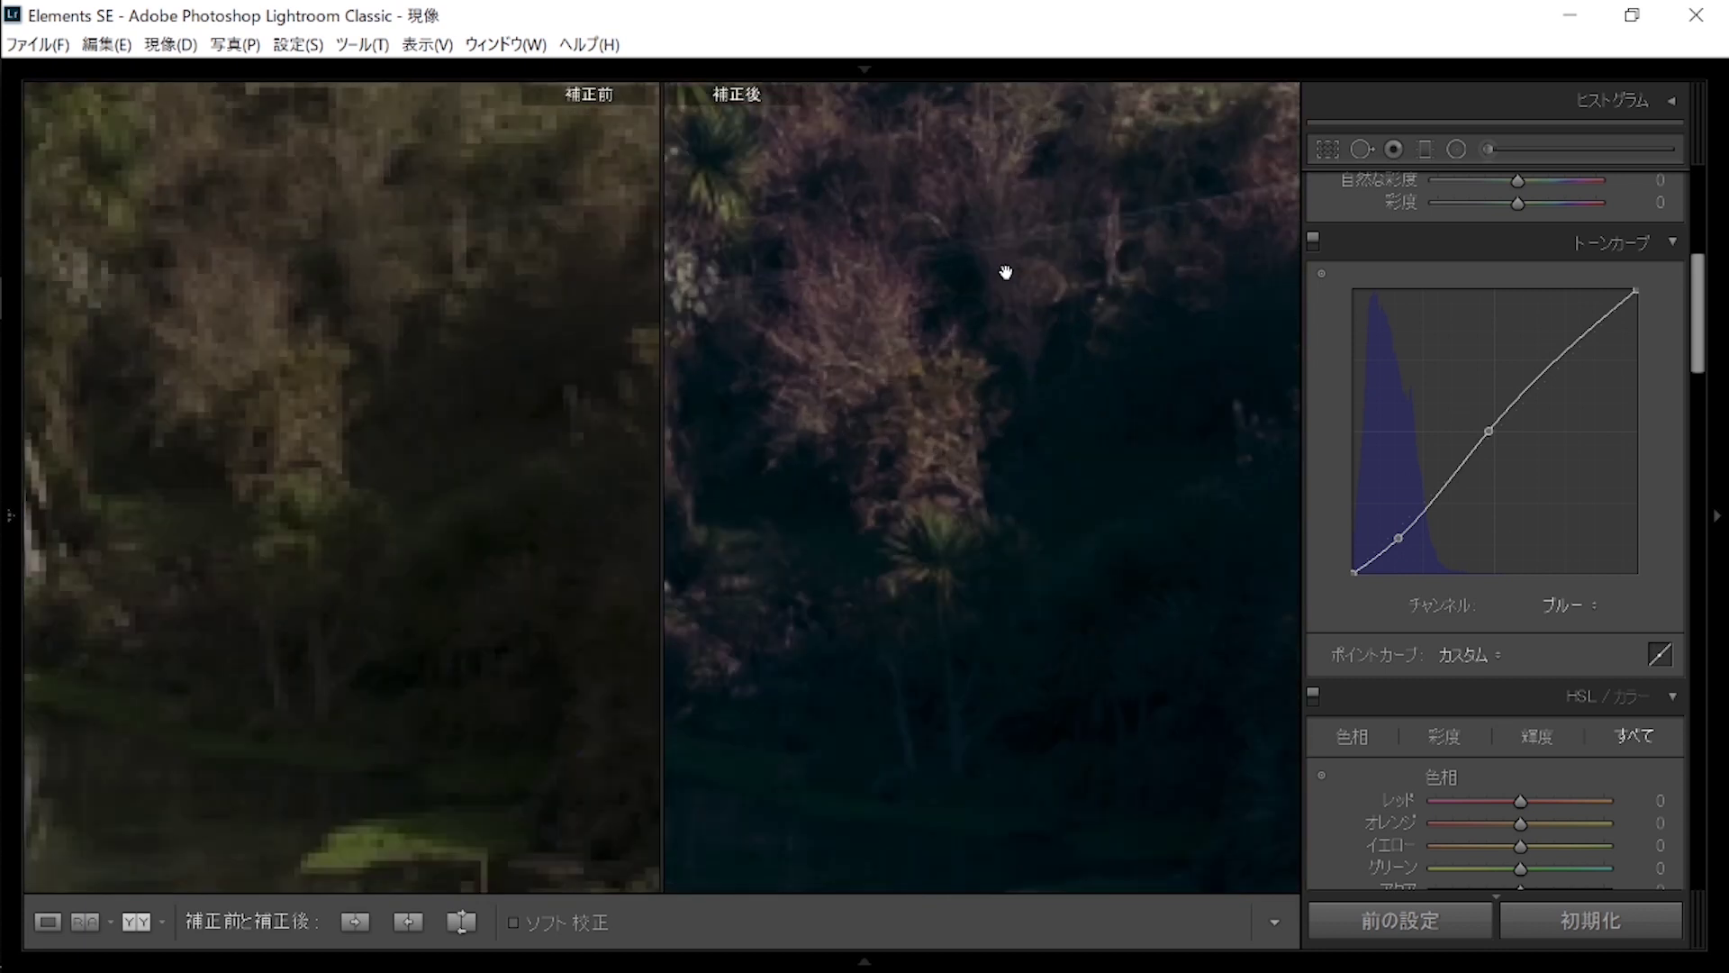
{"action": "left_click", "coordinate": [1122, 340]}
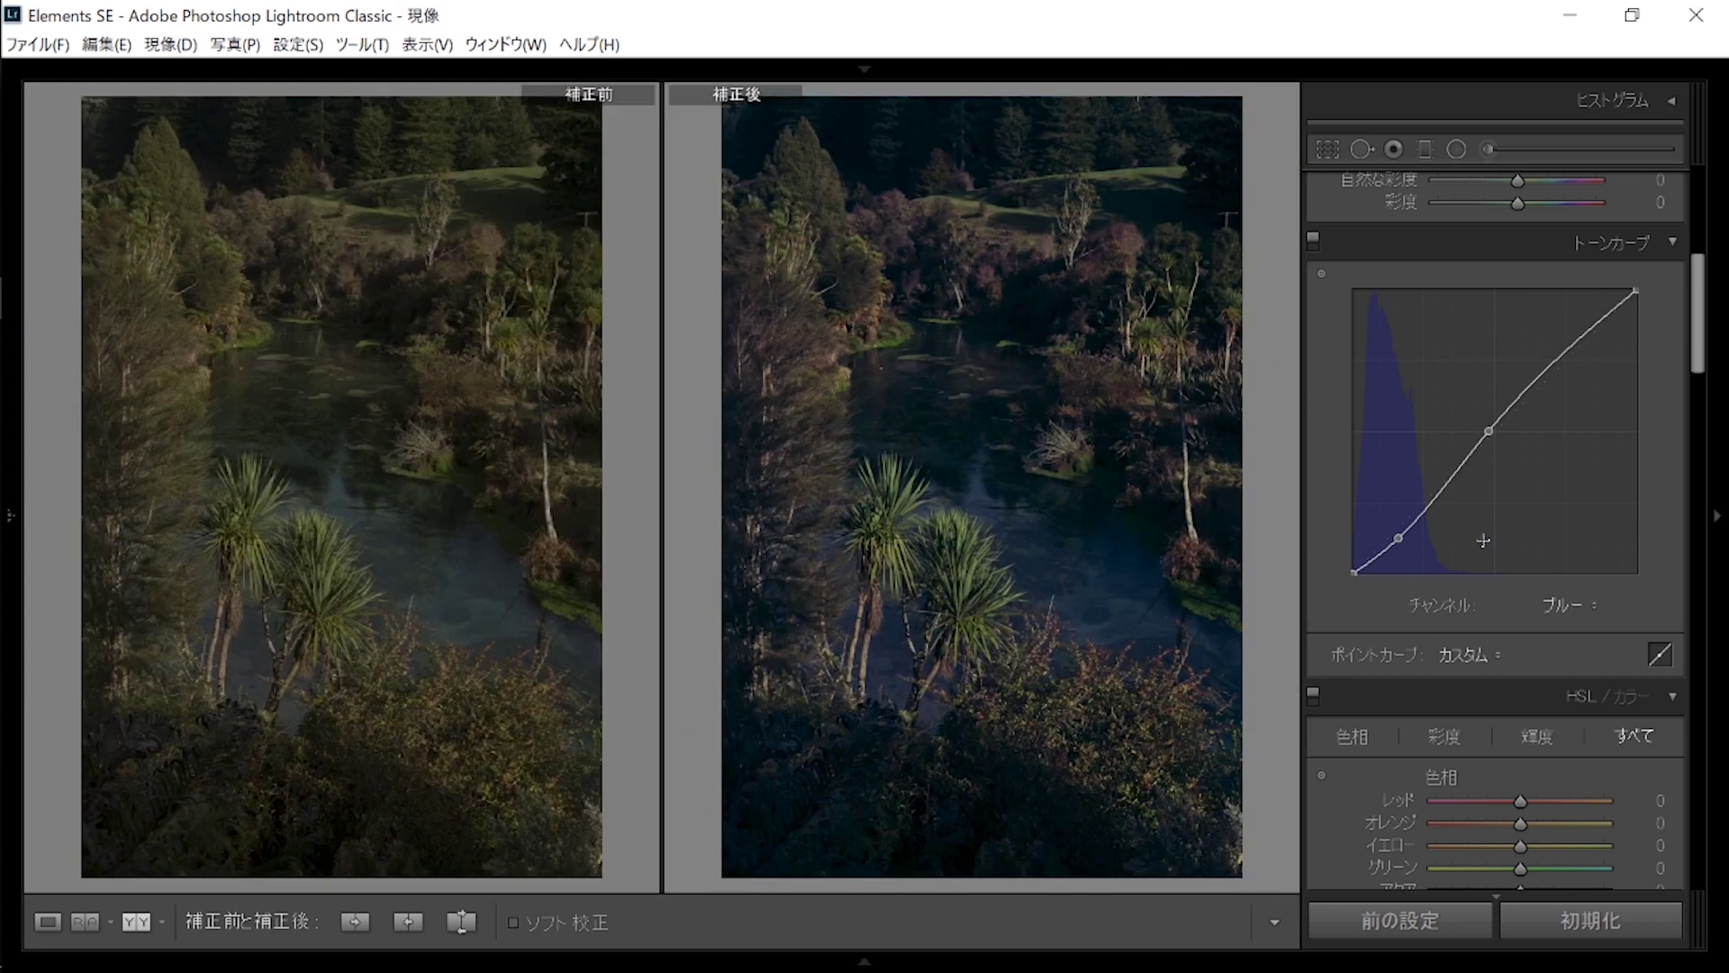
Lower the blue curve's shadow point further, add a dark-midtone point below the diagonal and readjust the midpoint.
{"action": "mouse_move", "coordinate": [1392, 539]}
{"action": "left_mouse_down"}
{"action": "mouse_move", "coordinate": [1388, 559]}
{"action": "mouse_move", "coordinate": [1423, 525]}
{"action": "left_mouse_up"}
{"action": "left_click", "coordinate": [1416, 541]}
{"action": "left_click_drag", "start_coordinate": [1488, 432], "coordinate": [1482, 434]}
Complete the blue S-curve with a raised lights point and a highlights point at about 83.9 / 91.4 %.
{"action": "mouse_move", "coordinate": [1531, 363]}
{"action": "left_mouse_down"}
{"action": "mouse_move", "coordinate": [1533, 339]}
{"action": "mouse_move", "coordinate": [1540, 355]}
{"action": "left_mouse_up"}
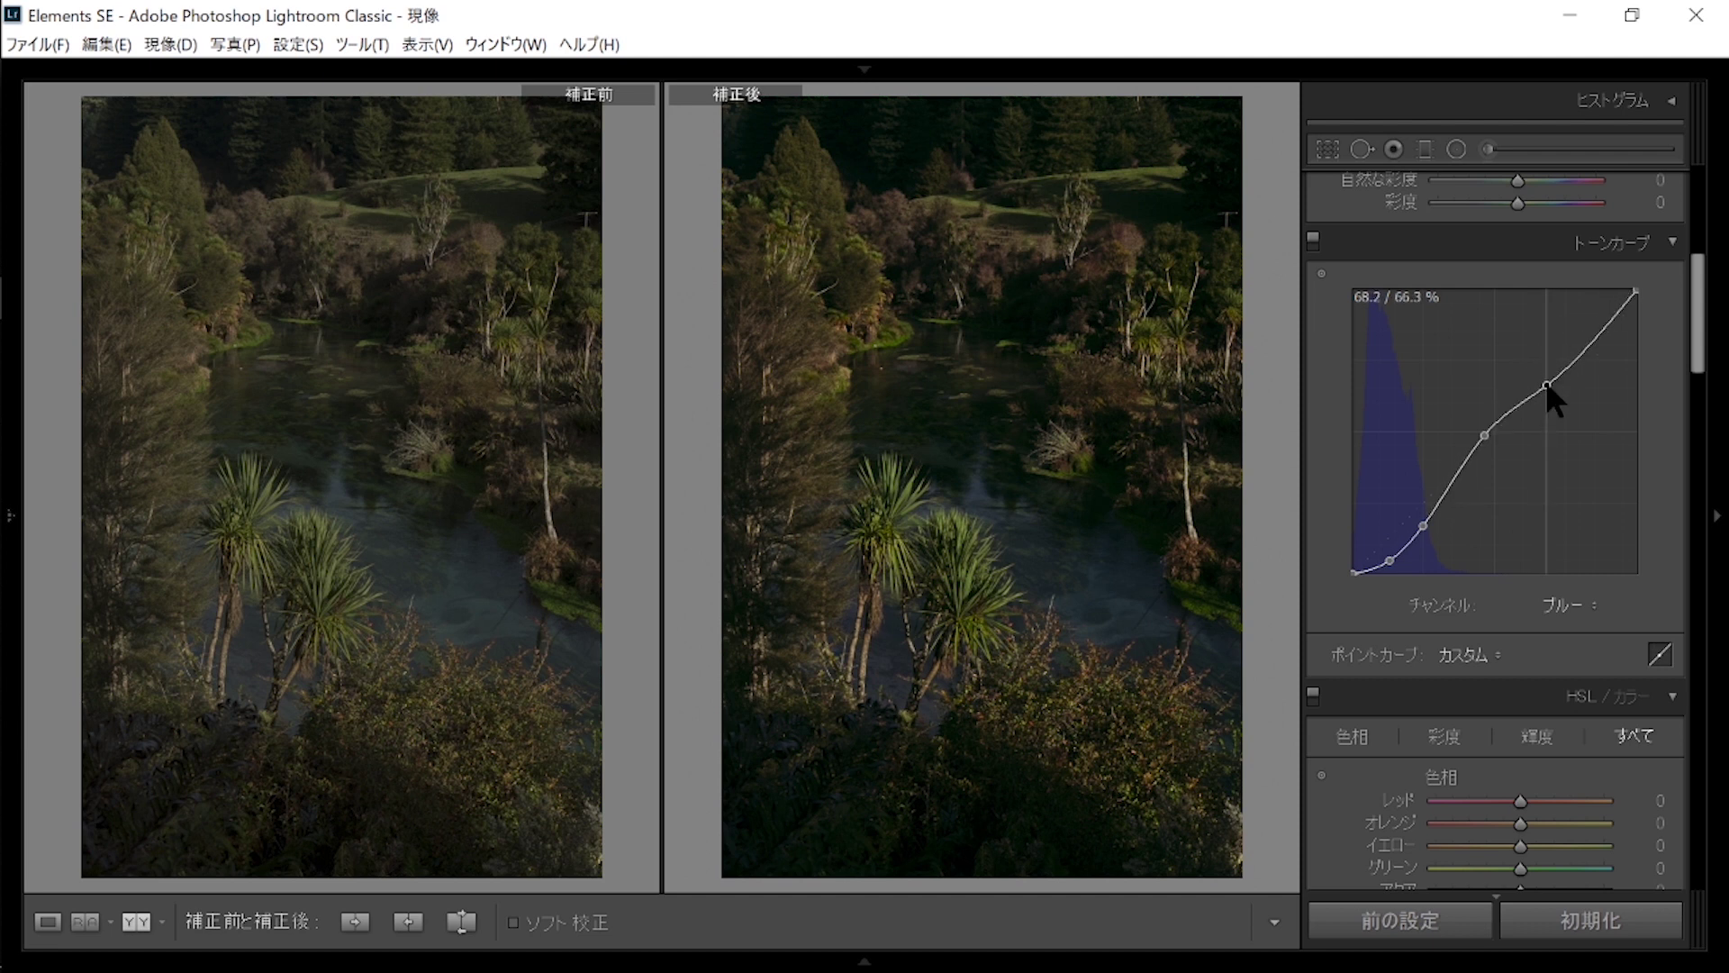
{"action": "mouse_move", "coordinate": [1482, 434]}
{"action": "left_mouse_down"}
{"action": "mouse_move", "coordinate": [1459, 435]}
{"action": "mouse_move", "coordinate": [1485, 436]}
{"action": "left_mouse_up"}
{"action": "left_click_drag", "start_coordinate": [1539, 348], "coordinate": [1529, 365]}
{"action": "left_click_drag", "start_coordinate": [1591, 313], "coordinate": [1591, 306]}
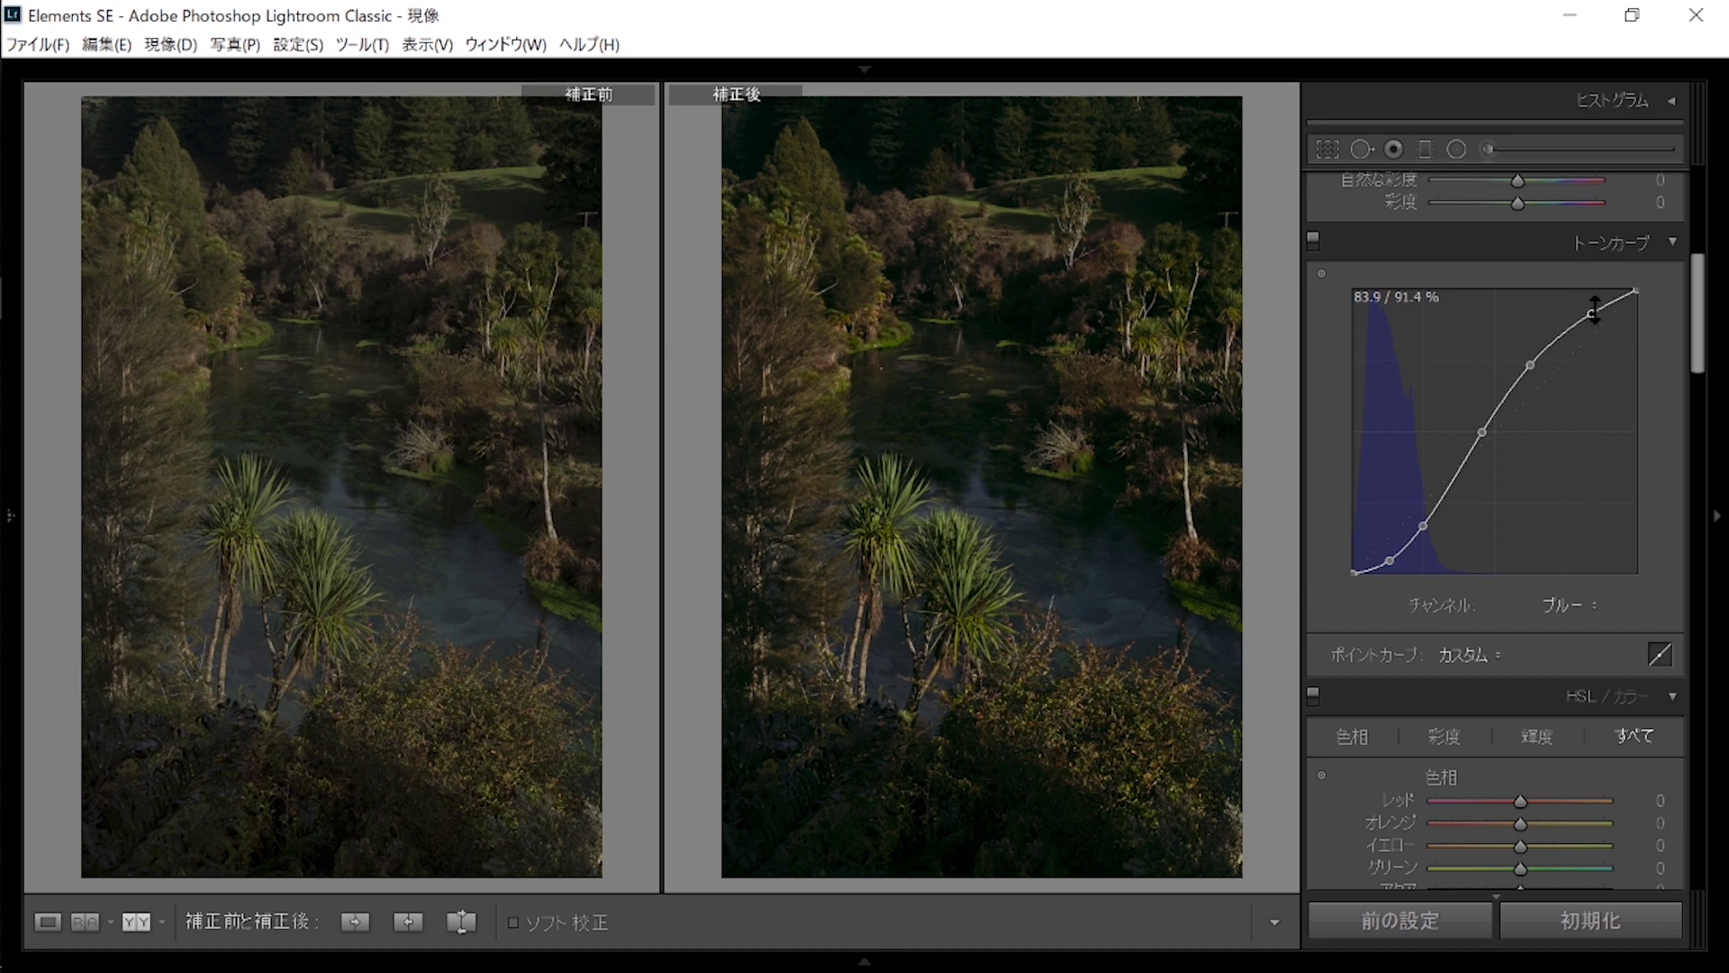
Raise the photo's Exposure (露光量) to +1.33.
{"action": "left_click_drag", "start_coordinate": [1694, 314], "coordinate": [1671, 97]}
{"action": "left_click_drag", "start_coordinate": [1570, 440], "coordinate": [1539, 439]}
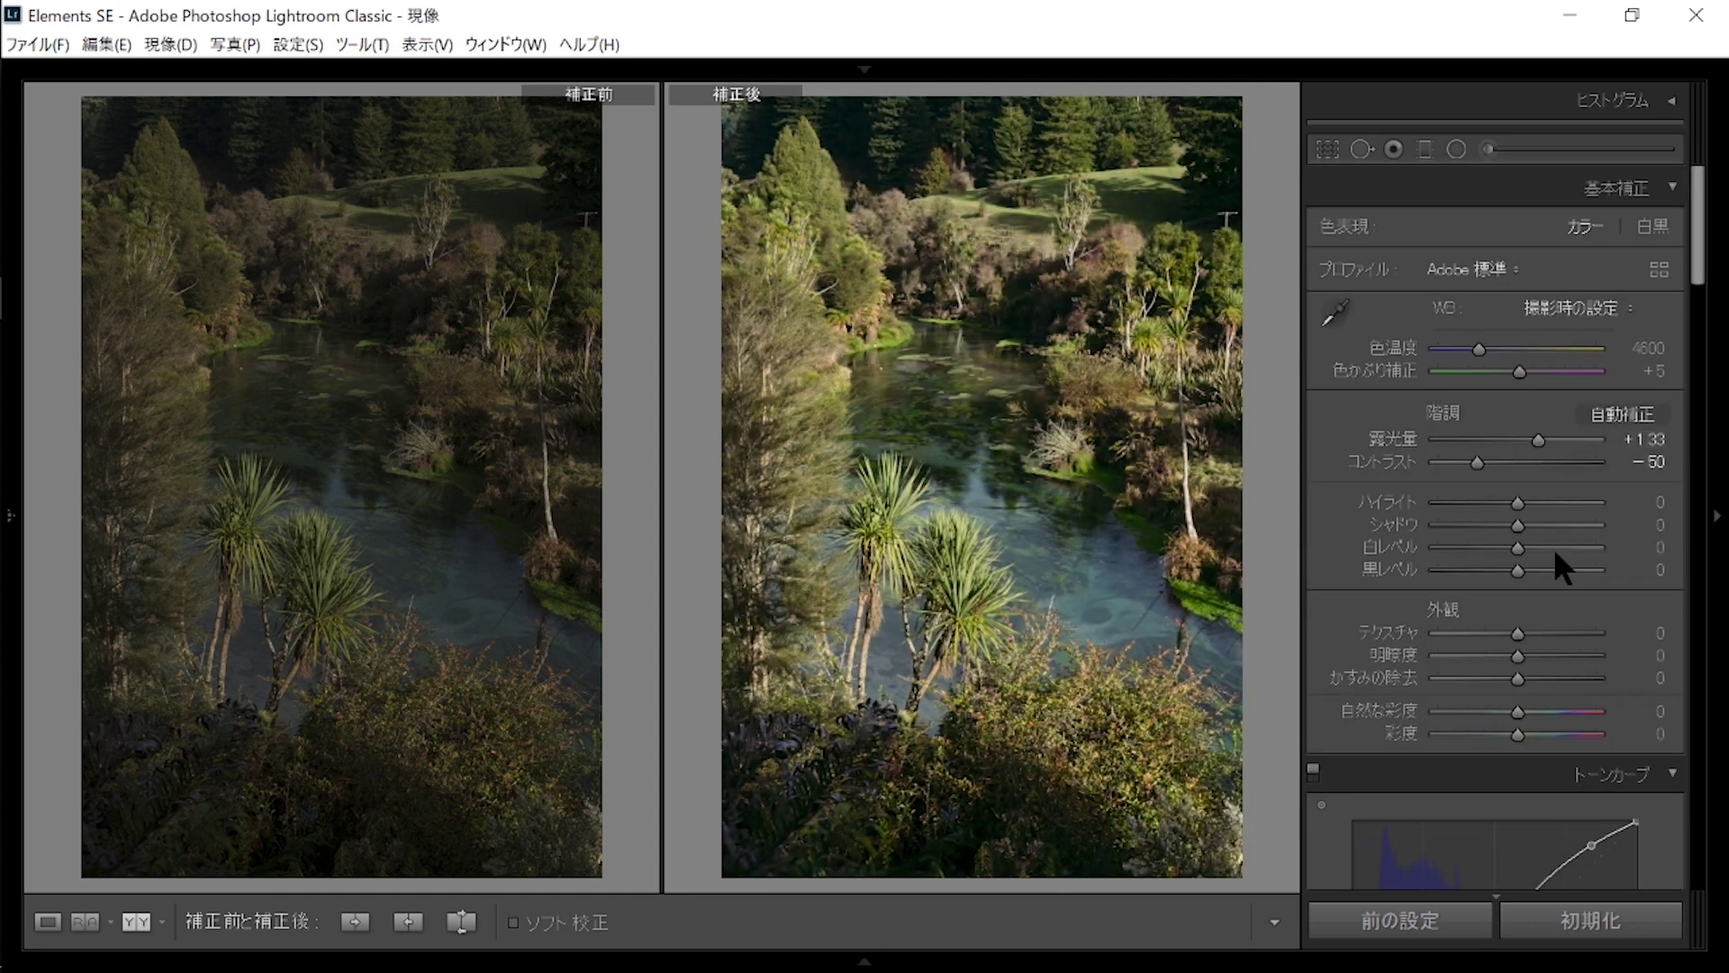
On the red curve, lower the shadow point to about 13.3 / 2.4 %, shift the midpoint and replace the two upper points with one lower point.
{"action": "scroll", "coordinate": [1567, 545], "scroll_direction": "down", "scroll_amount": 5}
{"action": "left_click", "coordinate": [1568, 734]}
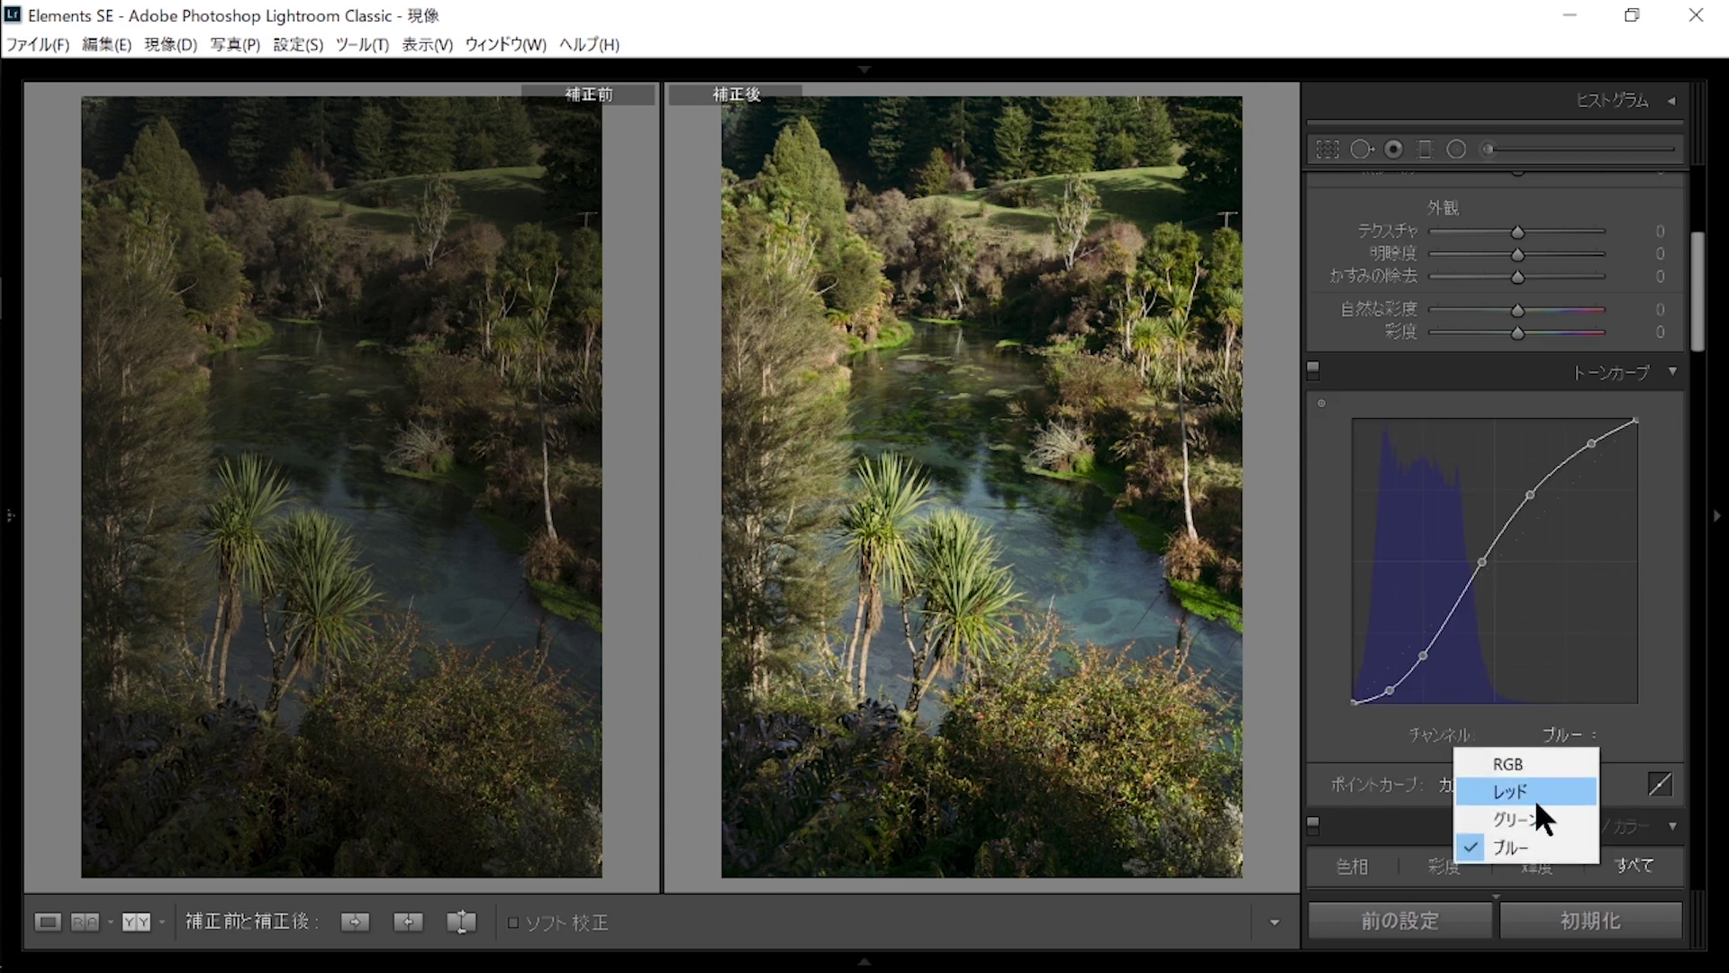
{"action": "left_click", "coordinate": [1534, 798]}
{"action": "left_click_drag", "start_coordinate": [1485, 571], "coordinate": [1484, 566]}
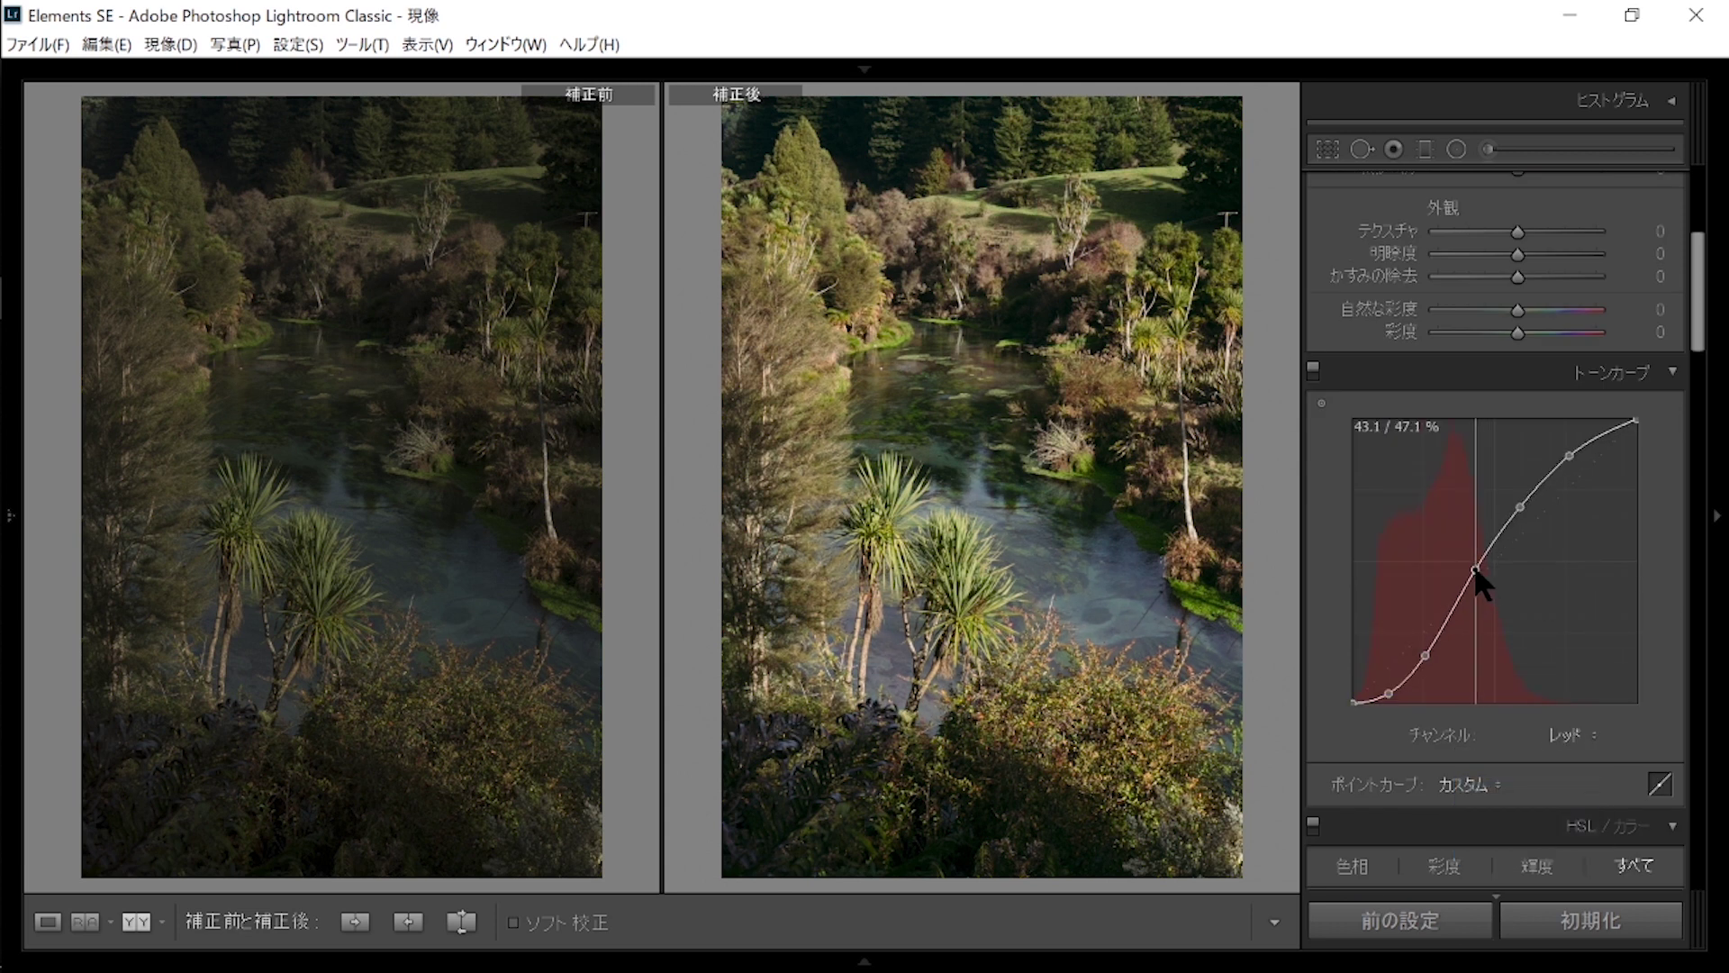
{"action": "left_click_drag", "start_coordinate": [1421, 660], "coordinate": [1391, 684]}
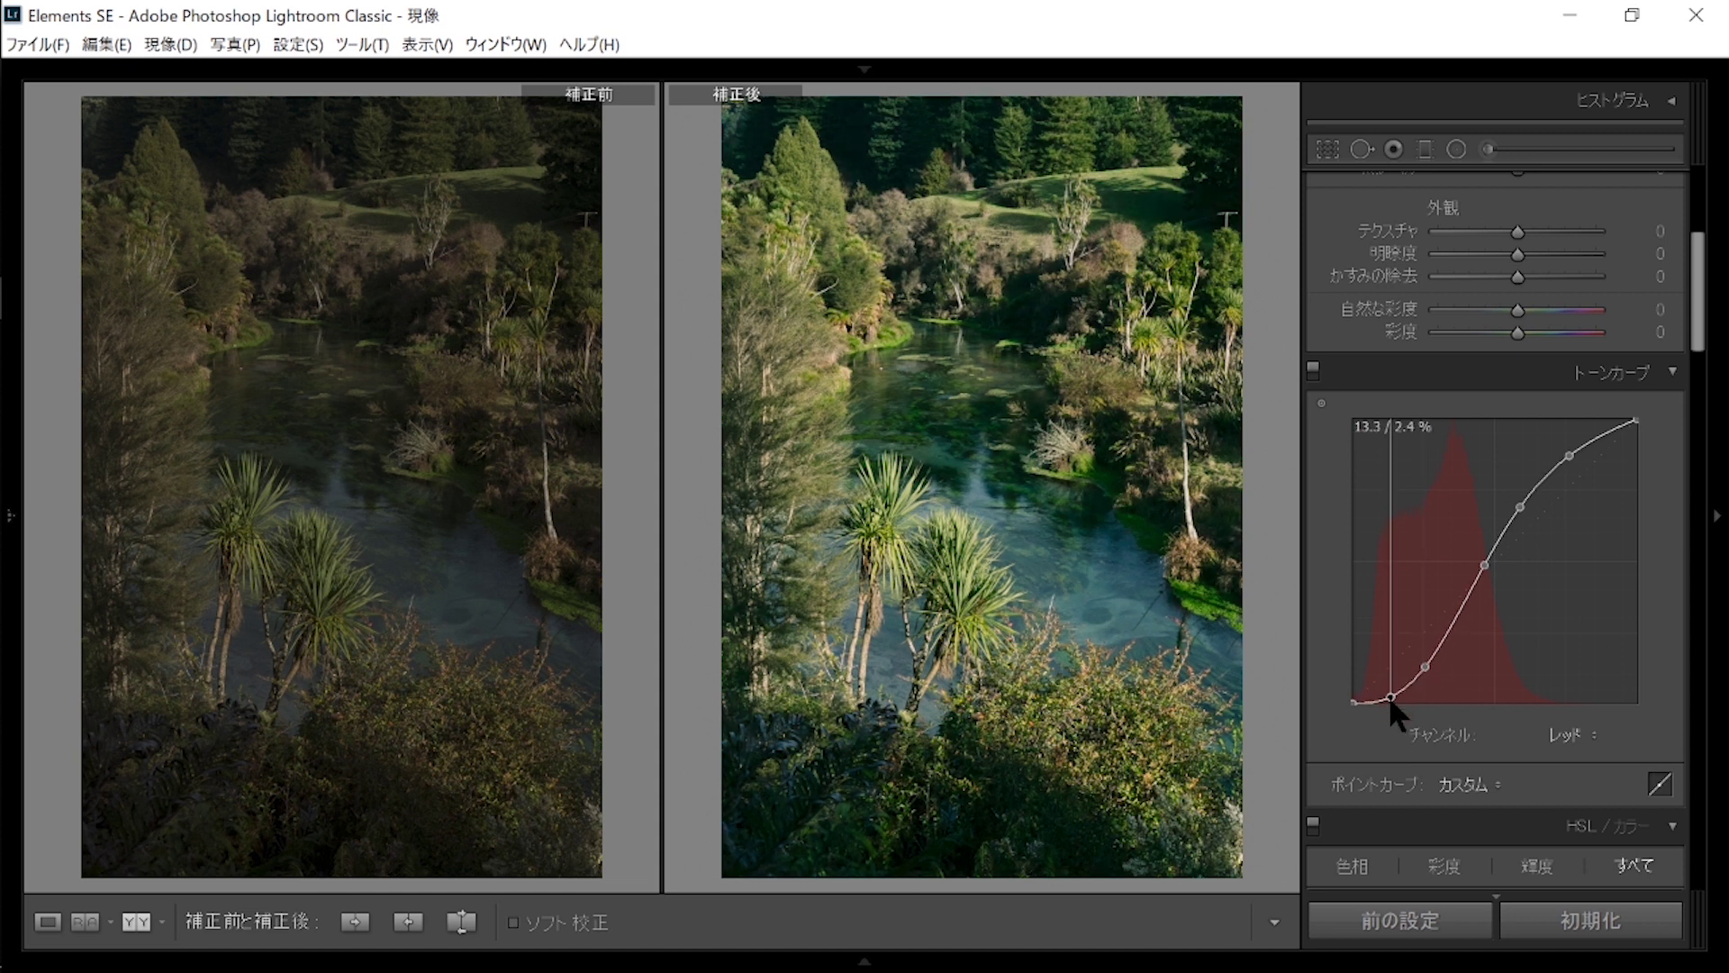
{"action": "left_click_drag", "start_coordinate": [1482, 564], "coordinate": [1491, 561]}
{"action": "mouse_move", "coordinate": [1569, 457]}
{"action": "left_mouse_down"}
{"action": "mouse_move", "coordinate": [1522, 506]}
{"action": "mouse_move", "coordinate": [1557, 476]}
{"action": "left_mouse_up"}
On the green curve, adjust the midpoint and shadow point and set the dark-midtone point to about 27.8 / 19.2 %.
{"action": "left_click", "coordinate": [1580, 732]}
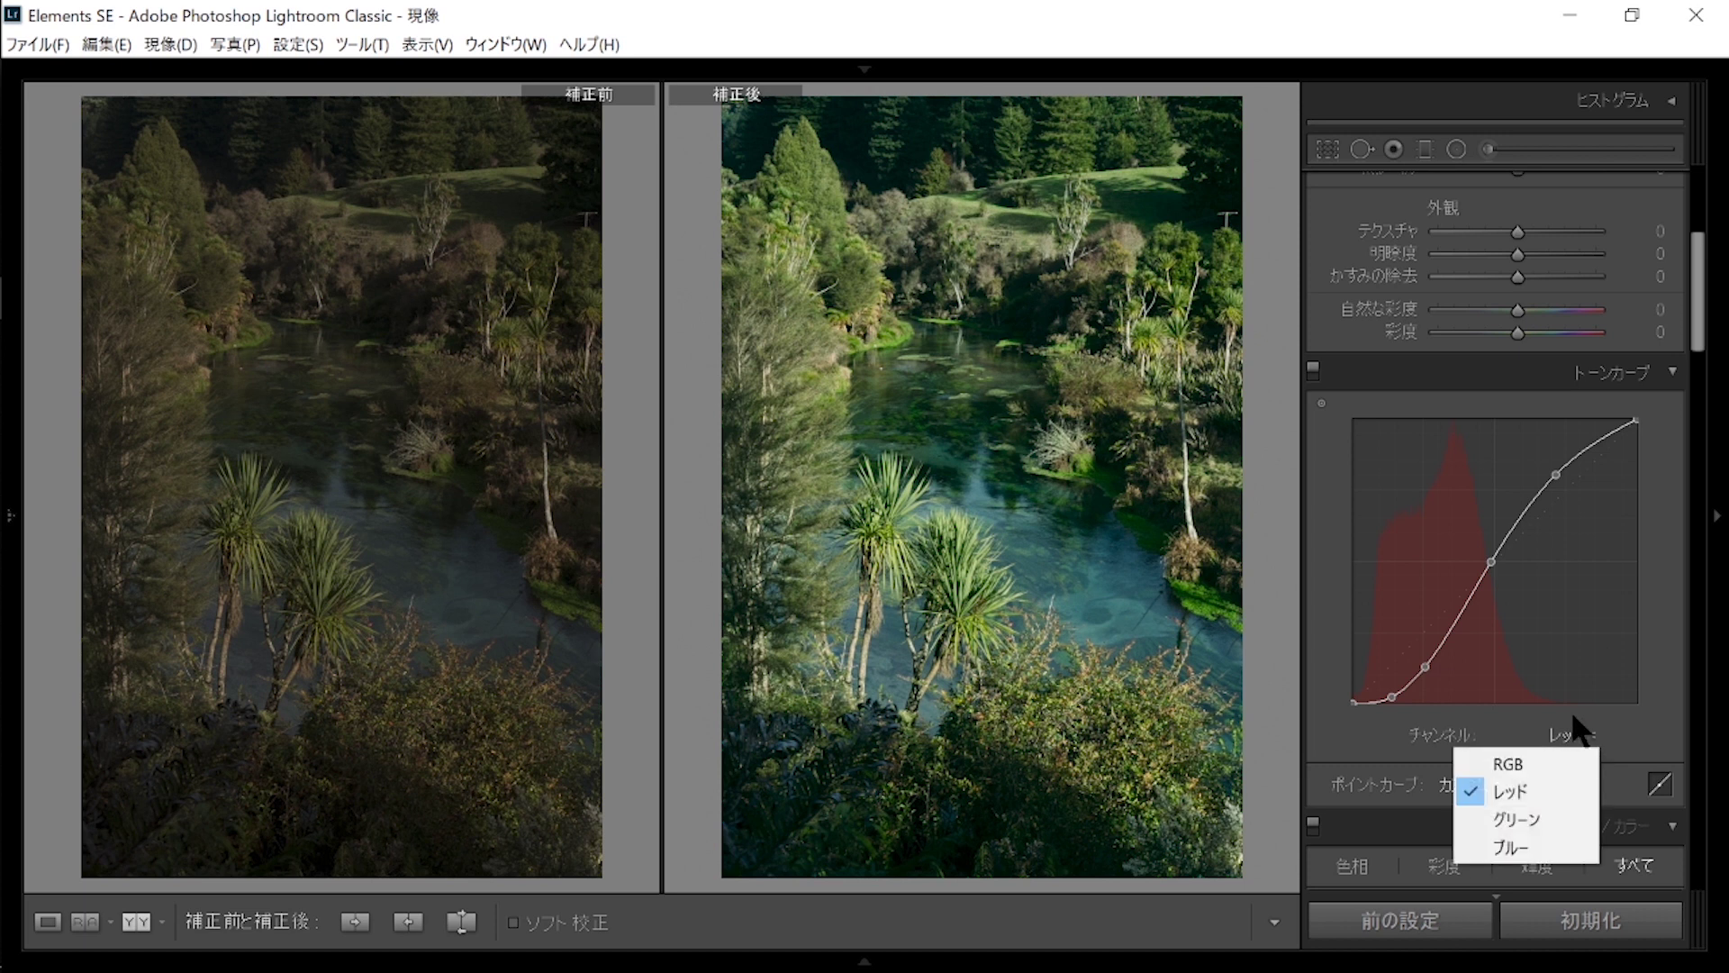
{"action": "left_click", "coordinate": [1547, 813]}
{"action": "left_click_drag", "start_coordinate": [1447, 561], "coordinate": [1486, 562]}
{"action": "left_click_drag", "start_coordinate": [1396, 686], "coordinate": [1432, 650]}
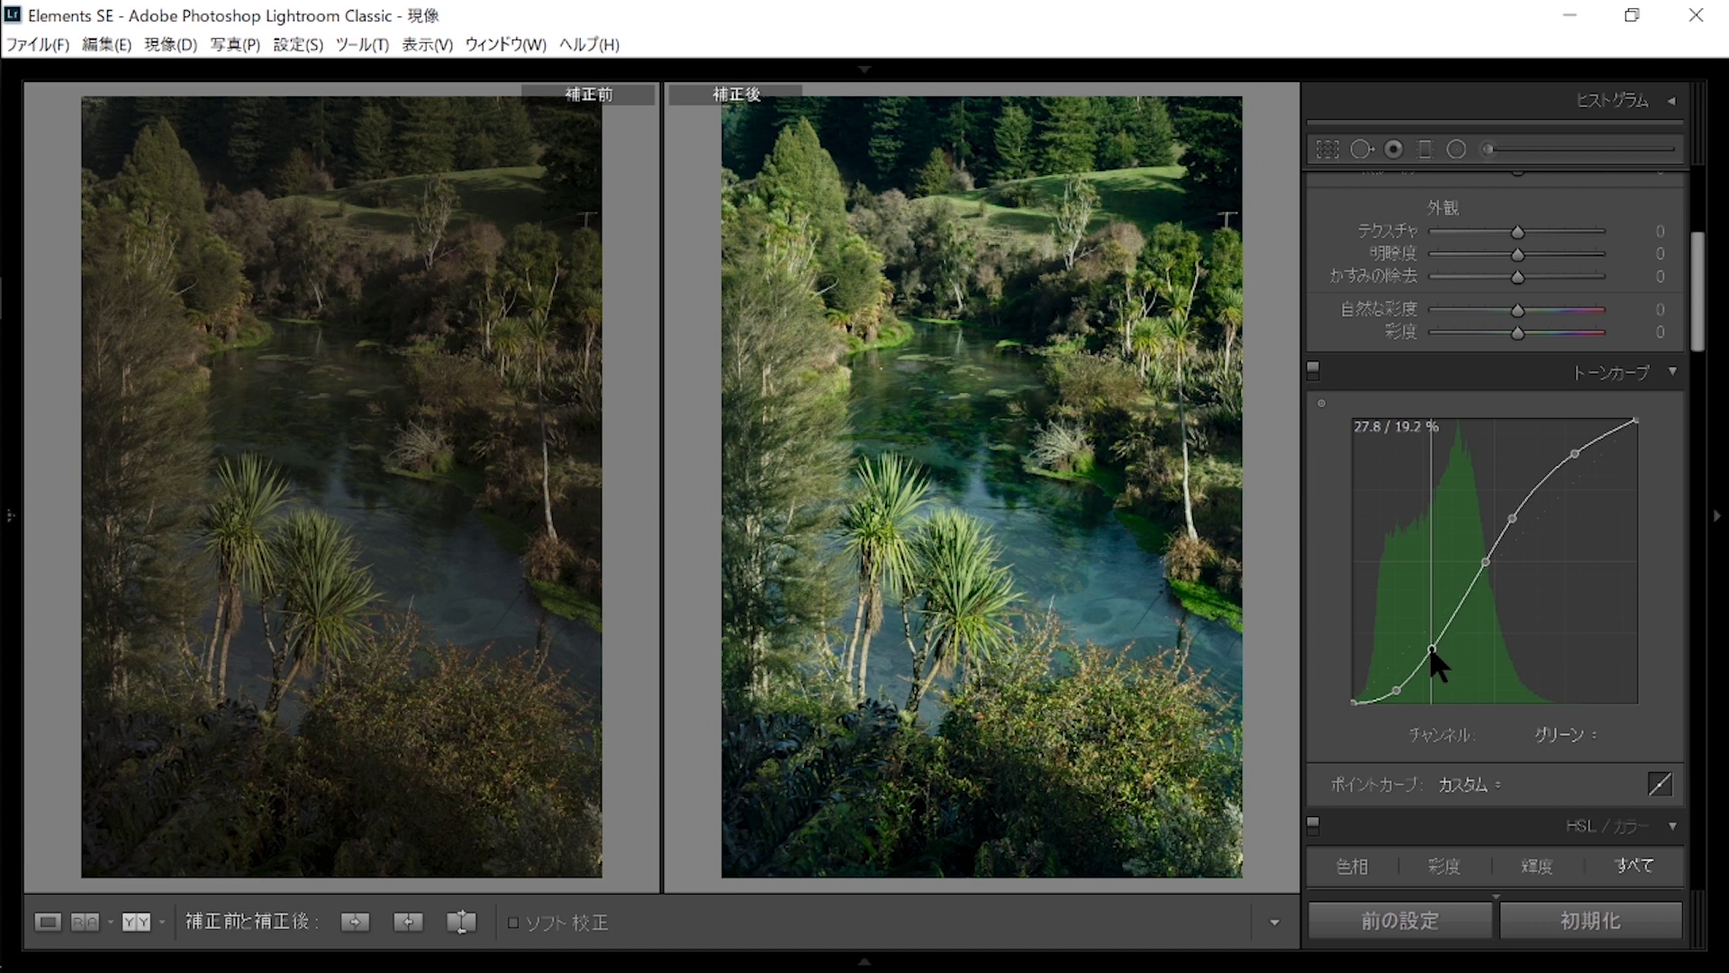
Rework the green curve's upper half by adding a point at about 63.9 / 76.1 % and repositioning the highlights point.
{"action": "left_click_drag", "start_coordinate": [1514, 497], "coordinate": [1575, 447]}
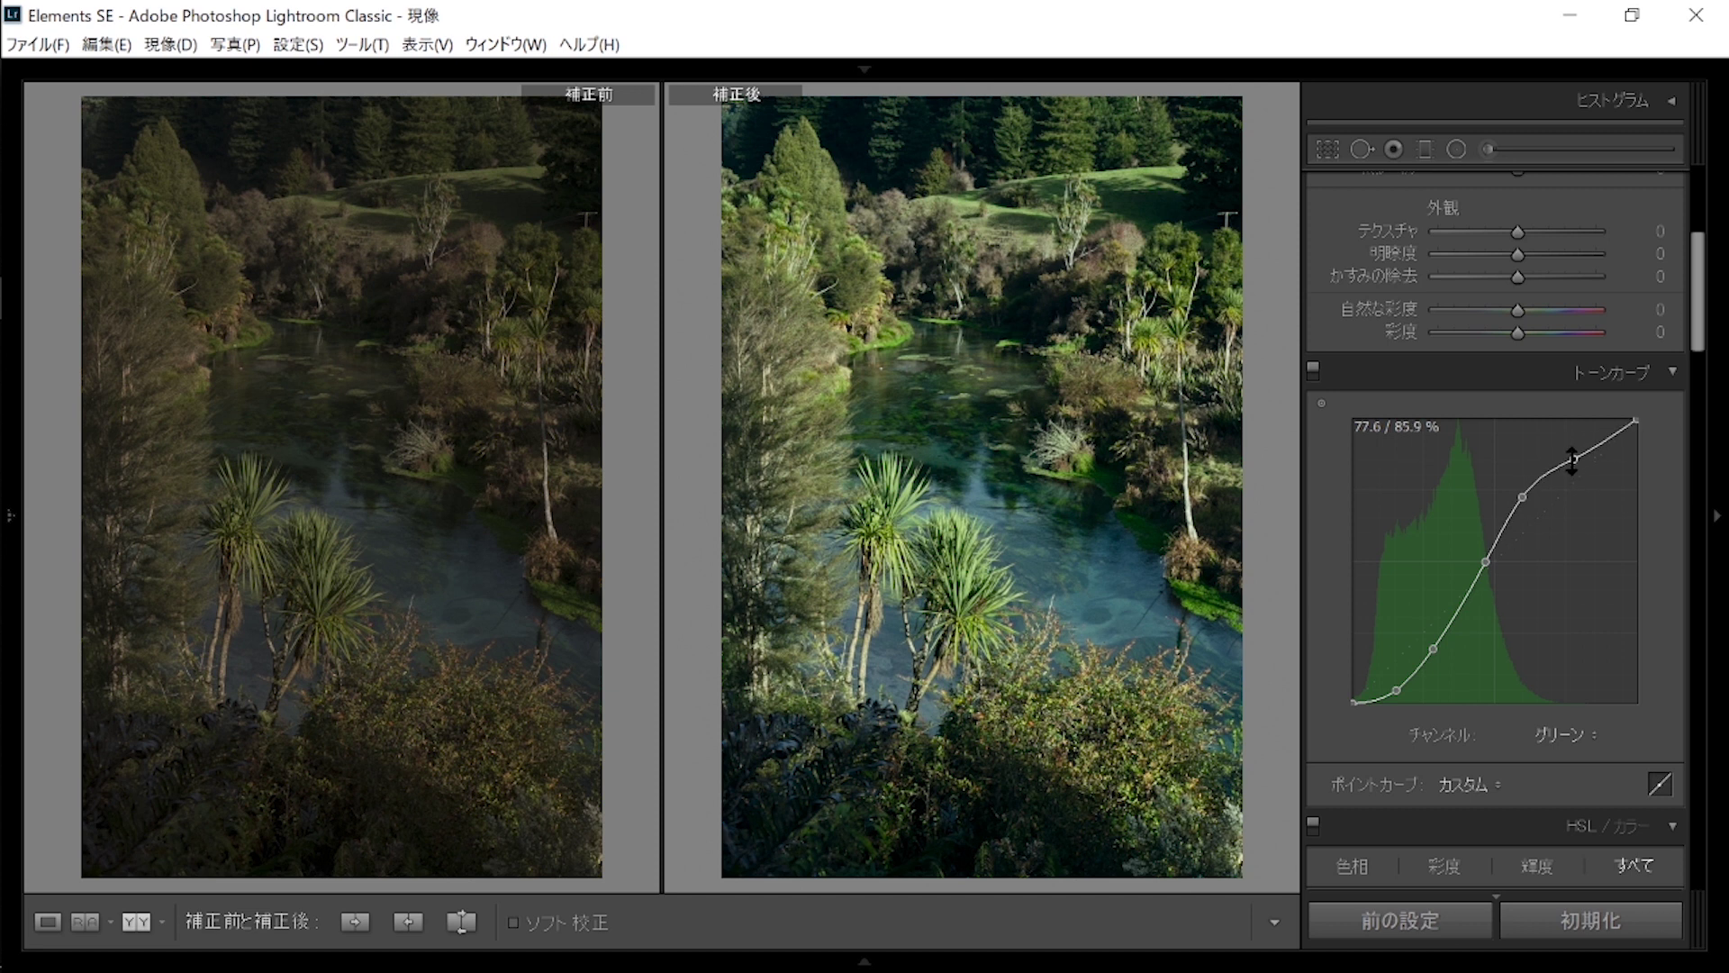
{"action": "left_click_drag", "start_coordinate": [1518, 498], "coordinate": [1512, 518]}
{"action": "left_click_drag", "start_coordinate": [1567, 460], "coordinate": [1571, 450]}
{"action": "left_click", "coordinate": [1534, 489]}
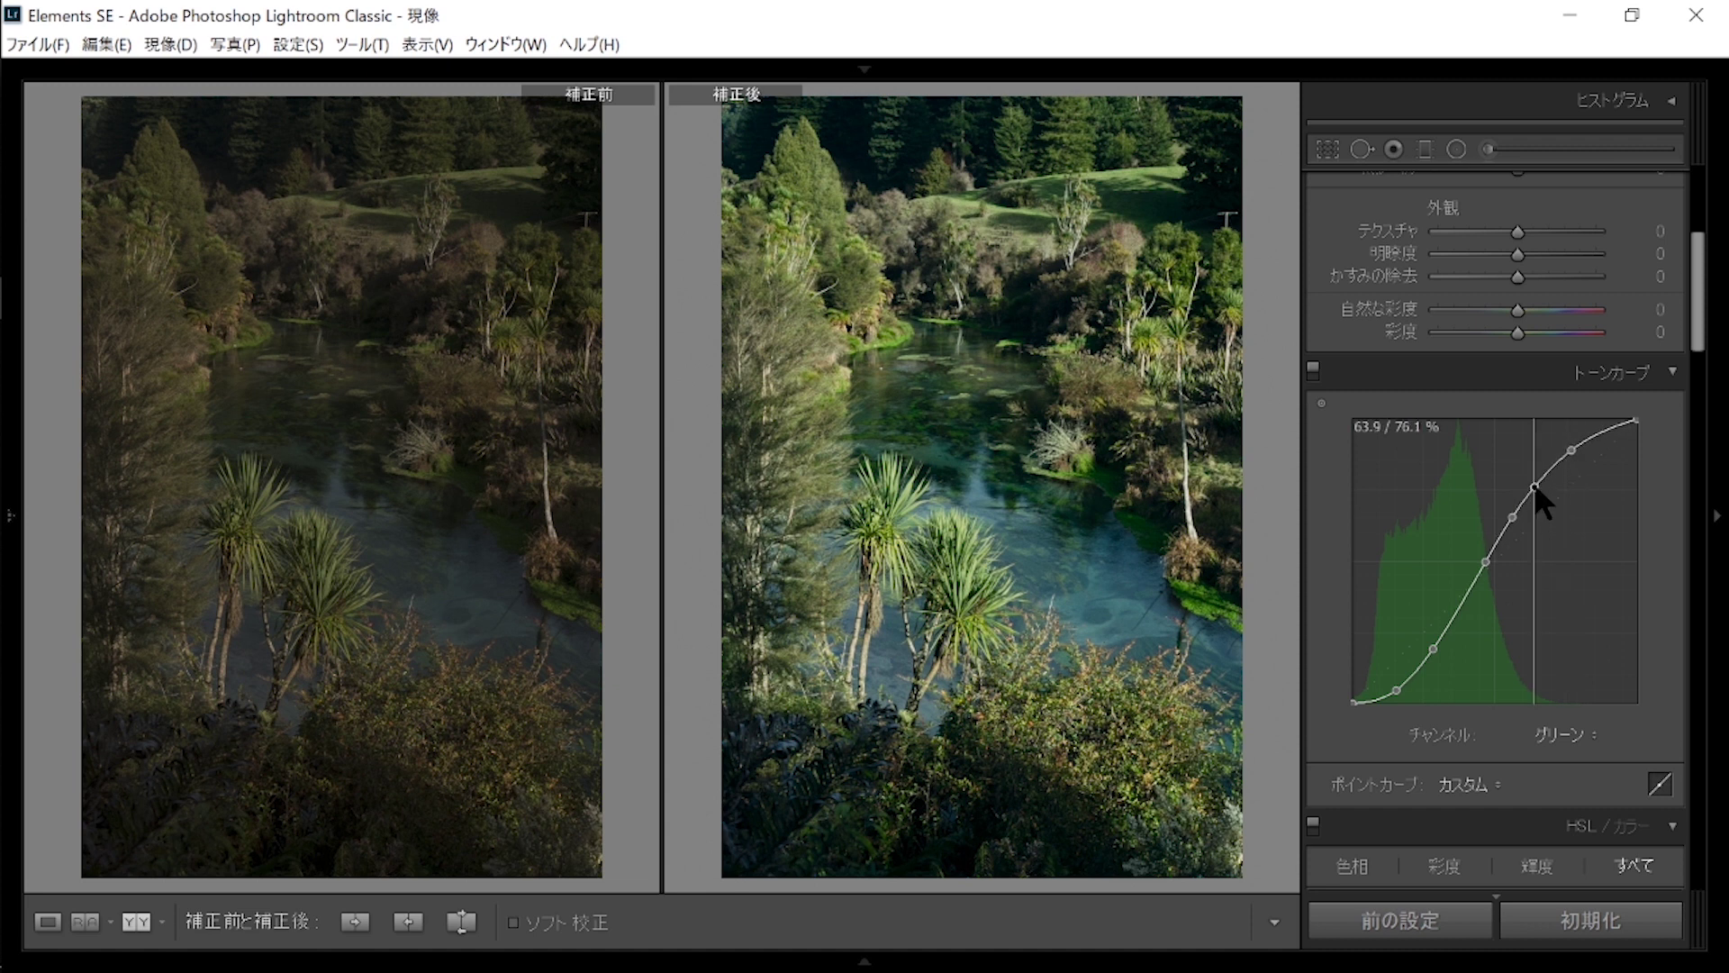
{"action": "mouse_move", "coordinate": [1571, 450]}
{"action": "left_mouse_down"}
{"action": "mouse_move", "coordinate": [1577, 436]}
{"action": "mouse_move", "coordinate": [1578, 535]}
{"action": "mouse_move", "coordinate": [1581, 423]}
{"action": "mouse_move", "coordinate": [1581, 439]}
{"action": "left_mouse_up"}
{"action": "left_click_drag", "start_coordinate": [1582, 444], "coordinate": [1578, 446]}
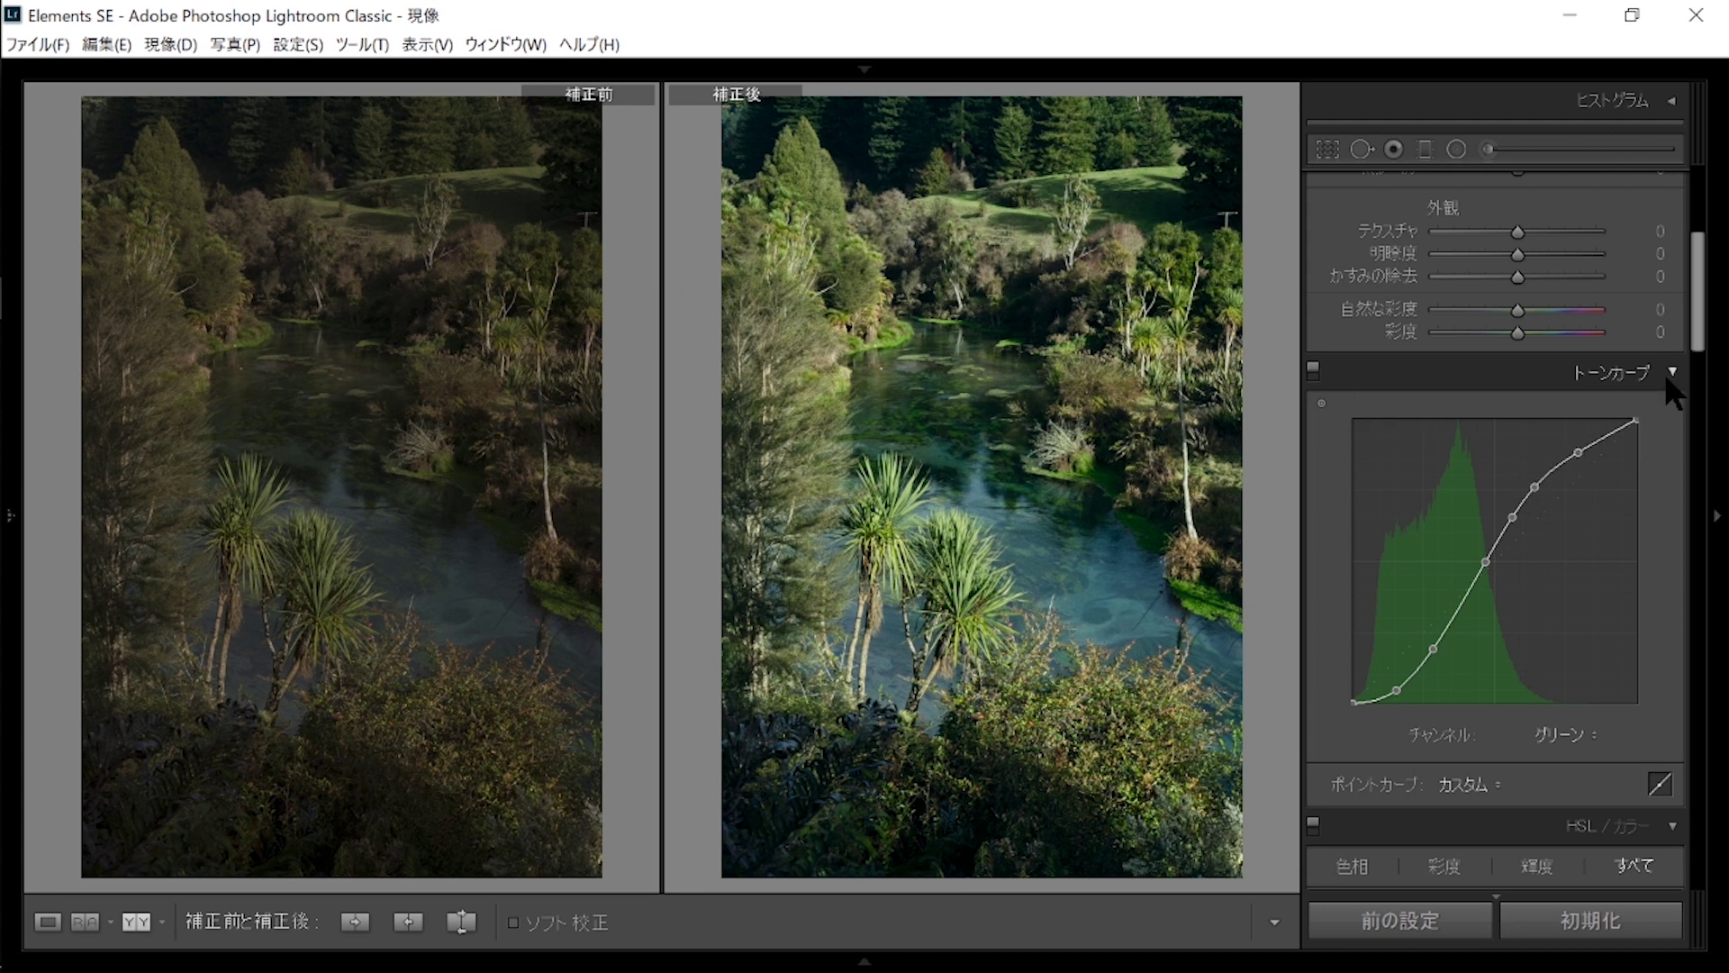
On the blue curve, remove the dark-midtone point and move the midpoint to about 47.8 / 49.4 %.
{"action": "left_click", "coordinate": [1567, 737]}
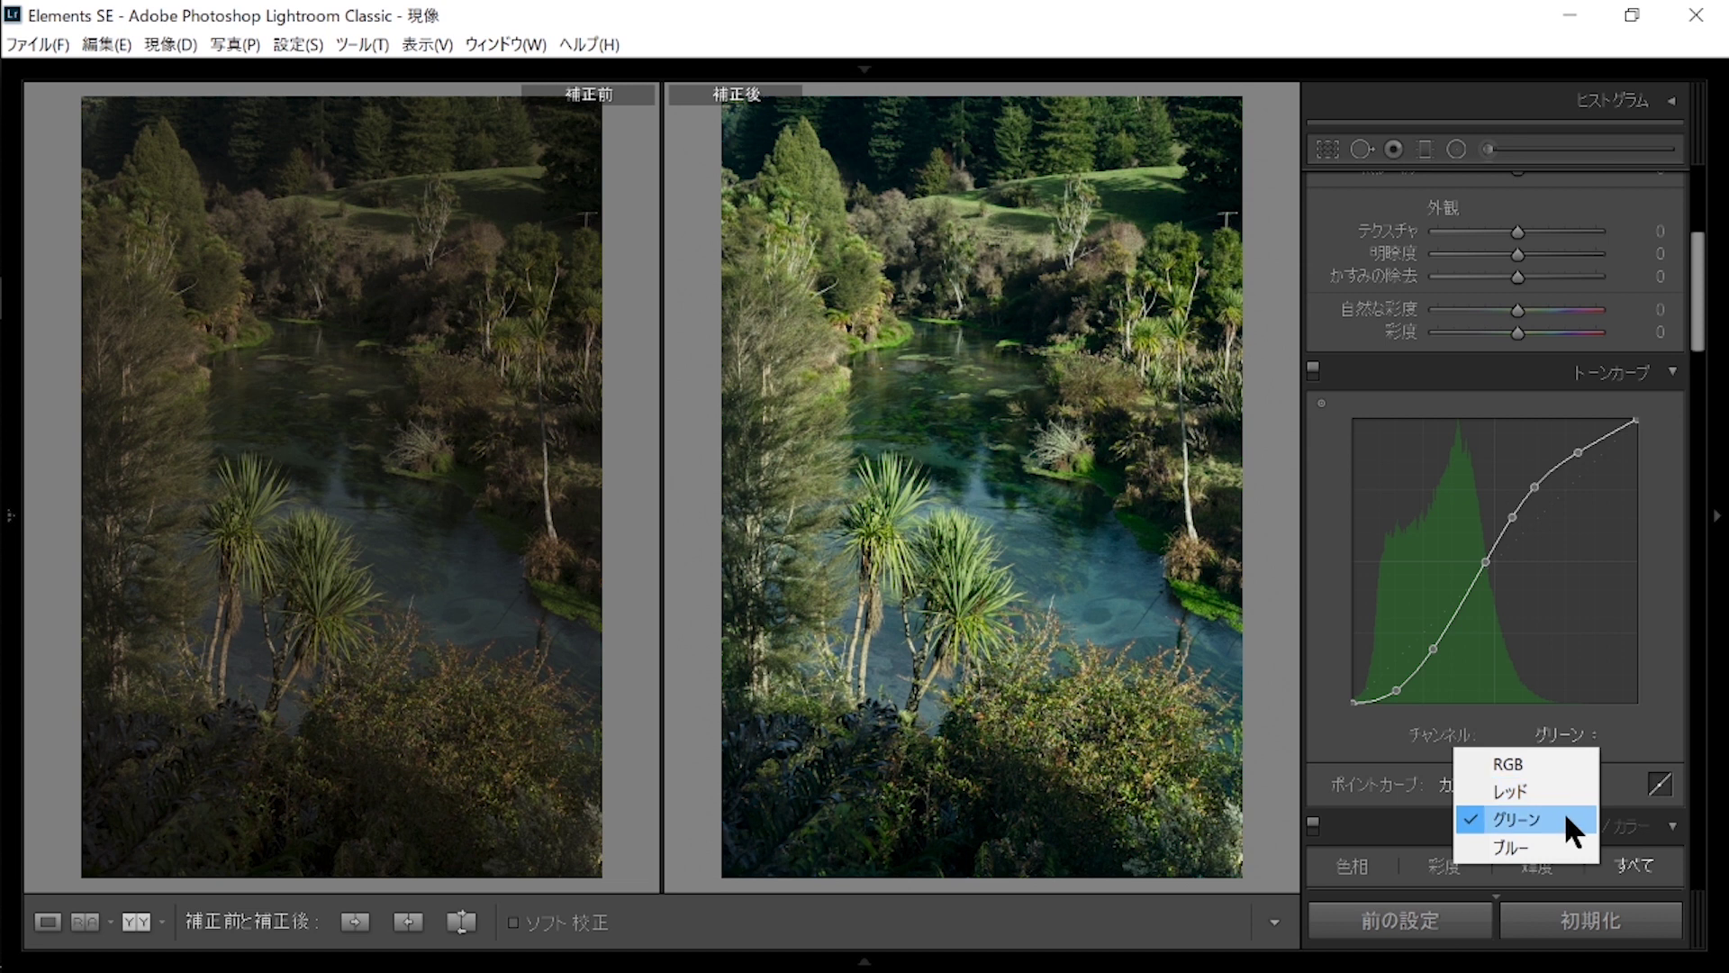
{"action": "left_click", "coordinate": [1559, 842]}
{"action": "left_click_drag", "start_coordinate": [1486, 556], "coordinate": [1486, 562]}
{"action": "left_click_drag", "start_coordinate": [1427, 660], "coordinate": [1434, 640]}
{"action": "double_click", "coordinate": [1434, 639]}
{"action": "left_click_drag", "start_coordinate": [1488, 564], "coordinate": [1490, 564]}
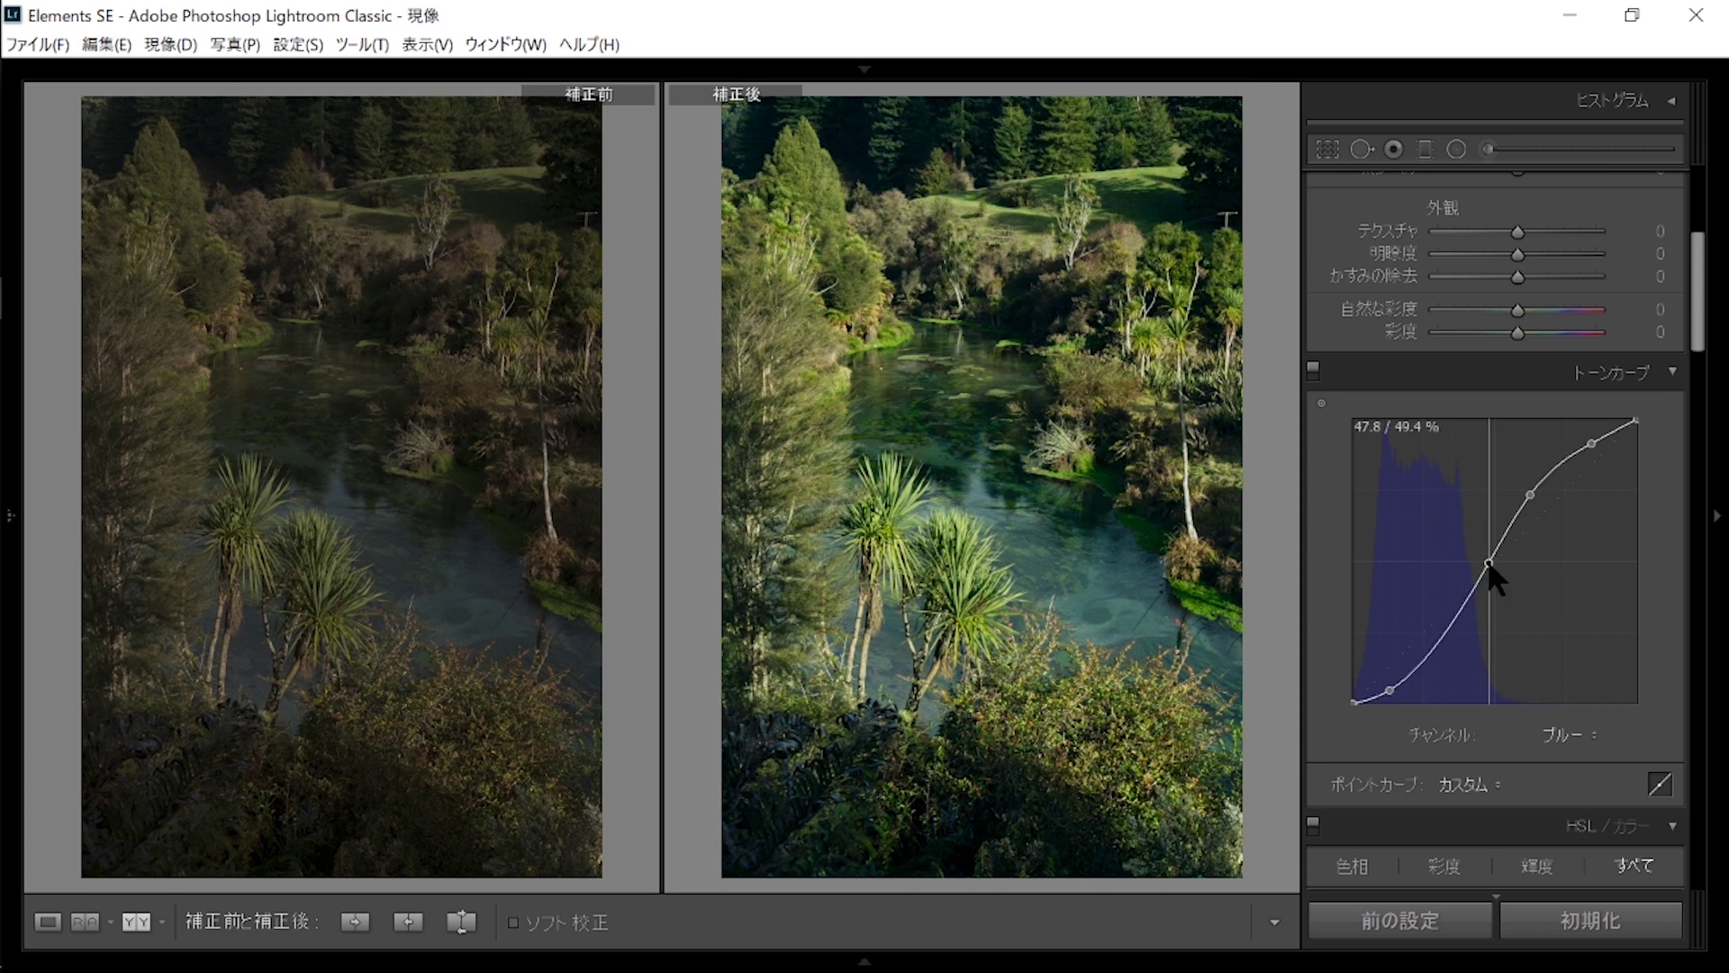
Reposition the blue curve's two upper points, with the highlights point at about 82.4 / 93.7 %, and switch the tone curve channel to RGB.
{"action": "mouse_move", "coordinate": [1591, 442]}
{"action": "left_mouse_down"}
{"action": "mouse_move", "coordinate": [1587, 523]}
{"action": "mouse_move", "coordinate": [1587, 437]}
{"action": "left_mouse_up"}
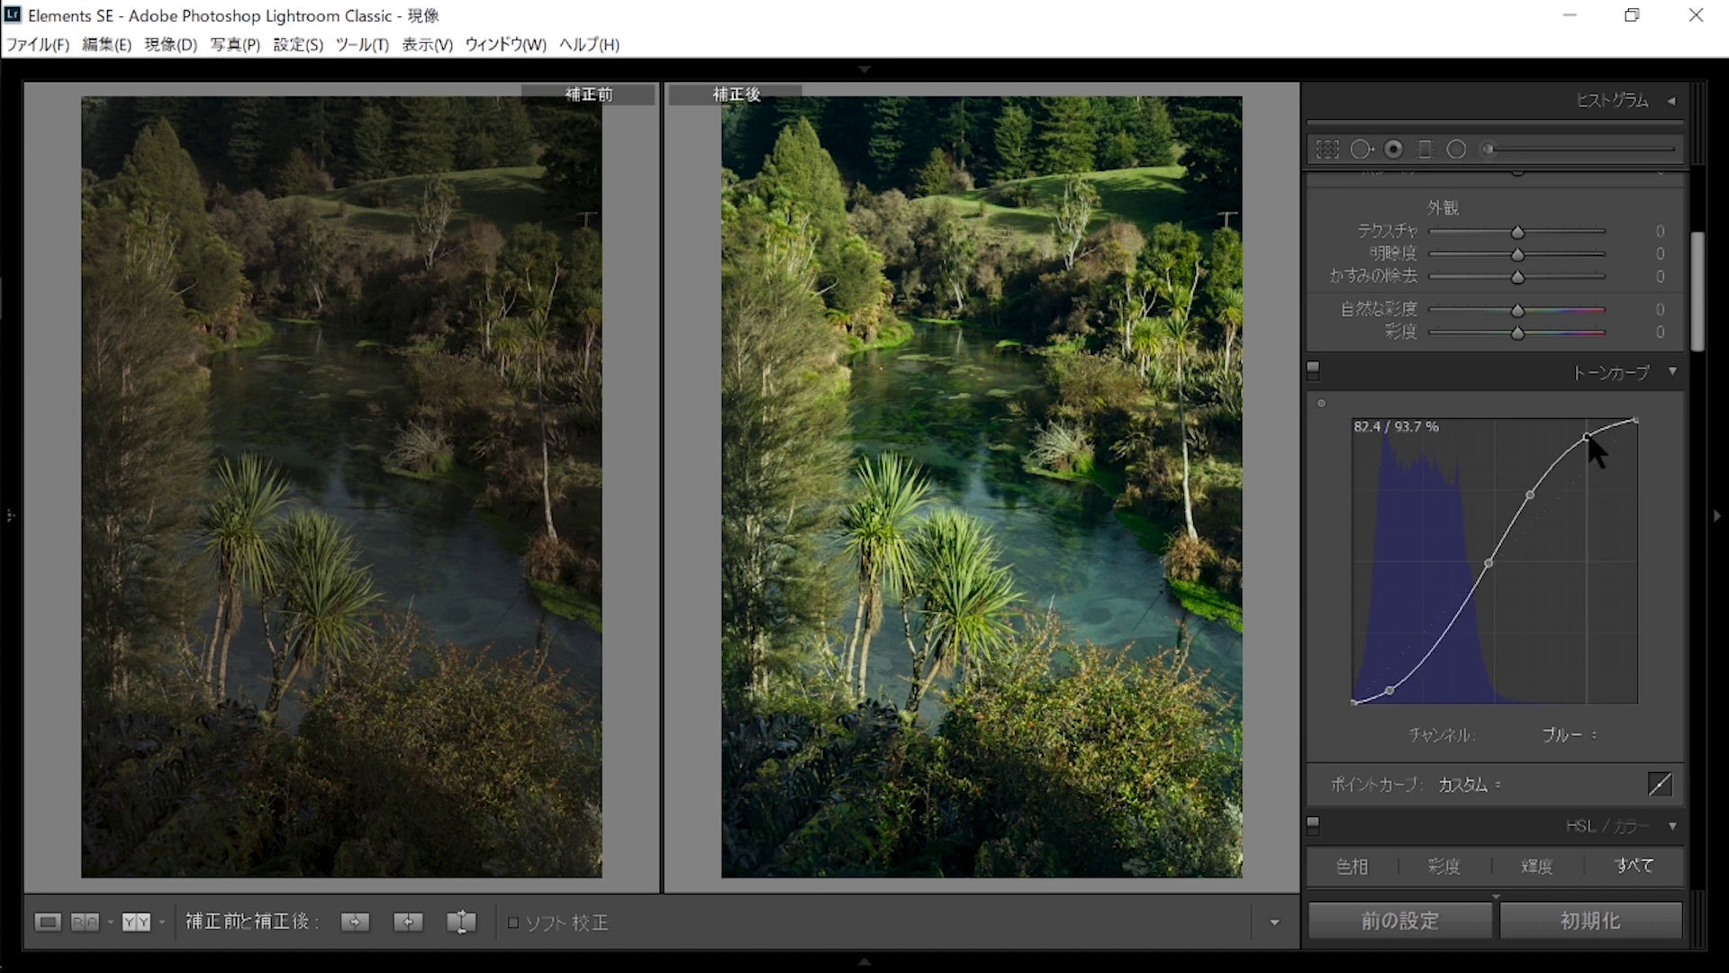
{"action": "mouse_move", "coordinate": [1529, 495]}
{"action": "left_mouse_down"}
{"action": "mouse_move", "coordinate": [1502, 498]}
{"action": "mouse_move", "coordinate": [1526, 505]}
{"action": "left_mouse_up"}
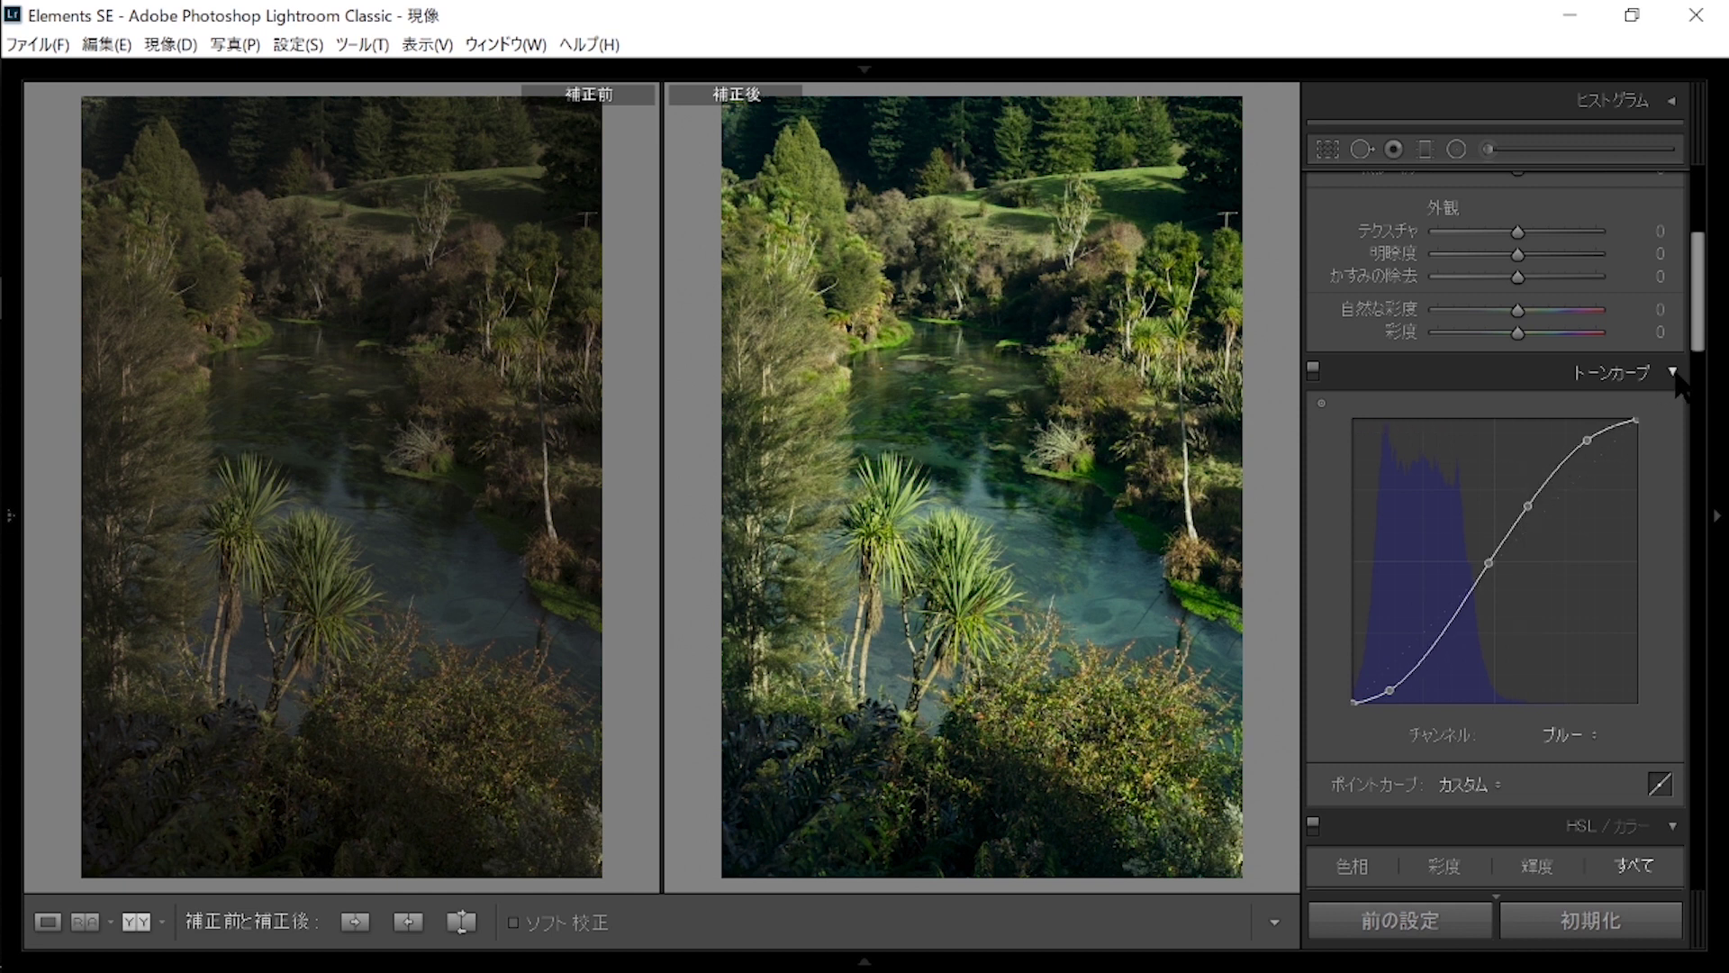
{"action": "scroll", "coordinate": [1537, 698], "scroll_direction": "down", "scroll_amount": 2}
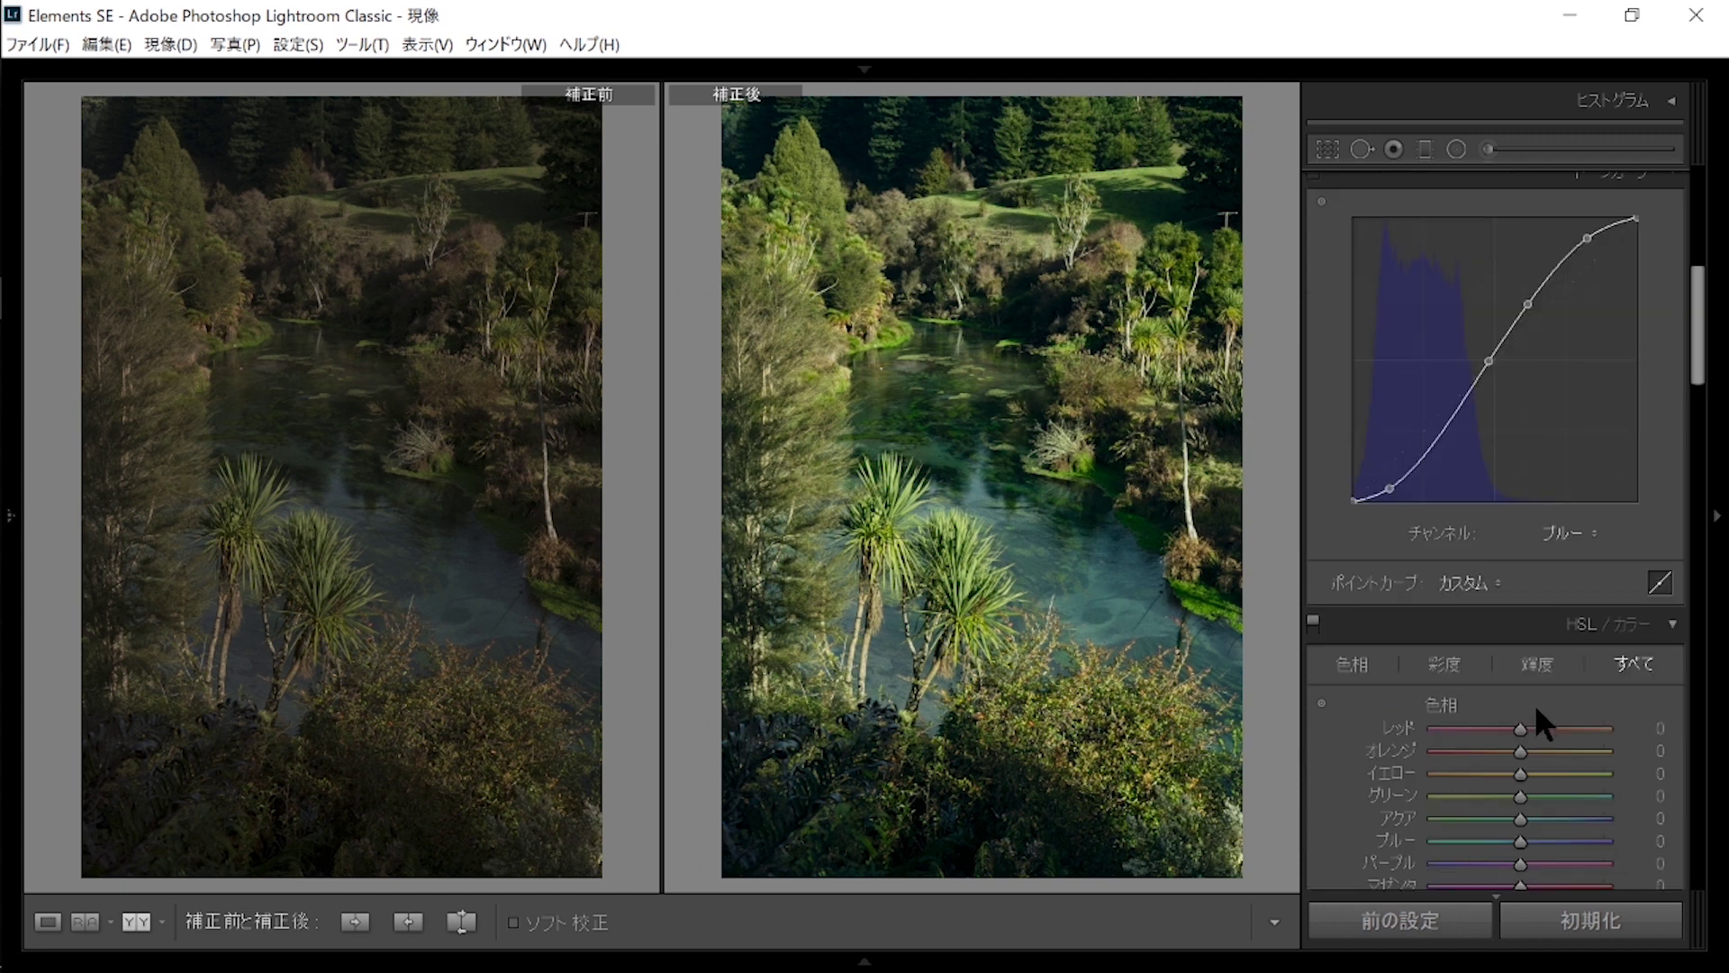
{"action": "left_click", "coordinate": [1556, 535]}
{"action": "left_click", "coordinate": [1530, 559]}
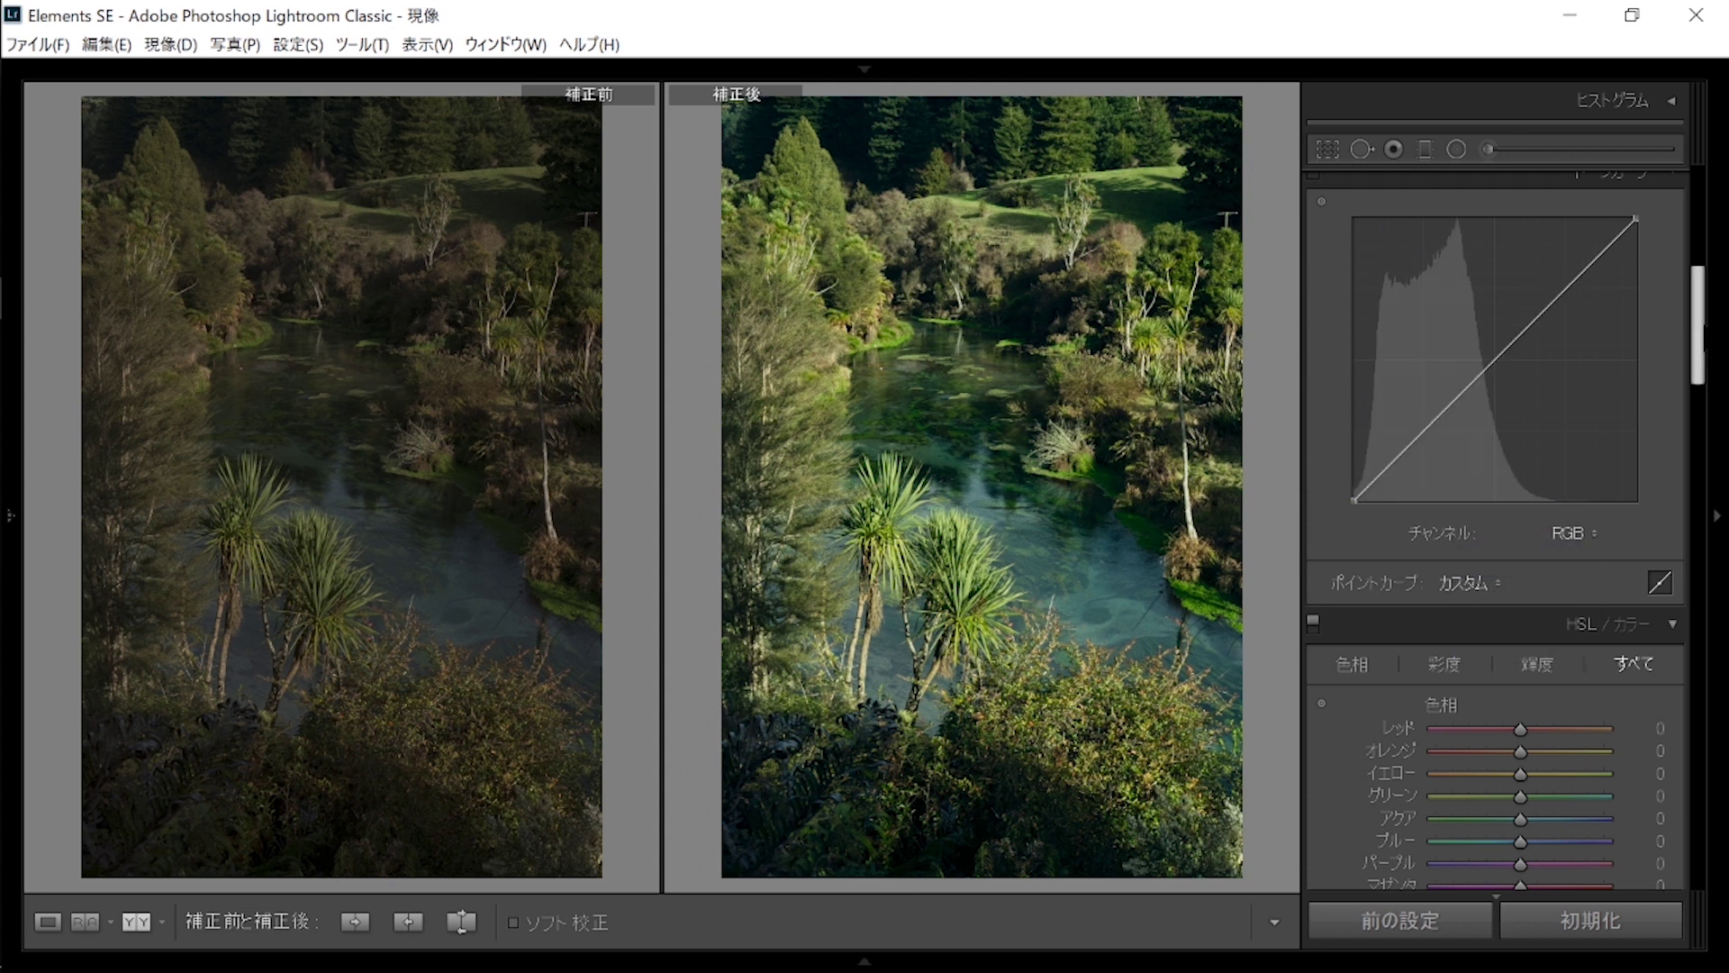
Add four points along the RGB curve, dipping the shadows and lifting the upper midtones and highlights into a gentle S-shape.
{"action": "scroll", "coordinate": [1551, 337], "scroll_direction": "up", "scroll_amount": 2}
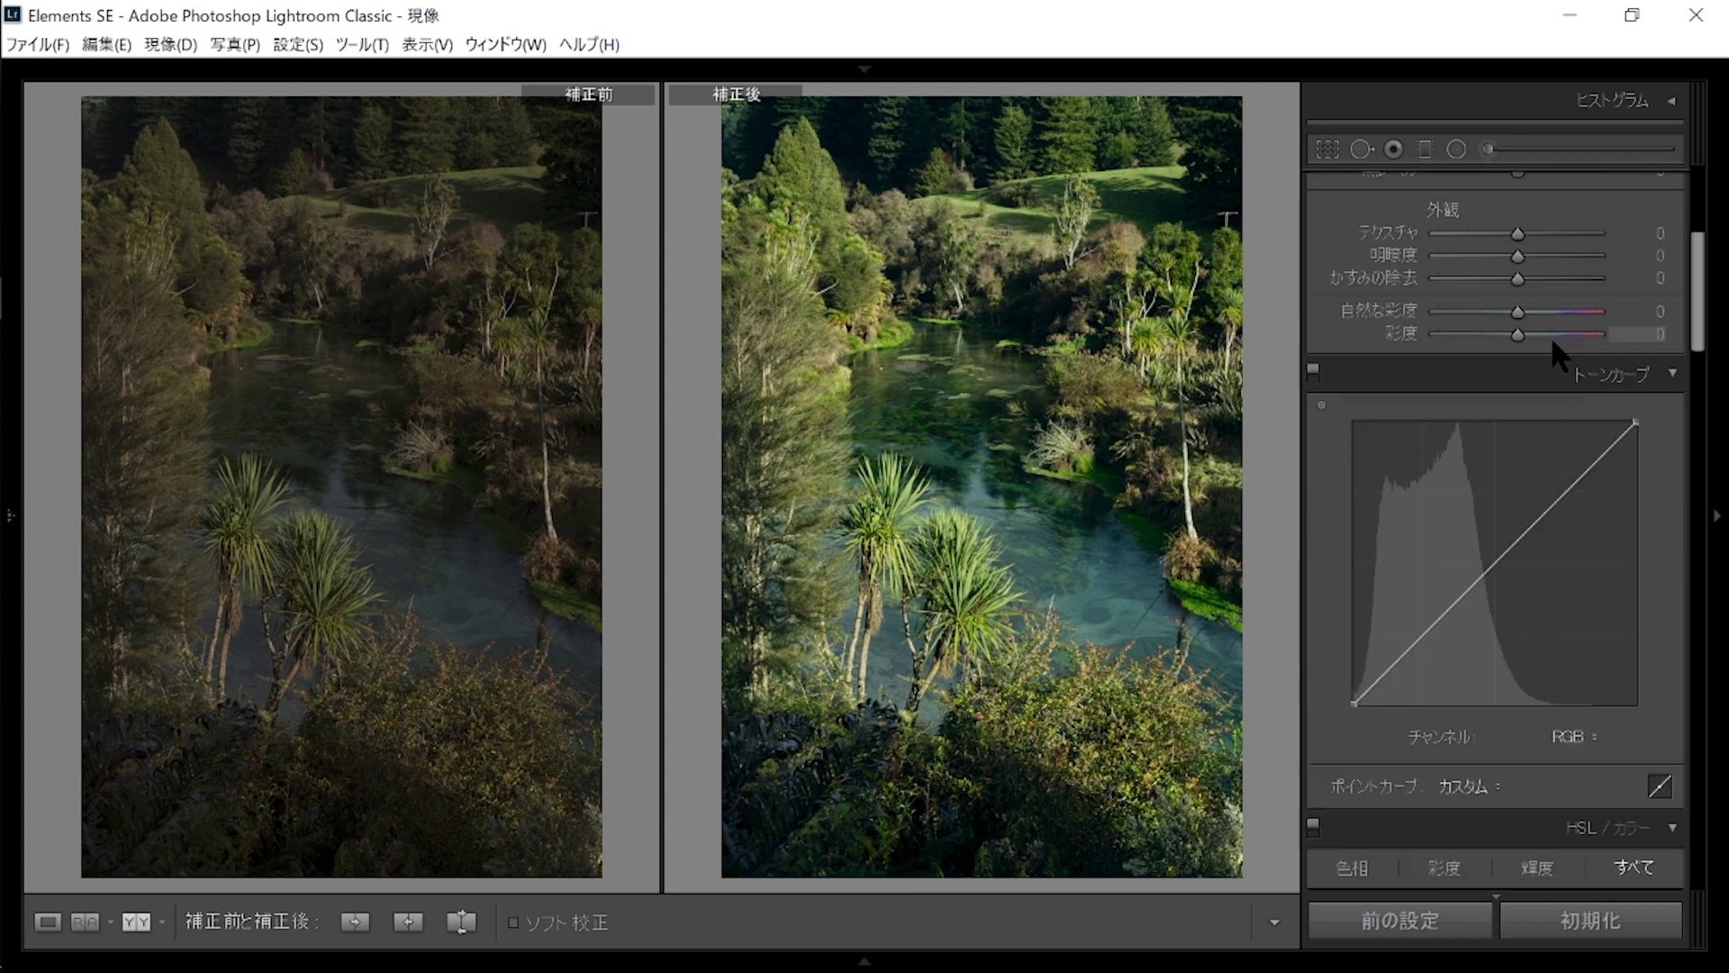
{"action": "right_click", "coordinate": [1637, 422]}
{"action": "left_click", "coordinate": [1637, 434]}
{"action": "left_click_drag", "start_coordinate": [1548, 504], "coordinate": [1560, 491]}
{"action": "left_click_drag", "start_coordinate": [1424, 632], "coordinate": [1495, 544]}
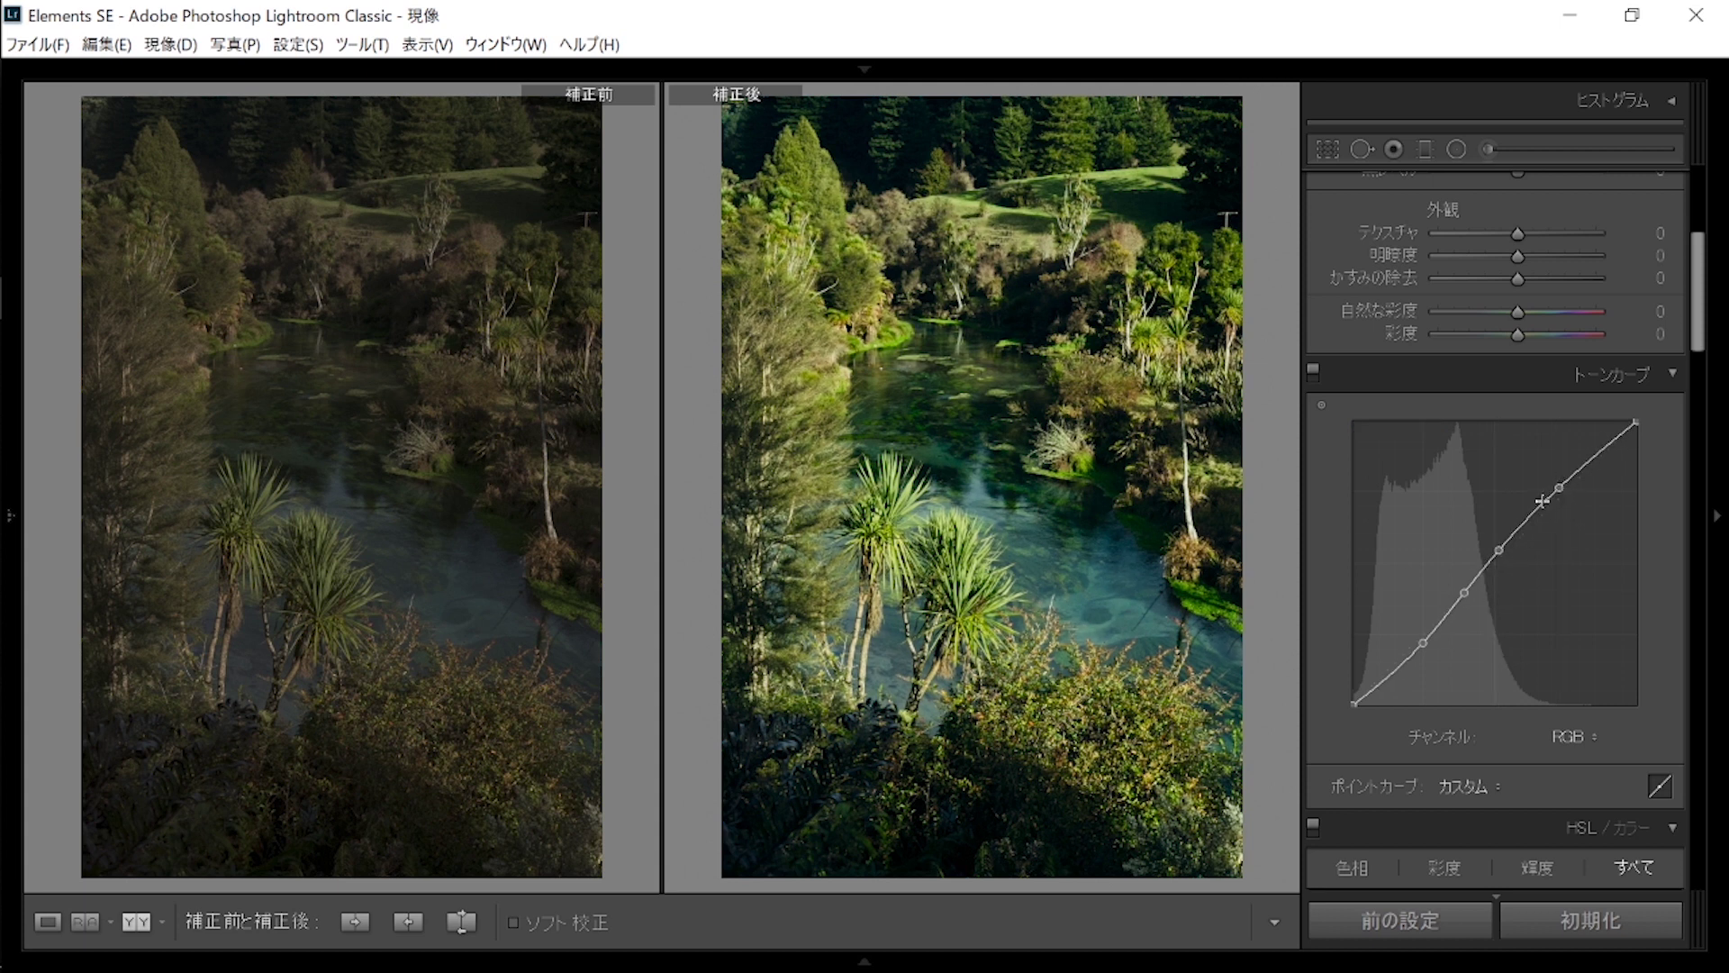
Try an extra RGB curve point at about 61.2 / 68.6 %, remove it and nudge the highlights point.
{"action": "left_click", "coordinate": [1530, 515]}
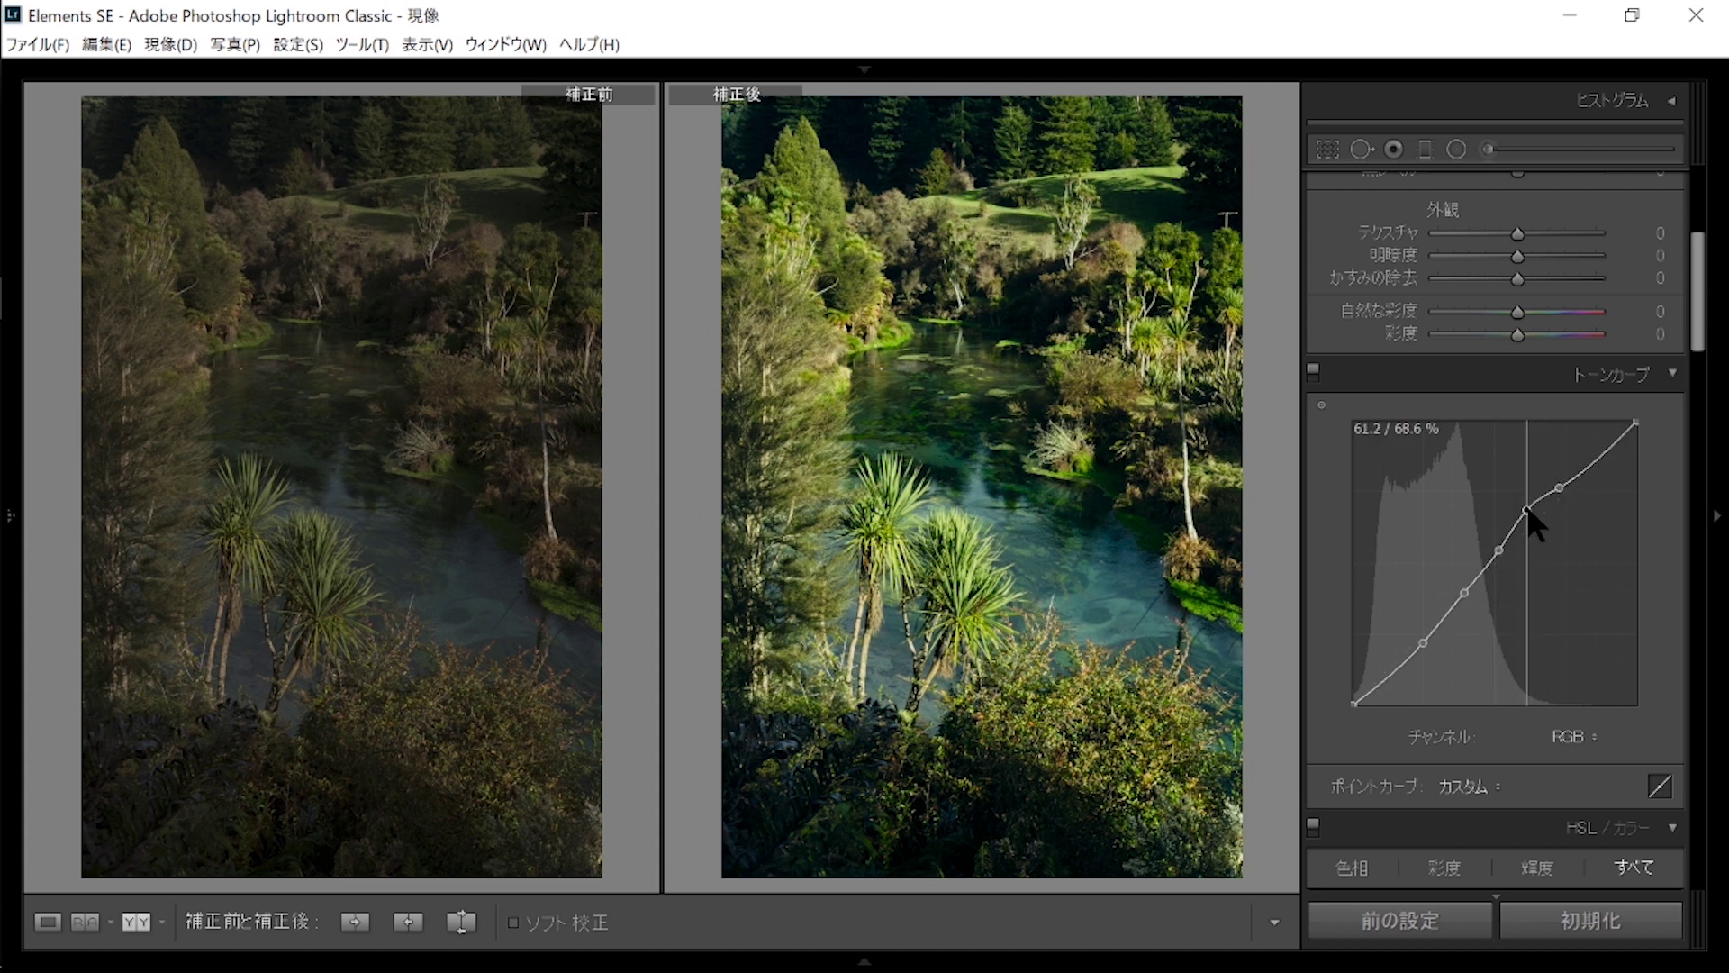
{"action": "double_click", "coordinate": [1530, 515]}
{"action": "mouse_move", "coordinate": [1559, 488]}
{"action": "left_mouse_down"}
{"action": "mouse_move", "coordinate": [1537, 464]}
{"action": "mouse_move", "coordinate": [1555, 484]}
{"action": "left_mouse_up"}
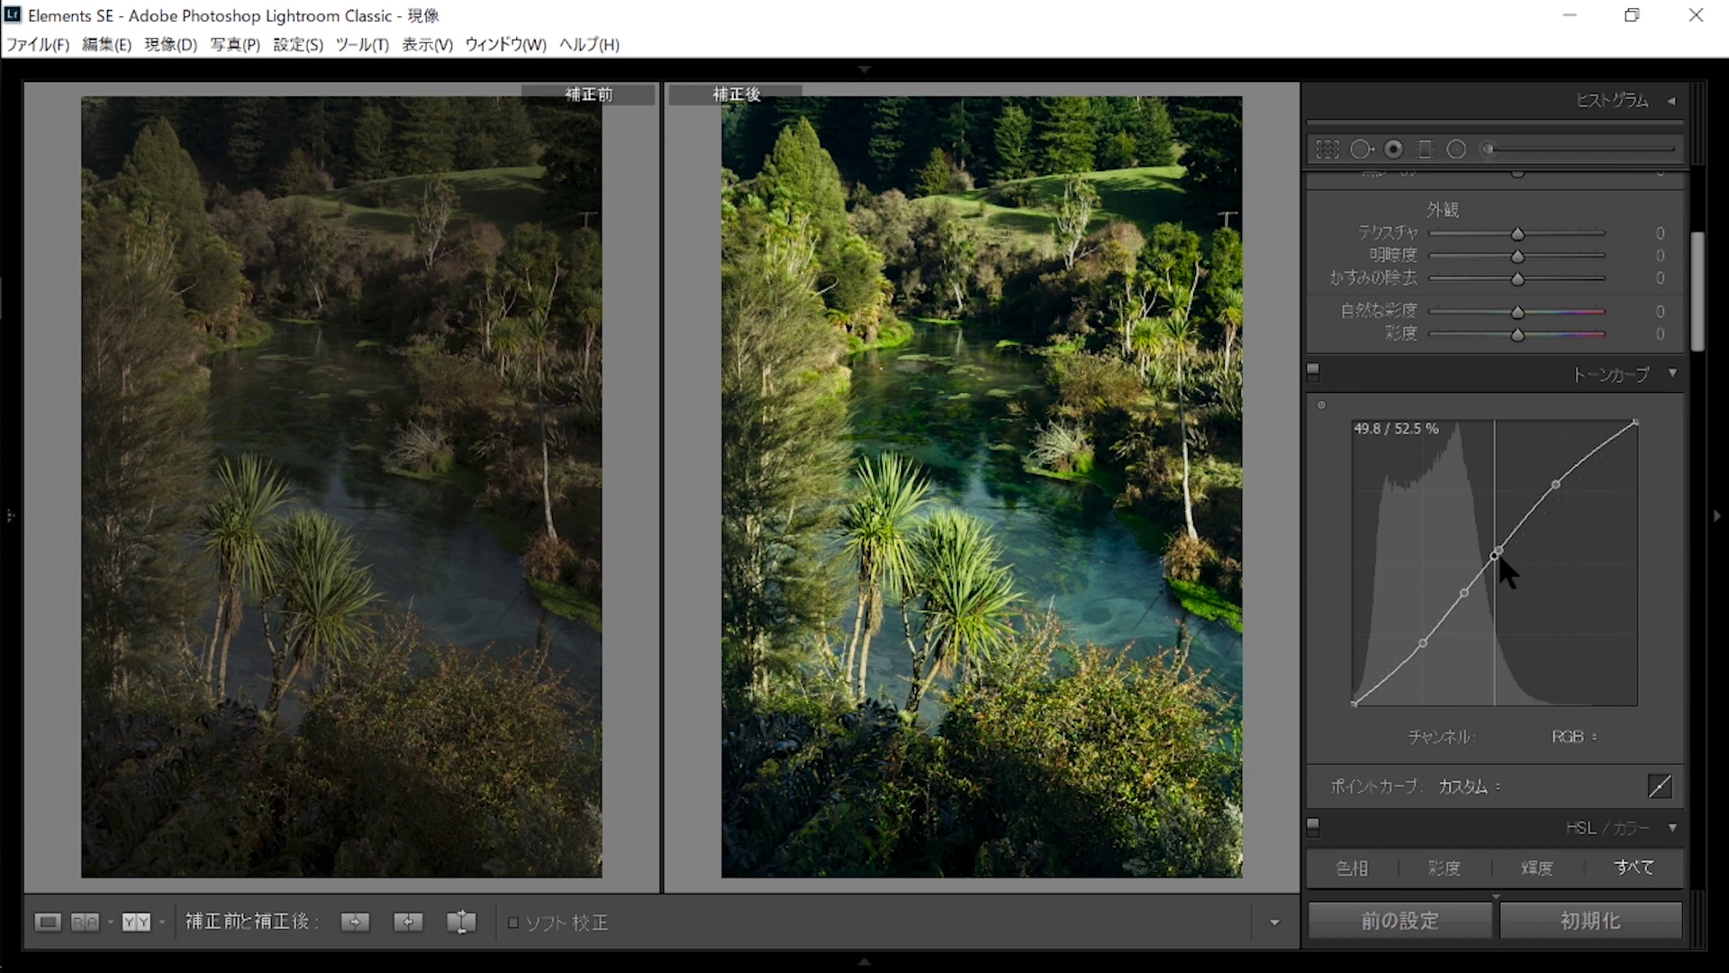
Refine the RGB curve by moving the shadow point, adding a dark-midtone point, setting the midpoint to about 54.1 / 58.0 % and shifting the highlights point.
{"action": "right_click", "coordinate": [1500, 554]}
{"action": "key", "text": "Escape"}
{"action": "left_click_drag", "start_coordinate": [1425, 654], "coordinate": [1399, 656]}
{"action": "left_click", "coordinate": [1437, 626]}
{"action": "left_click_drag", "start_coordinate": [1437, 626], "coordinate": [1437, 621]}
{"action": "left_click", "coordinate": [1461, 590]}
{"action": "left_click_drag", "start_coordinate": [1498, 549], "coordinate": [1506, 539]}
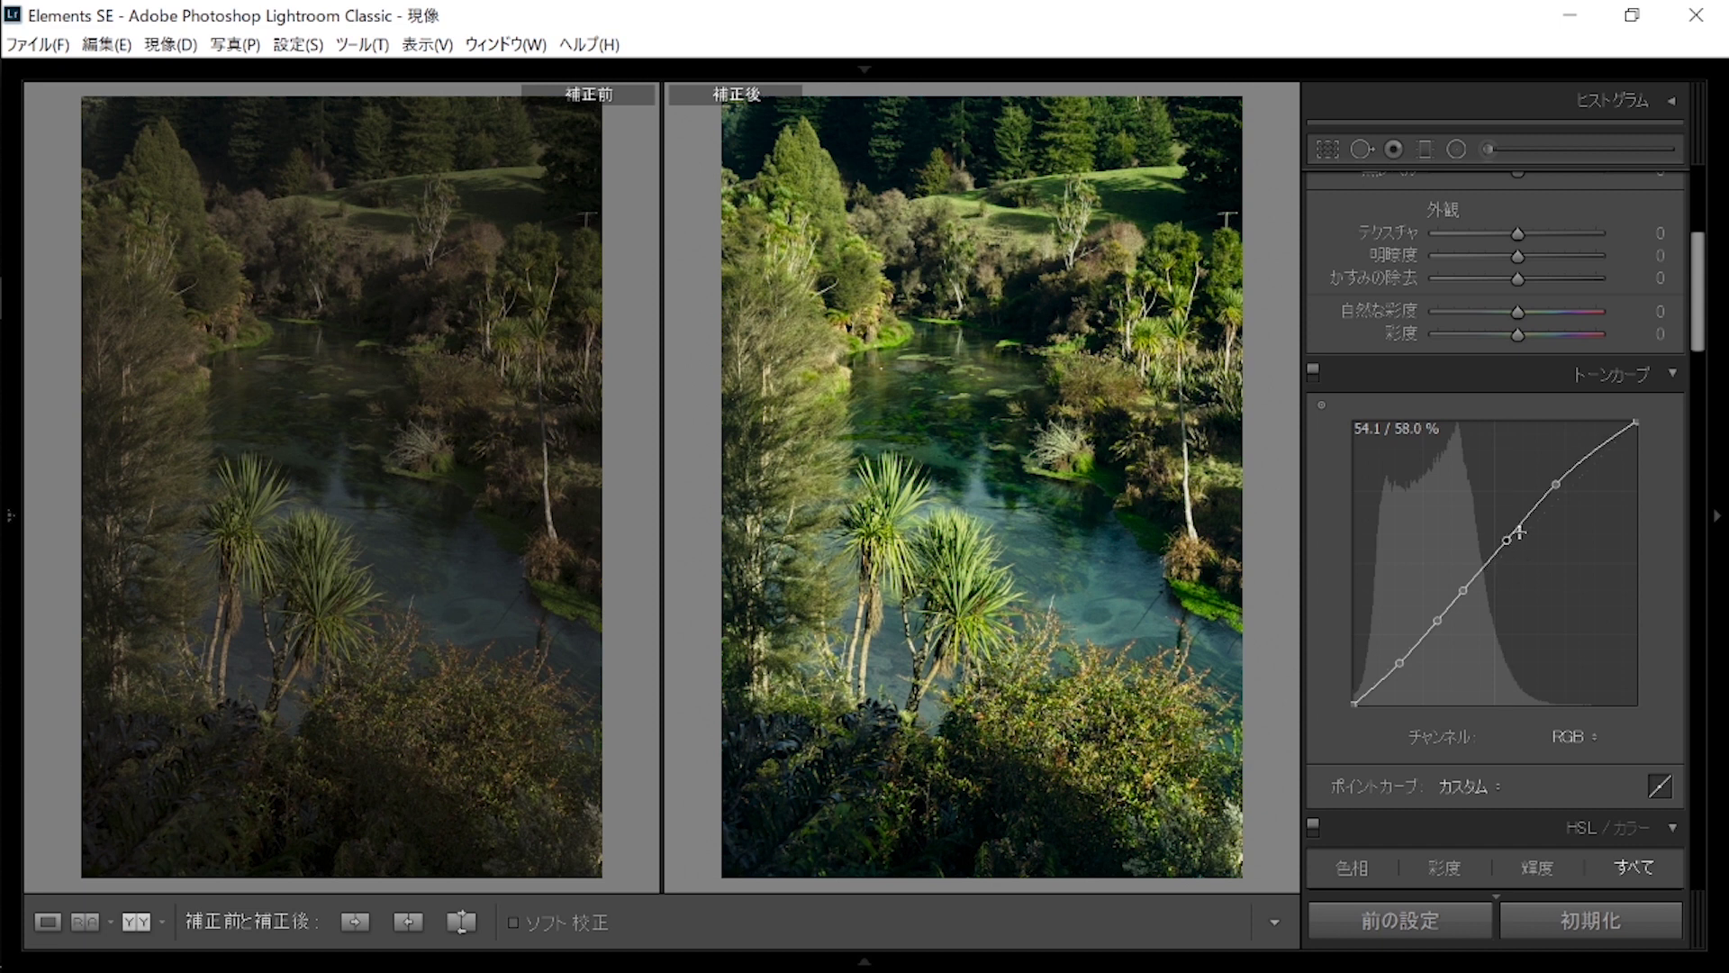
{"action": "mouse_move", "coordinate": [1554, 484]}
{"action": "left_mouse_down"}
{"action": "mouse_move", "coordinate": [1587, 543]}
{"action": "mouse_move", "coordinate": [1565, 481]}
{"action": "left_mouse_up"}
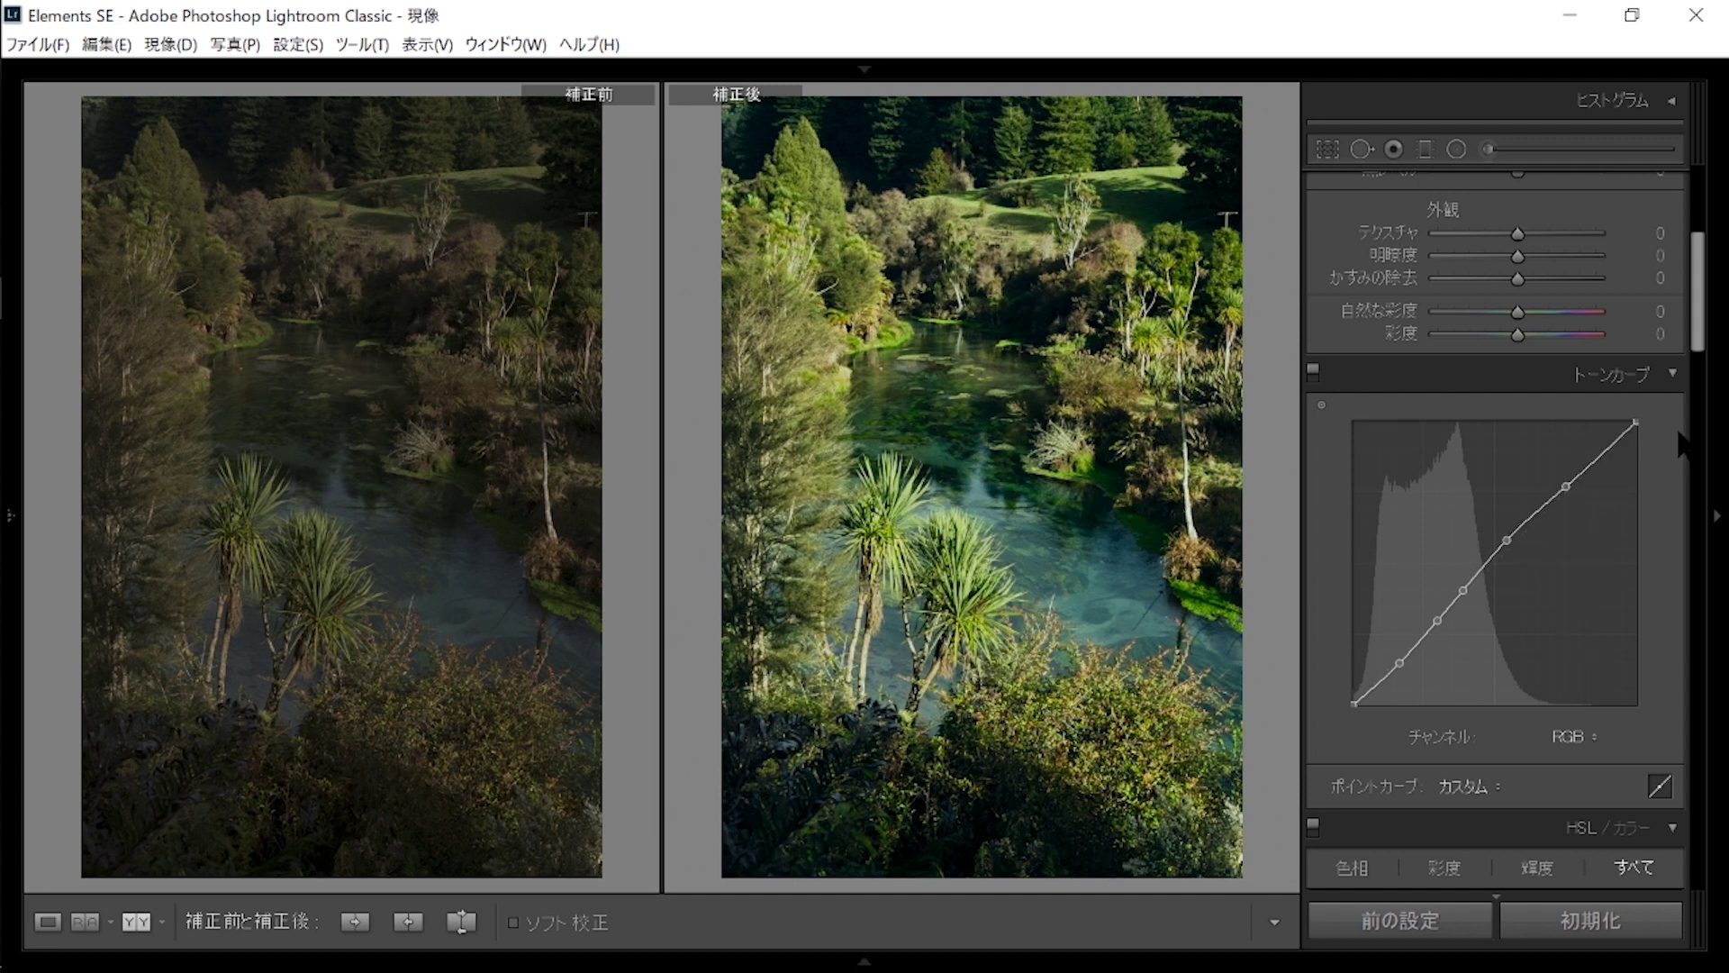
Raise the RGB curve's black point slightly to fade the deepest shadows, checking the dark foliage up close.
{"action": "mouse_move", "coordinate": [1354, 705]}
{"action": "left_mouse_down"}
{"action": "mouse_move", "coordinate": [1343, 668]}
{"action": "mouse_move", "coordinate": [1345, 727]}
{"action": "left_mouse_up"}
{"action": "left_click", "coordinate": [947, 838]}
{"action": "left_click_drag", "start_coordinate": [1354, 704], "coordinate": [1348, 696]}
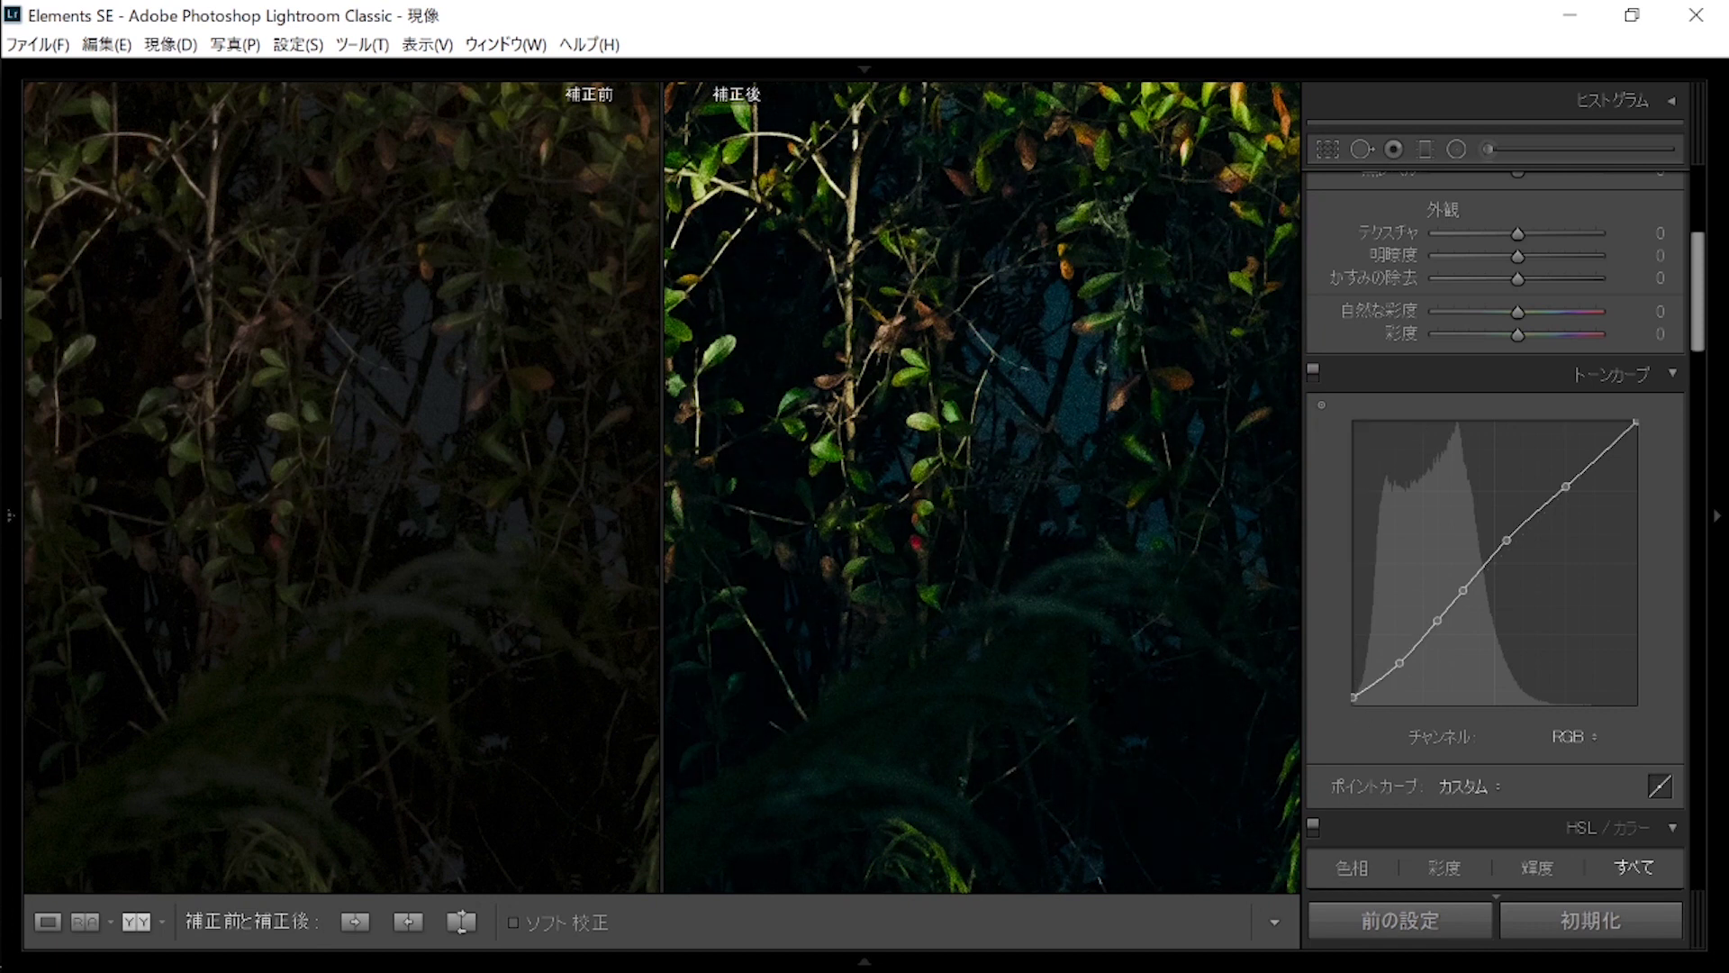
{"action": "left_click", "coordinate": [970, 662]}
Set Highlights to −90, Shadows to +80 and Blacks to +30, and reset Whites and Contrast to 0.
{"action": "scroll", "coordinate": [1697, 261], "scroll_direction": "up", "scroll_amount": 5}
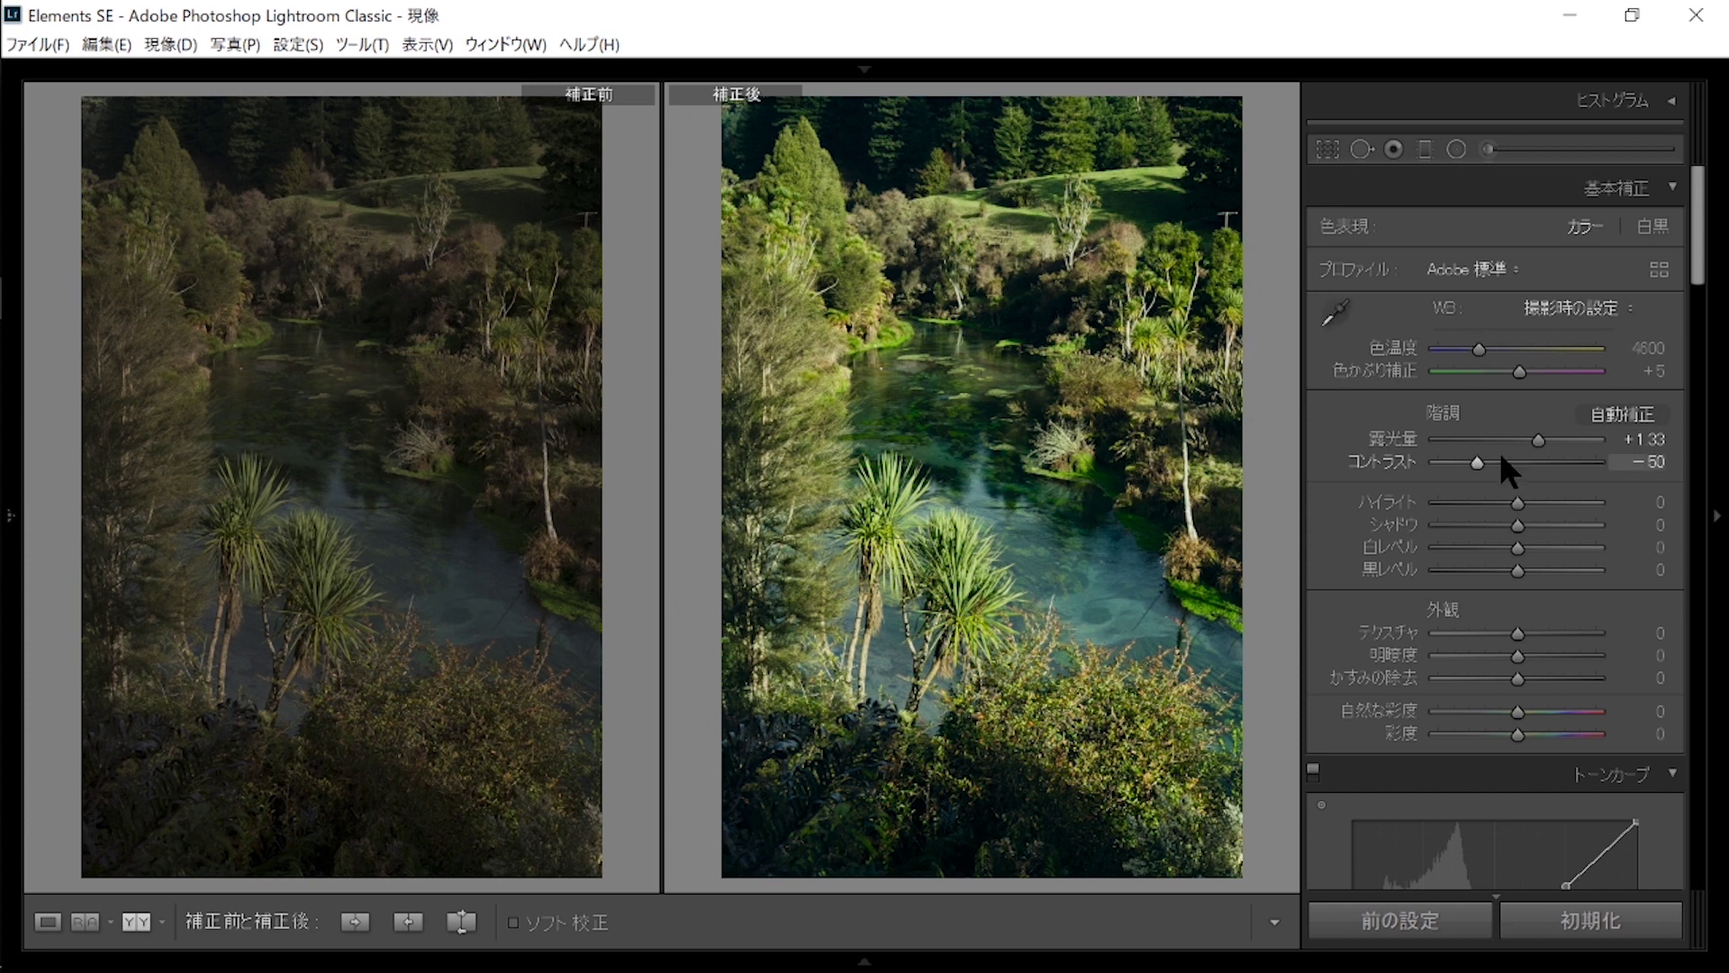
{"action": "mouse_move", "coordinate": [1473, 501]}
{"action": "left_mouse_down"}
{"action": "mouse_move", "coordinate": [1419, 503]}
{"action": "mouse_move", "coordinate": [1442, 499]}
{"action": "left_mouse_up"}
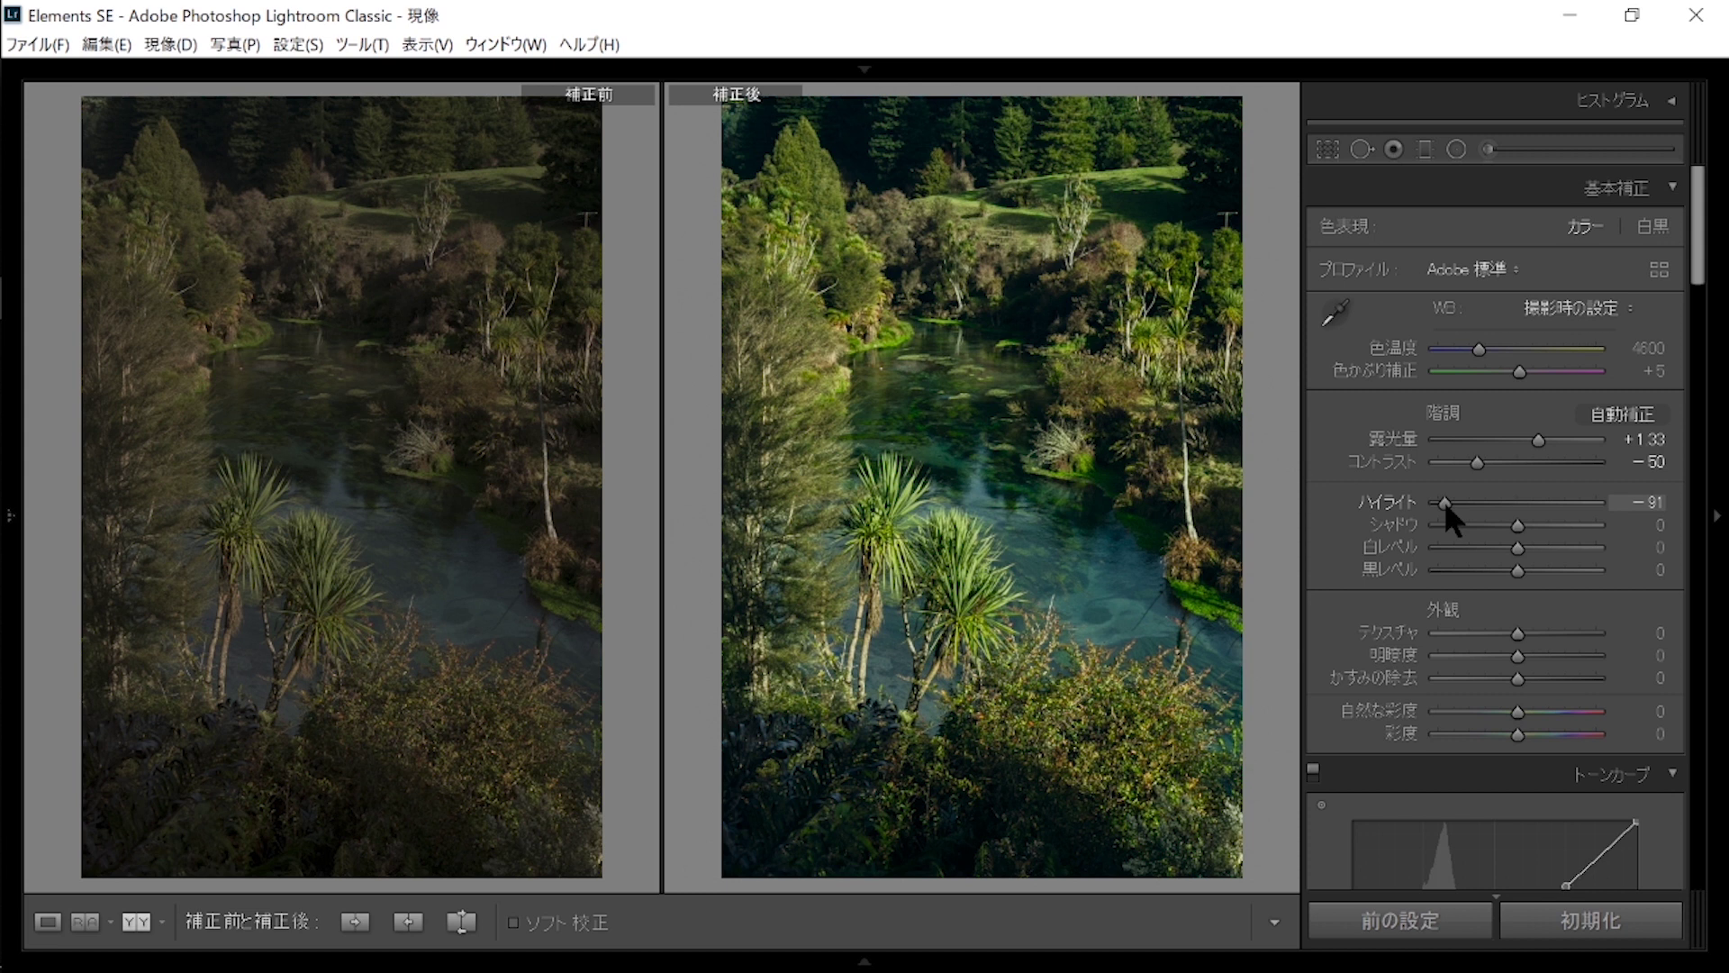
{"action": "left_click_drag", "start_coordinate": [1603, 524], "coordinate": [1586, 519]}
{"action": "mouse_move", "coordinate": [1464, 547]}
{"action": "left_mouse_down"}
{"action": "mouse_move", "coordinate": [1572, 570]}
{"action": "mouse_move", "coordinate": [1567, 523]}
{"action": "mouse_move", "coordinate": [1521, 522]}
{"action": "mouse_move", "coordinate": [1578, 521]}
{"action": "mouse_move", "coordinate": [1540, 570]}
{"action": "mouse_move", "coordinate": [1515, 544]}
{"action": "mouse_move", "coordinate": [1533, 542]}
{"action": "mouse_move", "coordinate": [1444, 543]}
{"action": "left_mouse_up"}
{"action": "double_click", "coordinate": [1508, 542]}
{"action": "double_click", "coordinate": [1478, 457]}
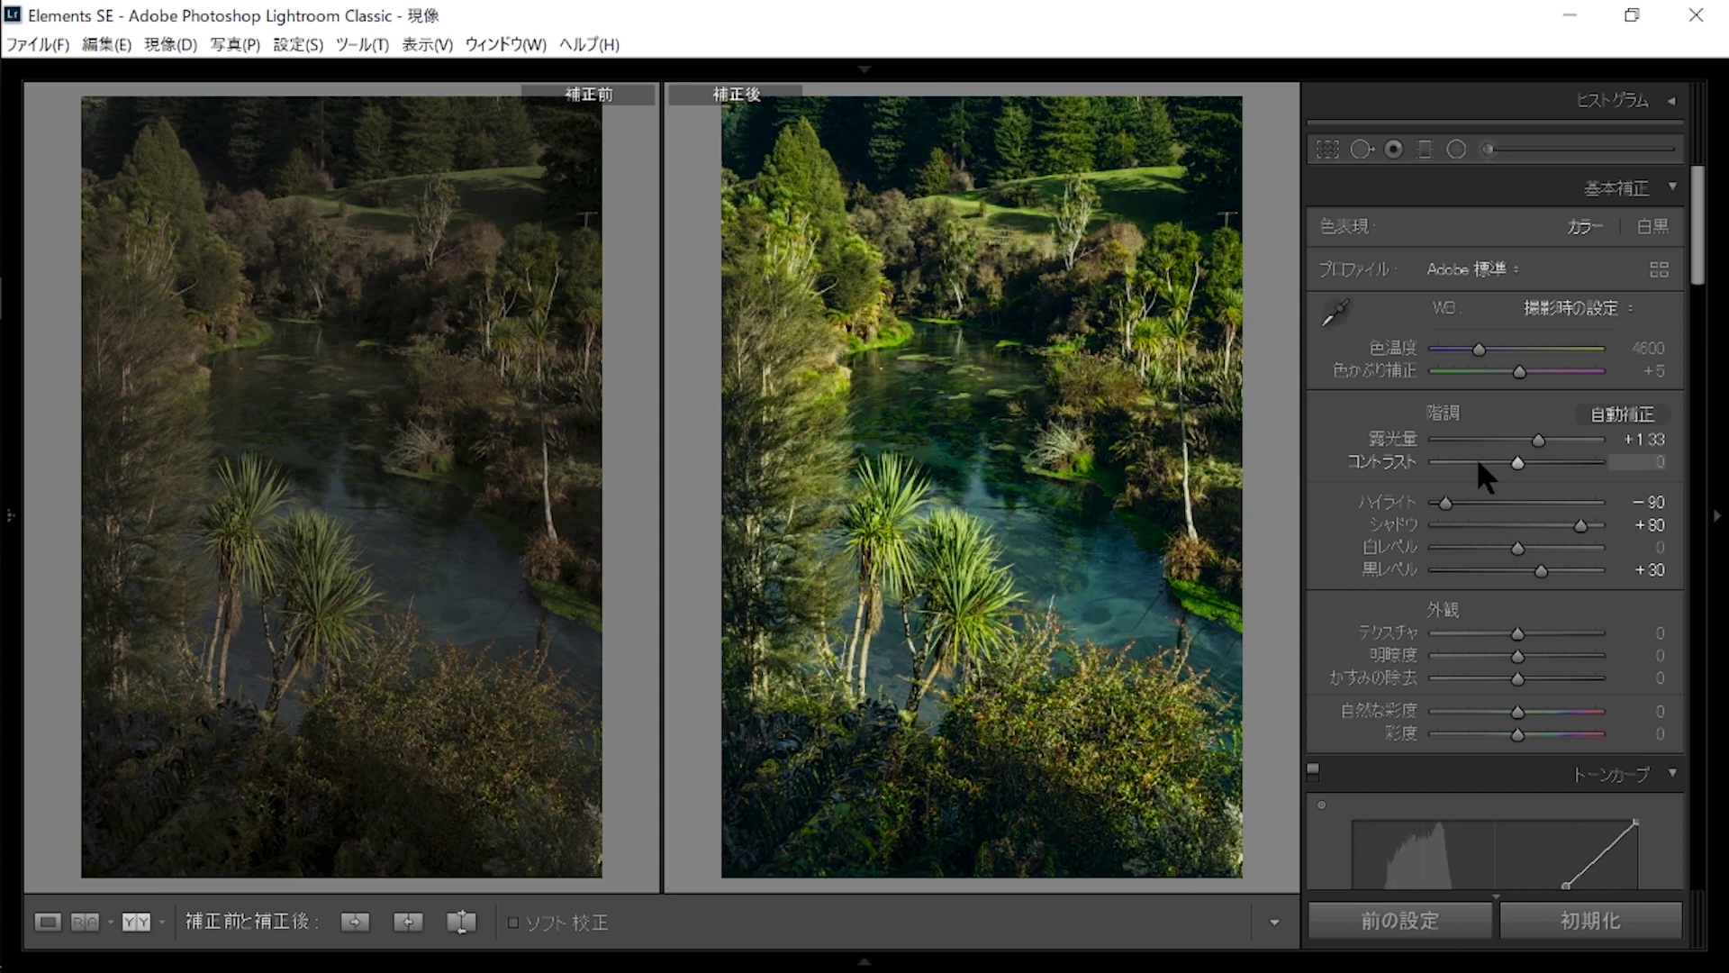
Set Exposure to +1.44 and Blacks to +45, and reduce Vibrance to −3 and Saturation to −14.
{"action": "left_click_drag", "start_coordinate": [1537, 437], "coordinate": [1541, 434]}
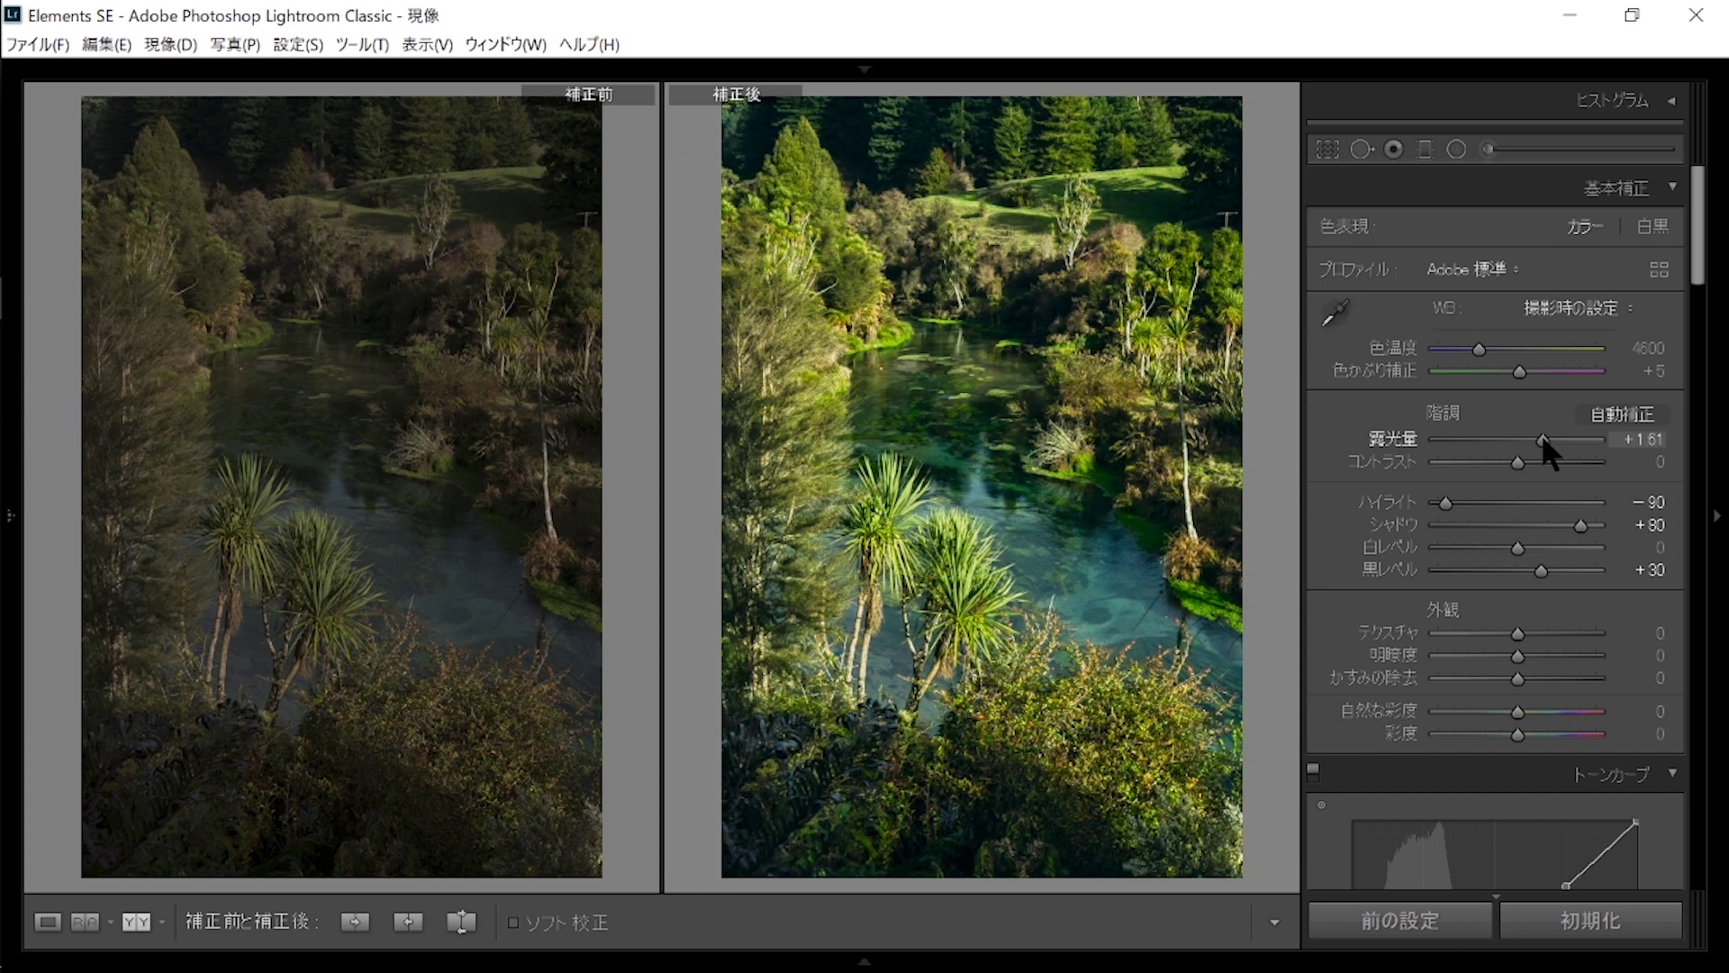
{"action": "mouse_move", "coordinate": [1541, 569]}
{"action": "left_mouse_down"}
{"action": "mouse_move", "coordinate": [1550, 544]}
{"action": "mouse_move", "coordinate": [1516, 546]}
{"action": "left_mouse_up"}
{"action": "left_click_drag", "start_coordinate": [1543, 438], "coordinate": [1539, 438]}
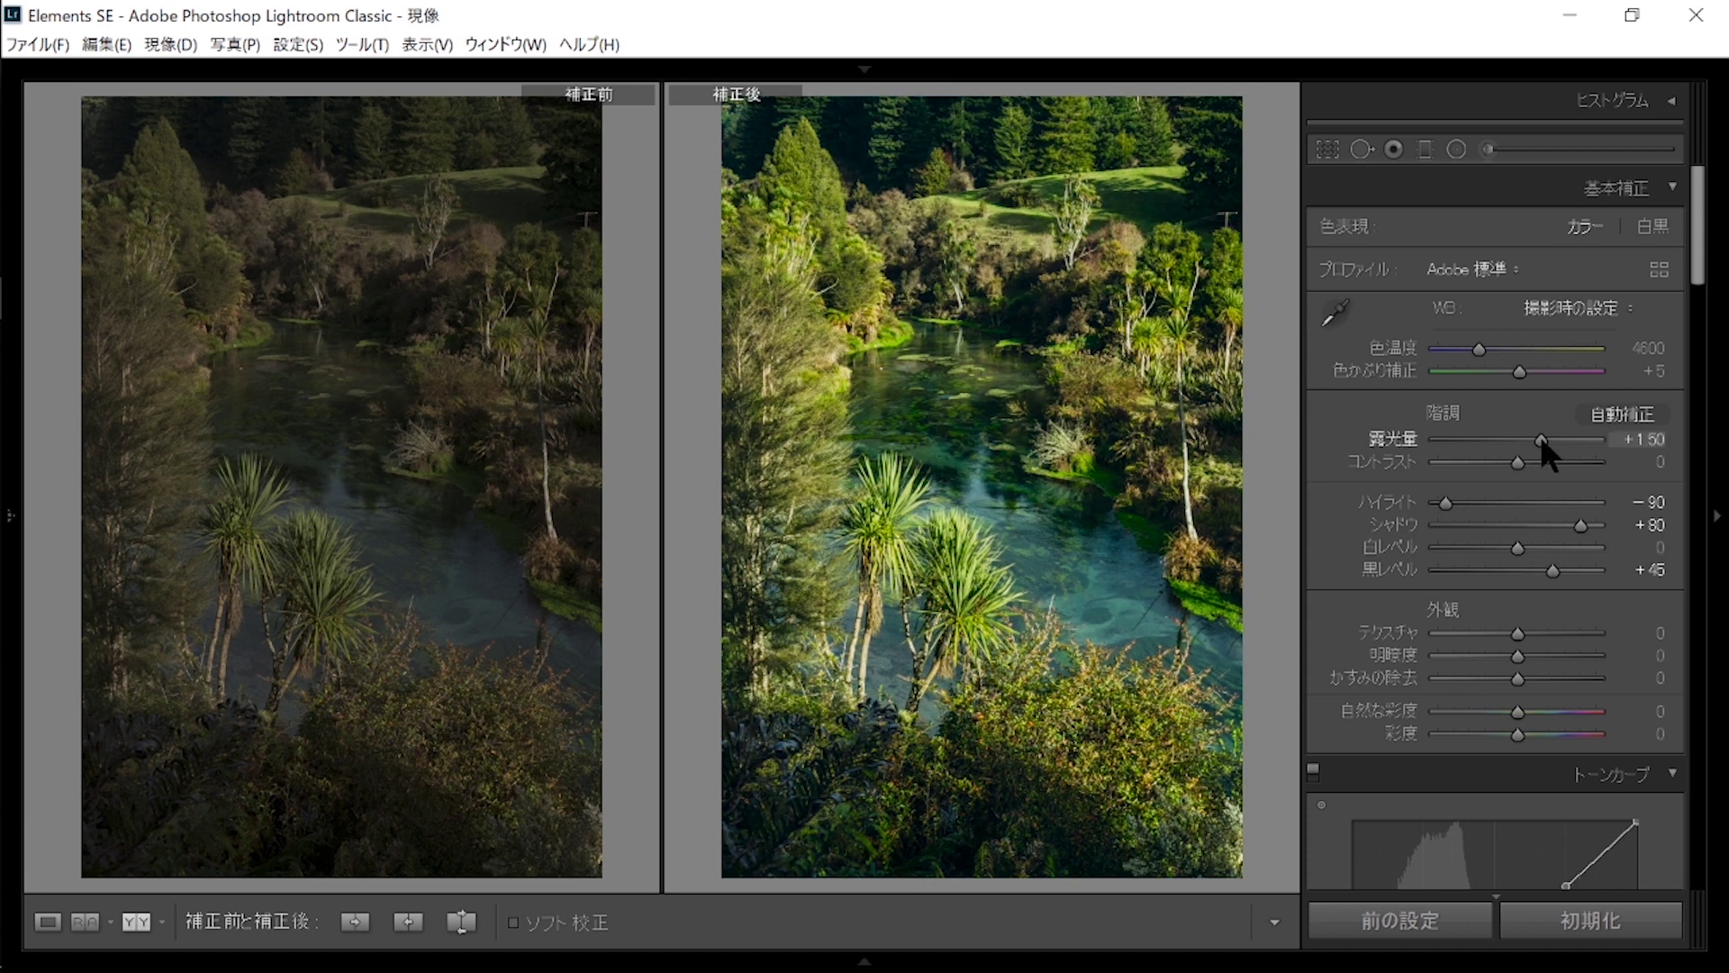
{"action": "left_click_drag", "start_coordinate": [1520, 739], "coordinate": [1511, 740]}
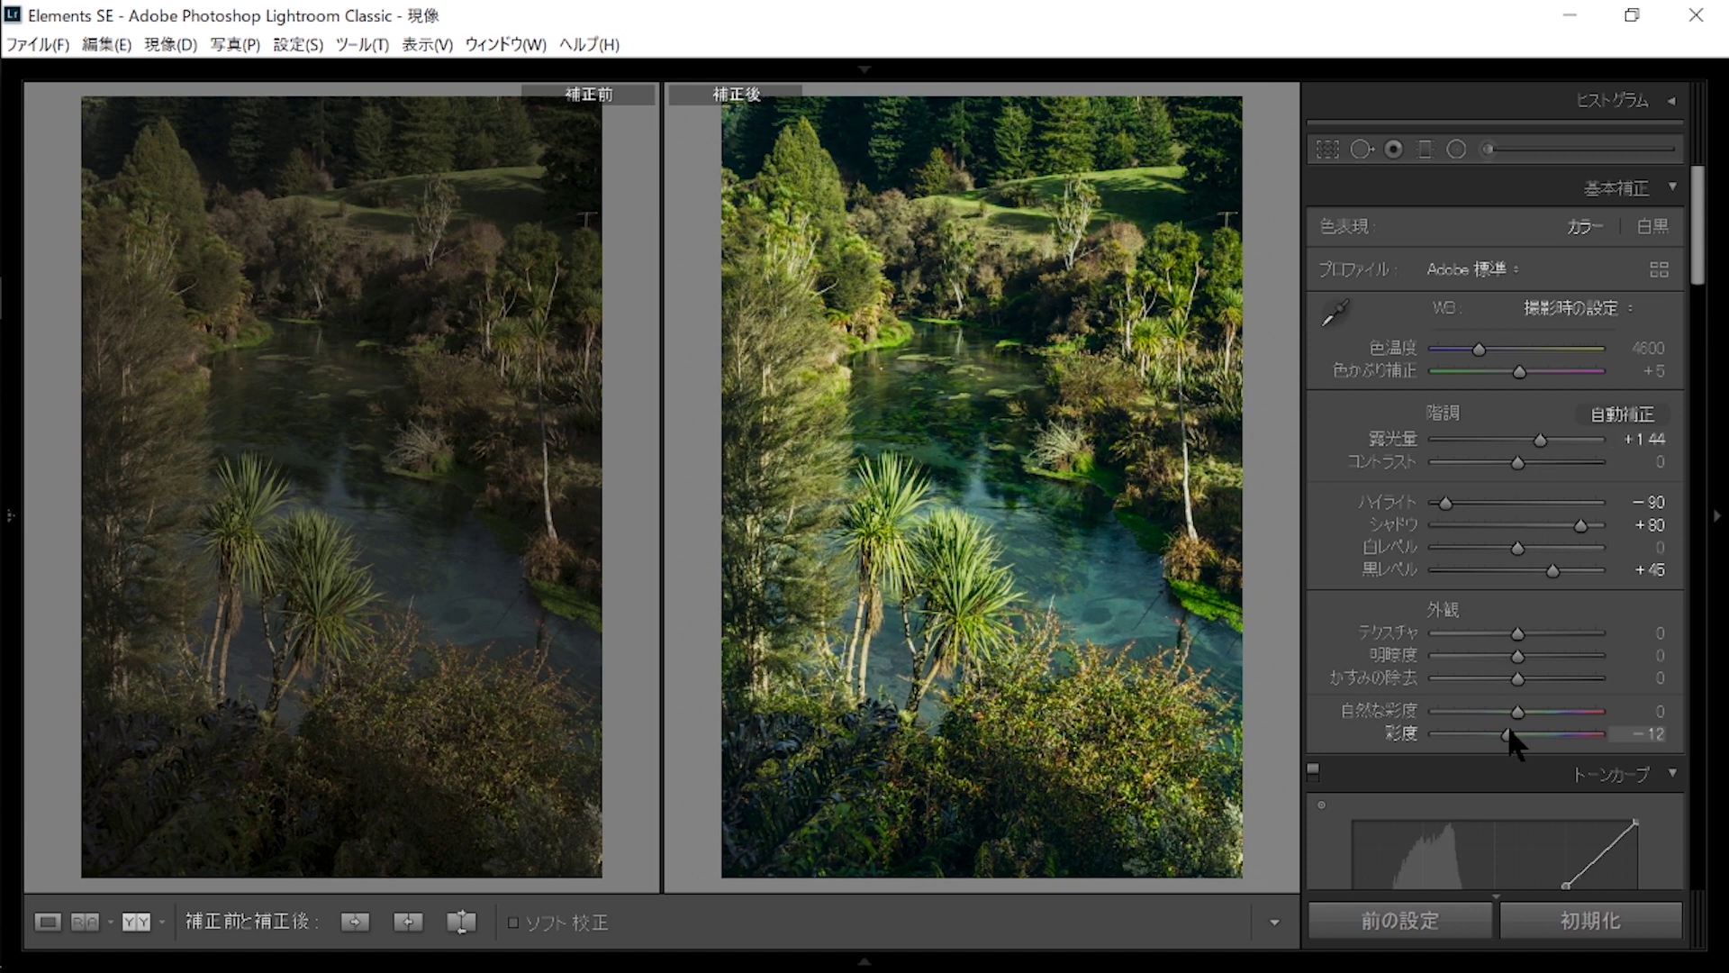
{"action": "left_click_drag", "start_coordinate": [1508, 731], "coordinate": [1515, 705]}
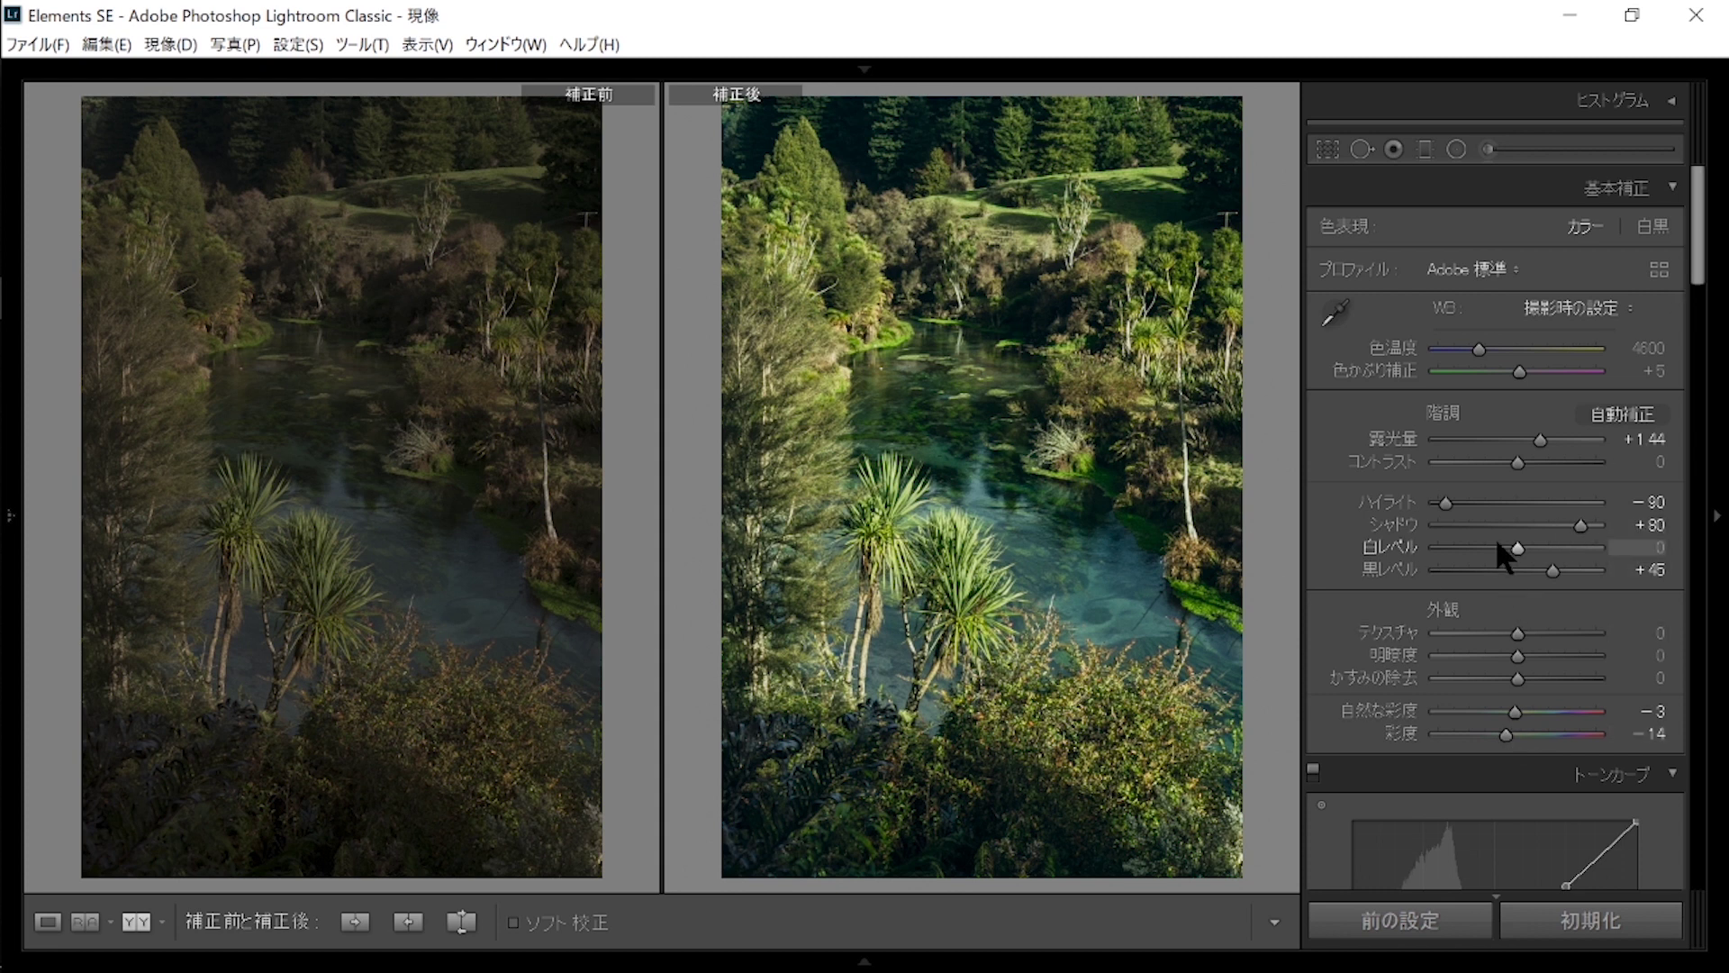
Set Highlights to −100 and Whites to −23, and soften Texture to about −11.
{"action": "left_click_drag", "start_coordinate": [1433, 499], "coordinate": [1340, 504]}
{"action": "scroll", "coordinate": [1693, 270], "scroll_direction": "down", "scroll_amount": 5}
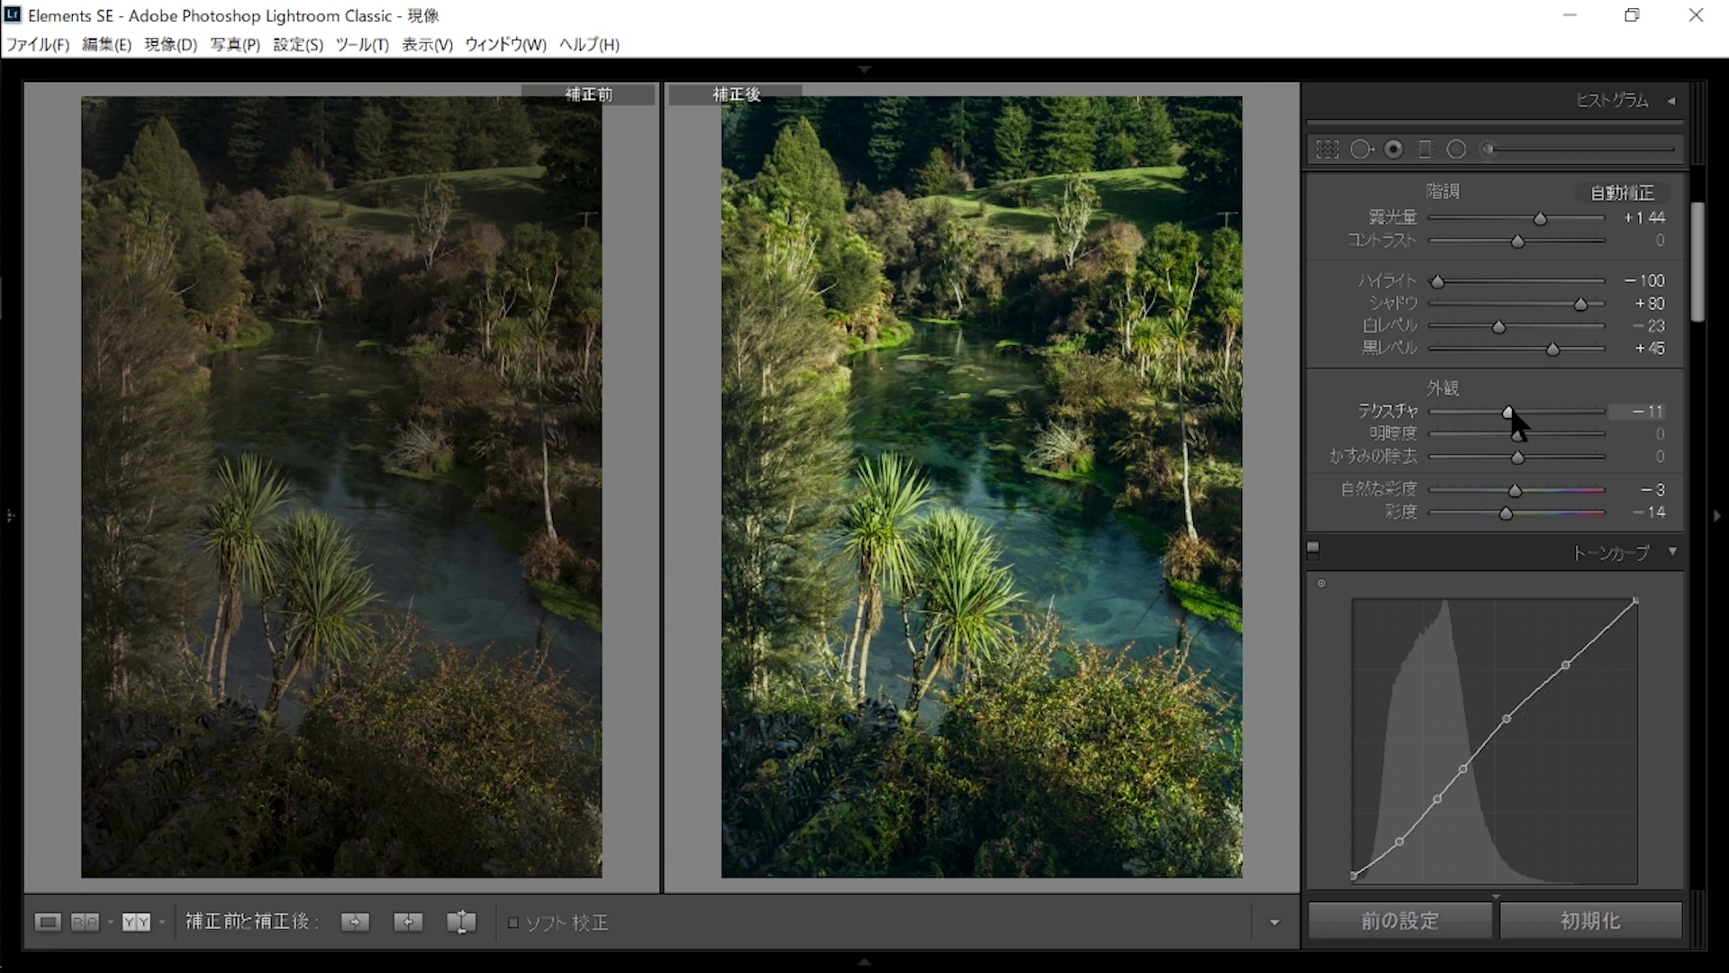
{"action": "left_click_drag", "start_coordinate": [1506, 409], "coordinate": [1504, 409]}
Switch the tone curve from point editing to its region sliders and bring up the HSL adjustments.
{"action": "scroll", "coordinate": [1700, 257], "scroll_direction": "down", "scroll_amount": 2}
{"action": "scroll", "coordinate": [1701, 256], "scroll_direction": "down", "scroll_amount": 5}
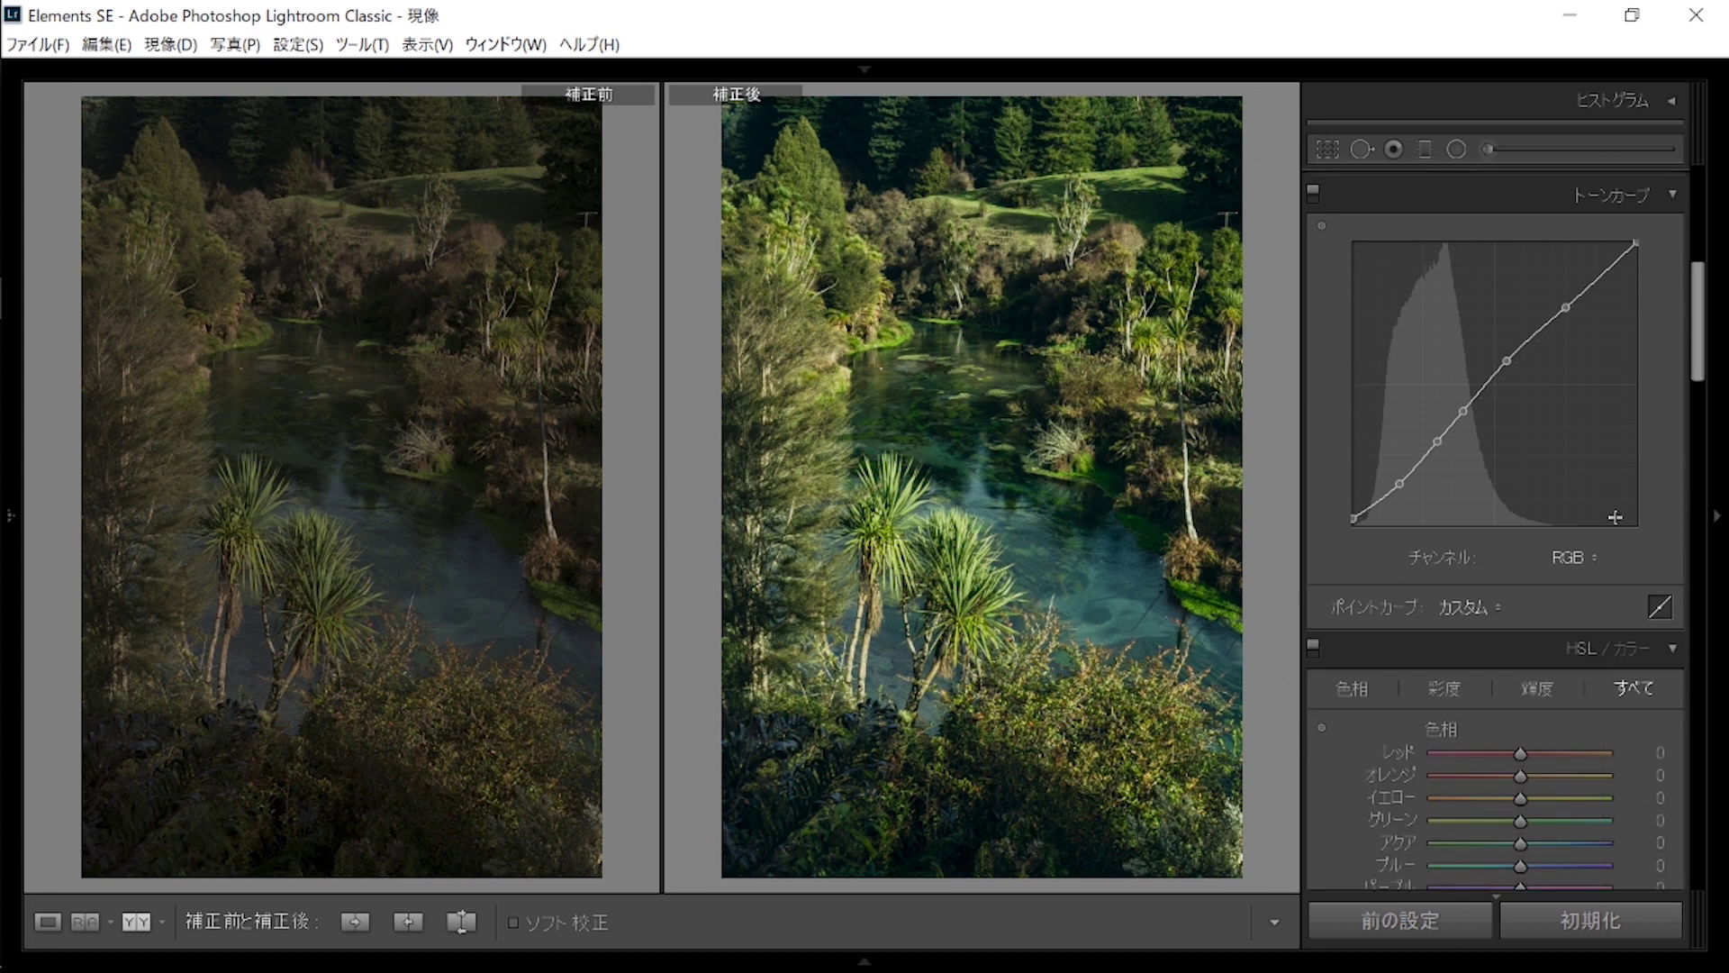
{"action": "scroll", "coordinate": [1575, 522], "scroll_direction": "down", "scroll_amount": 3}
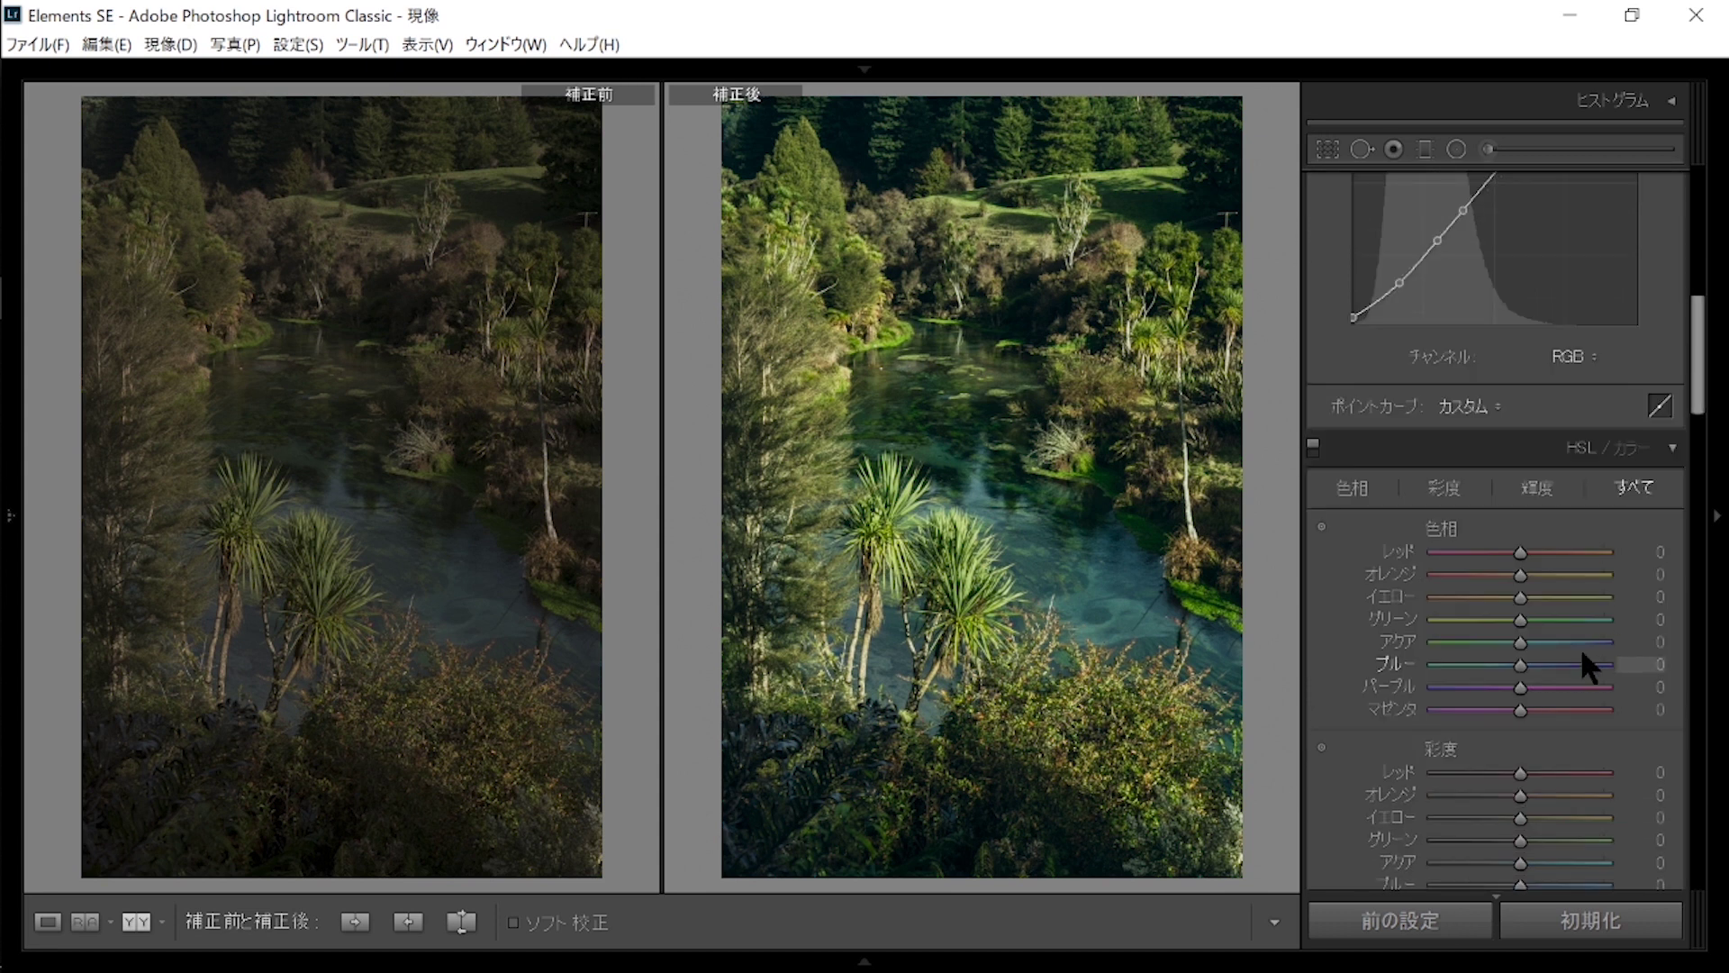
{"action": "left_click", "coordinate": [1662, 402]}
{"action": "scroll", "coordinate": [1700, 403], "scroll_direction": "down", "scroll_amount": 3}
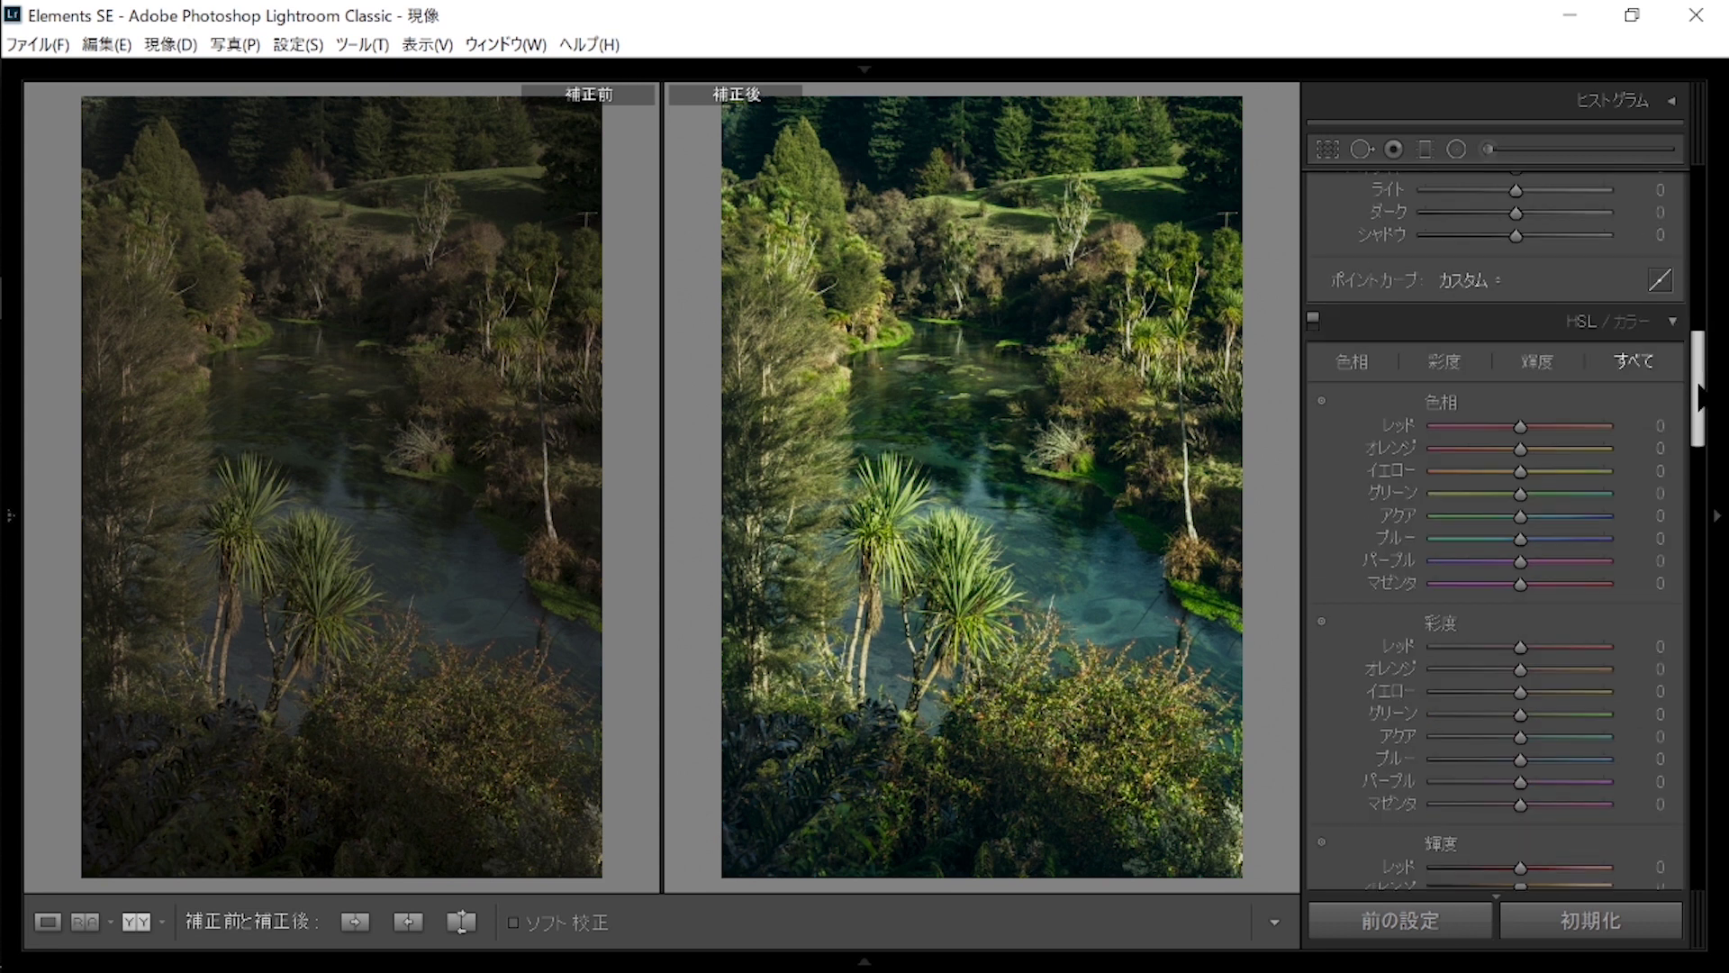
{"action": "scroll", "coordinate": [1700, 403], "scroll_direction": "down", "scroll_amount": 2}
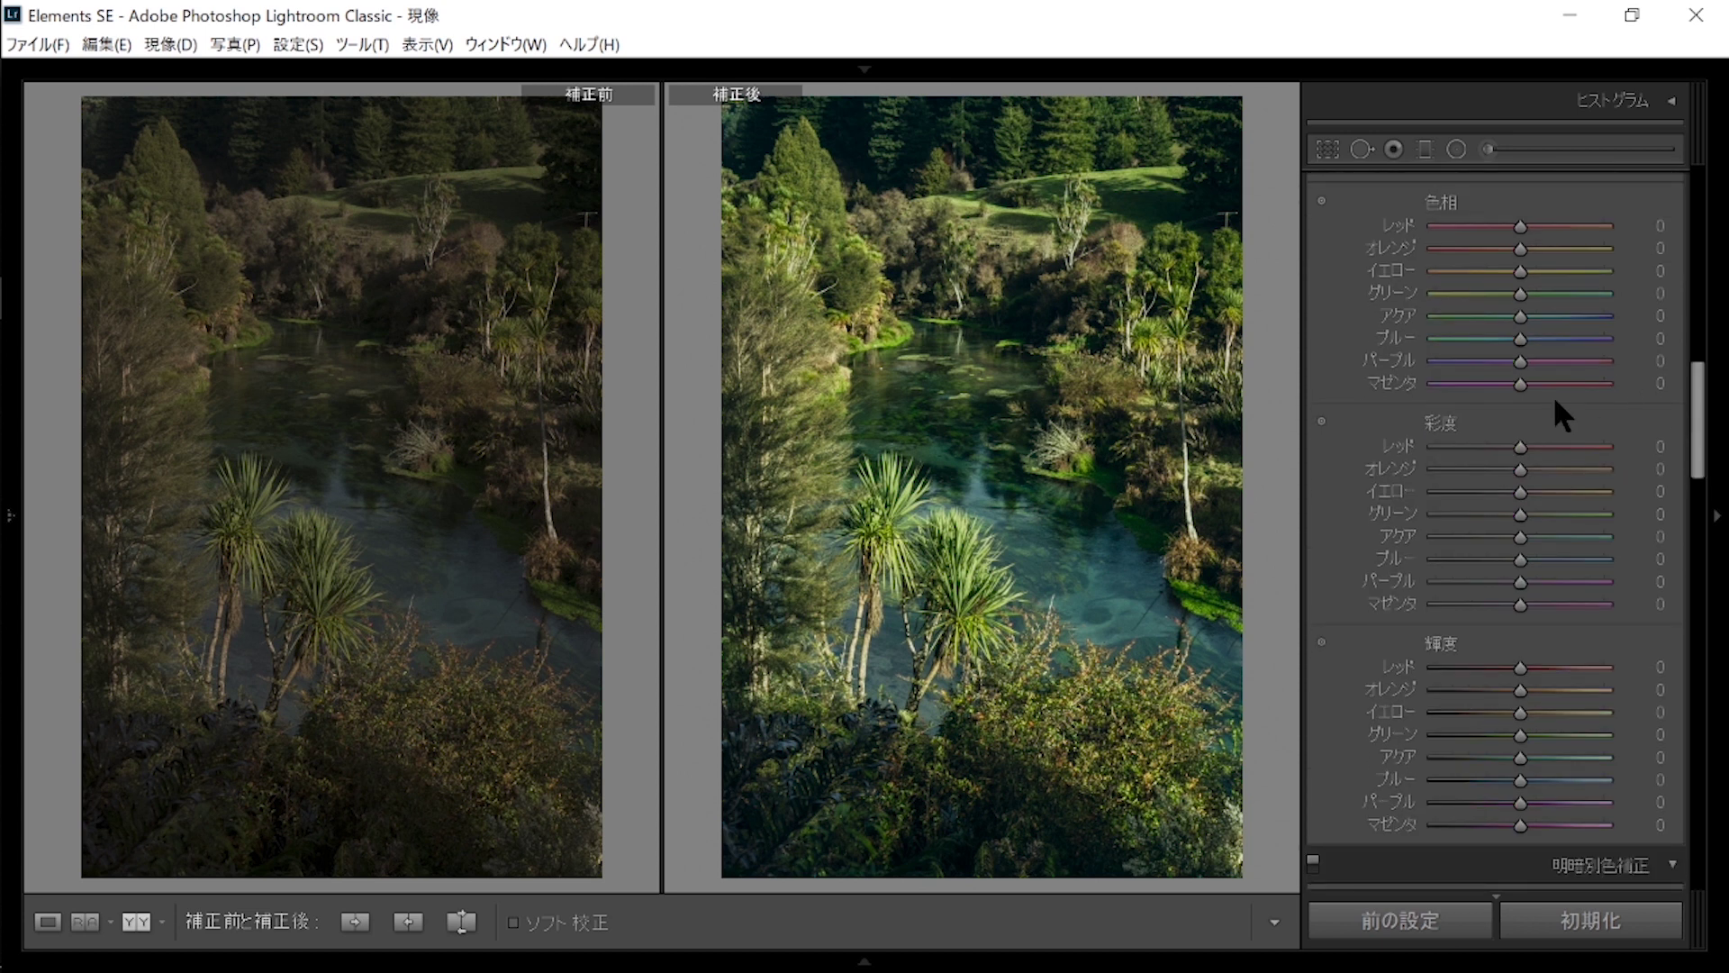
Try extreme values for the Red hue and a Red saturation of +100, and reset both to 0.
{"action": "left_click_drag", "start_coordinate": [1518, 225], "coordinate": [1686, 236]}
{"action": "double_click", "coordinate": [1526, 229]}
{"action": "left_click", "coordinate": [1591, 445]}
{"action": "left_click", "coordinate": [1602, 445]}
{"action": "left_click", "coordinate": [1578, 218]}
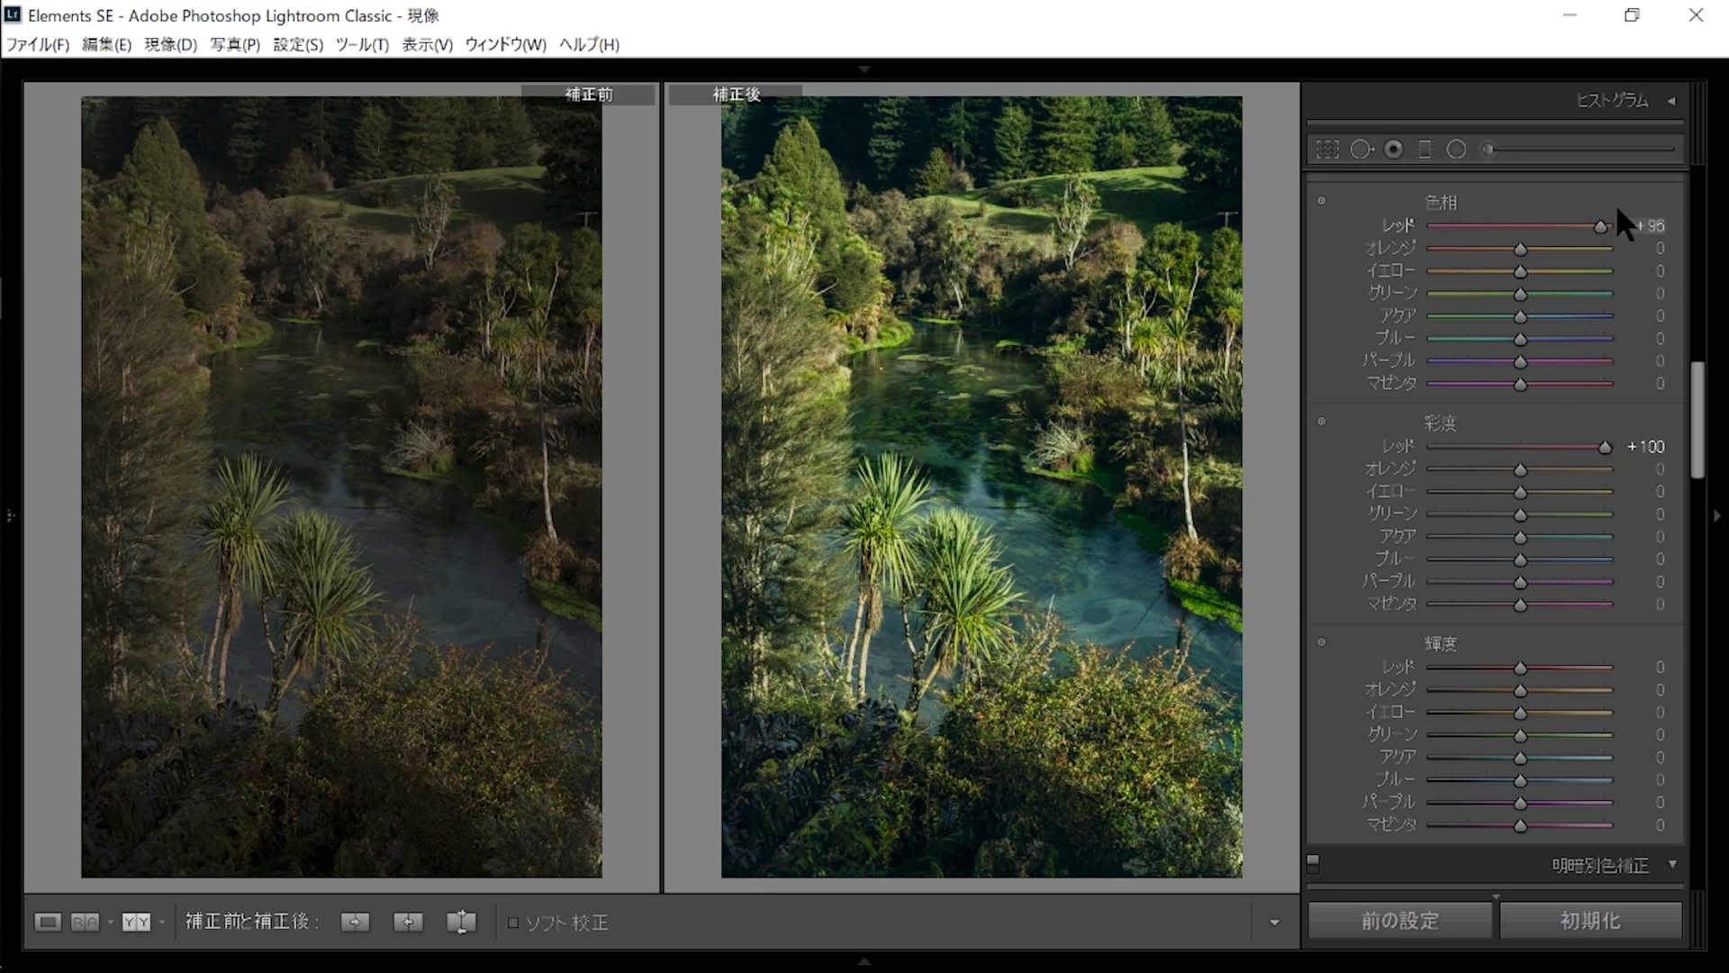
{"action": "left_click", "coordinate": [1602, 225]}
{"action": "double_click", "coordinate": [1573, 225]}
{"action": "double_click", "coordinate": [1602, 447]}
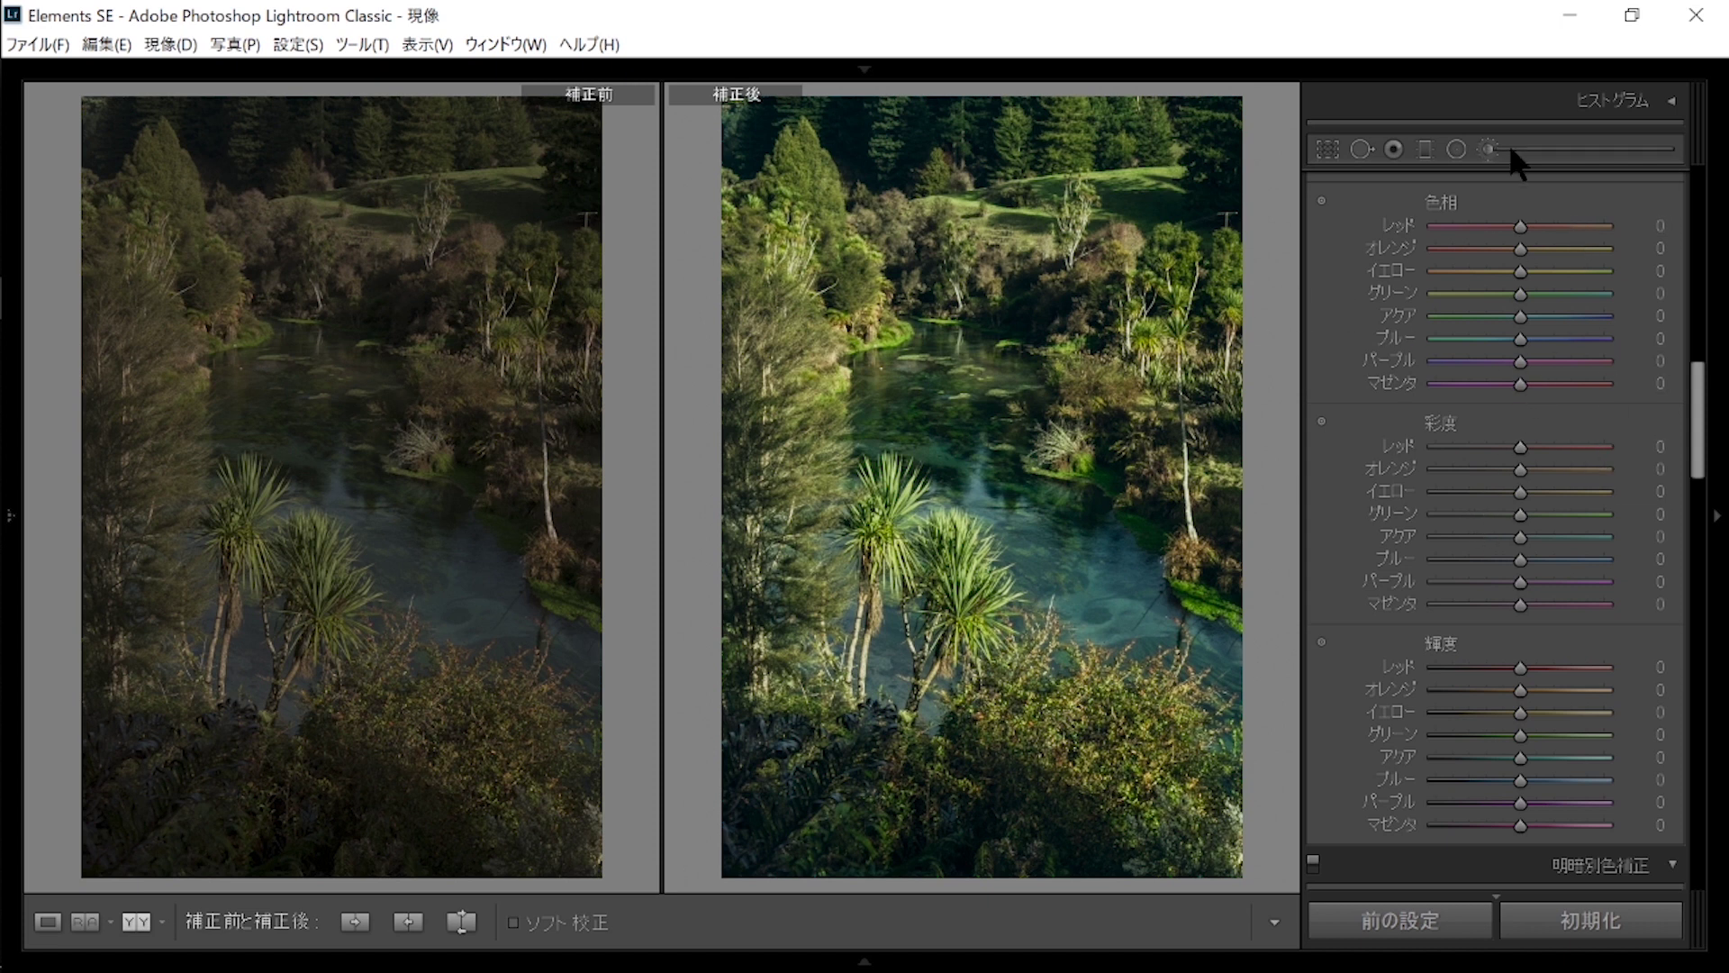
Set the Red hue to +40 and the Yellow hue to −35, trying shifts of the Orange hue and resetting it to 0.
{"action": "mouse_move", "coordinate": [1521, 226]}
{"action": "left_mouse_down"}
{"action": "mouse_move", "coordinate": [1564, 225]}
{"action": "mouse_move", "coordinate": [1540, 225]}
{"action": "mouse_move", "coordinate": [1584, 248]}
{"action": "mouse_move", "coordinate": [1467, 248]}
{"action": "mouse_move", "coordinate": [1521, 248]}
{"action": "left_mouse_up"}
{"action": "left_click_drag", "start_coordinate": [1511, 246], "coordinate": [1401, 241]}
{"action": "double_click", "coordinate": [1439, 248]}
{"action": "left_click_drag", "start_coordinate": [1517, 270], "coordinate": [1491, 246]}
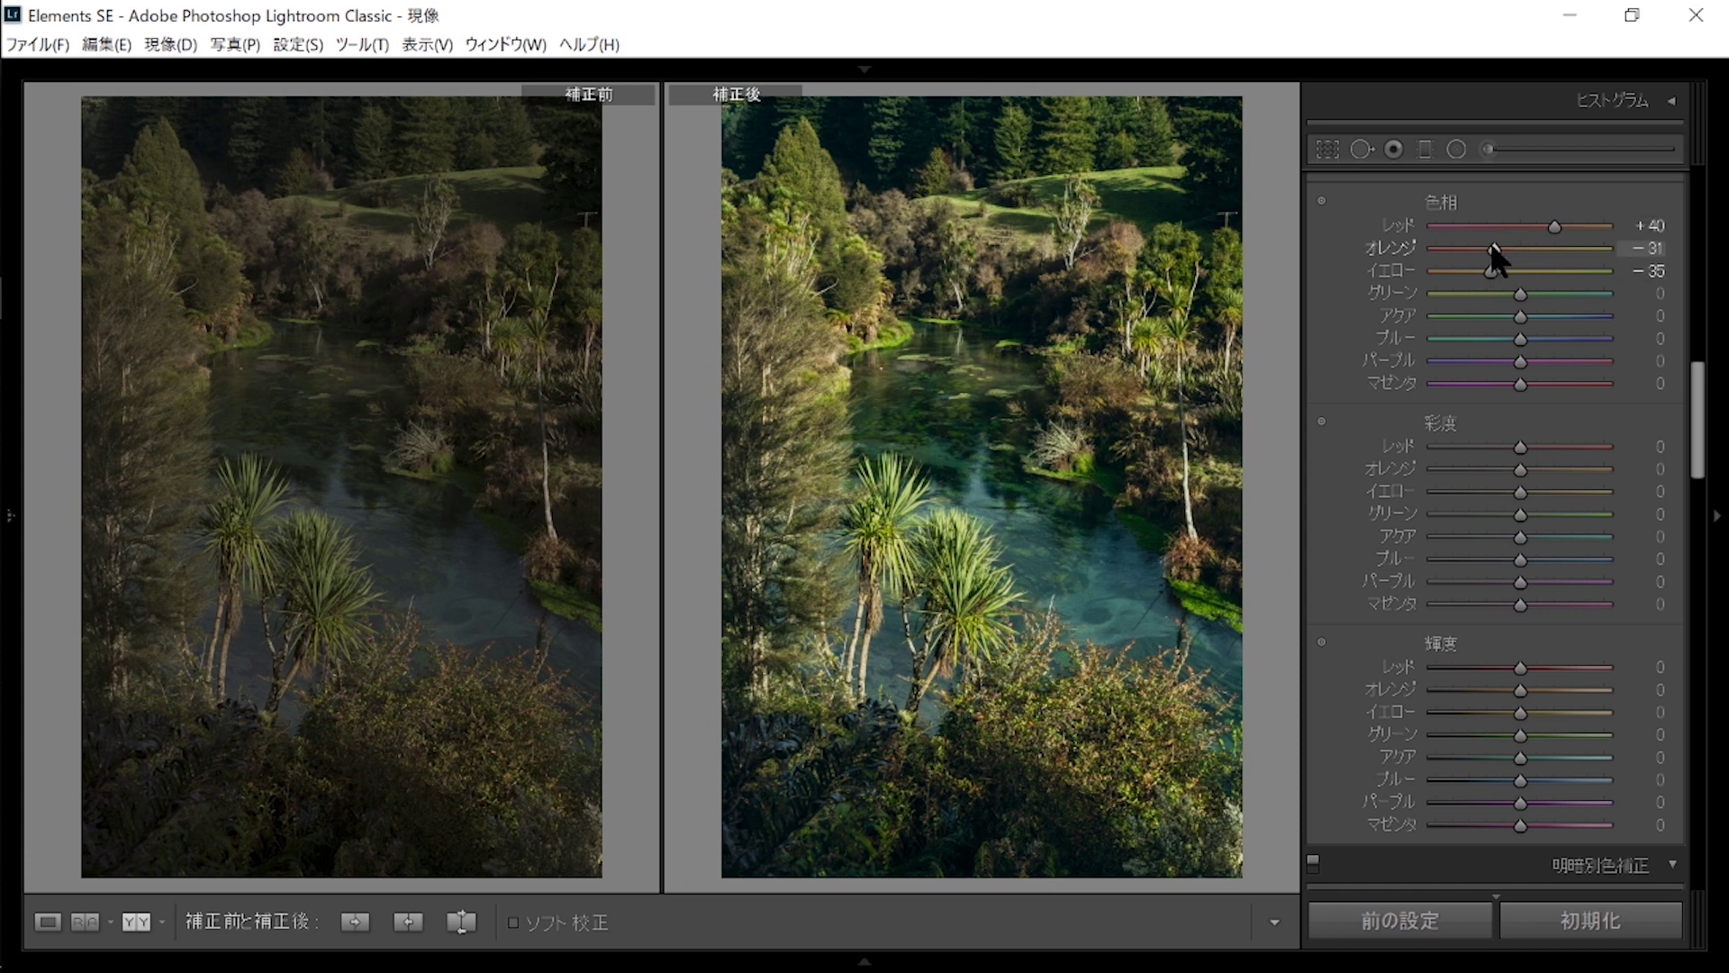
{"action": "double_click", "coordinate": [1489, 243]}
Examine the trees' colours up close and ease the Yellow hue to −20.
{"action": "left_click", "coordinate": [870, 373]}
{"action": "mouse_move", "coordinate": [869, 372]}
{"action": "left_mouse_down"}
{"action": "mouse_move", "coordinate": [1162, 279]}
{"action": "mouse_move", "coordinate": [1026, 409]}
{"action": "left_mouse_up"}
{"action": "left_click", "coordinate": [1162, 279]}
{"action": "left_click", "coordinate": [1177, 243]}
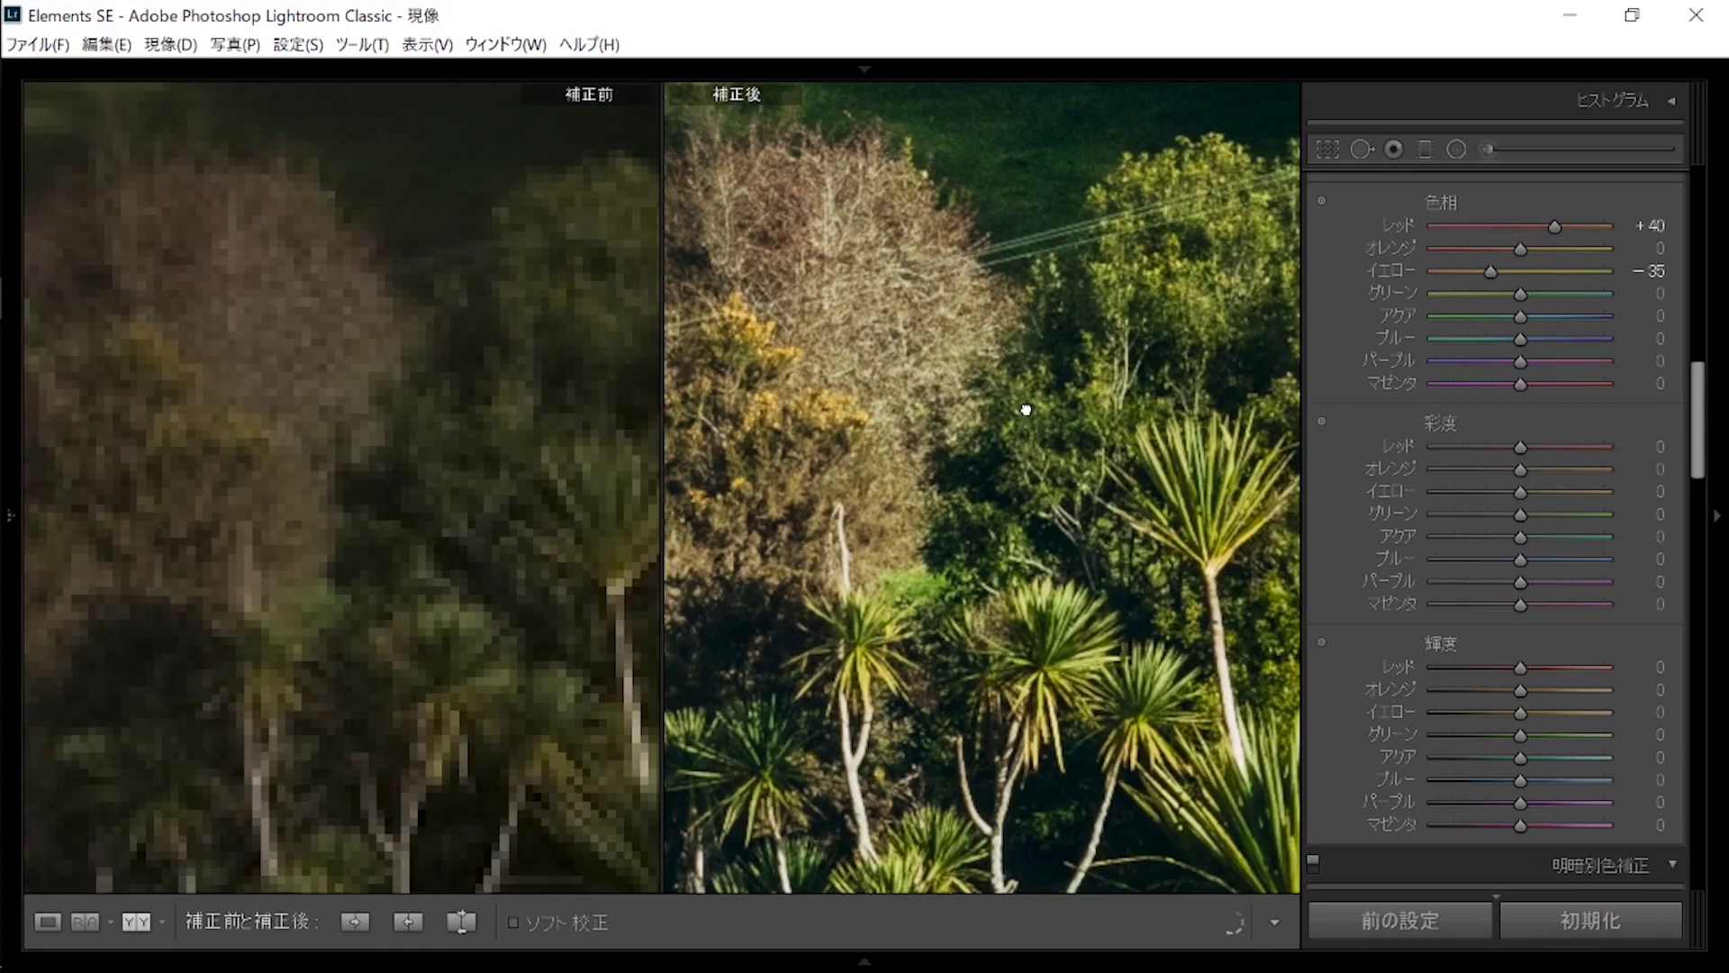
{"action": "left_click", "coordinate": [1025, 410]}
{"action": "left_click_drag", "start_coordinate": [1497, 268], "coordinate": [1504, 269]}
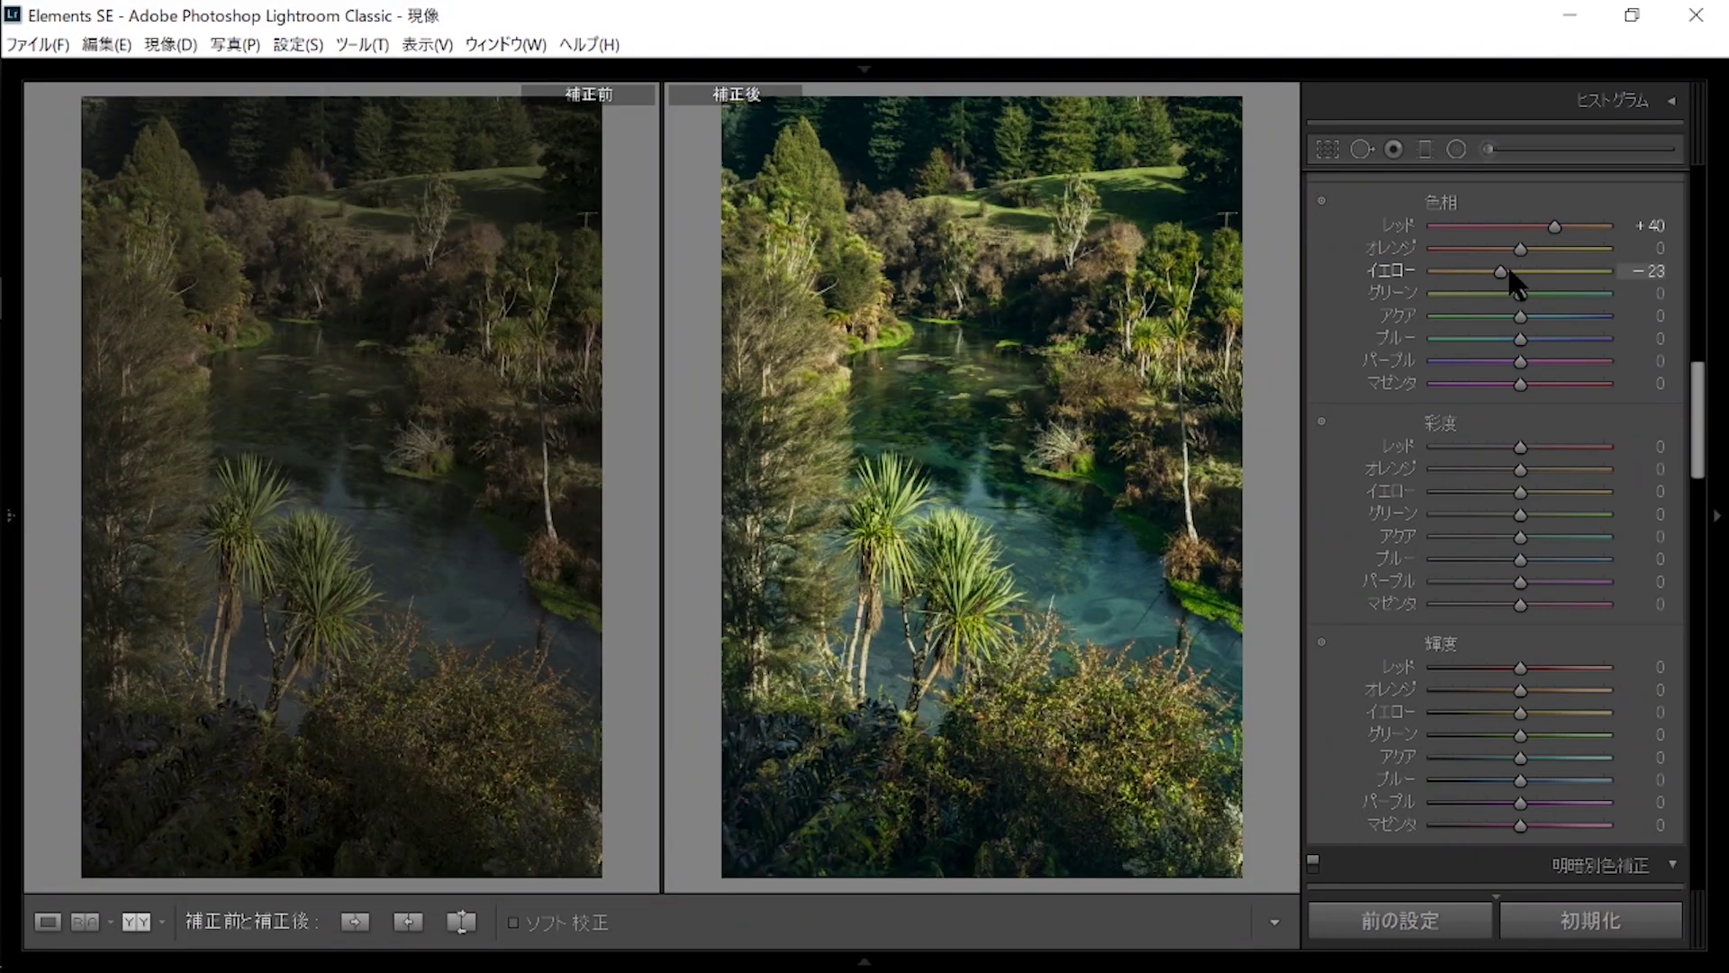
Try a Green hue of −30, check the riverside vegetation up close and reset the hue.
{"action": "mouse_move", "coordinate": [1519, 293]}
{"action": "left_mouse_down"}
{"action": "mouse_move", "coordinate": [1483, 290]}
{"action": "mouse_move", "coordinate": [1608, 288]}
{"action": "mouse_move", "coordinate": [1495, 290]}
{"action": "left_mouse_up"}
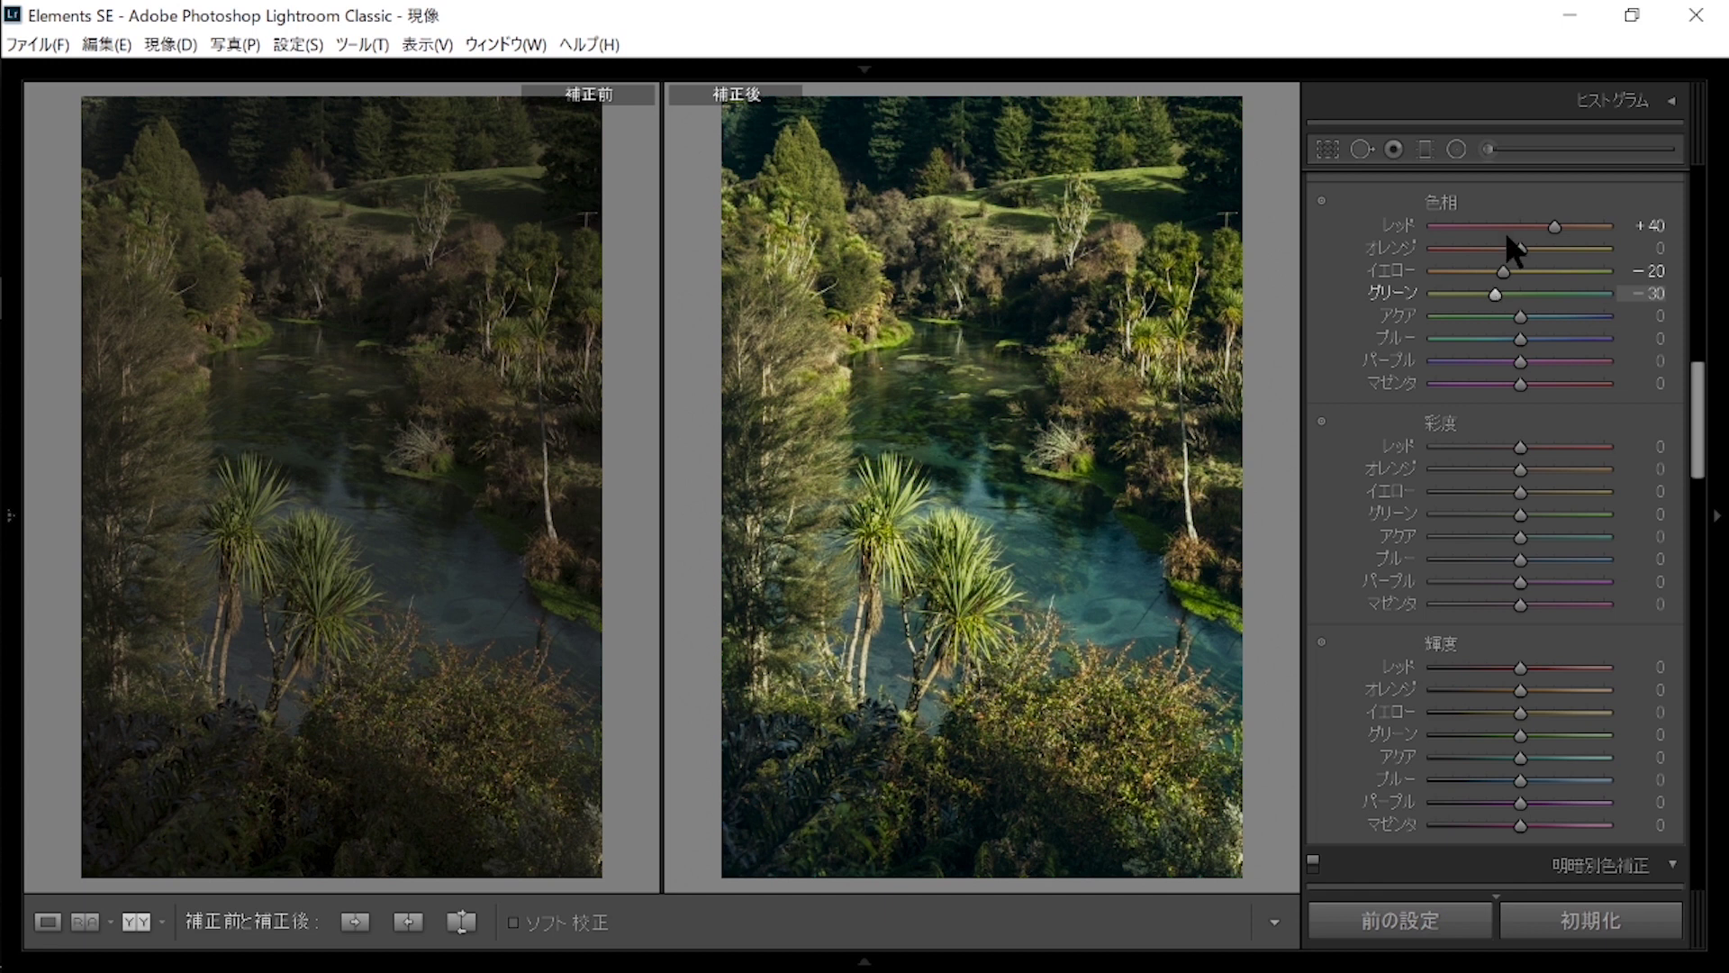
{"action": "left_click", "coordinate": [961, 433]}
{"action": "left_click", "coordinate": [1030, 359]}
{"action": "double_click", "coordinate": [1500, 290]}
Set the hues to Green −10, Aqua +30, Blue −10, Purple +40 and Magenta +44.
{"action": "mouse_move", "coordinate": [1523, 301]}
{"action": "left_mouse_down"}
{"action": "mouse_move", "coordinate": [1513, 317]}
{"action": "mouse_move", "coordinate": [1608, 310]}
{"action": "mouse_move", "coordinate": [1542, 317]}
{"action": "left_mouse_up"}
{"action": "key", "text": "Up"}
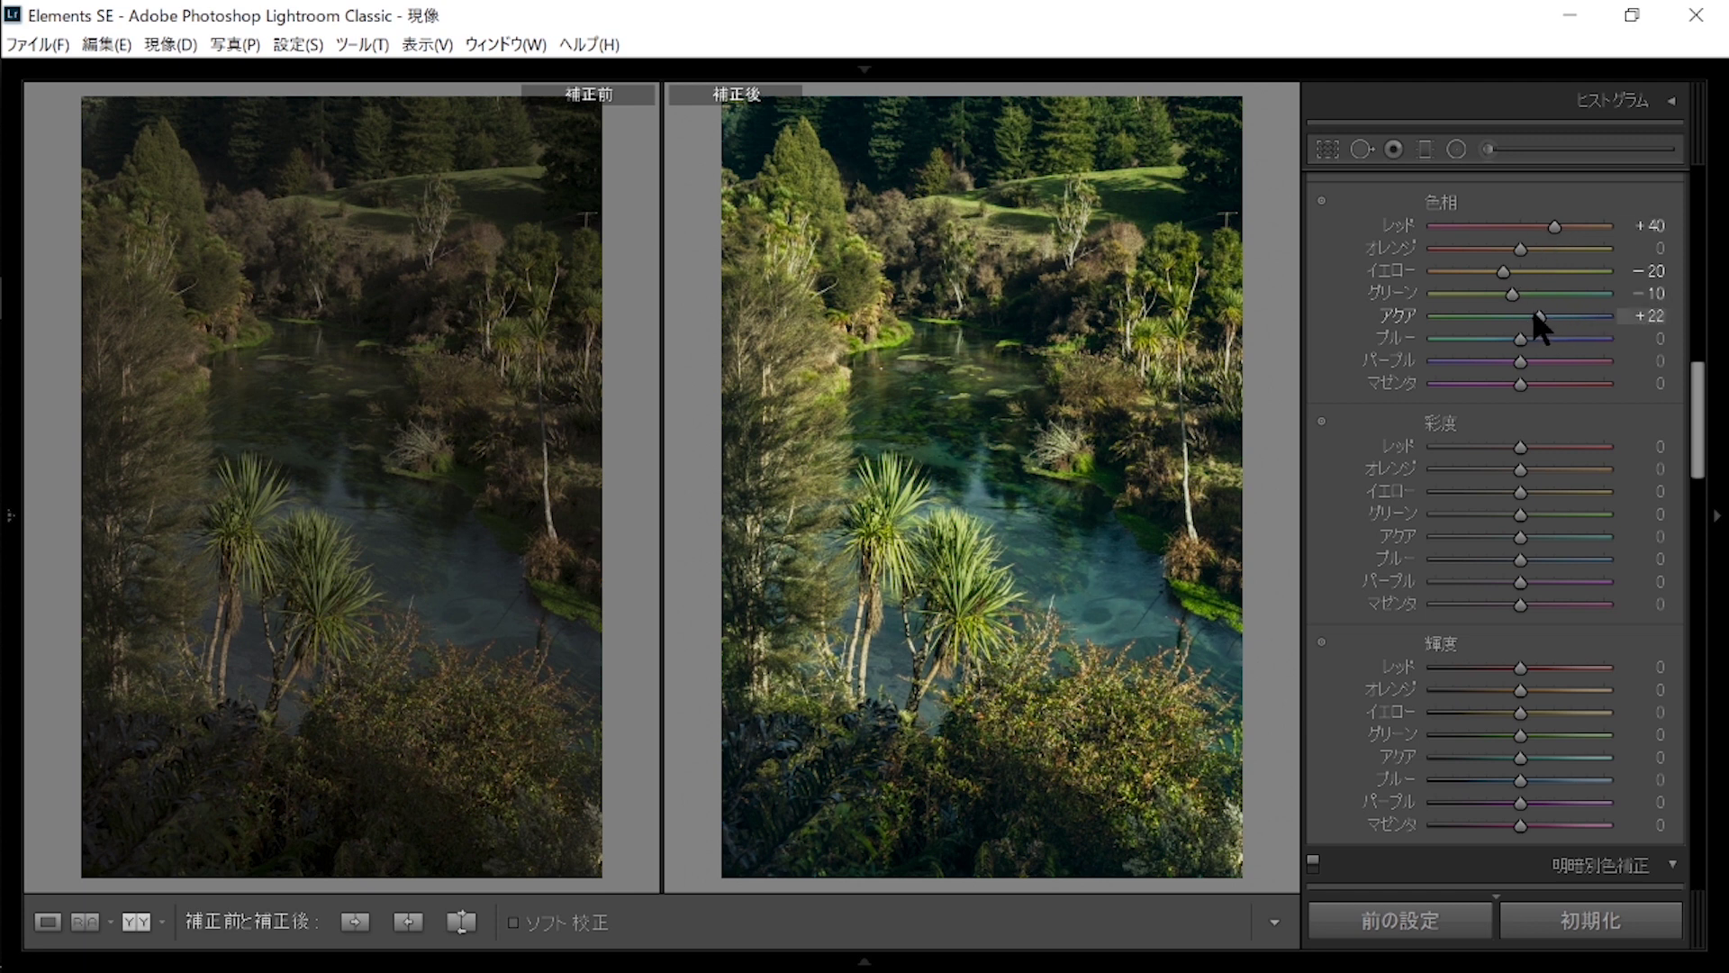
{"action": "left_click_drag", "start_coordinate": [1539, 315], "coordinate": [1512, 339]}
{"action": "left_click", "coordinate": [1555, 360]}
{"action": "left_click", "coordinate": [1555, 383]}
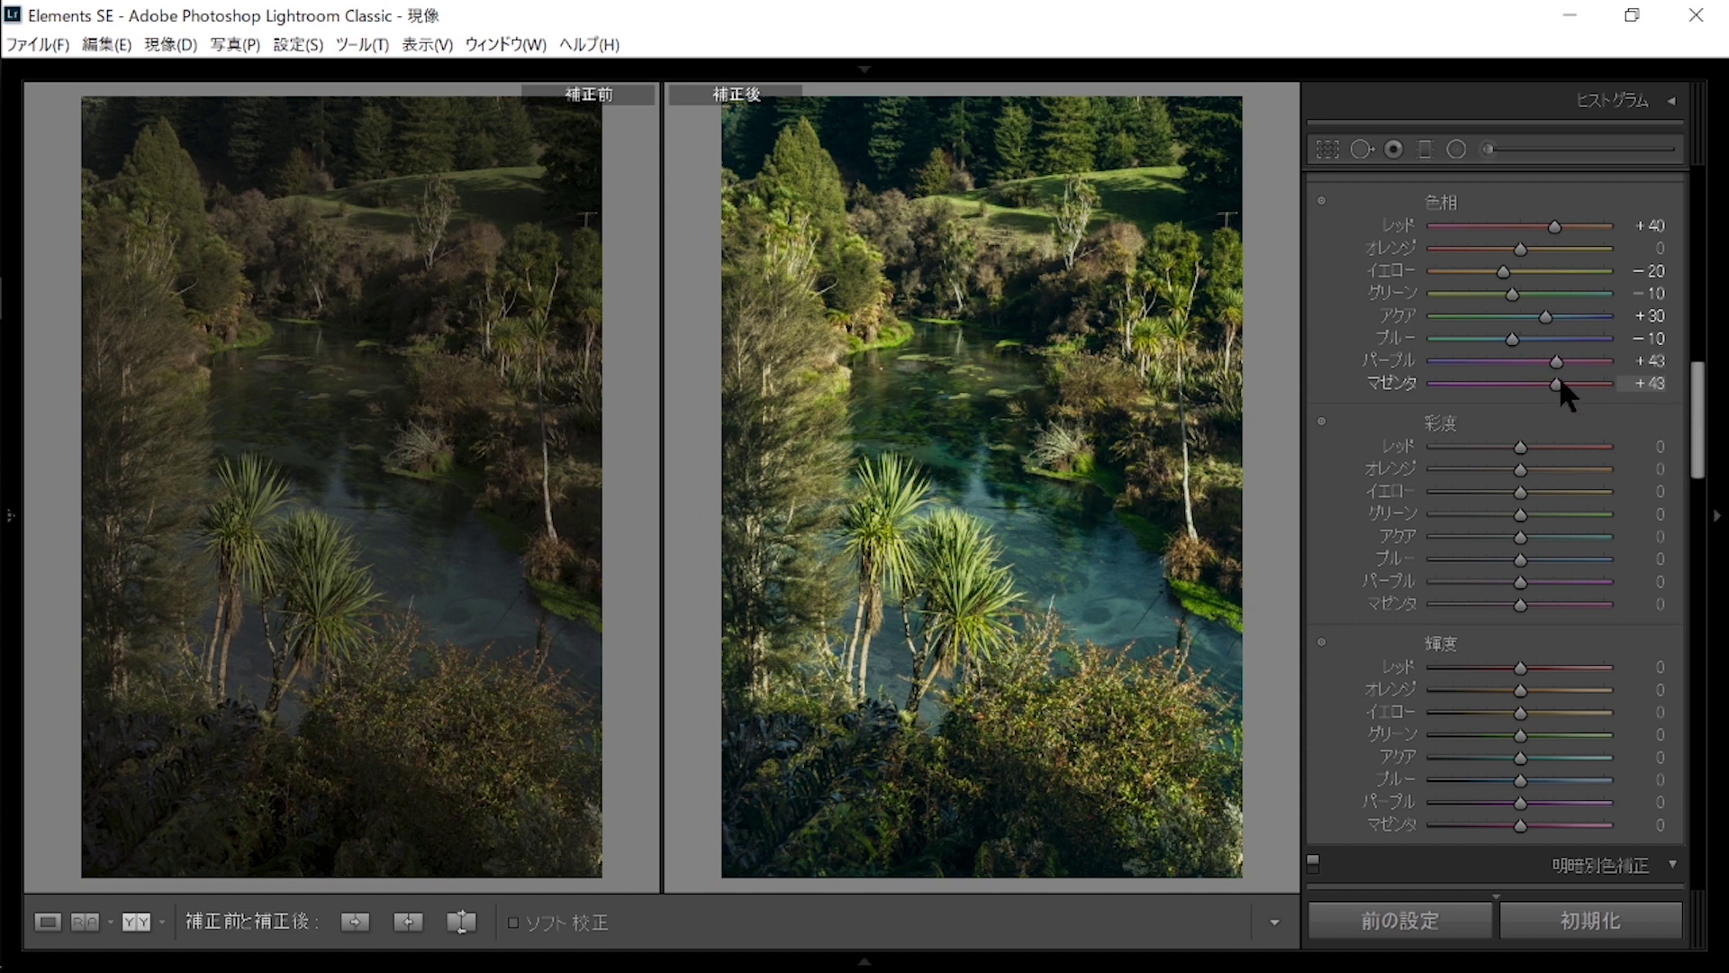
Test and reset the Orange saturation, and set the Yellow saturation to +20 and Green to −20.
{"action": "mouse_move", "coordinate": [1700, 394]}
{"action": "left_mouse_down"}
{"action": "mouse_move", "coordinate": [1701, 434]}
{"action": "mouse_move", "coordinate": [1701, 420]}
{"action": "left_mouse_up"}
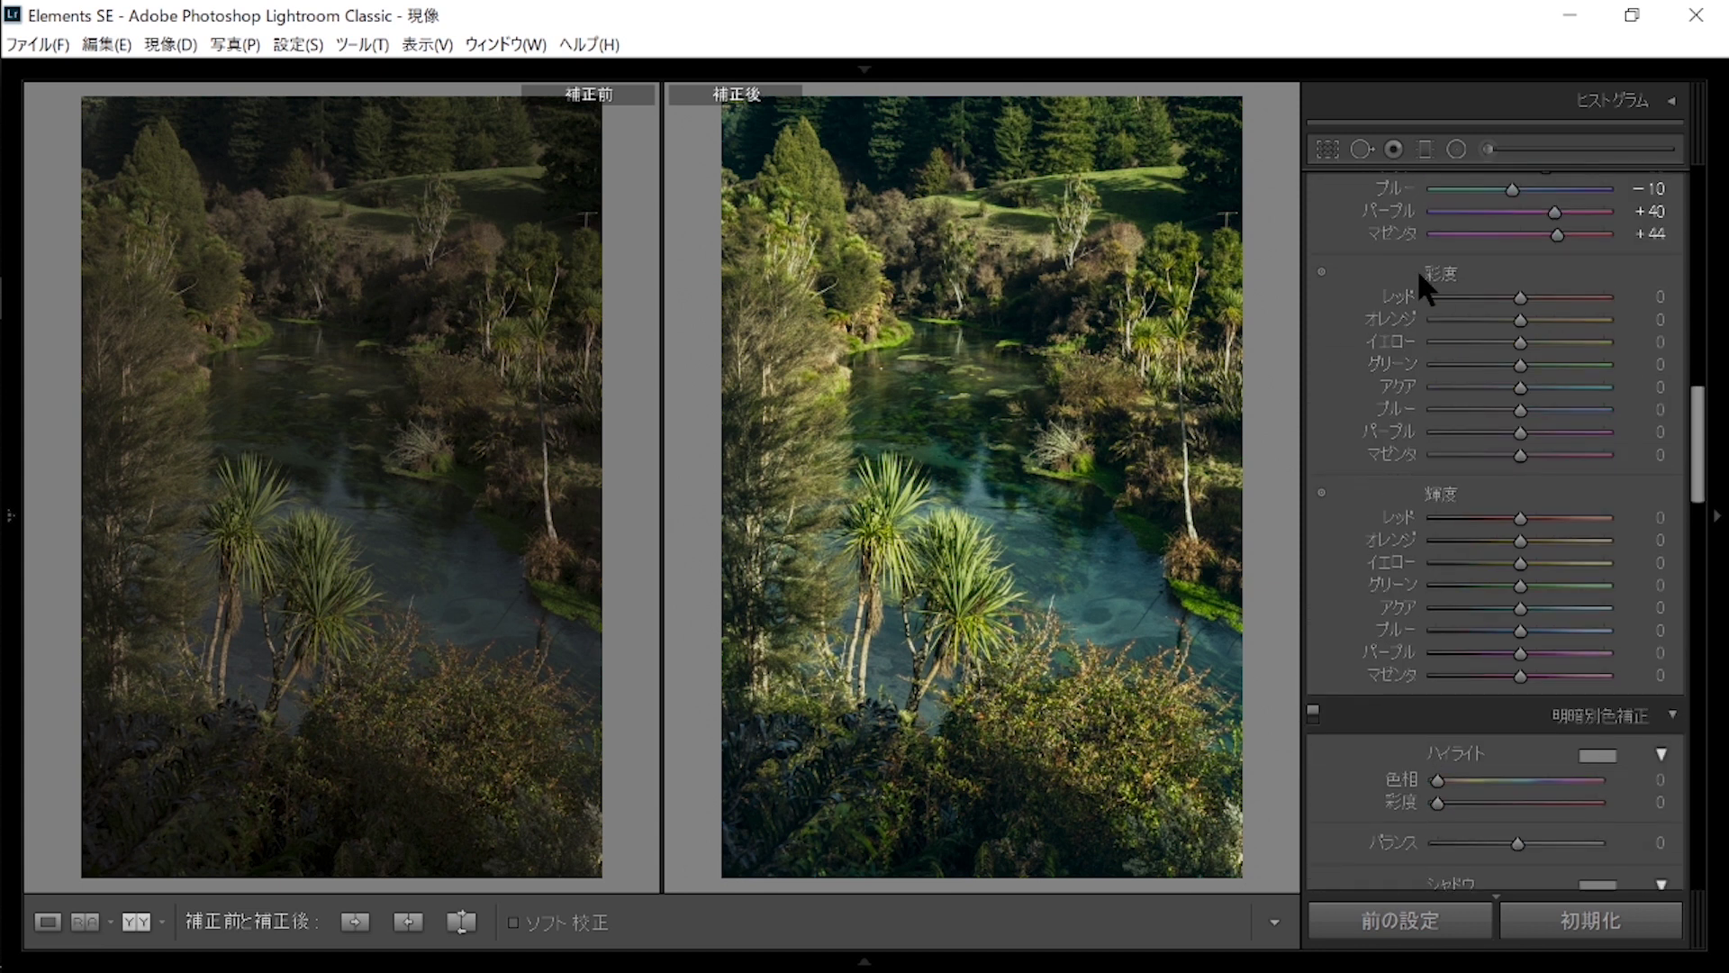
{"action": "left_click_drag", "start_coordinate": [1524, 319], "coordinate": [1568, 317]}
{"action": "double_click", "coordinate": [1544, 317]}
{"action": "left_click_drag", "start_coordinate": [1521, 341], "coordinate": [1537, 342]}
{"action": "left_click_drag", "start_coordinate": [1536, 342], "coordinate": [1505, 363]}
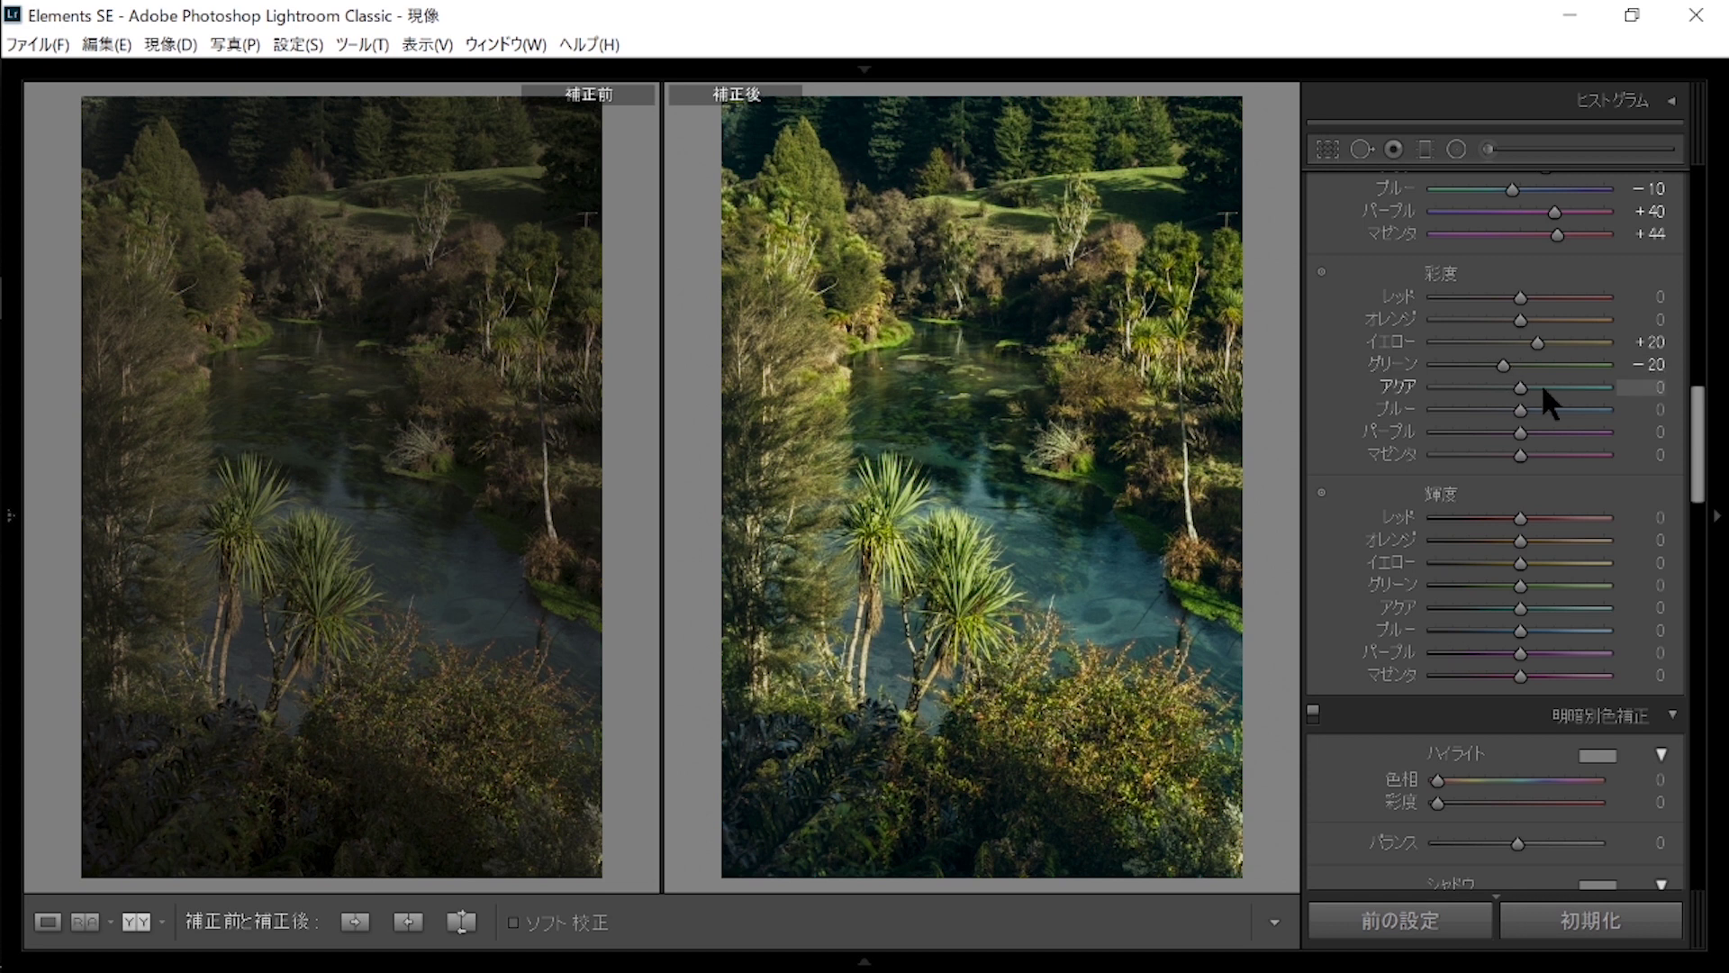
Raise the Aqua saturation to +10 and the Blue saturation to +15.
{"action": "left_click", "coordinate": [1524, 387]}
{"action": "left_click_drag", "start_coordinate": [1536, 397], "coordinate": [1542, 397]}
{"action": "key", "text": "Down"}
{"action": "left_click_drag", "start_coordinate": [1522, 408], "coordinate": [1528, 410]}
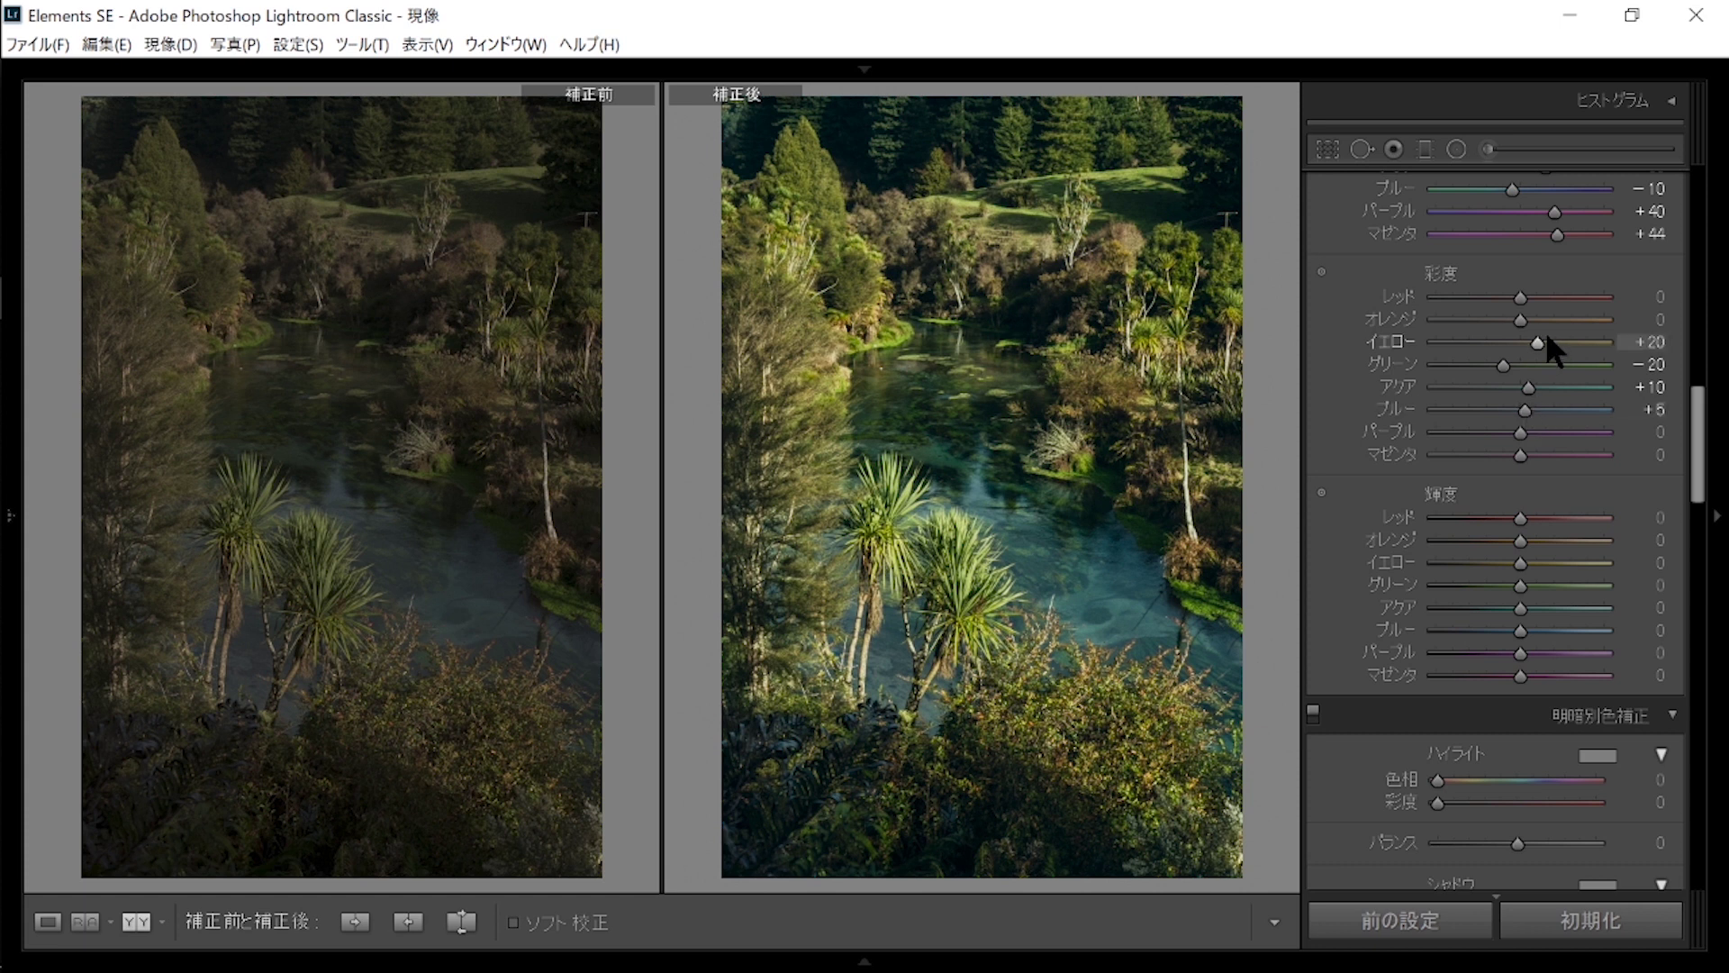
{"action": "key", "text": "Up"}
{"action": "key", "text": "Up"}
{"action": "key", "text": "Up"}
{"action": "key", "text": "Up"}
{"action": "key", "text": "Up"}
{"action": "key", "text": "Up"}
{"action": "key", "text": "Up"}
{"action": "key", "text": "Up"}
{"action": "key", "text": "Up"}
Lower the Purple saturation to −32.
{"action": "left_click_drag", "start_coordinate": [1563, 424], "coordinate": [1510, 429]}
{"action": "double_click", "coordinate": [1383, 431]}
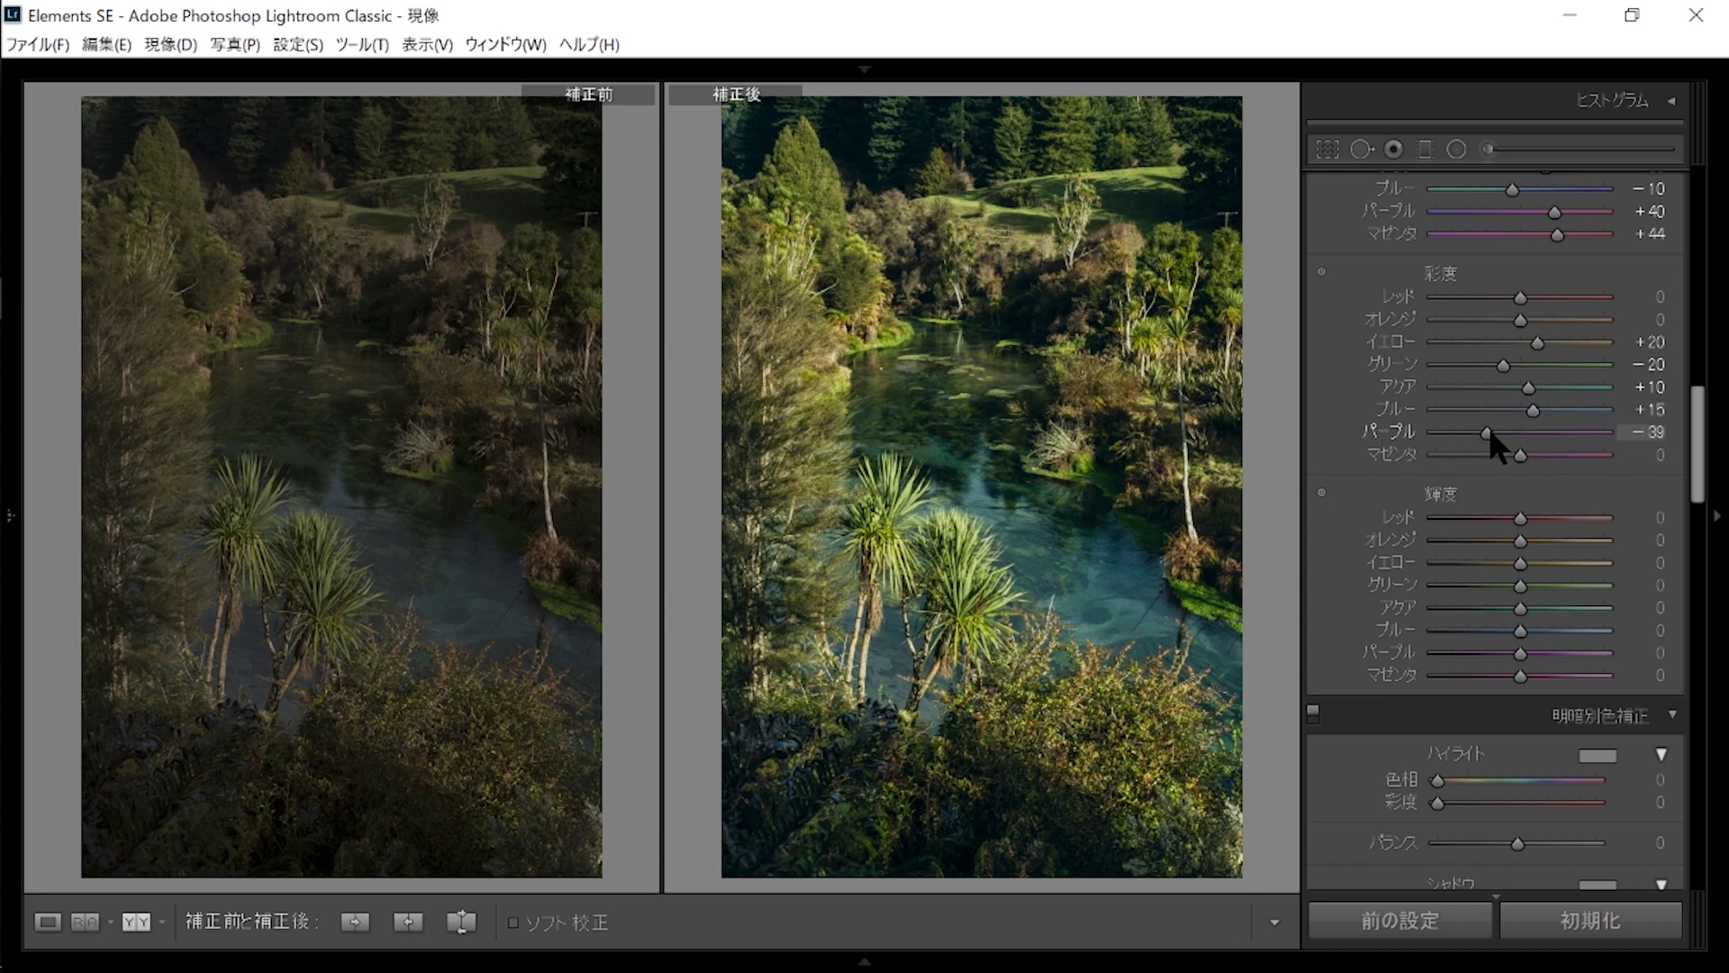
{"action": "left_click", "coordinate": [1487, 433]}
{"action": "double_click", "coordinate": [1489, 455]}
Set the luminance of Red to +23 and of Orange to −16.
{"action": "scroll", "coordinate": [1565, 479], "scroll_direction": "down", "scroll_amount": 3}
{"action": "left_click_drag", "start_coordinate": [1520, 316], "coordinate": [1543, 346]}
{"action": "left_click", "coordinate": [1540, 340]}
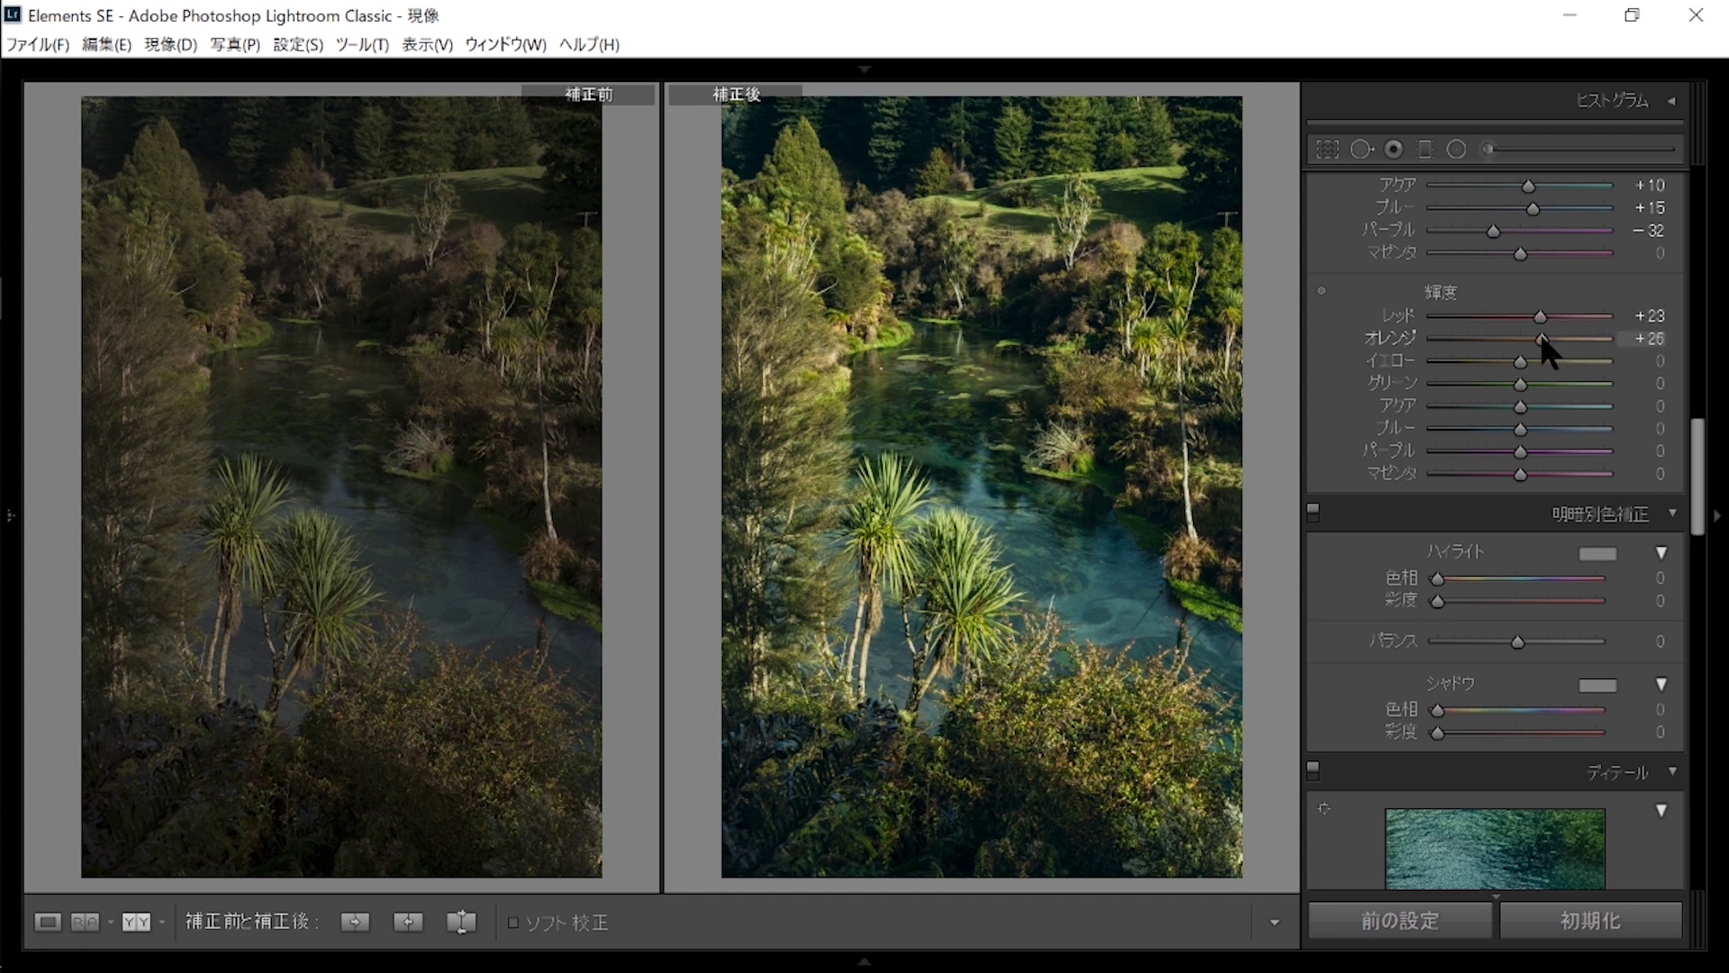
{"action": "mouse_move", "coordinate": [1537, 337]}
{"action": "left_mouse_down"}
{"action": "mouse_move", "coordinate": [1431, 342]}
{"action": "mouse_move", "coordinate": [1494, 335]}
{"action": "mouse_move", "coordinate": [1528, 357]}
{"action": "mouse_move", "coordinate": [1509, 341]}
{"action": "left_mouse_up"}
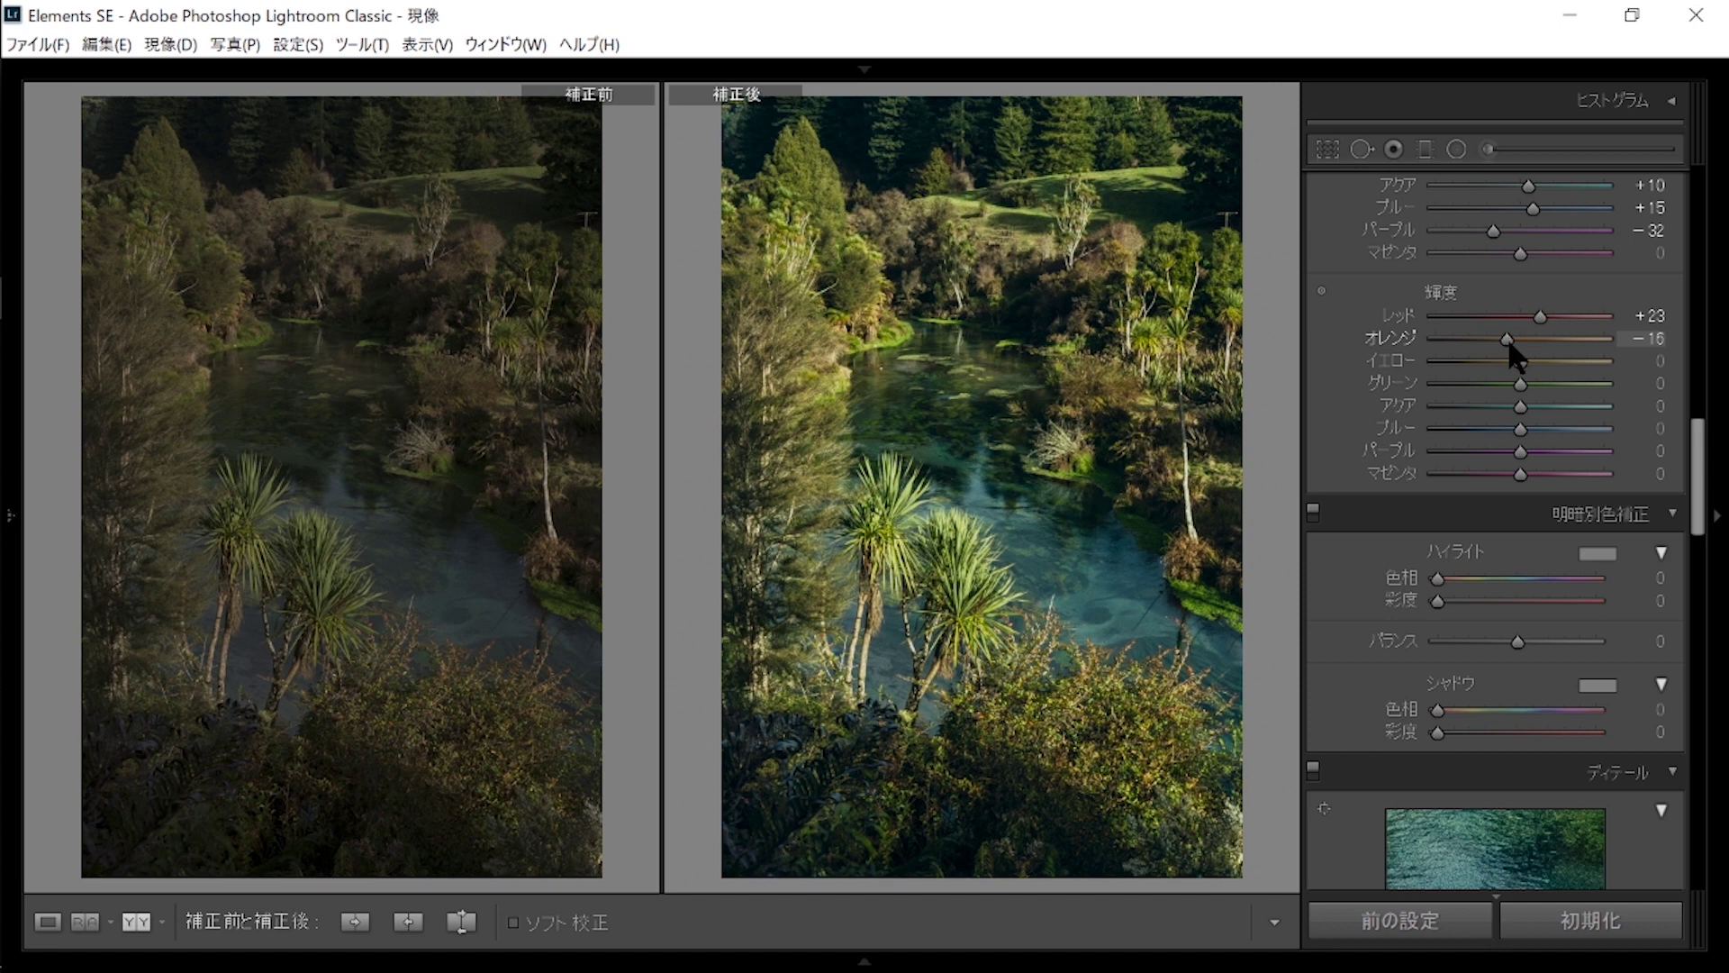
Set the luminance values to Yellow +10, Green −10, Aqua +14 and Blue +16.
{"action": "left_click_drag", "start_coordinate": [1521, 359], "coordinate": [1575, 427]}
{"action": "left_click", "coordinate": [1649, 406]}
{"action": "type", "text": "00"}
{"action": "key", "text": "Return"}
{"action": "double_click", "coordinate": [1574, 427]}
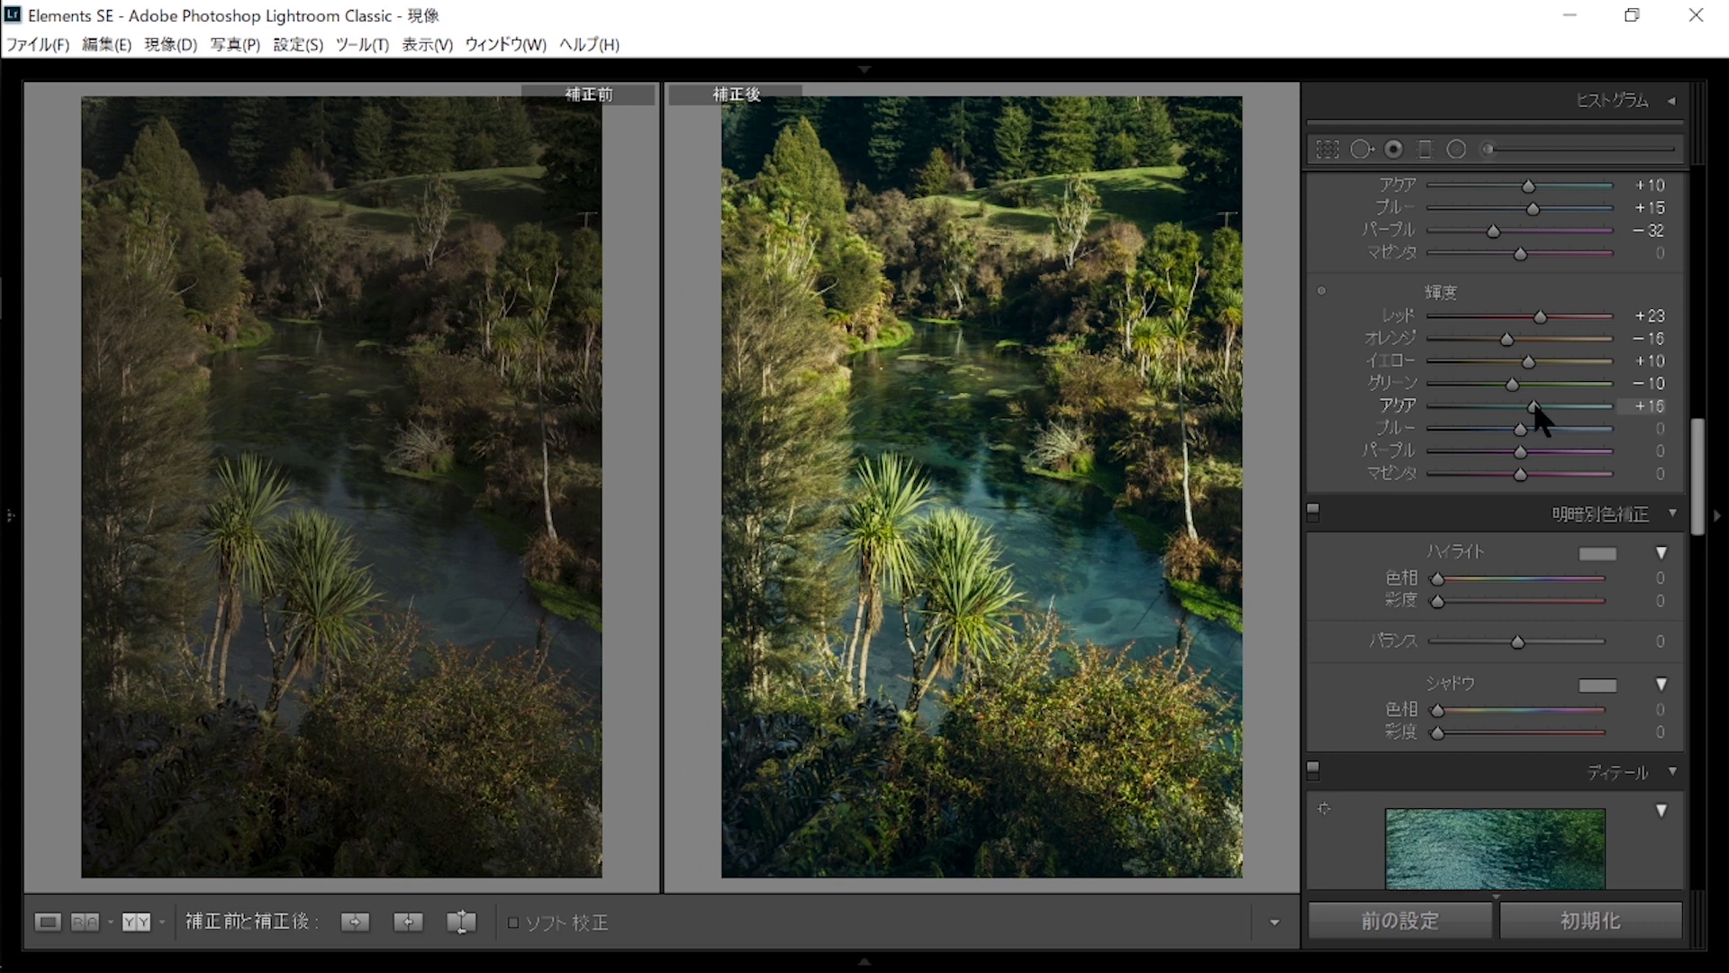
{"action": "left_click_drag", "start_coordinate": [1536, 405], "coordinate": [1534, 429]}
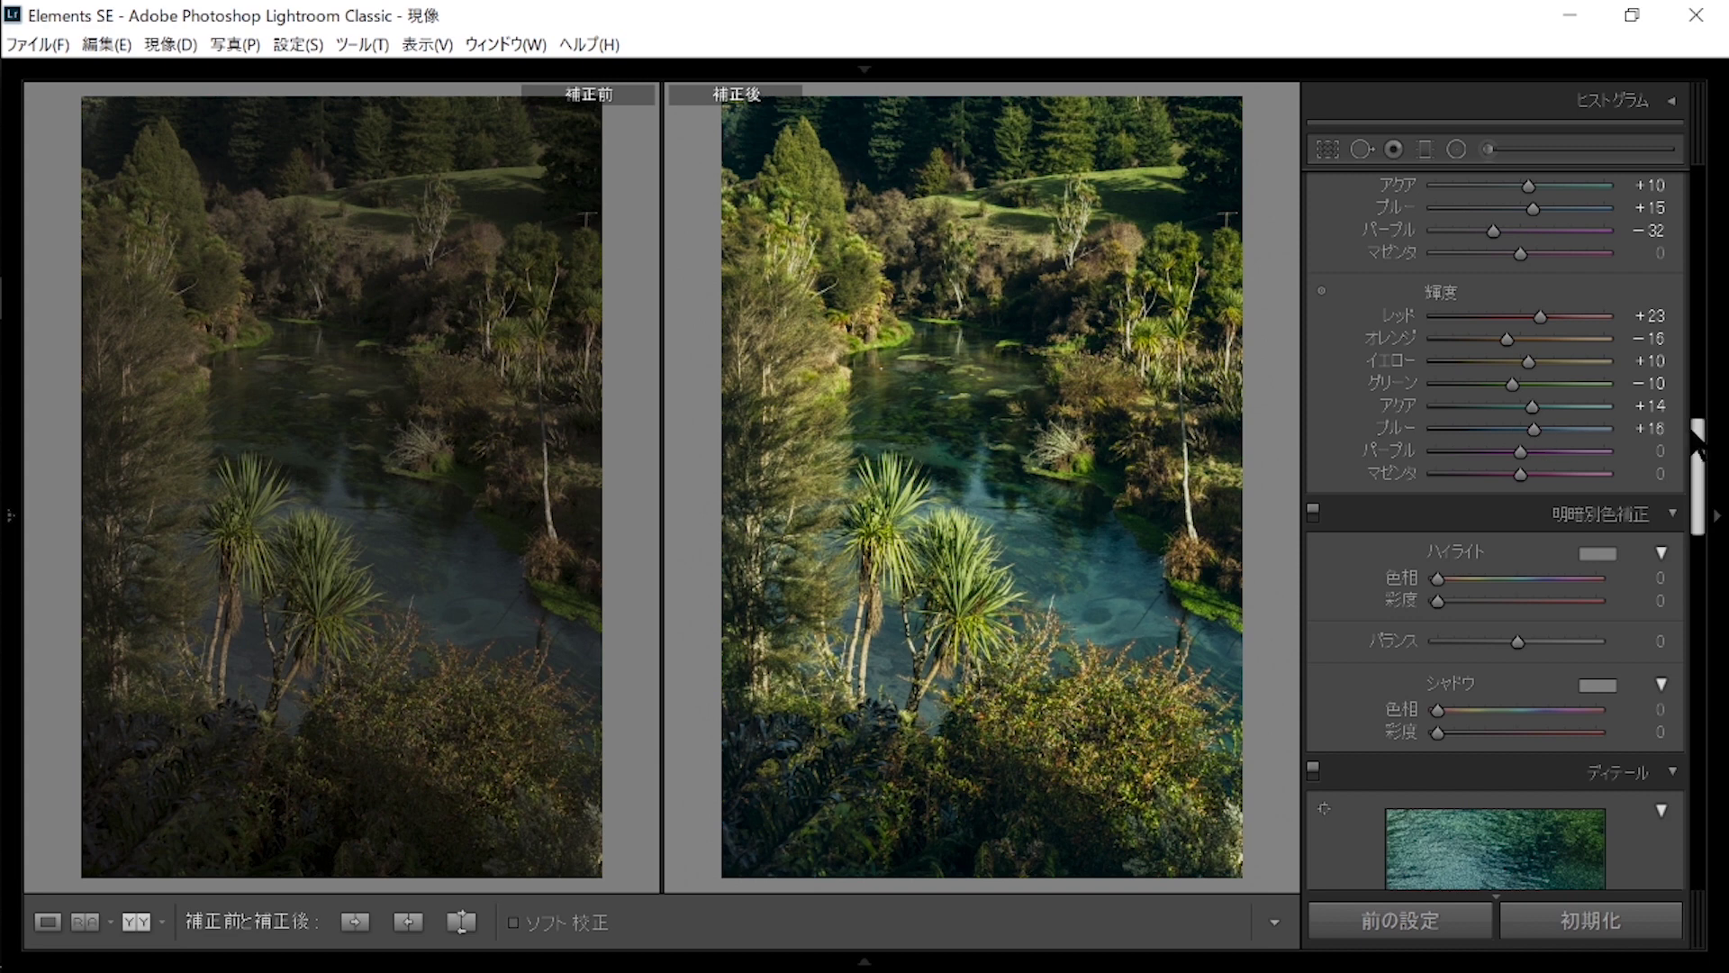
Test and reset the Shadows tint in the camera calibration, and set it to −8.
{"action": "left_click_drag", "start_coordinate": [992, 474], "coordinate": [1100, 412]}
{"action": "left_click_drag", "start_coordinate": [1700, 441], "coordinate": [1700, 793]}
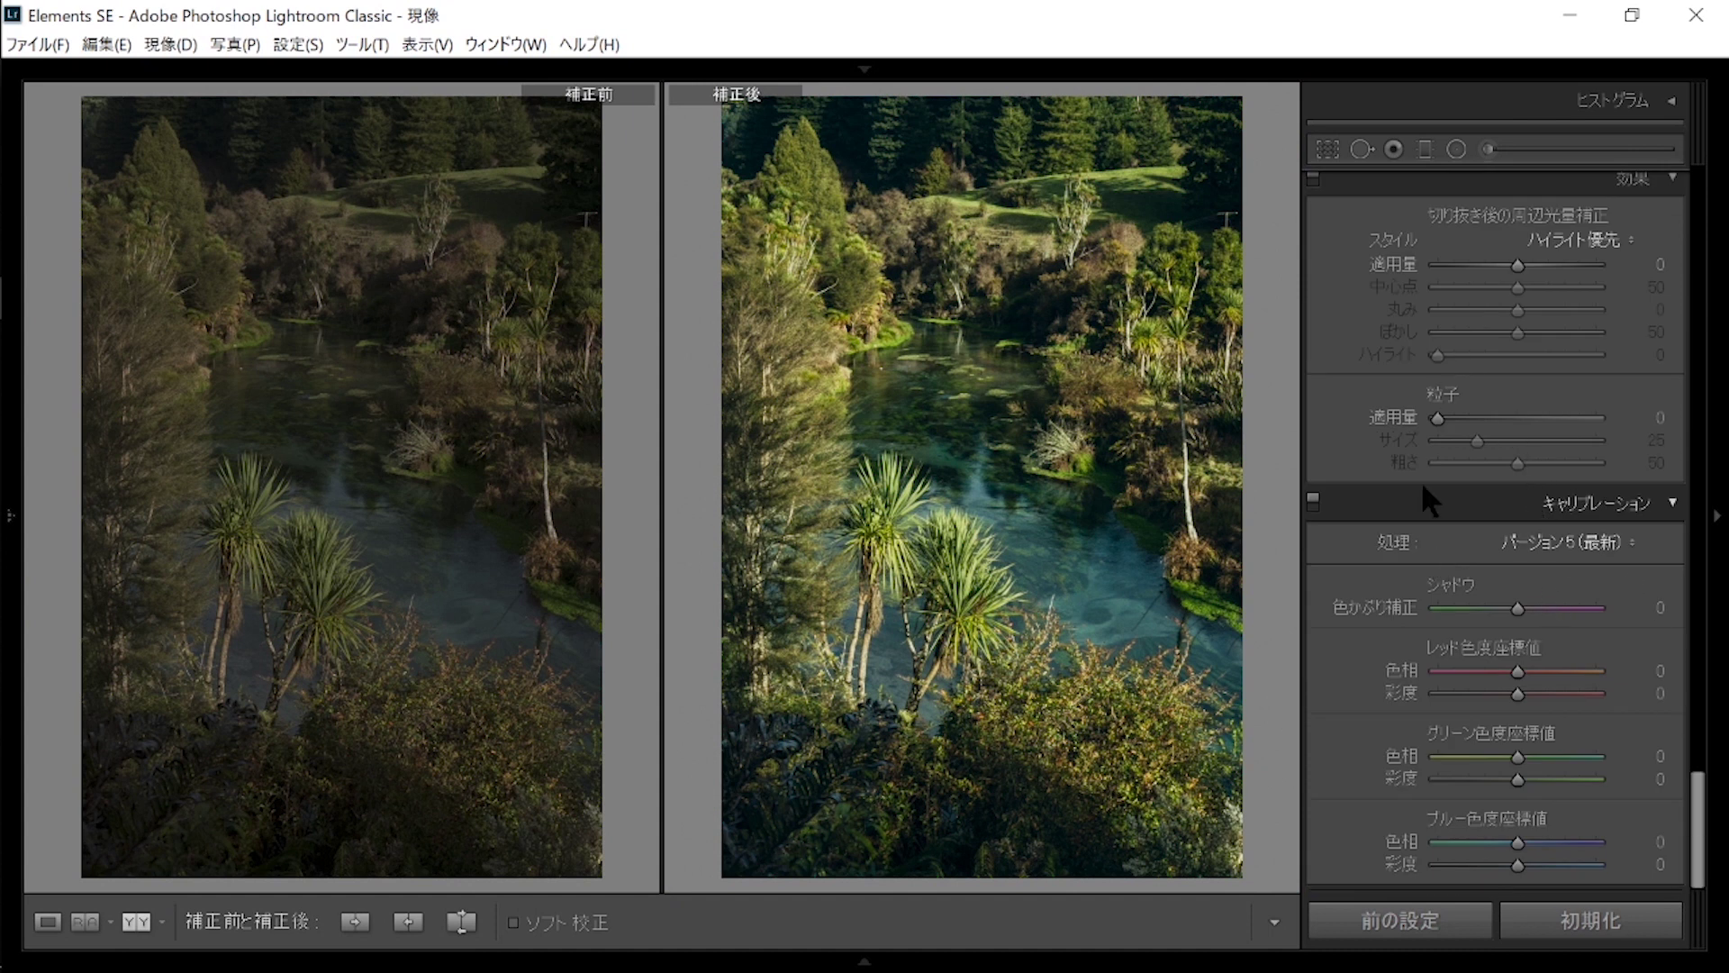
{"action": "left_click_drag", "start_coordinate": [1525, 600], "coordinate": [1511, 599]}
{"action": "double_click", "coordinate": [1518, 603]}
{"action": "key", "text": "z"}
{"action": "key", "text": "z"}
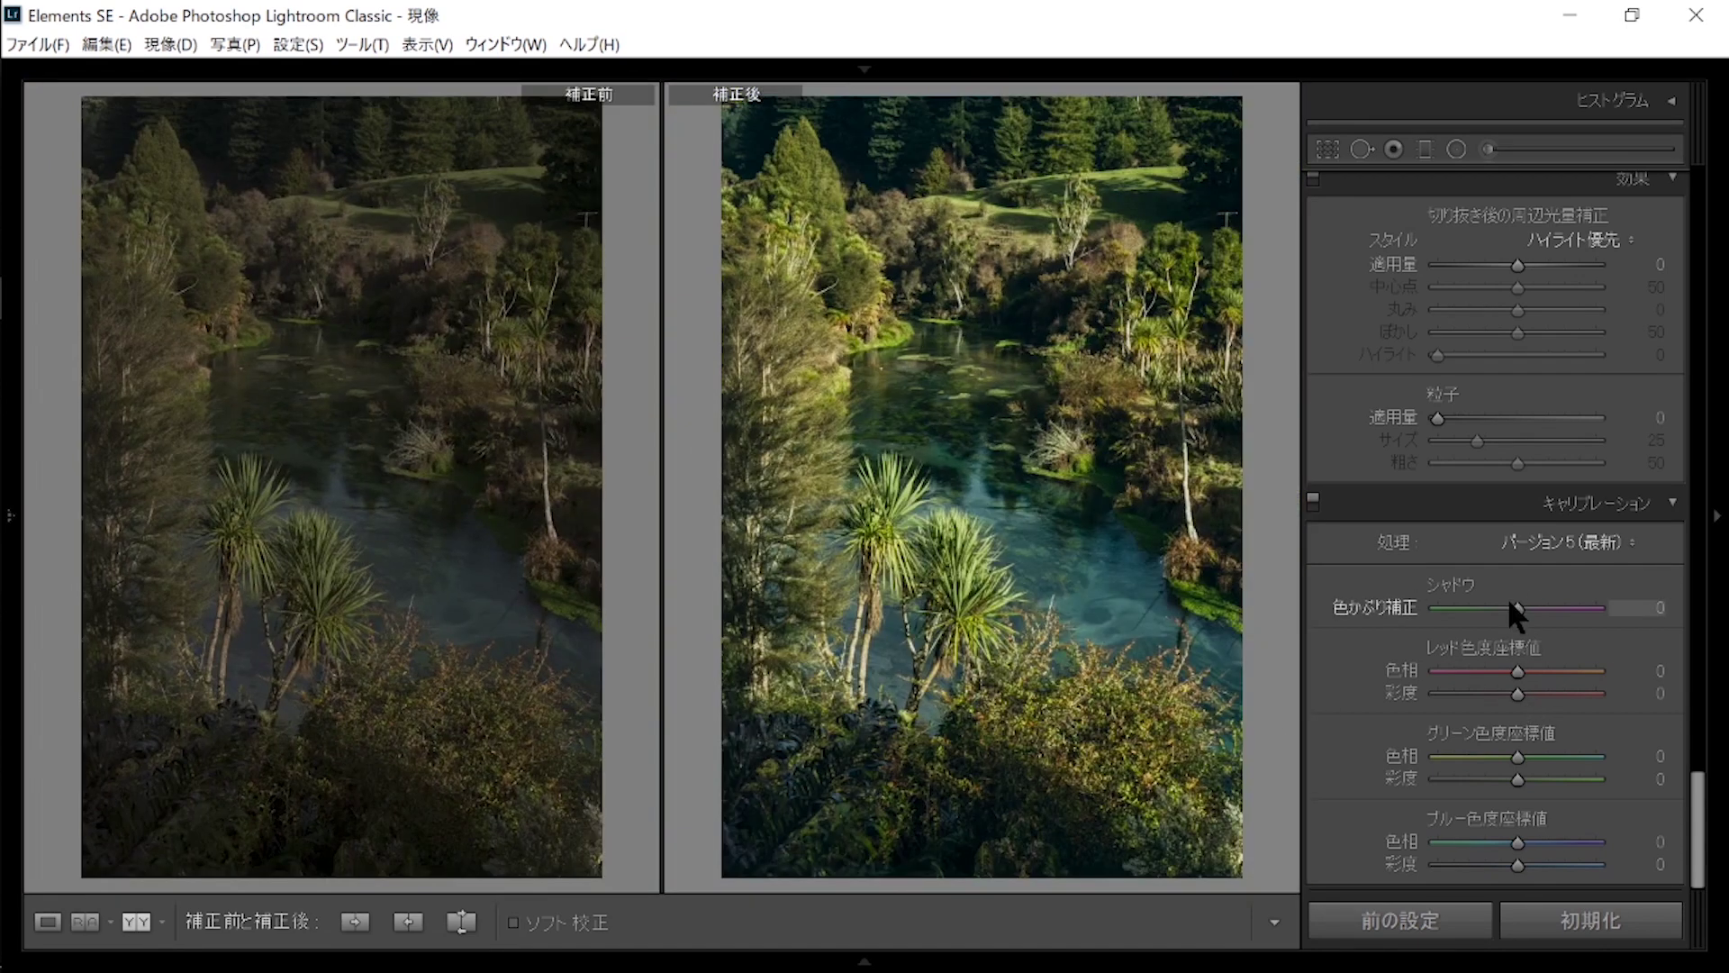
{"action": "left_click_drag", "start_coordinate": [1517, 604], "coordinate": [1509, 603]}
Test the lens profile correction on and off, and set the manual defringe amounts for purple and green to 10 each.
{"action": "left_click", "coordinate": [1695, 711]}
{"action": "left_click_drag", "start_coordinate": [1694, 711], "coordinate": [1684, 674]}
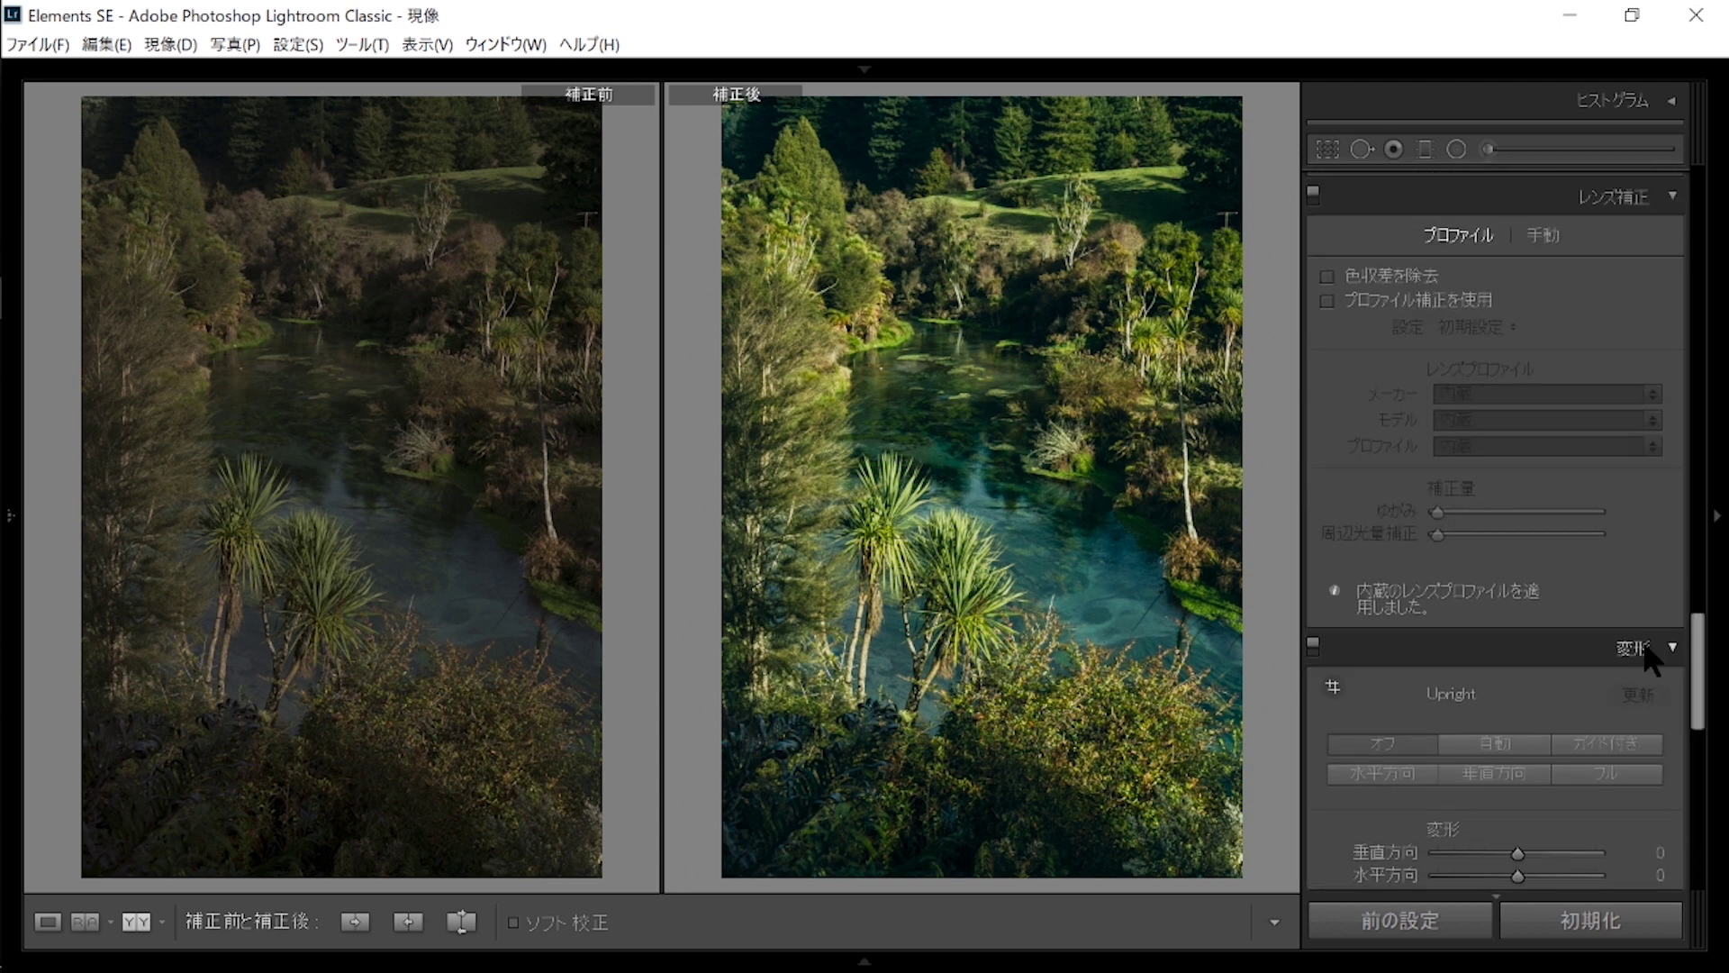
{"action": "left_click", "coordinate": [1387, 300]}
{"action": "left_click", "coordinate": [1364, 299]}
{"action": "left_click", "coordinate": [1543, 234]}
{"action": "left_click", "coordinate": [1517, 401]}
{"action": "left_click", "coordinate": [1516, 447]}
Set the calibration primary hues to Red +40, Green +75 and Blue −30.
{"action": "scroll", "coordinate": [1516, 540], "scroll_direction": "down", "scroll_amount": 10}
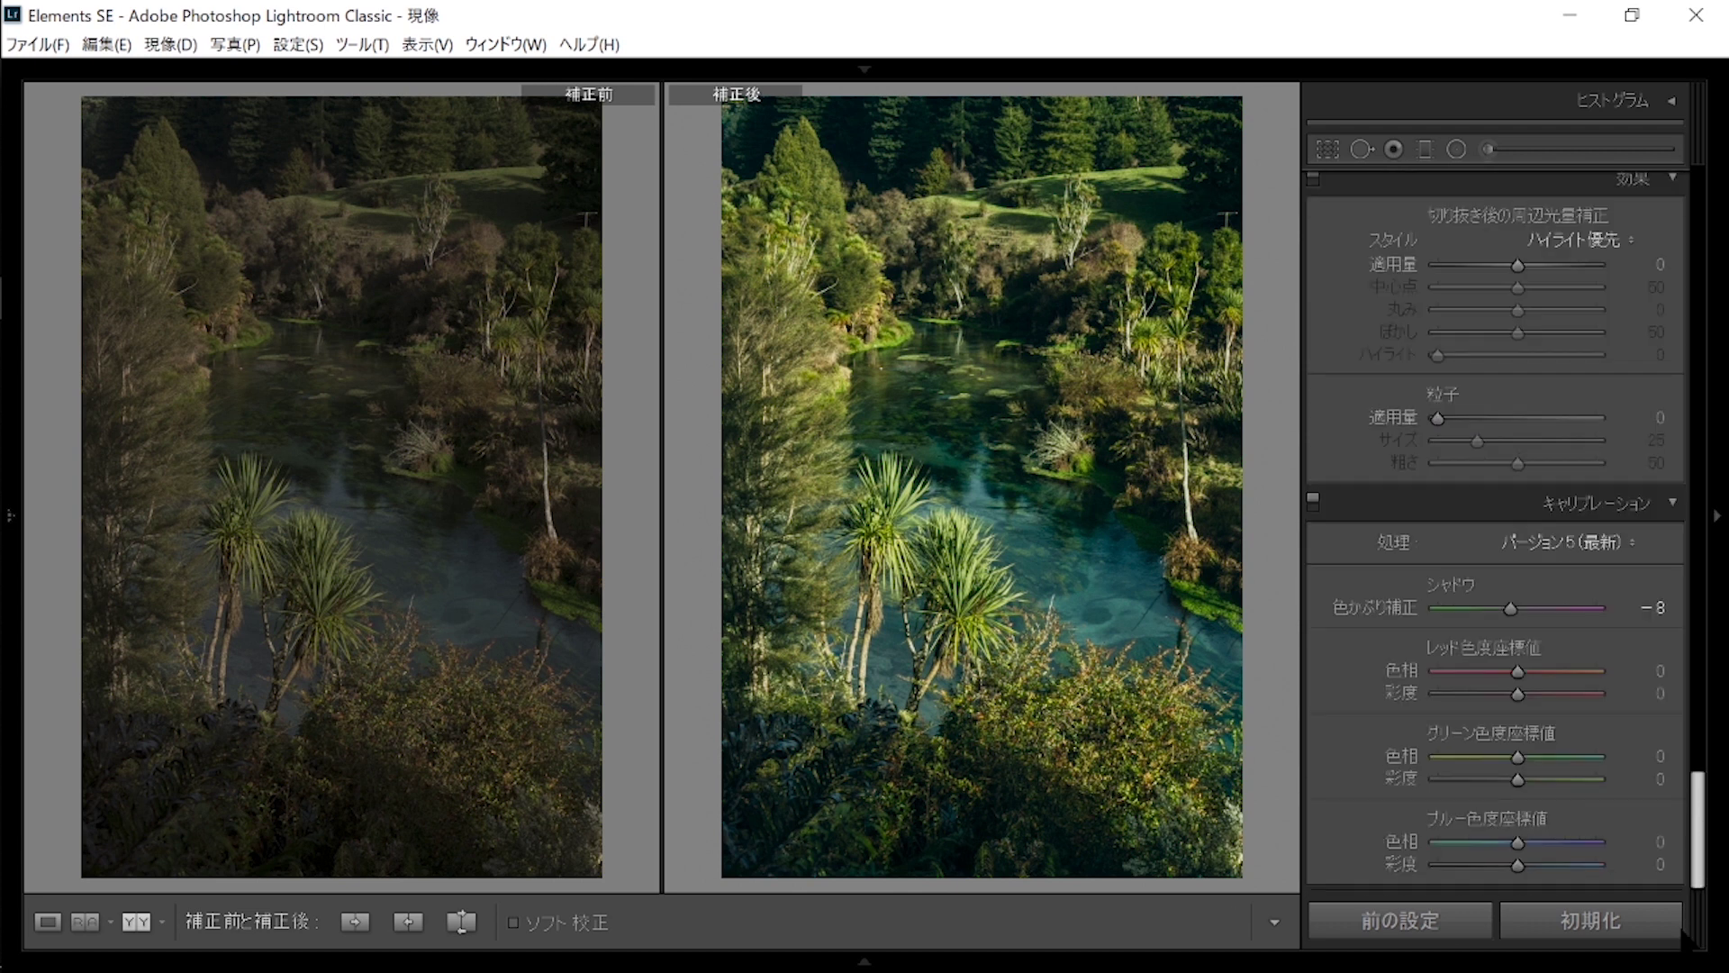
{"action": "mouse_move", "coordinate": [1516, 672]}
{"action": "left_mouse_down"}
{"action": "mouse_move", "coordinate": [1467, 667]}
{"action": "mouse_move", "coordinate": [1534, 659]}
{"action": "left_mouse_up"}
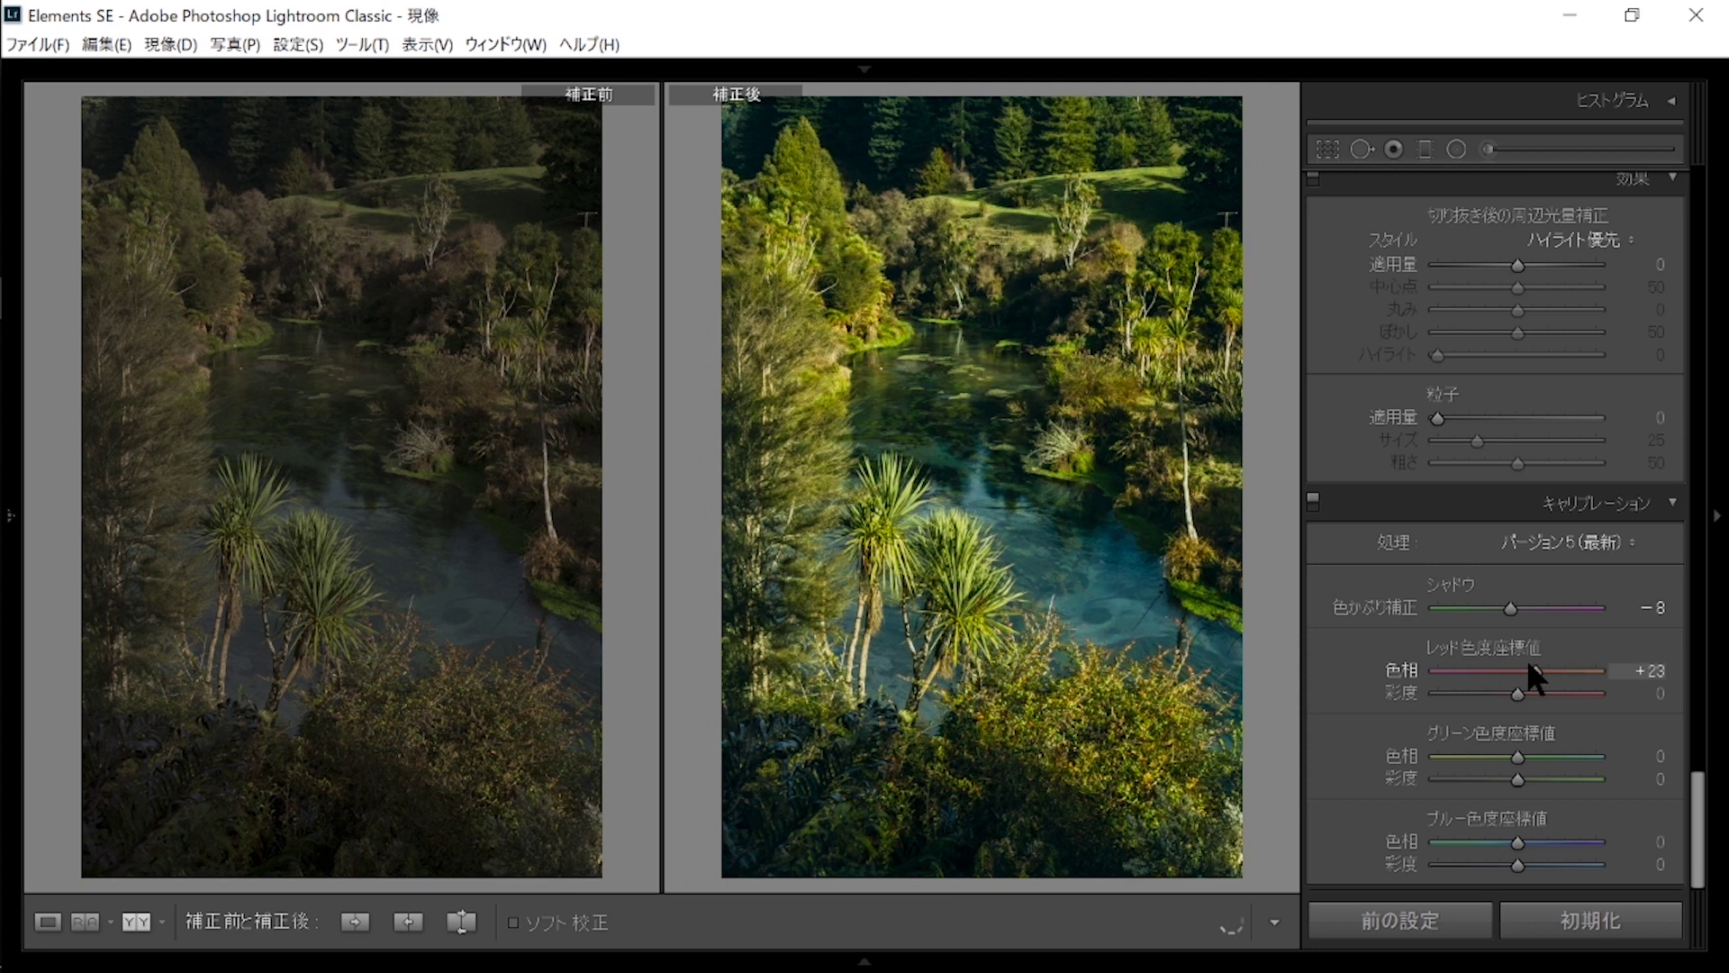
{"action": "mouse_move", "coordinate": [1518, 843]}
{"action": "left_mouse_down"}
{"action": "mouse_move", "coordinate": [1465, 839]}
{"action": "mouse_move", "coordinate": [1491, 839]}
{"action": "left_mouse_up"}
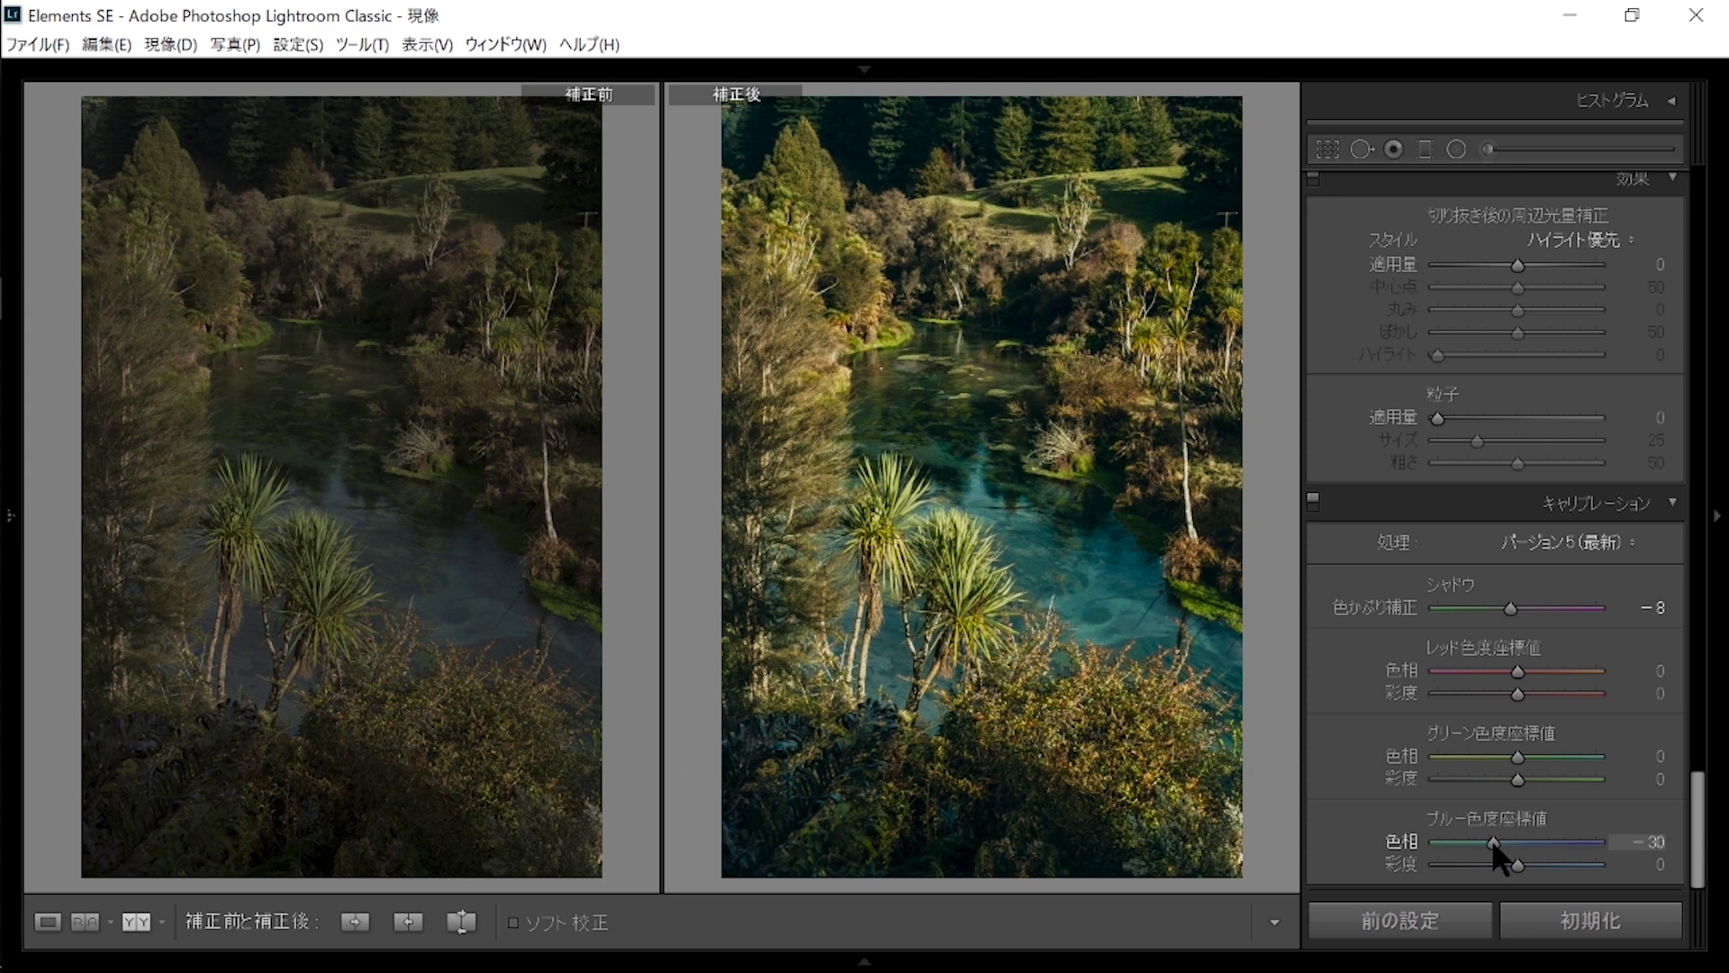
{"action": "left_click_drag", "start_coordinate": [1575, 758], "coordinate": [1661, 743]}
{"action": "left_click_drag", "start_coordinate": [1541, 672], "coordinate": [1548, 672]}
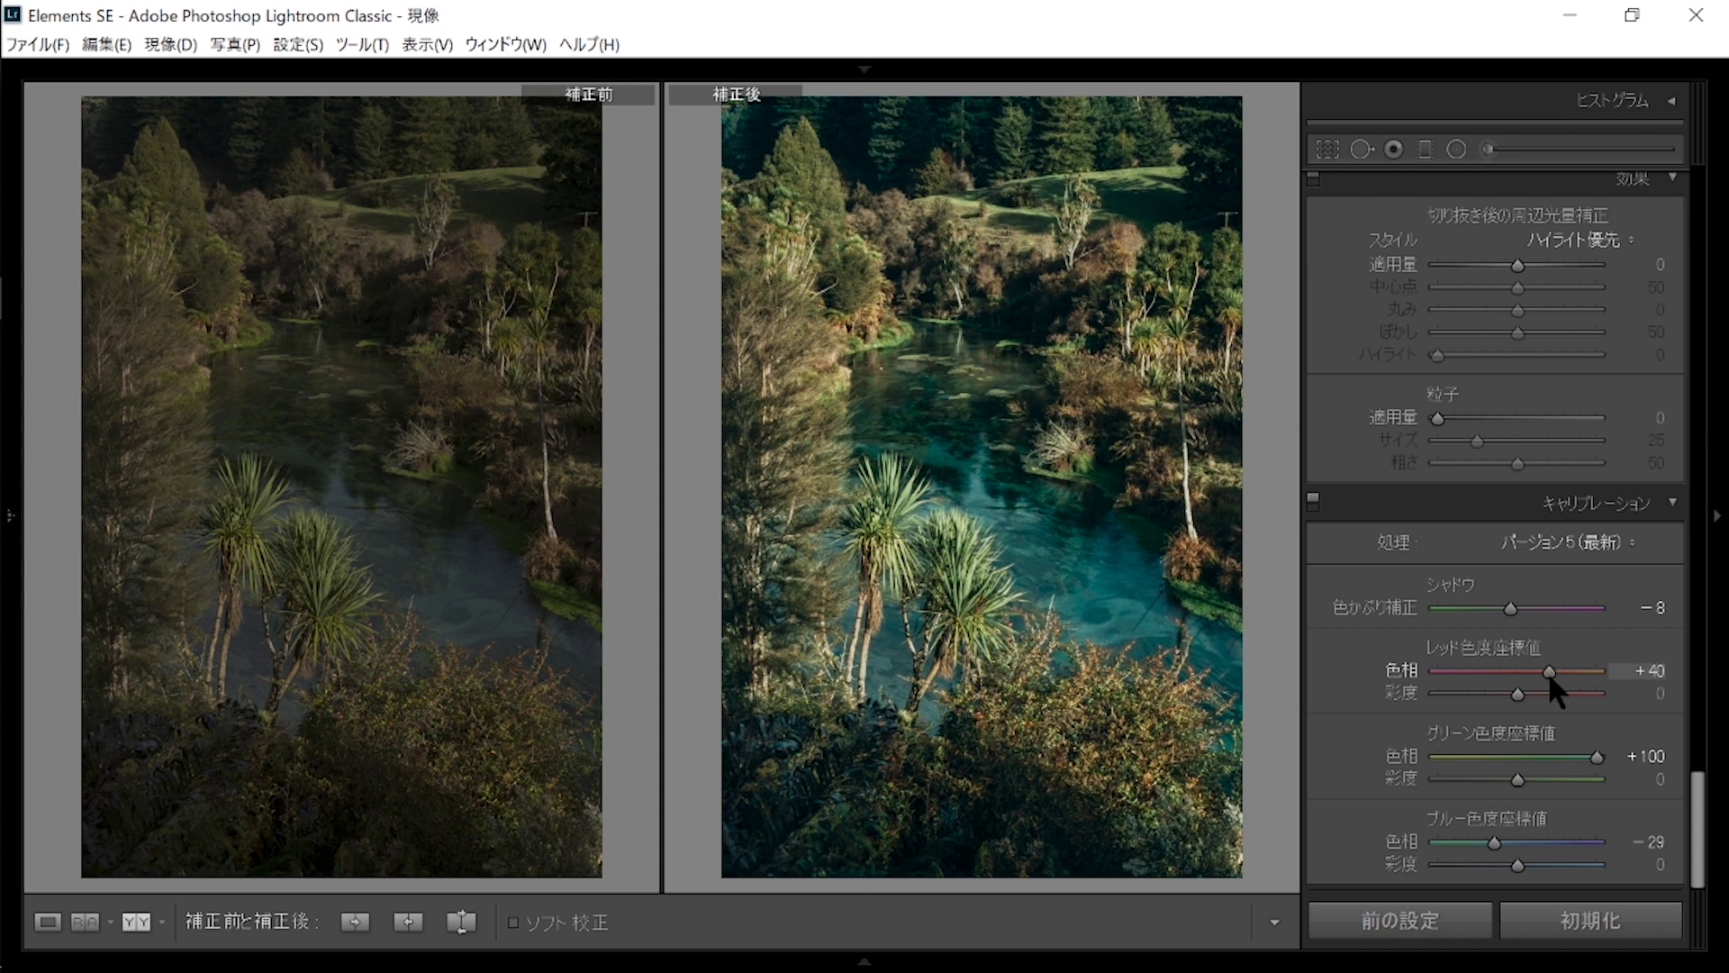
{"action": "left_click_drag", "start_coordinate": [1491, 842], "coordinate": [1488, 834]}
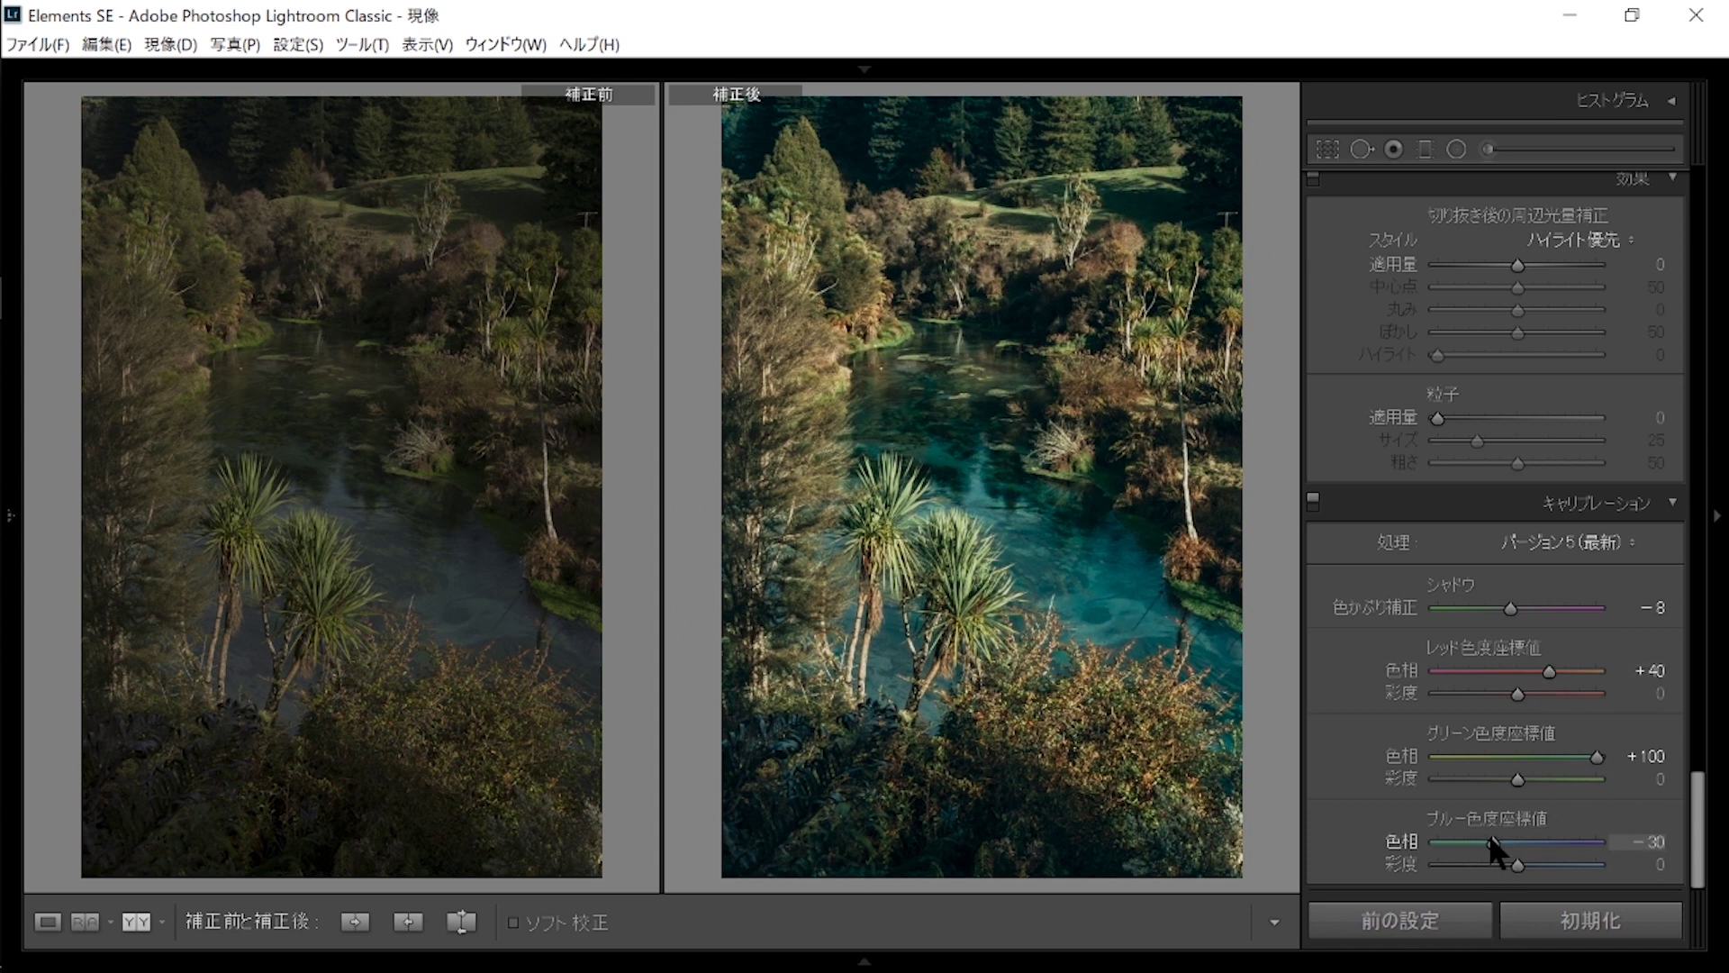
{"action": "mouse_move", "coordinate": [1549, 755]}
{"action": "left_mouse_down"}
{"action": "mouse_move", "coordinate": [1457, 755]}
{"action": "mouse_move", "coordinate": [1572, 755]}
{"action": "left_mouse_up"}
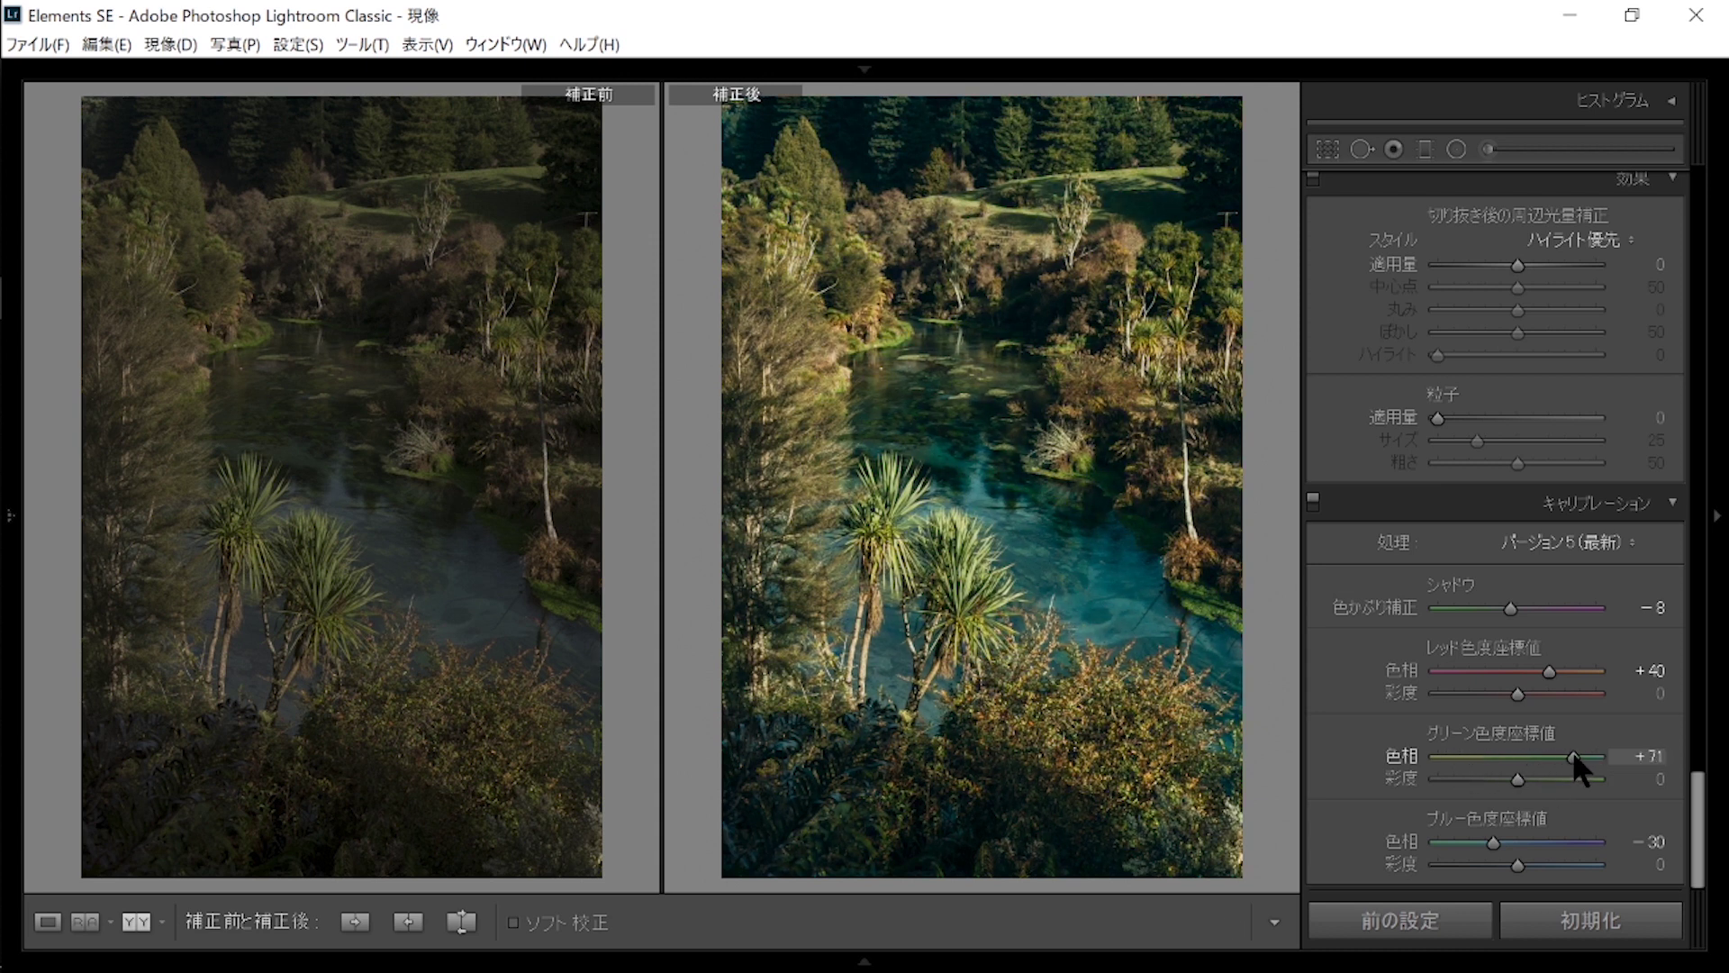
{"action": "left_click_drag", "start_coordinate": [1573, 755], "coordinate": [1575, 755]}
Check the trees and foreground bush up close, and set the Blue primary saturation to +41.
{"action": "left_click", "coordinate": [873, 302]}
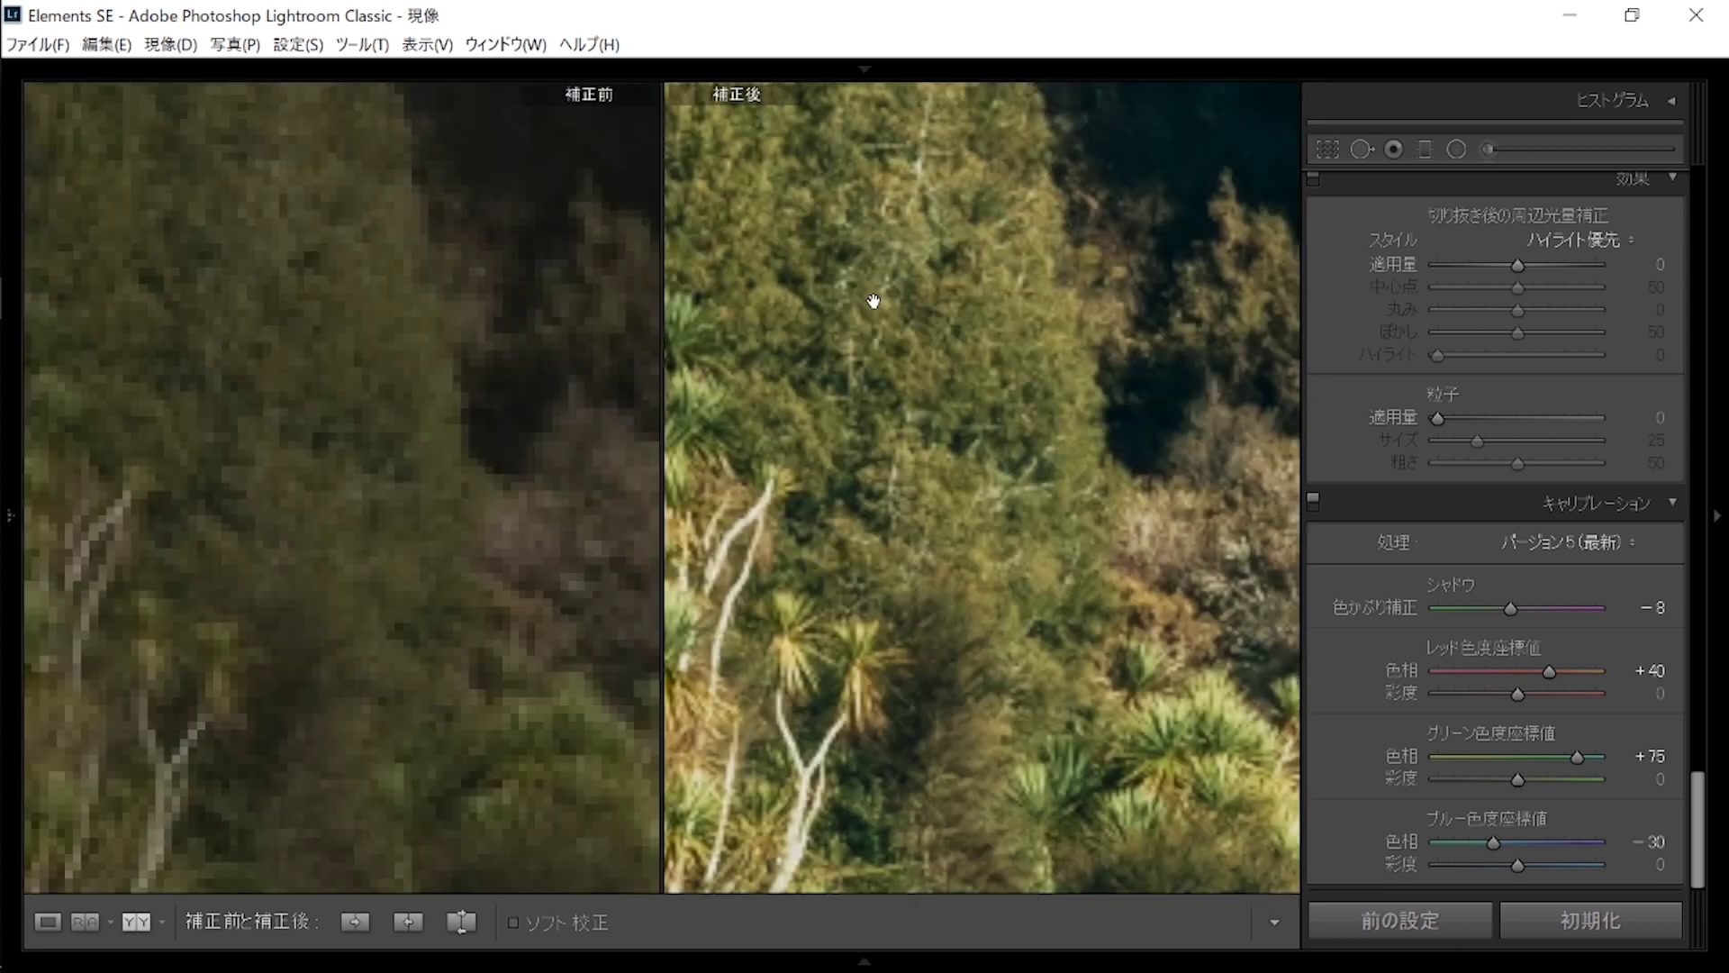
{"action": "left_click_drag", "start_coordinate": [909, 526], "coordinate": [1065, 597]}
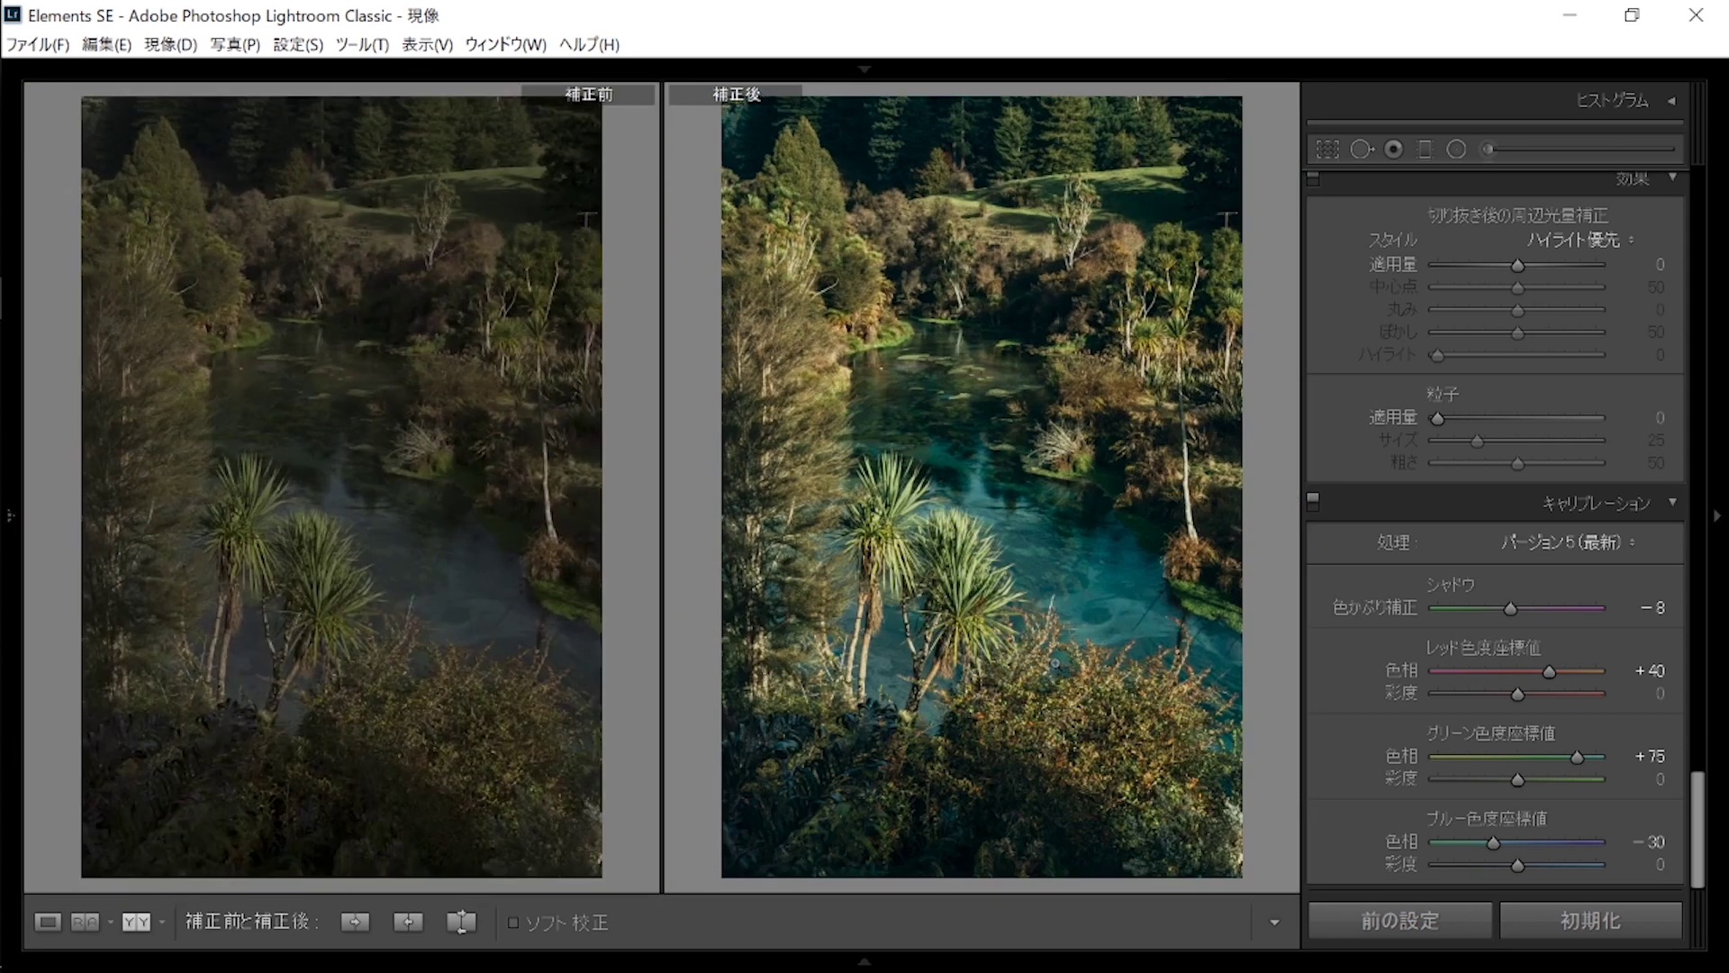
{"action": "left_click", "coordinate": [1058, 759]}
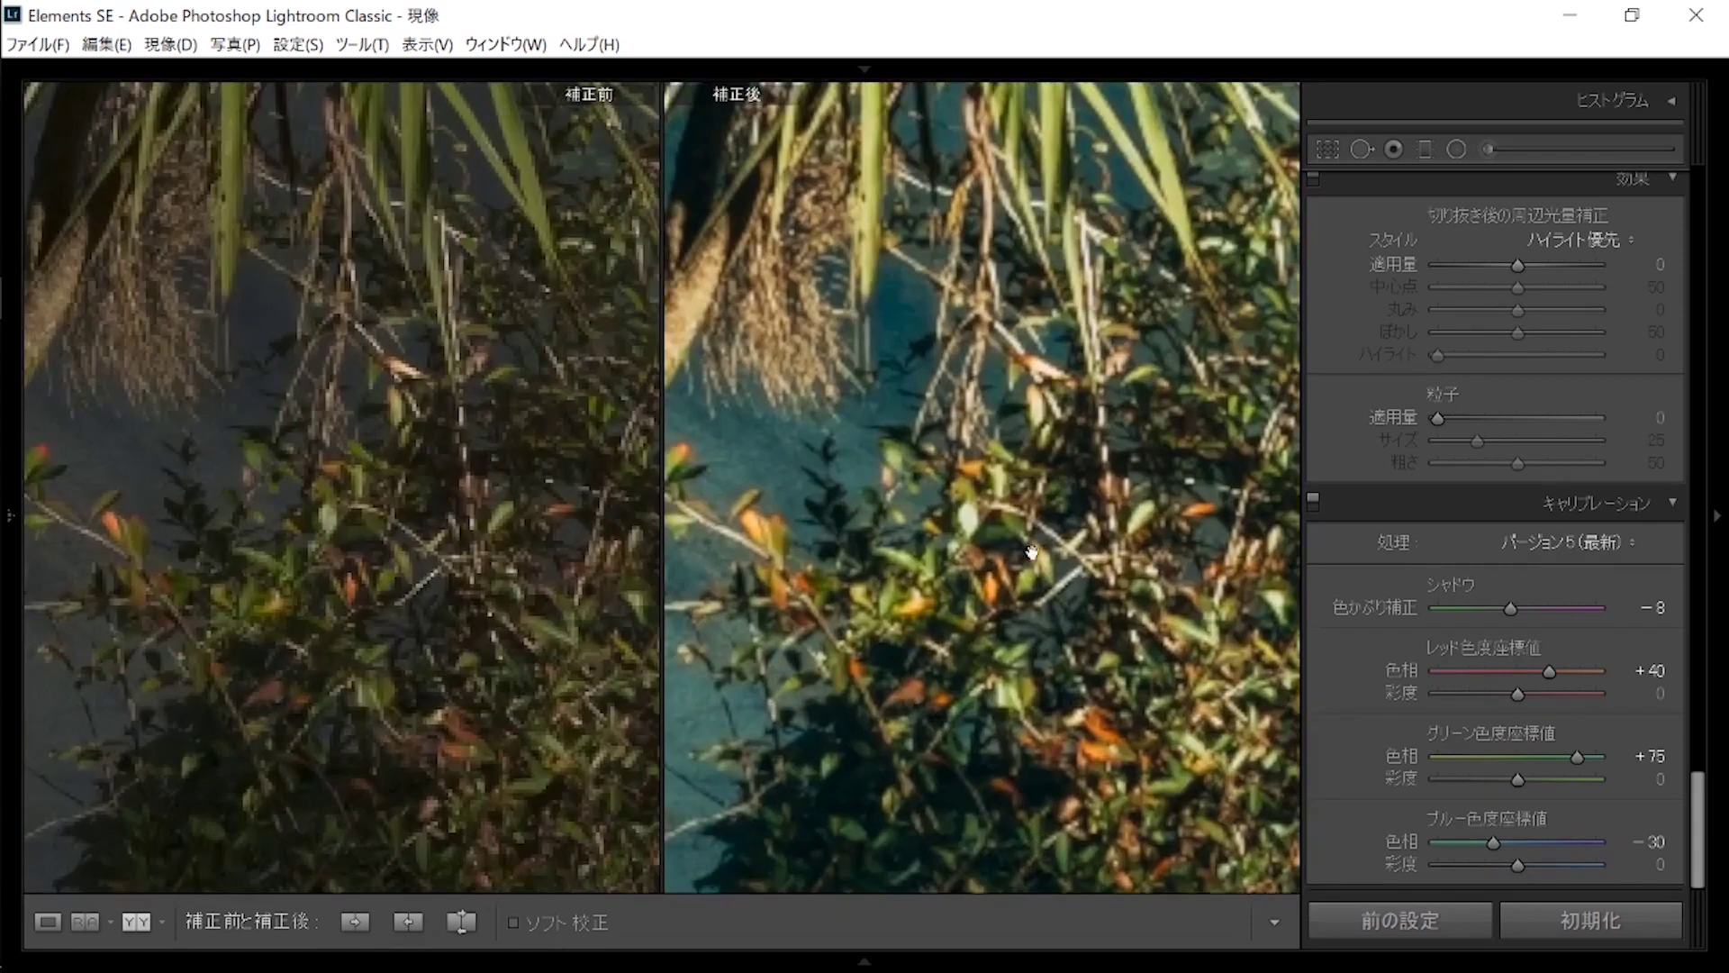
{"action": "left_click", "coordinate": [1052, 708]}
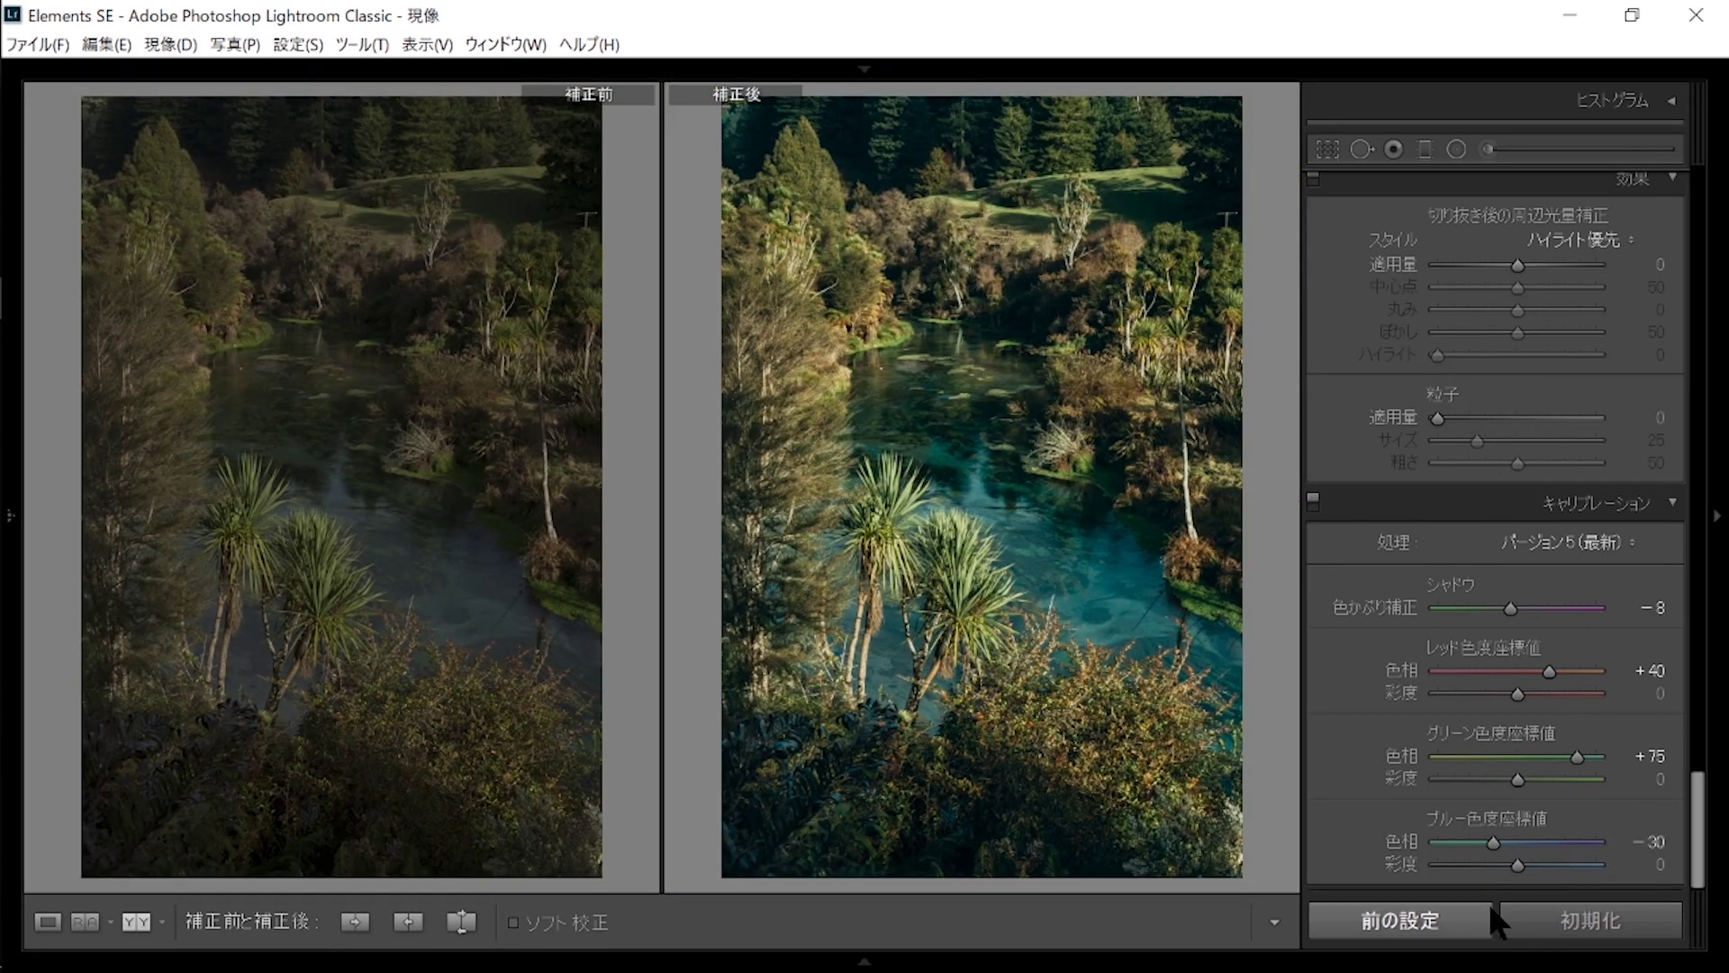
{"action": "left_click", "coordinate": [1560, 863]}
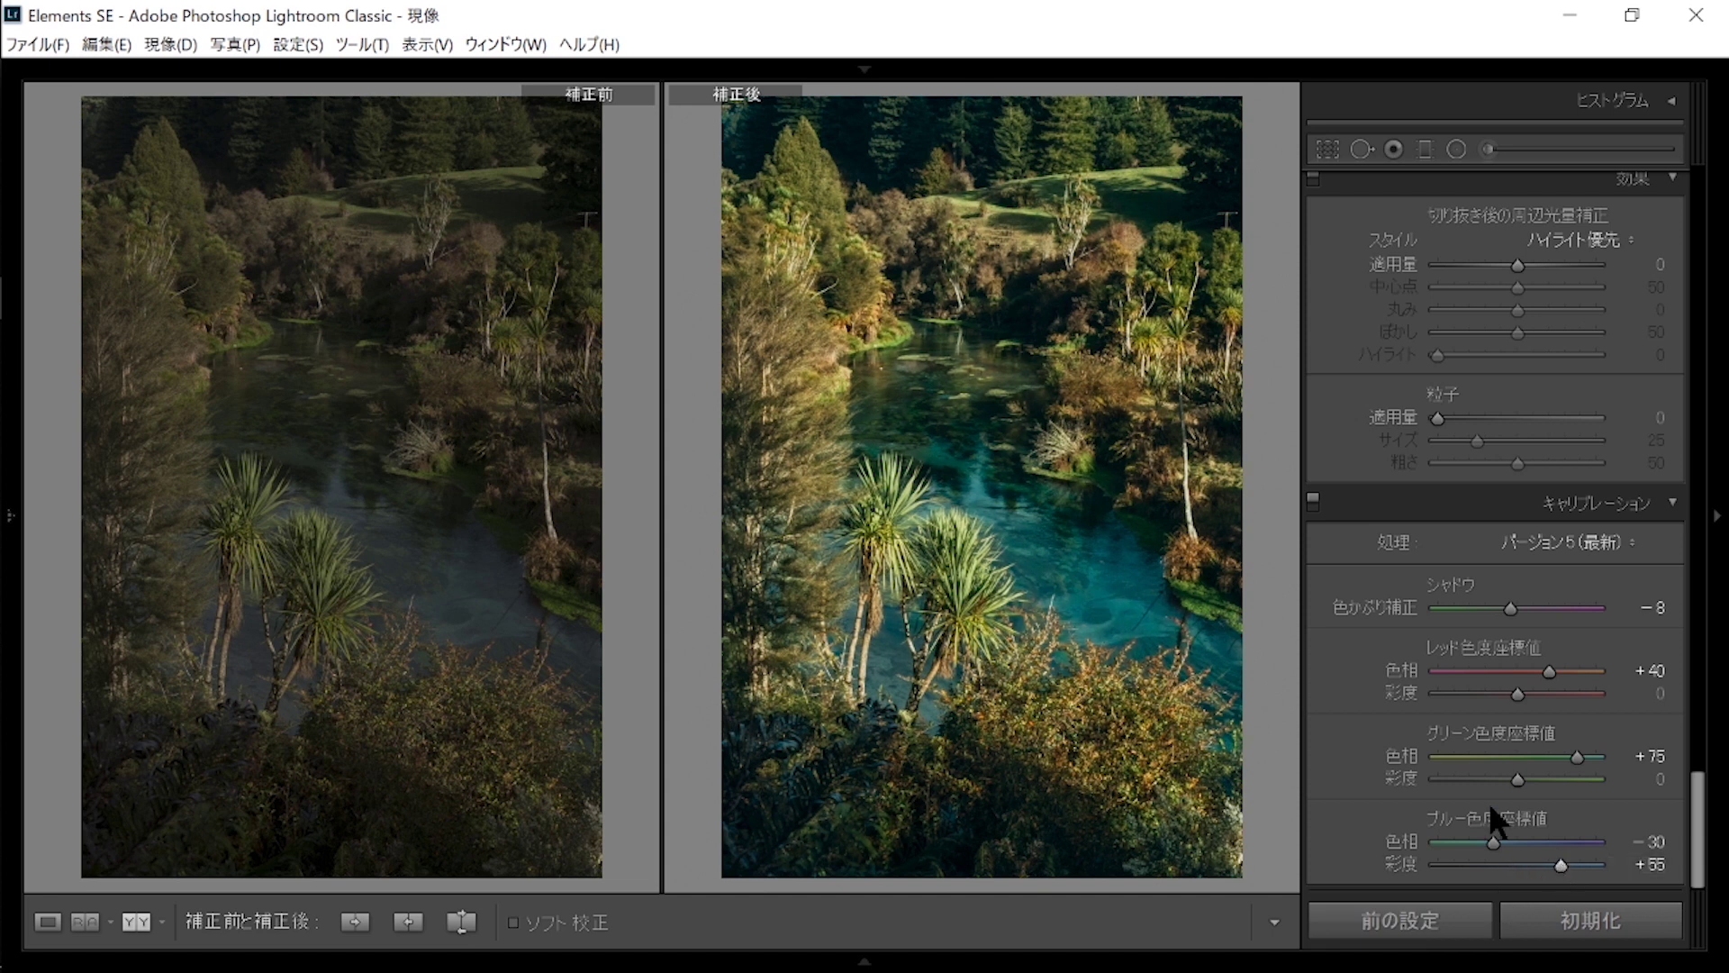
{"action": "left_click_drag", "start_coordinate": [1551, 859], "coordinate": [1549, 860]}
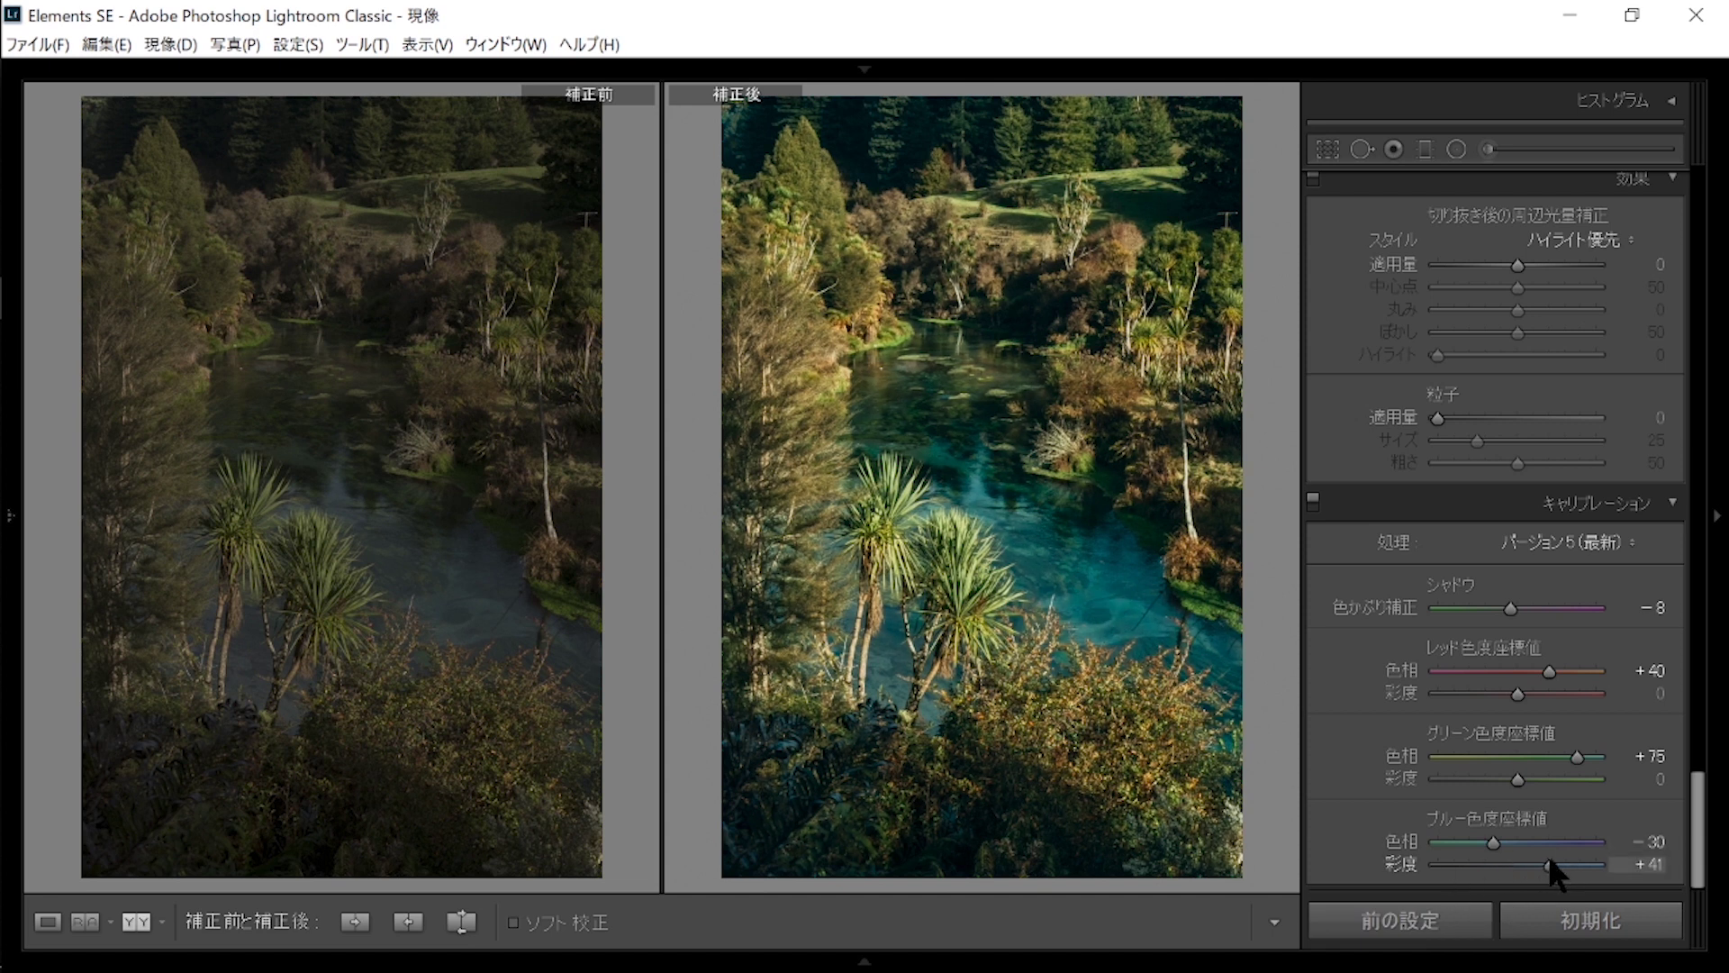
Set the Red and Green primary saturations to +10 each, and raise the Green primary hue to +89.
{"action": "left_click_drag", "start_coordinate": [1564, 778], "coordinate": [1602, 789]}
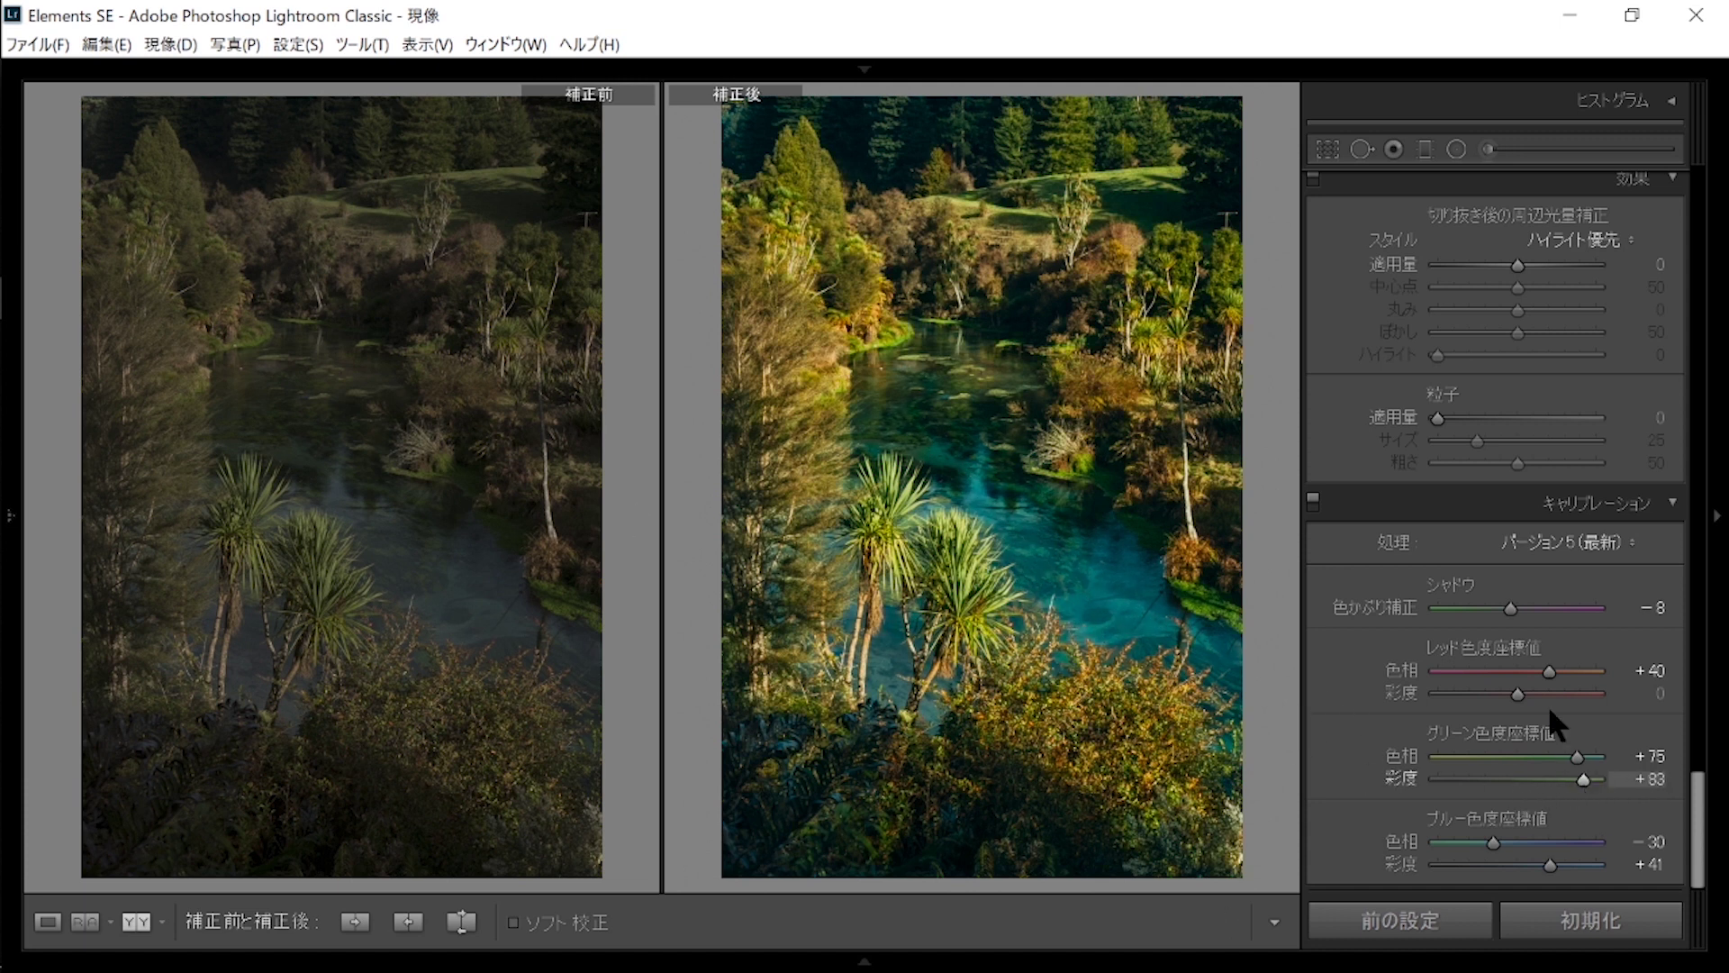
{"action": "left_click", "coordinate": [1581, 781]}
{"action": "double_click", "coordinate": [1583, 776]}
{"action": "mouse_move", "coordinate": [1515, 698]}
{"action": "left_mouse_down"}
{"action": "mouse_move", "coordinate": [1578, 695]}
{"action": "mouse_move", "coordinate": [1513, 695]}
{"action": "left_mouse_up"}
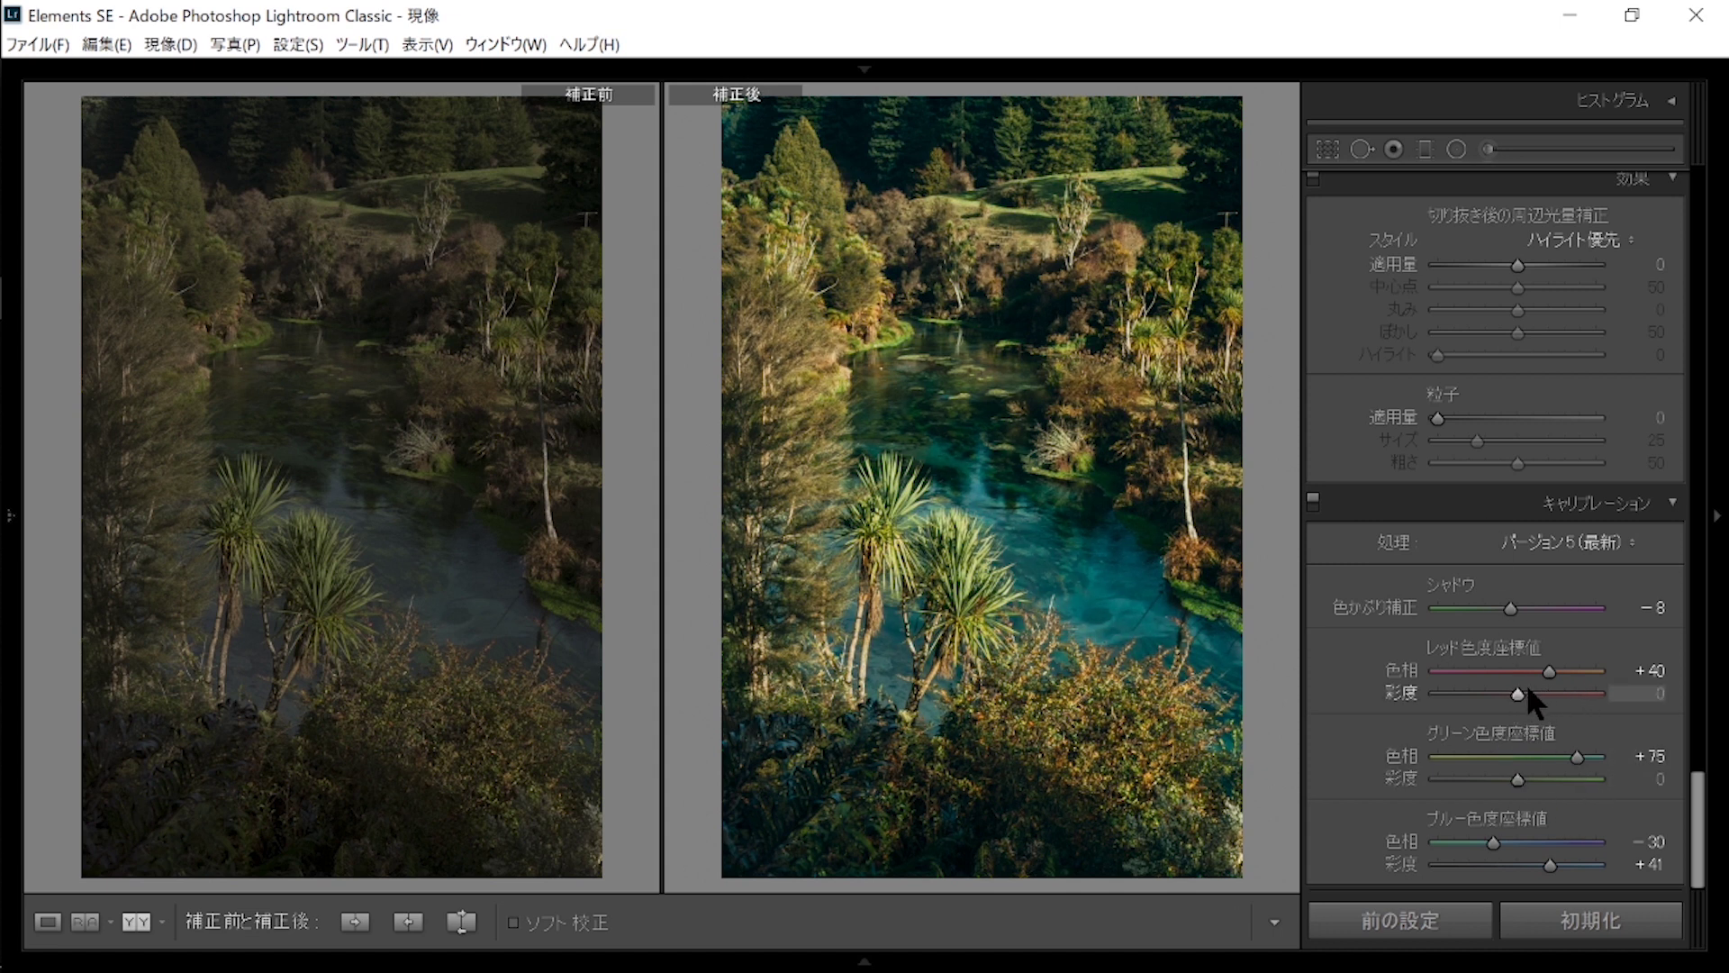
{"action": "left_click_drag", "start_coordinate": [1521, 687], "coordinate": [1529, 689]}
{"action": "left_click_drag", "start_coordinate": [1505, 776], "coordinate": [1517, 776]}
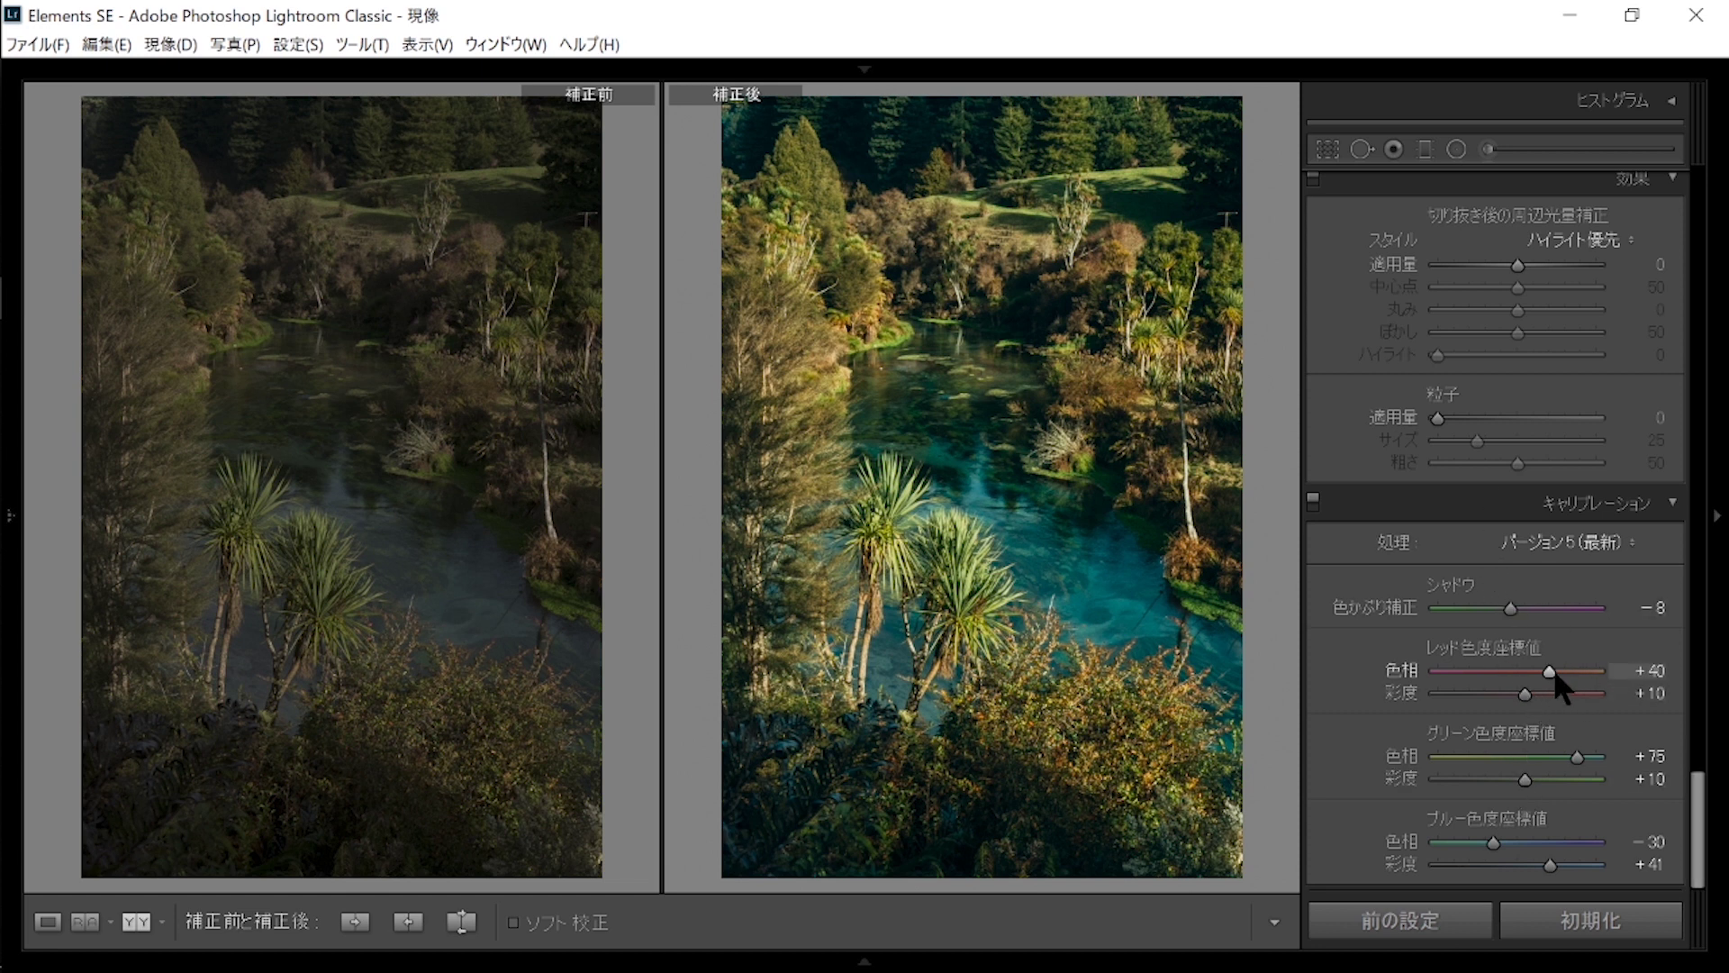
{"action": "mouse_move", "coordinate": [1576, 756]}
{"action": "left_mouse_down"}
{"action": "mouse_move", "coordinate": [1513, 755]}
{"action": "mouse_move", "coordinate": [1581, 752]}
{"action": "left_mouse_up"}
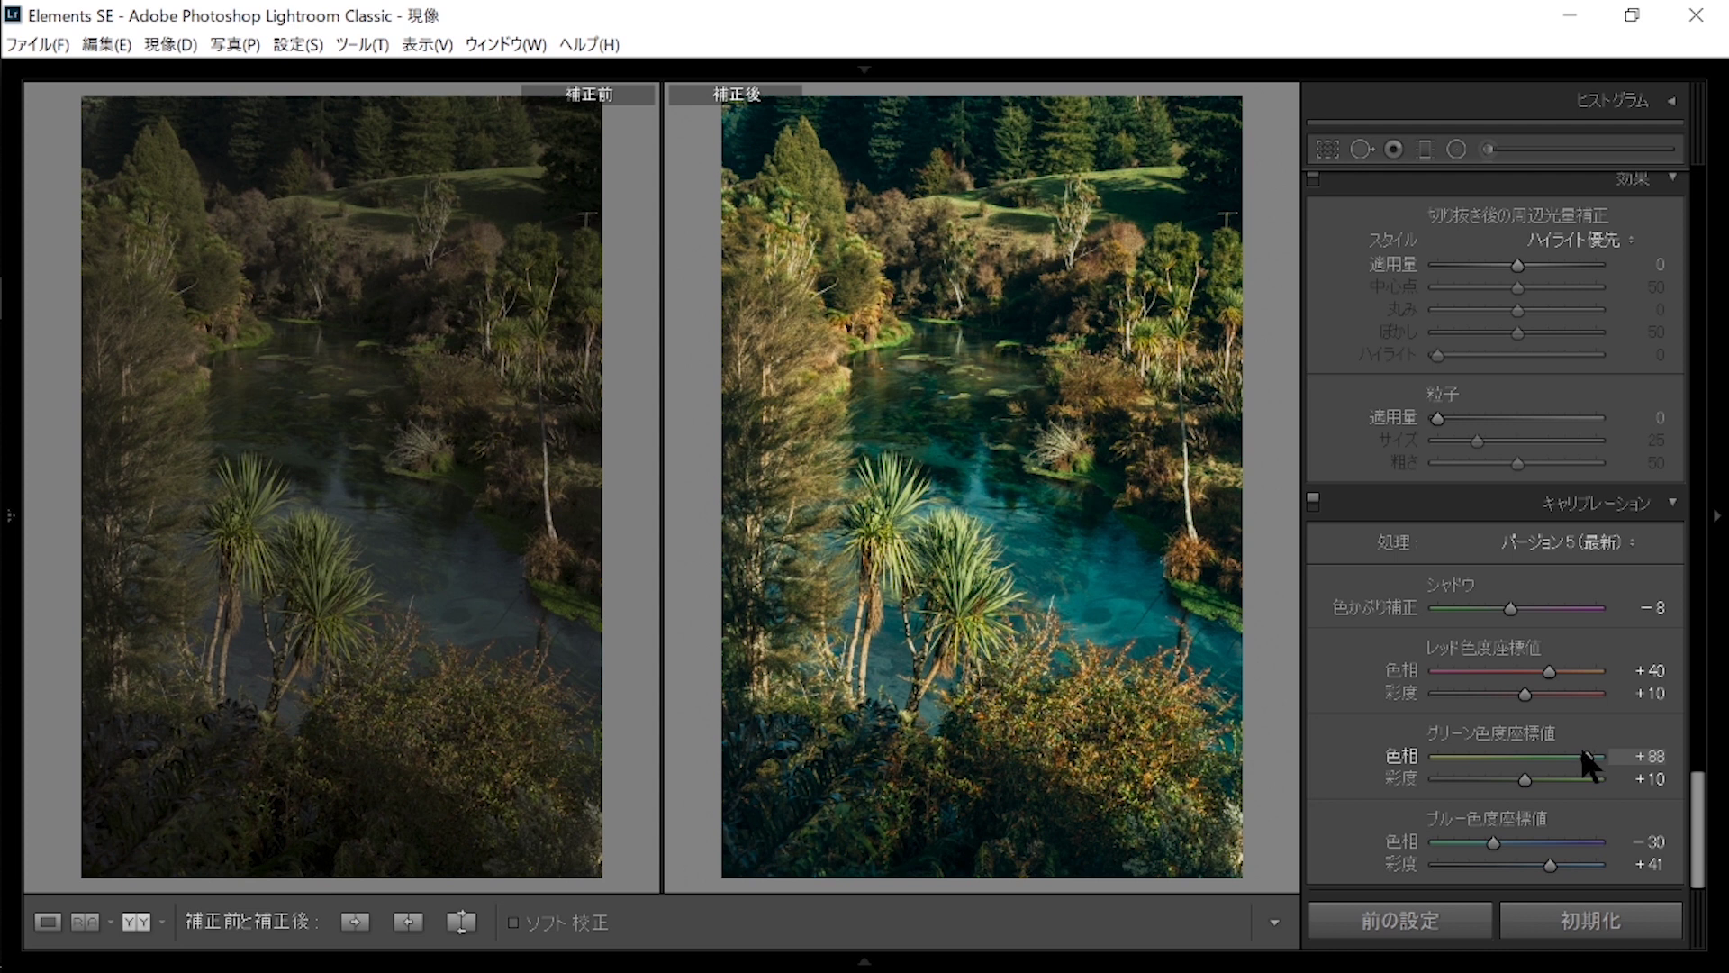
Fine-tune the HSL Green hue, trying a value of −26.
{"action": "left_click_drag", "start_coordinate": [1697, 823], "coordinate": [1697, 404]}
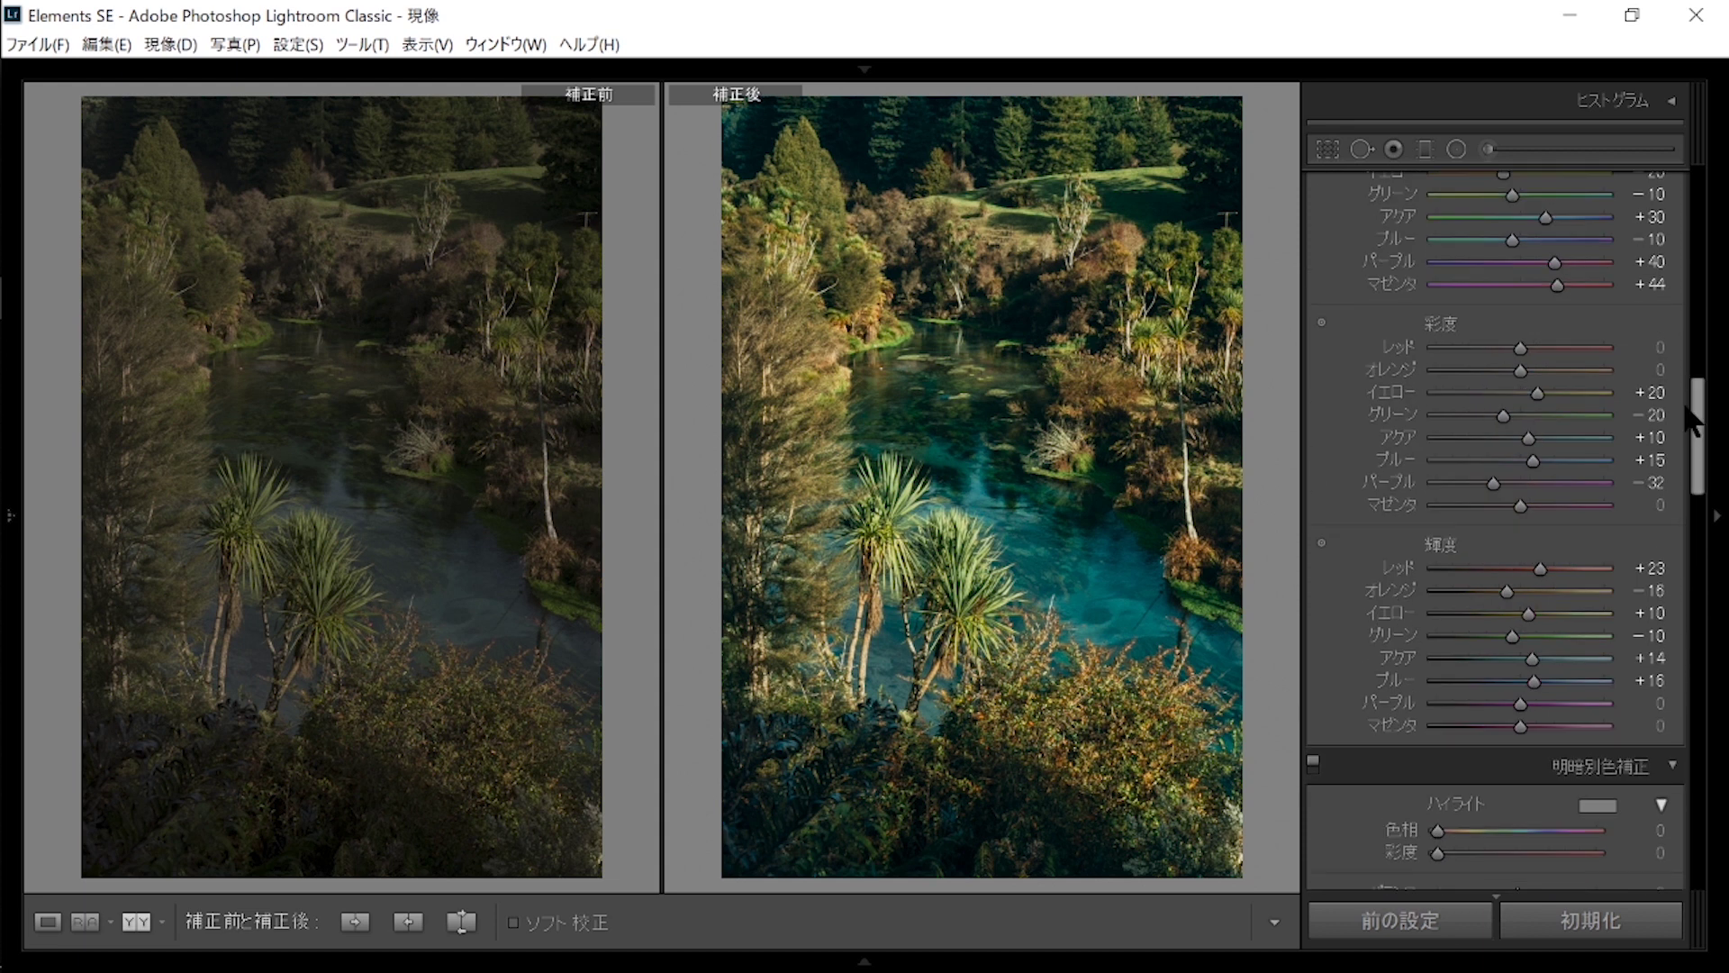
{"action": "left_click_drag", "start_coordinate": [1484, 344], "coordinate": [1490, 396]}
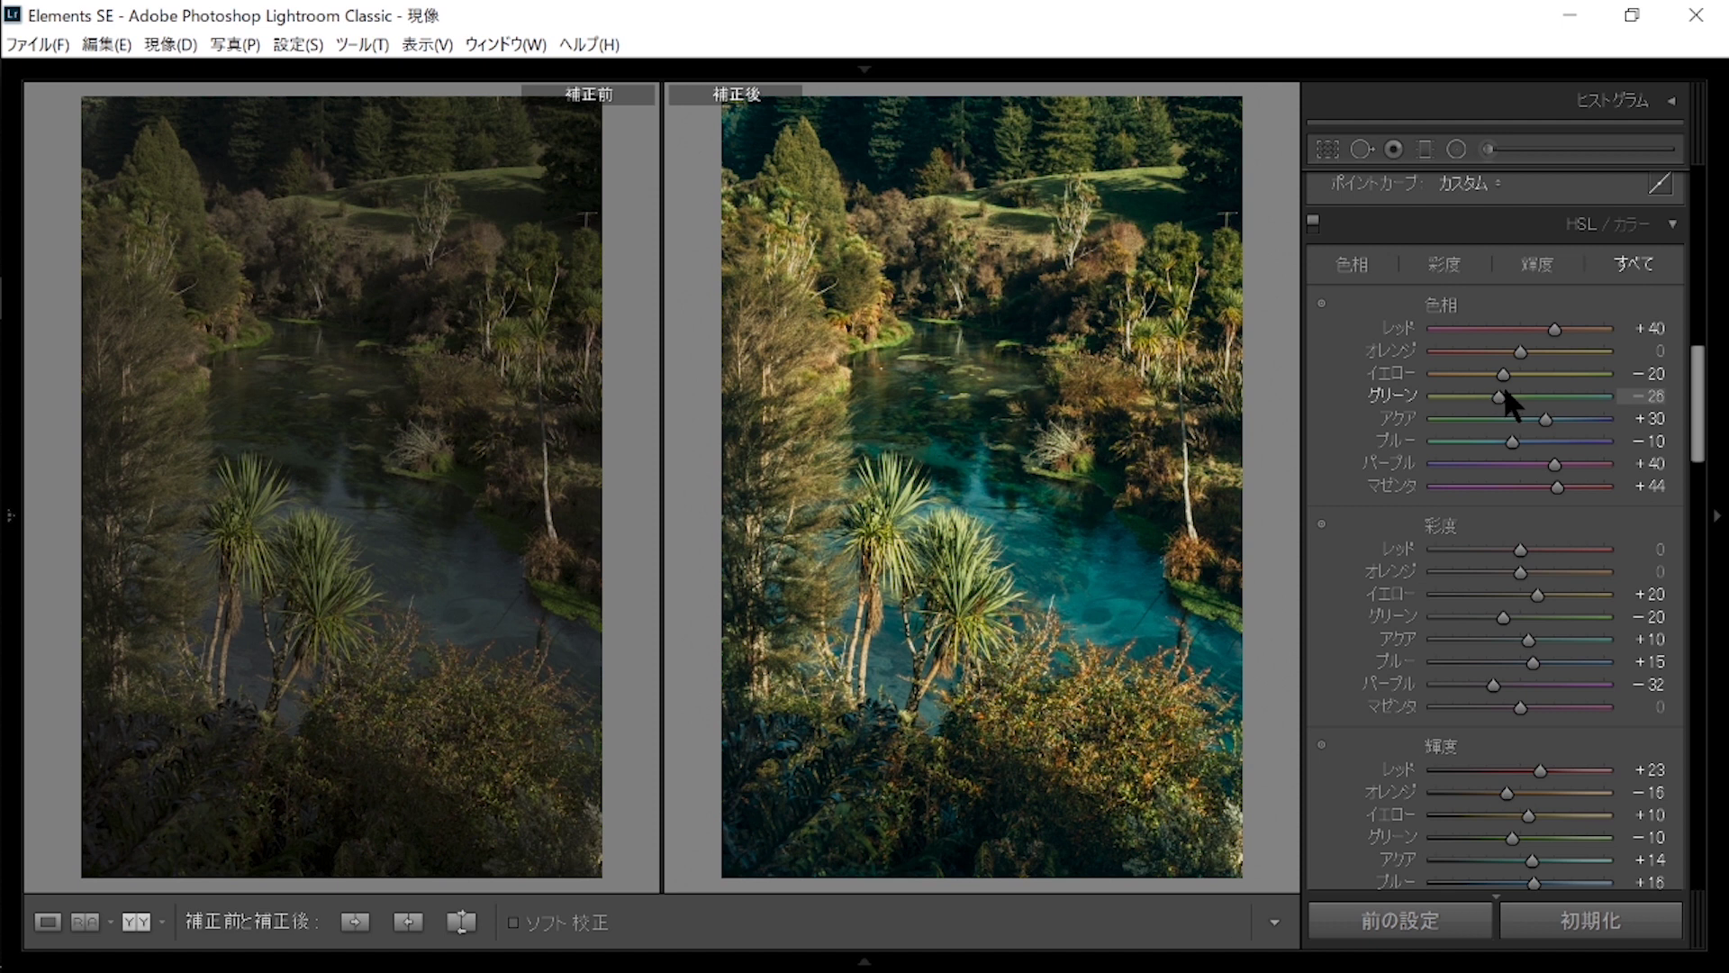
{"action": "left_click_drag", "start_coordinate": [1506, 394], "coordinate": [1528, 362]}
Set the sharpening to Amount 50, Radius 0.5 and Detail 100.
{"action": "left_click_drag", "start_coordinate": [1698, 378], "coordinate": [1698, 801]}
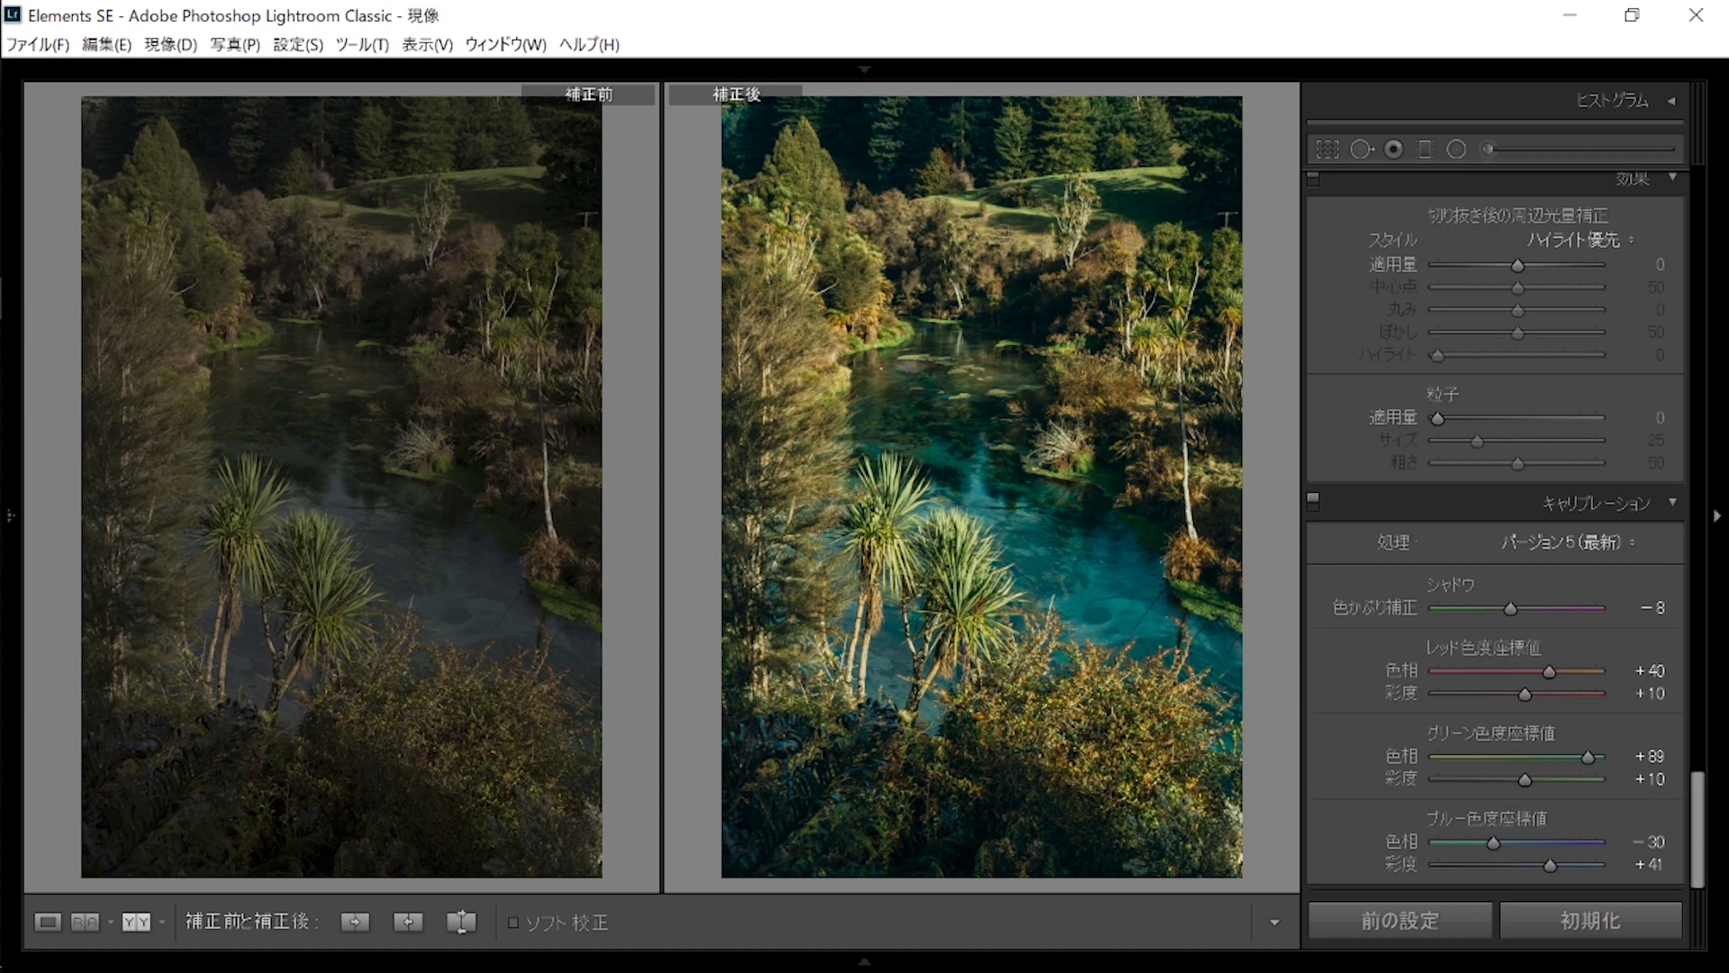
{"action": "left_click_drag", "start_coordinate": [1698, 802], "coordinate": [1698, 621]}
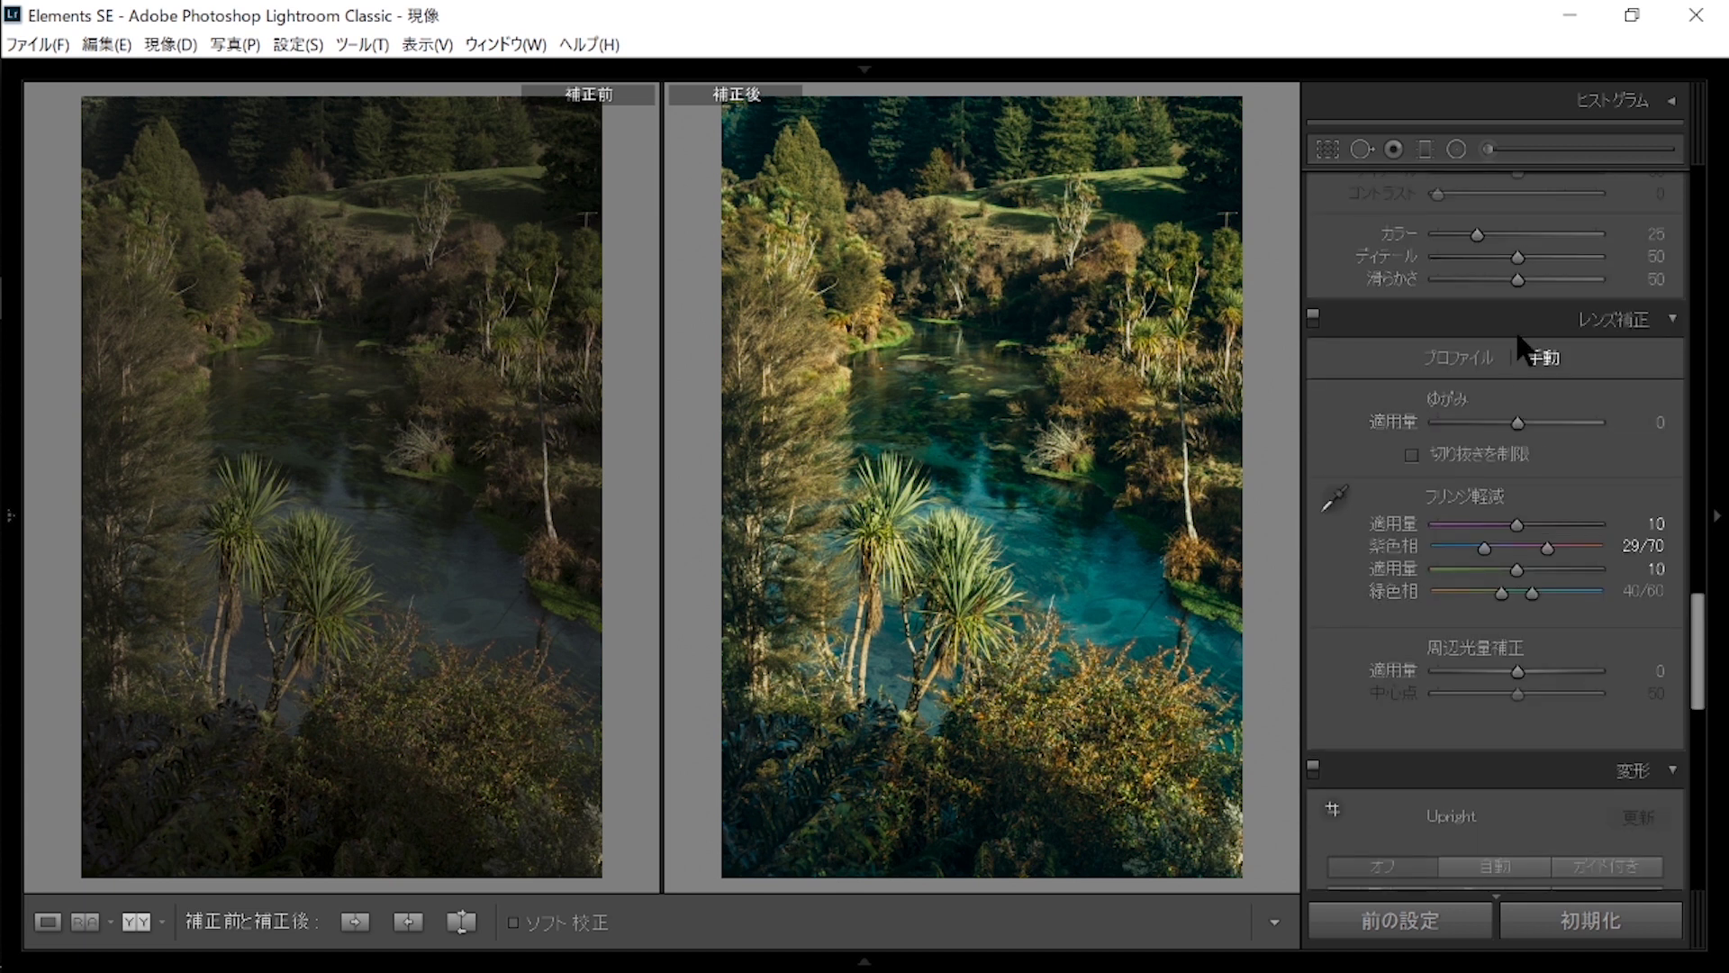
{"action": "scroll", "coordinate": [1522, 347], "scroll_direction": "up", "scroll_amount": 10}
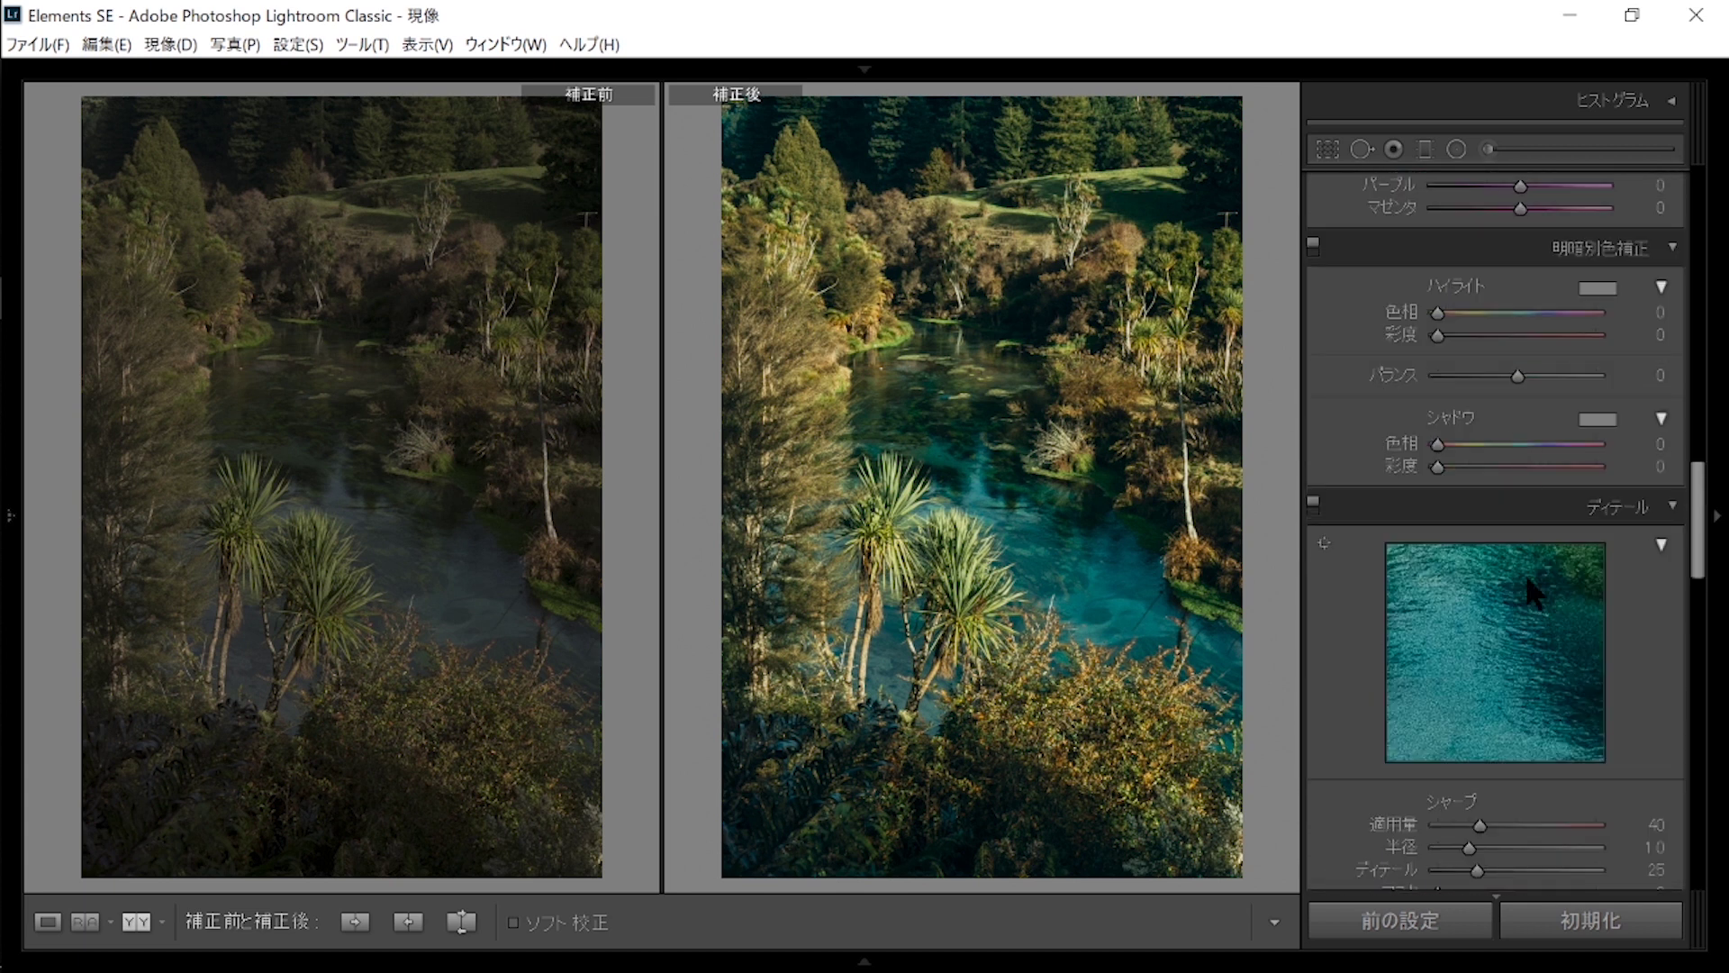
{"action": "scroll", "coordinate": [1480, 662], "scroll_direction": "down", "scroll_amount": 5}
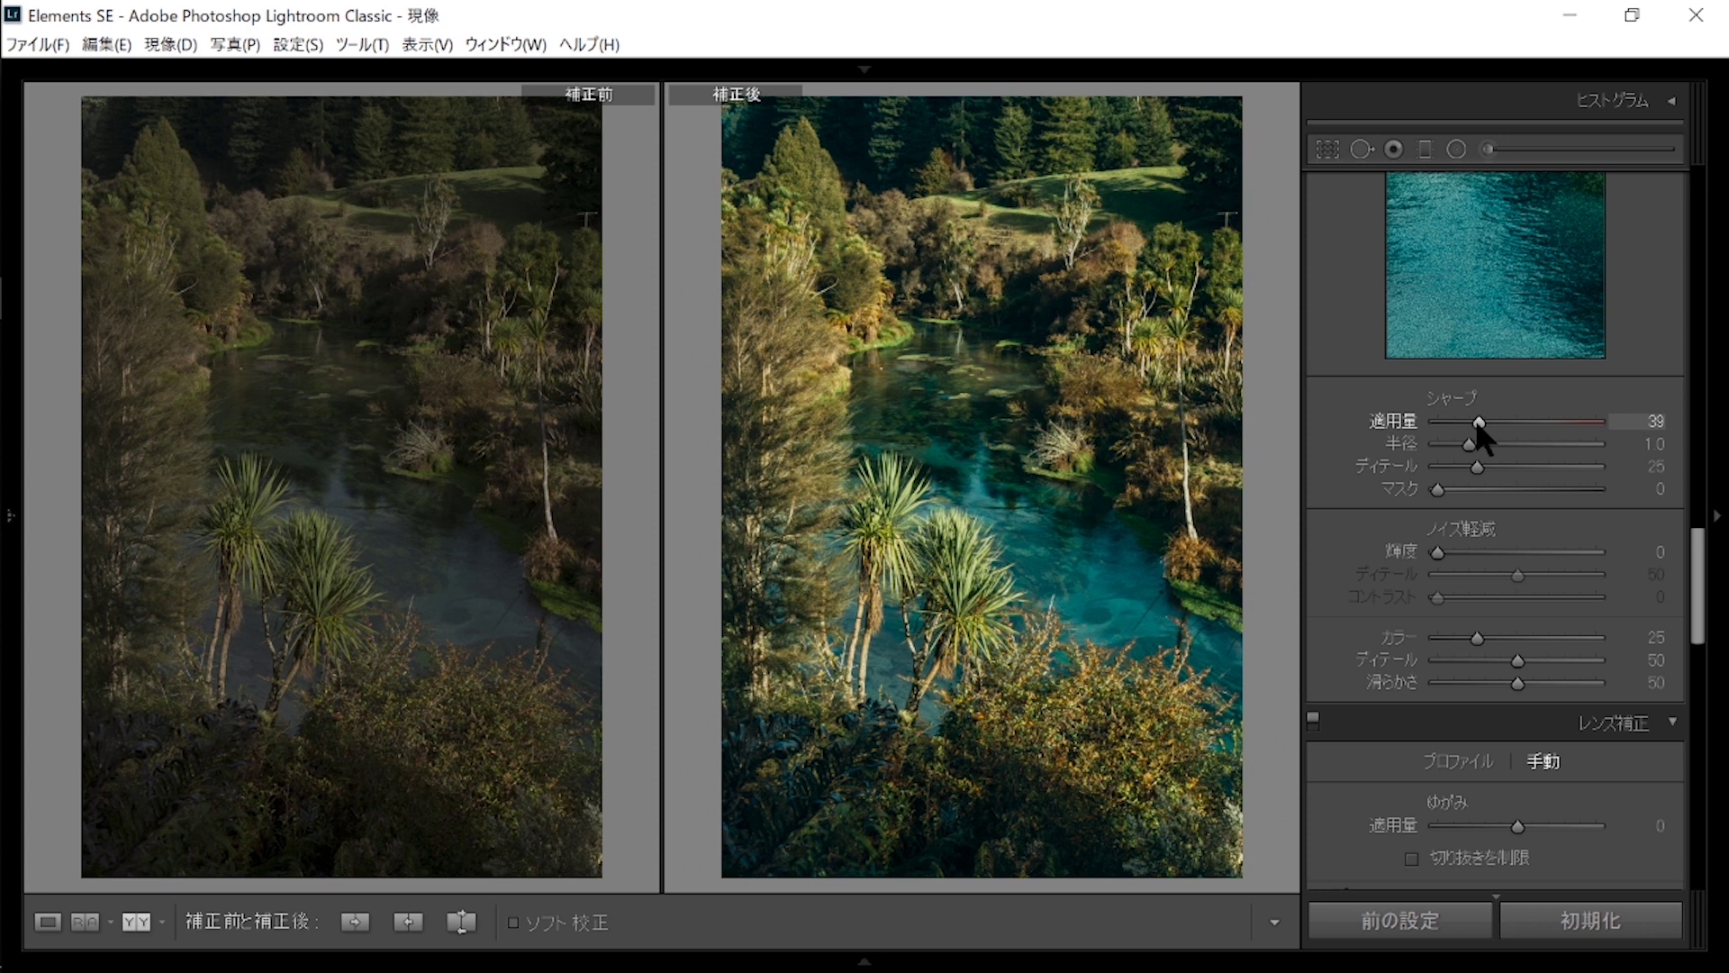
{"action": "left_click_drag", "start_coordinate": [1474, 444], "coordinate": [1375, 445]}
{"action": "left_click_drag", "start_coordinate": [1494, 466], "coordinate": [1642, 485]}
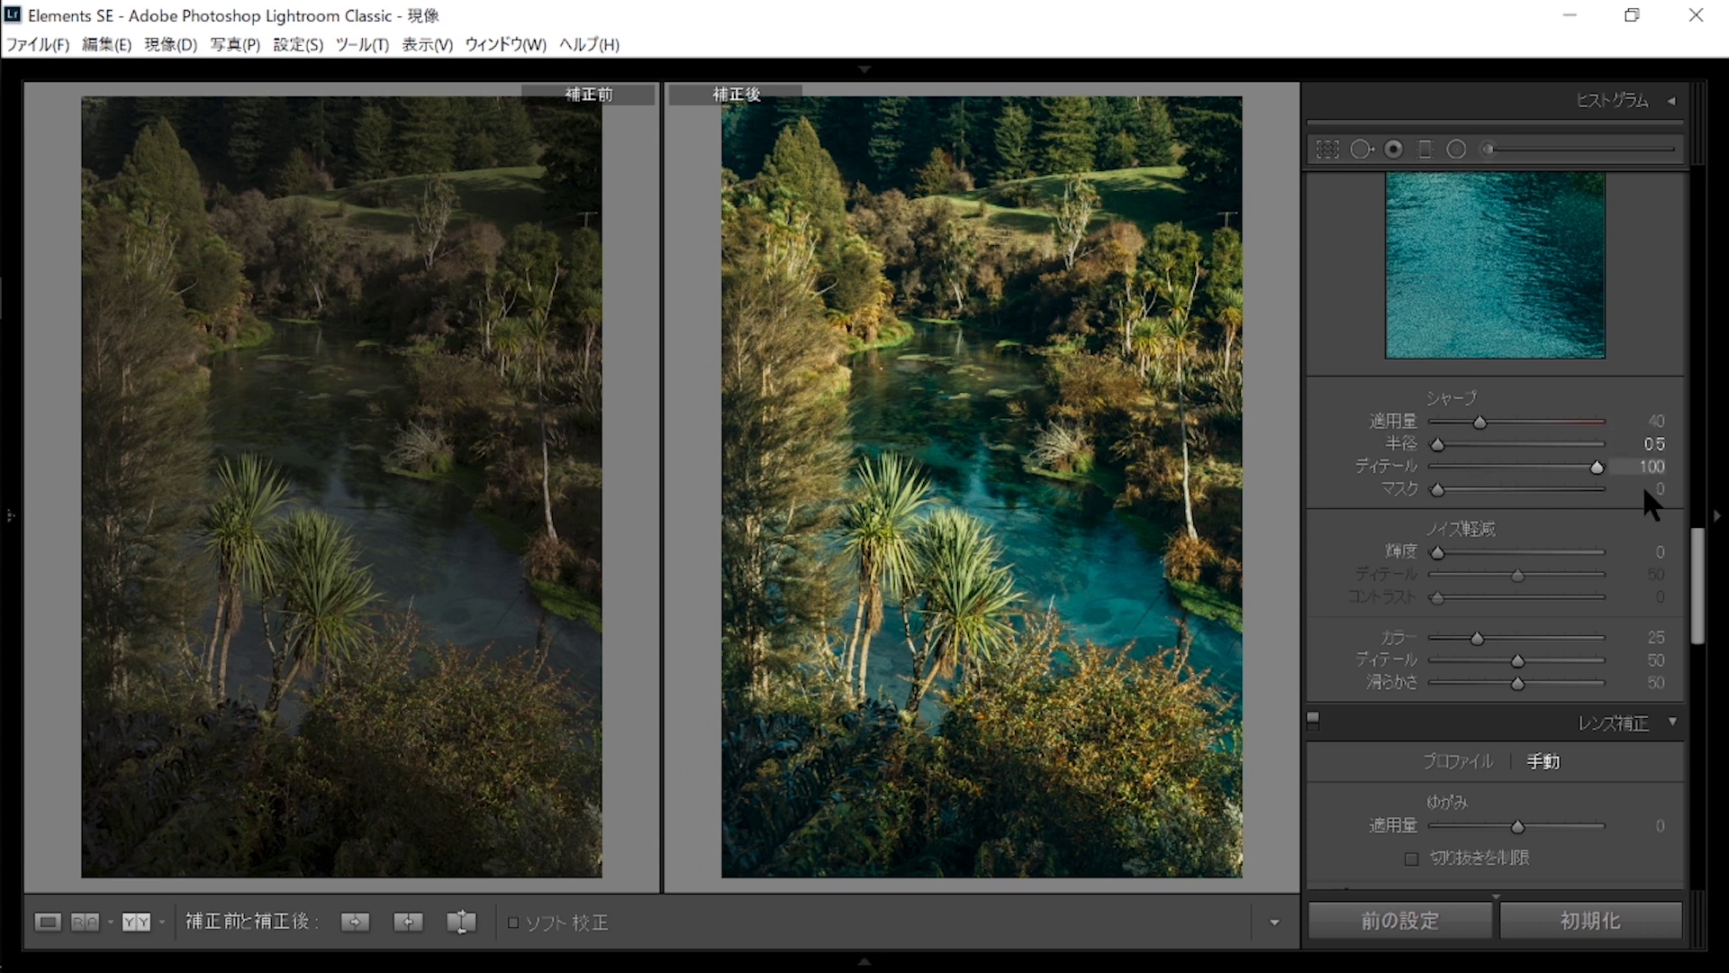
{"action": "scroll", "coordinate": [1699, 586], "scroll_direction": "up", "scroll_amount": 1}
{"action": "left_click_drag", "start_coordinate": [1482, 451], "coordinate": [1496, 448]}
Raise Clarity to +11 and Dehaze to +13 in the basic adjustments.
{"action": "scroll", "coordinate": [1530, 441], "scroll_direction": "up", "scroll_amount": 10}
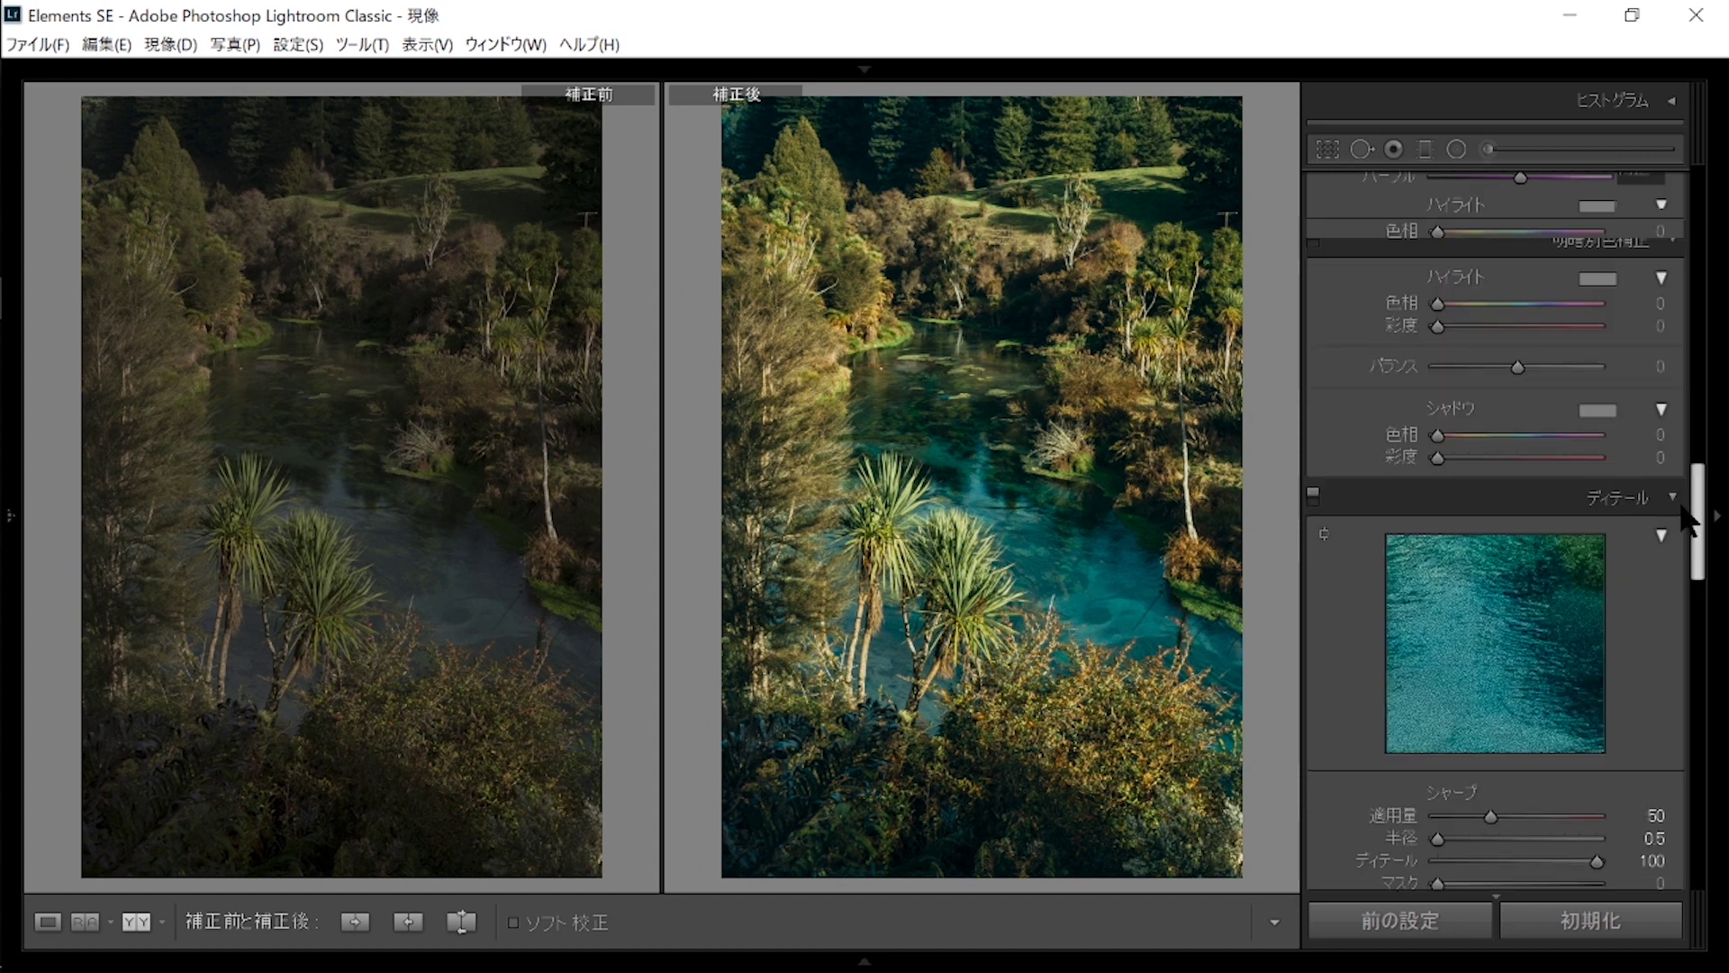
{"action": "scroll", "coordinate": [1542, 462], "scroll_direction": "down", "scroll_amount": 3}
{"action": "scroll", "coordinate": [1527, 603], "scroll_direction": "up", "scroll_amount": 8}
{"action": "scroll", "coordinate": [1526, 603], "scroll_direction": "up", "scroll_amount": 8}
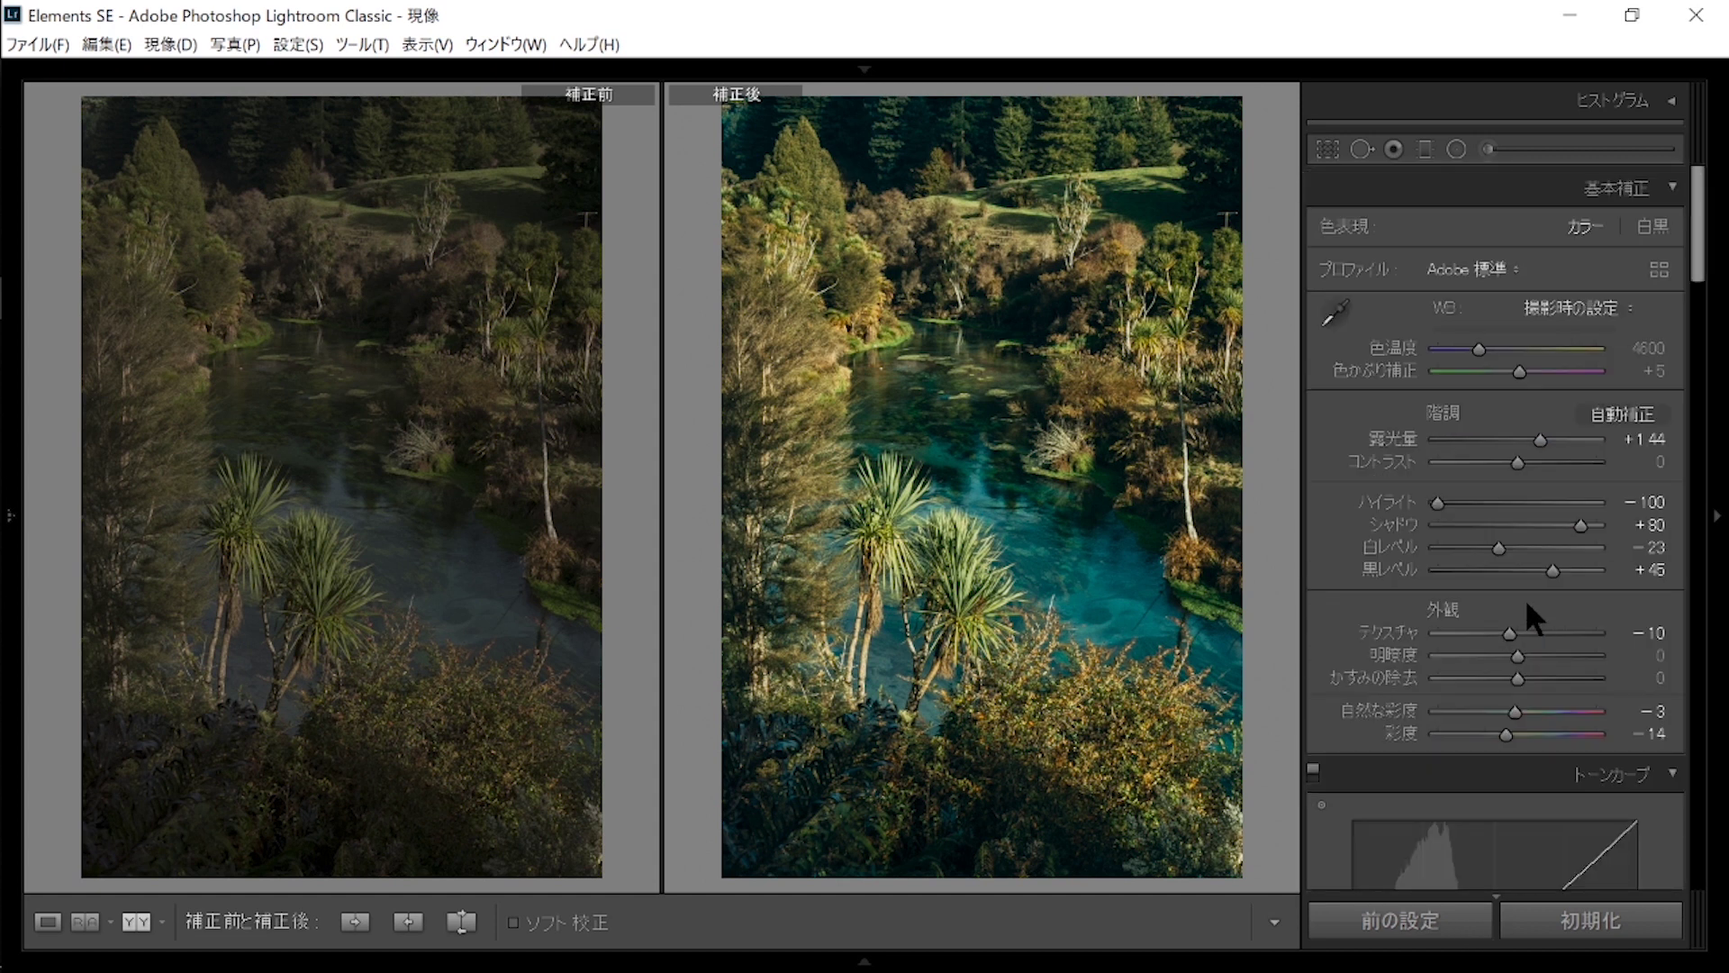
{"action": "scroll", "coordinate": [1525, 598], "scroll_direction": "down", "scroll_amount": 4}
{"action": "left_click_drag", "start_coordinate": [1518, 256], "coordinate": [1533, 247]}
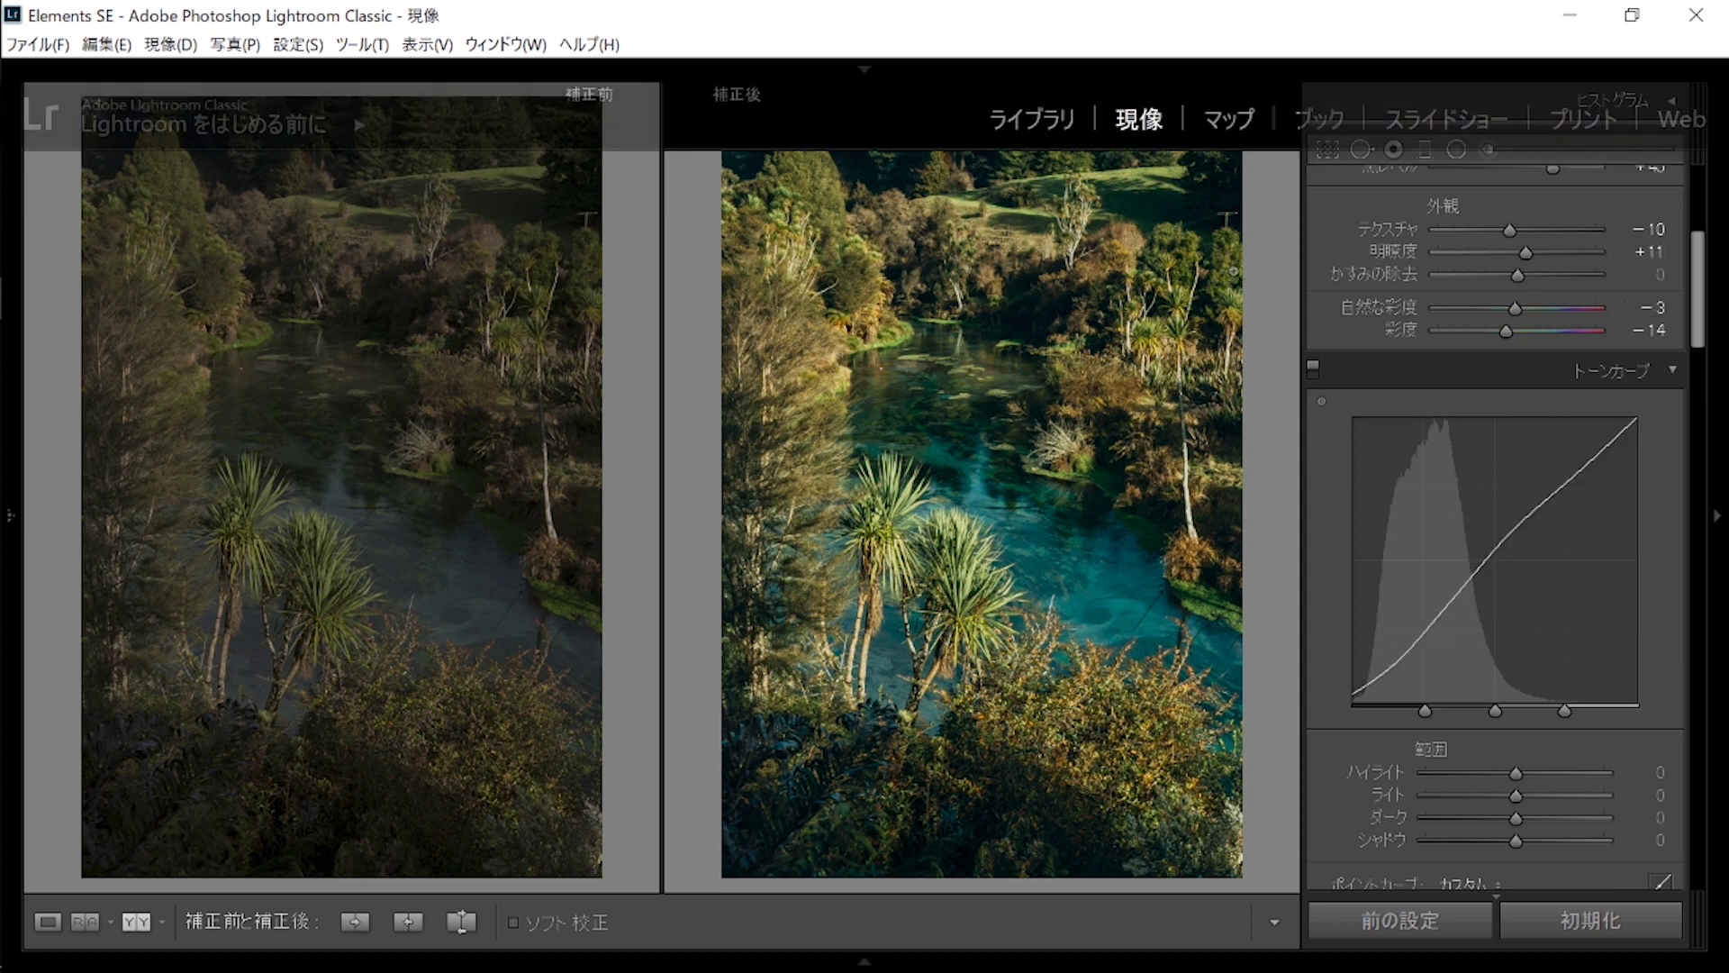
{"action": "mouse_move", "coordinate": [1517, 270]}
{"action": "left_mouse_down"}
{"action": "mouse_move", "coordinate": [1545, 270]}
{"action": "mouse_move", "coordinate": [1522, 272]}
{"action": "left_mouse_up"}
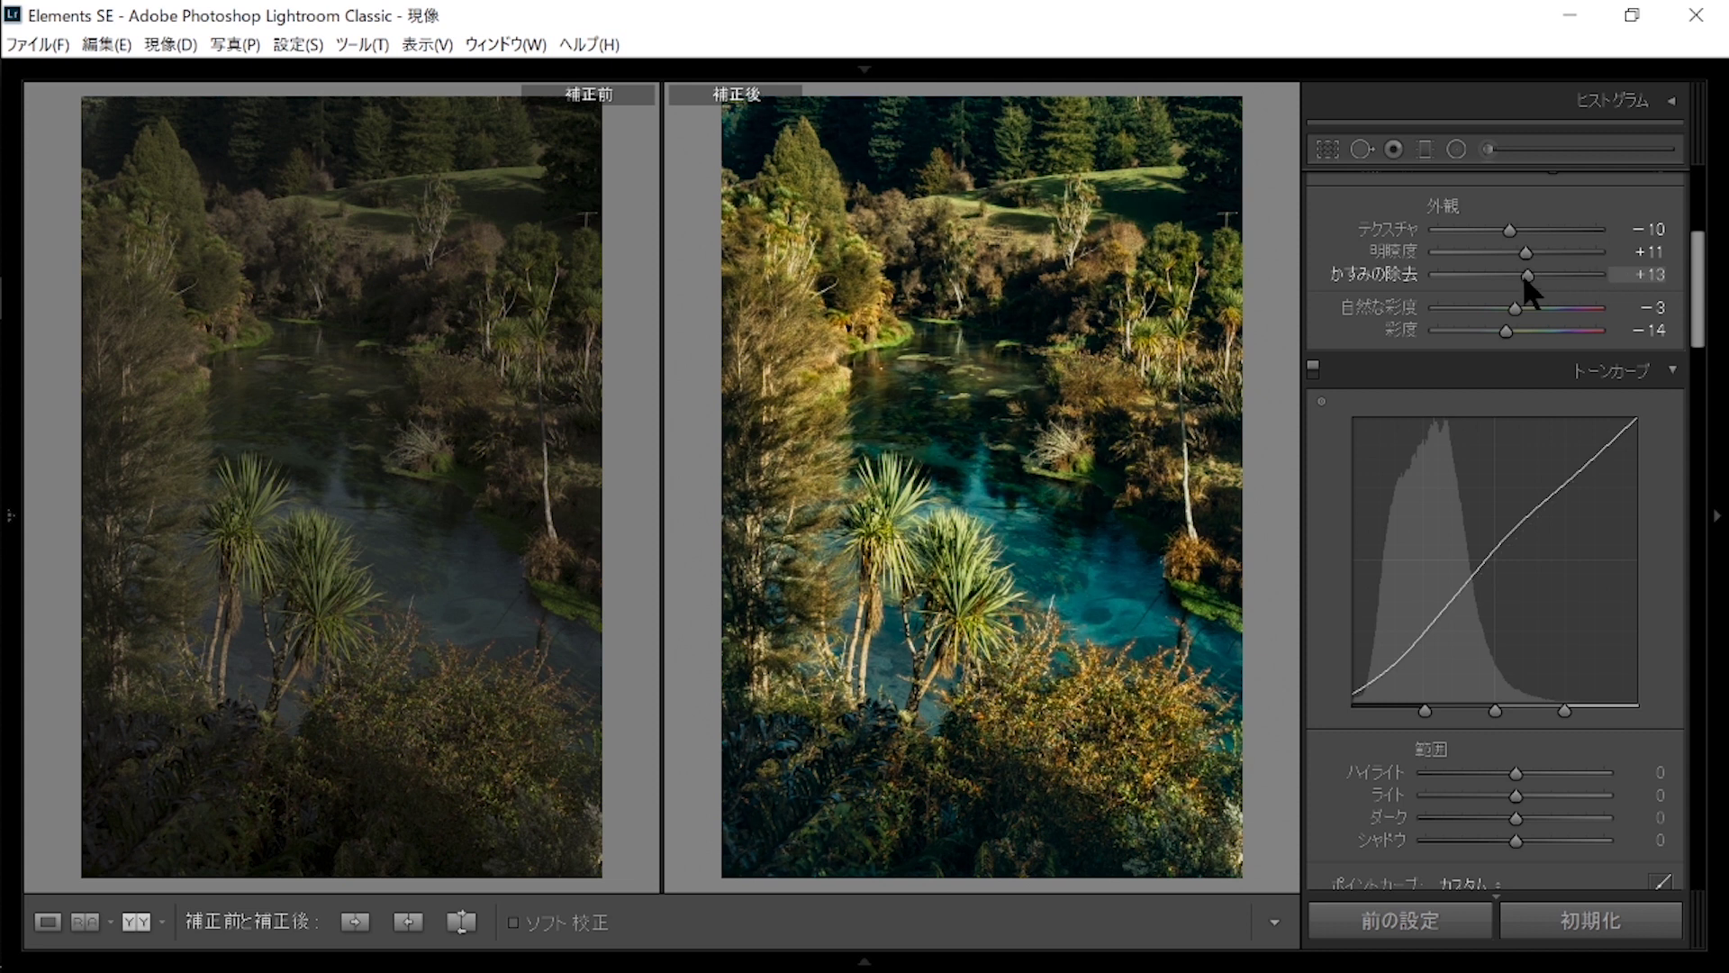
Reset Dehaze to 0 and set Exposure to +1.61, Whites to −27 and Blacks to +31 in the basic adjustments.
{"action": "double_click", "coordinate": [1517, 273]}
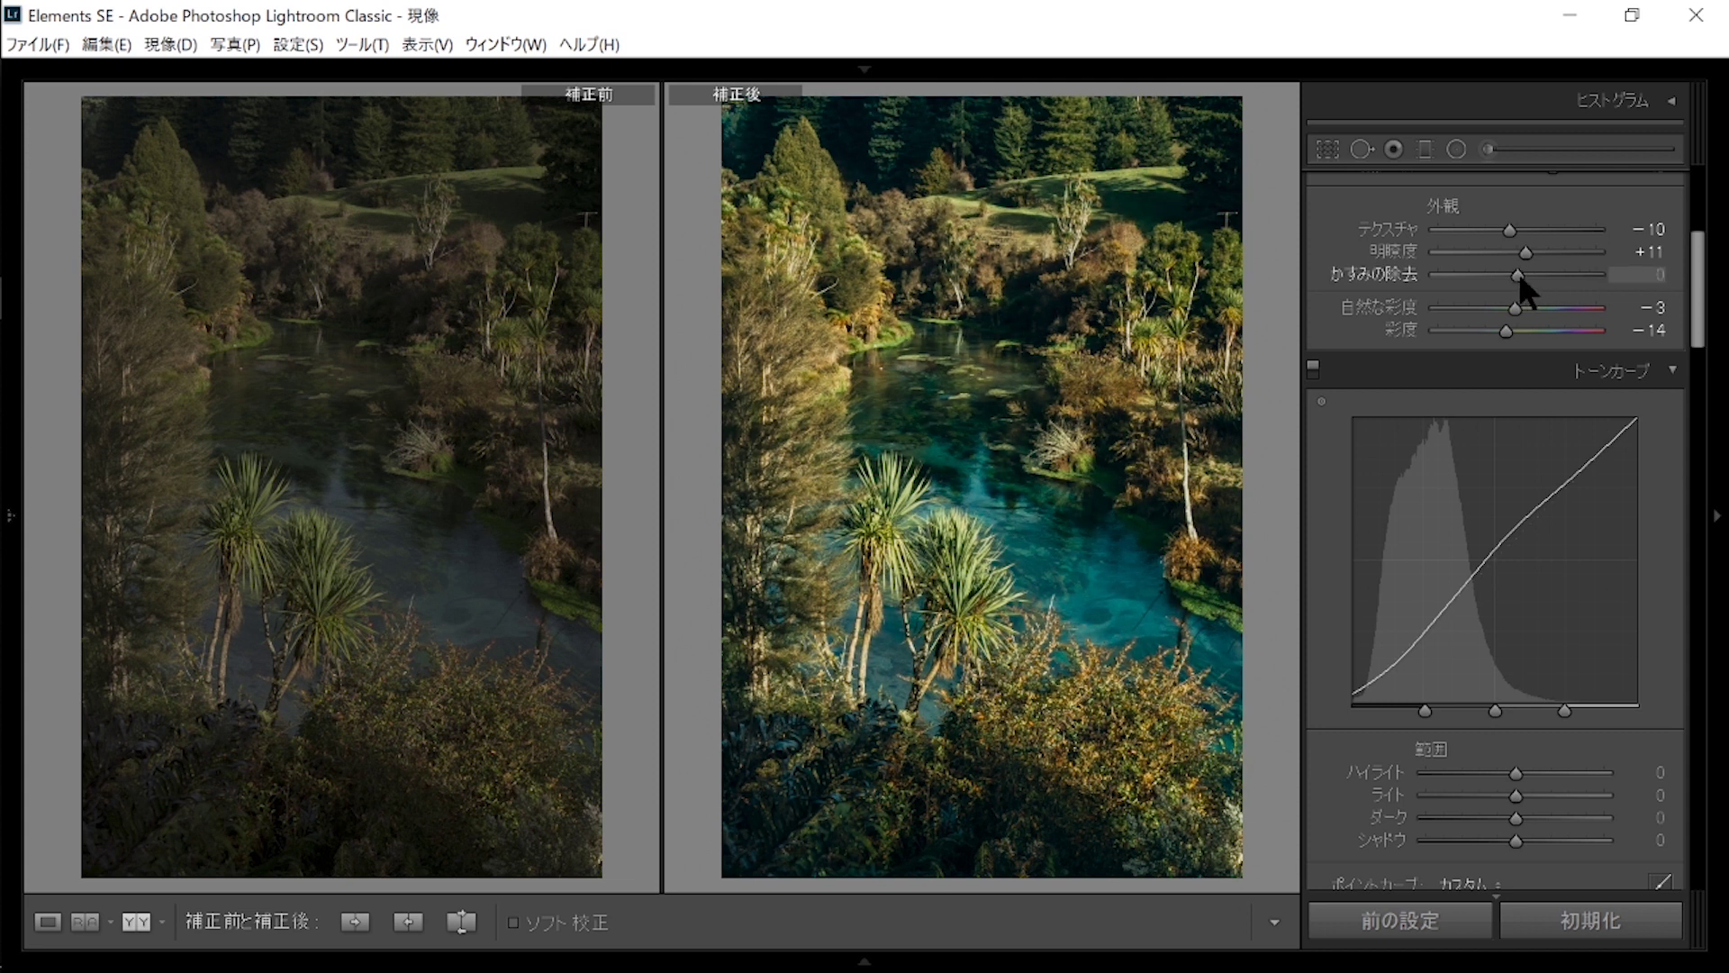
{"action": "scroll", "coordinate": [1699, 266], "scroll_direction": "up", "scroll_amount": 5}
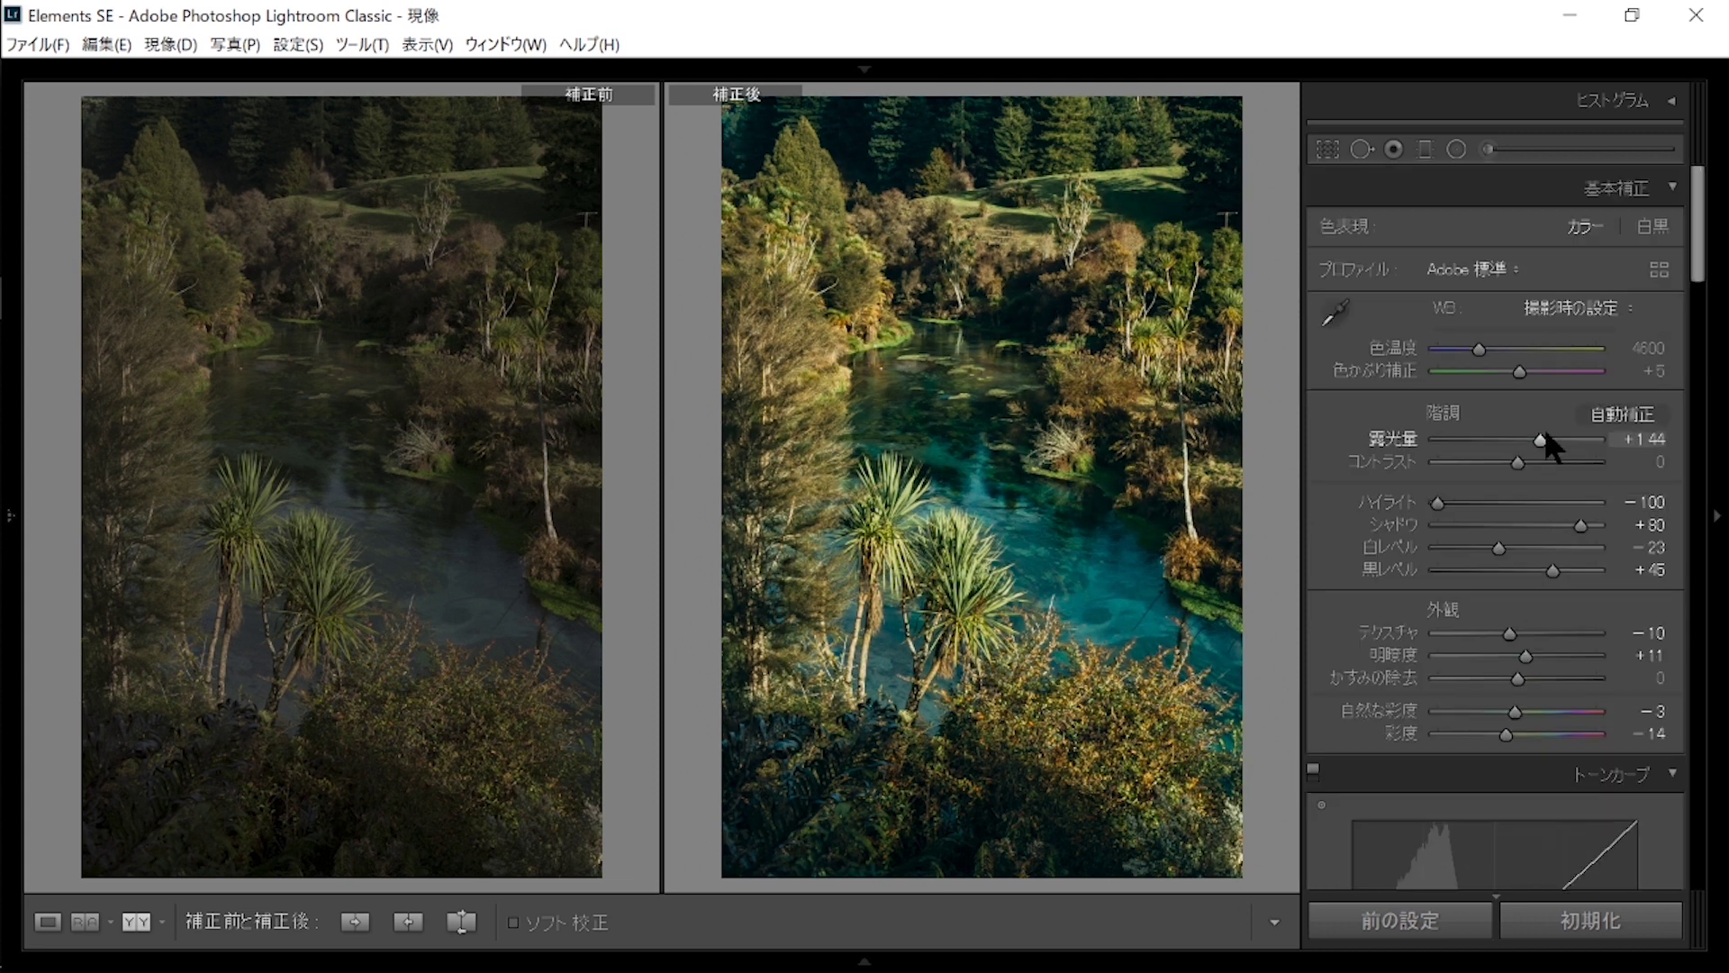
{"action": "double_click", "coordinate": [1486, 541]}
{"action": "left_click_drag", "start_coordinate": [1515, 540], "coordinate": [1543, 569]}
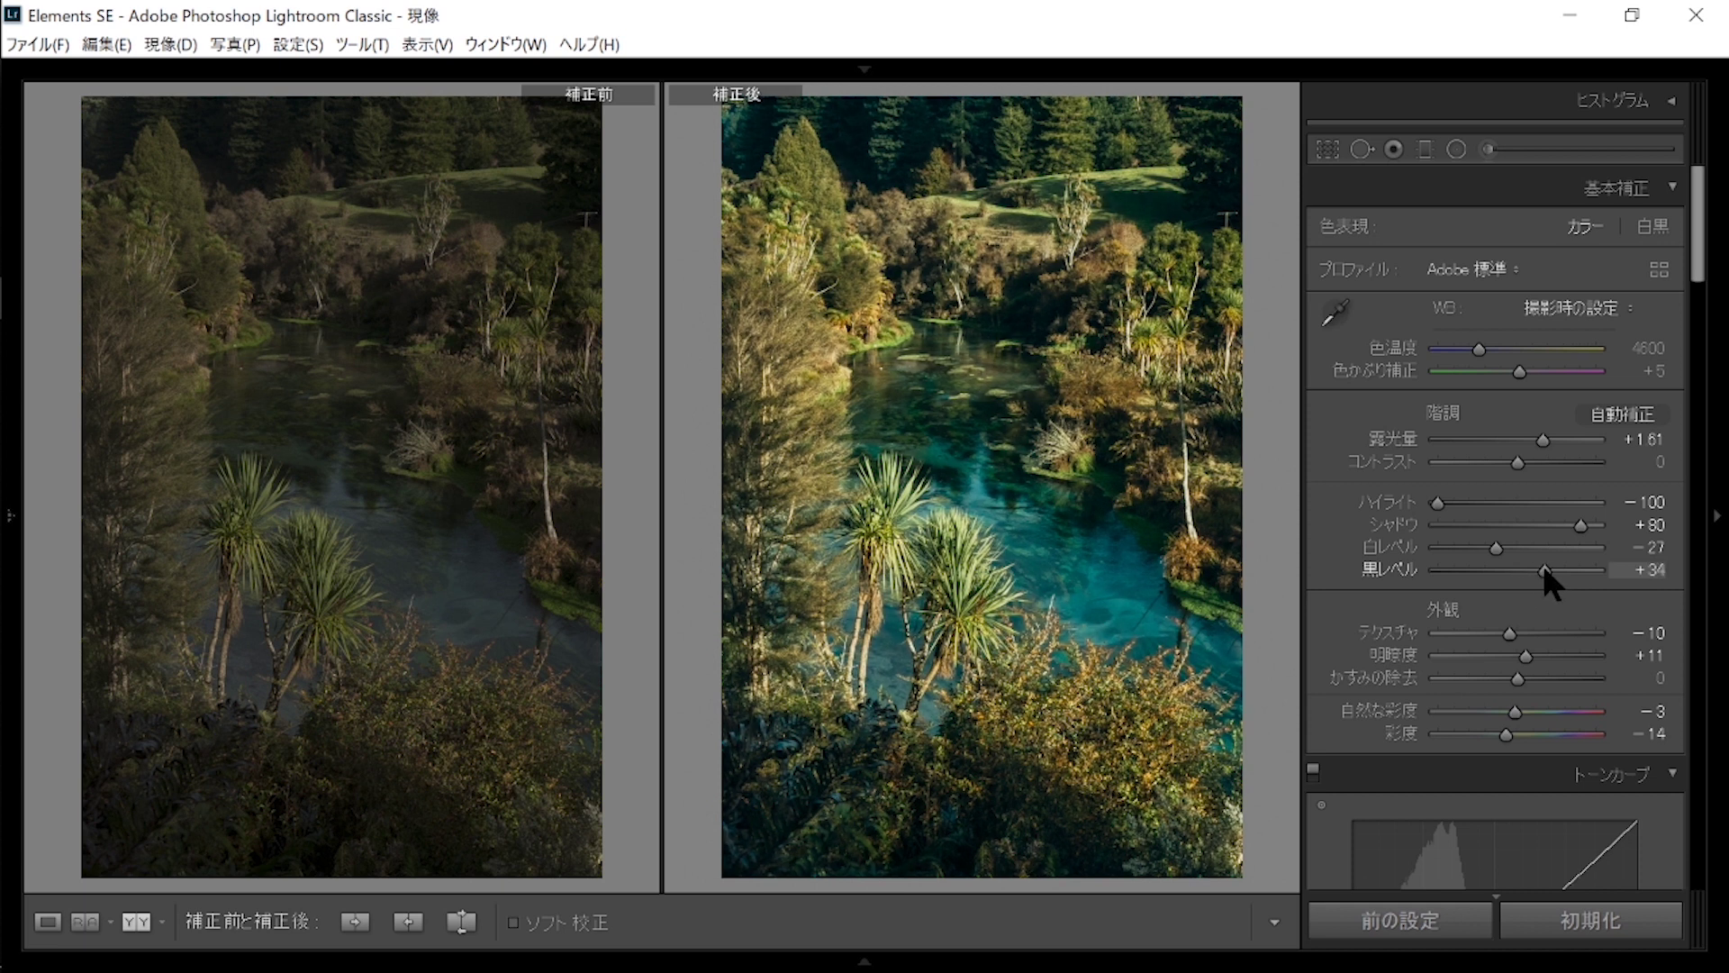
{"action": "left_click_drag", "start_coordinate": [1543, 566], "coordinate": [1538, 565]}
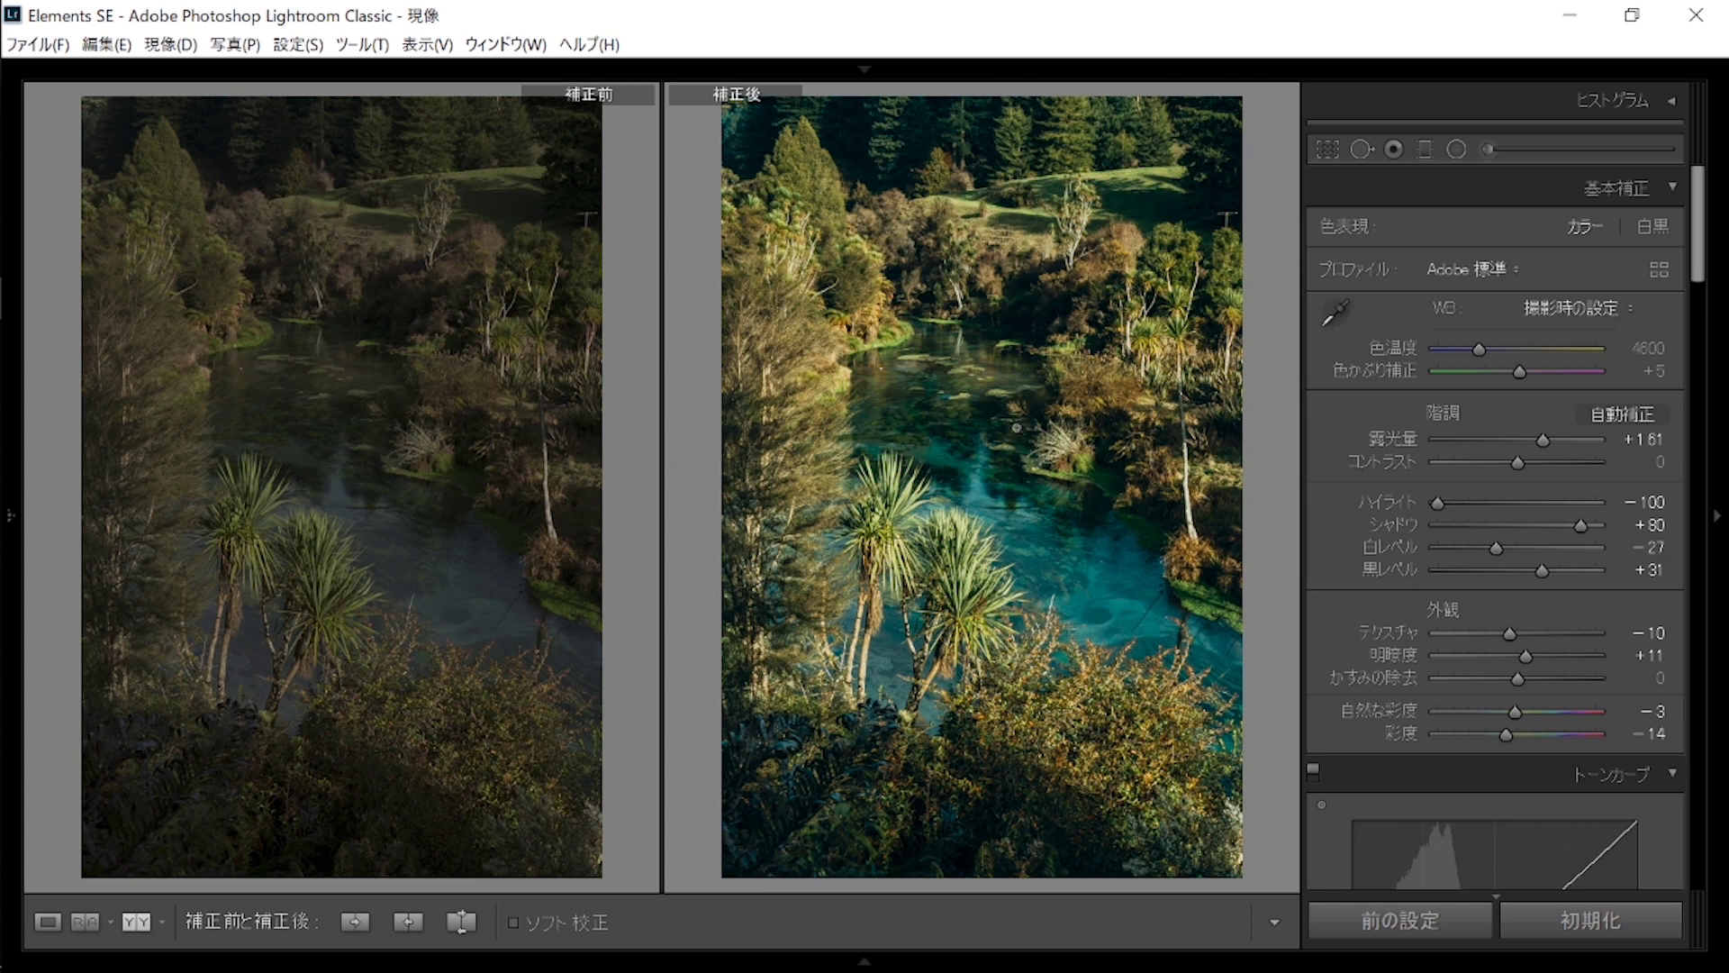
Start an adjustment brush with its previous Temperature and Clarity effects cleared, enlarge it to size 18, and paint over the river.
{"action": "left_click", "coordinate": [1488, 149]}
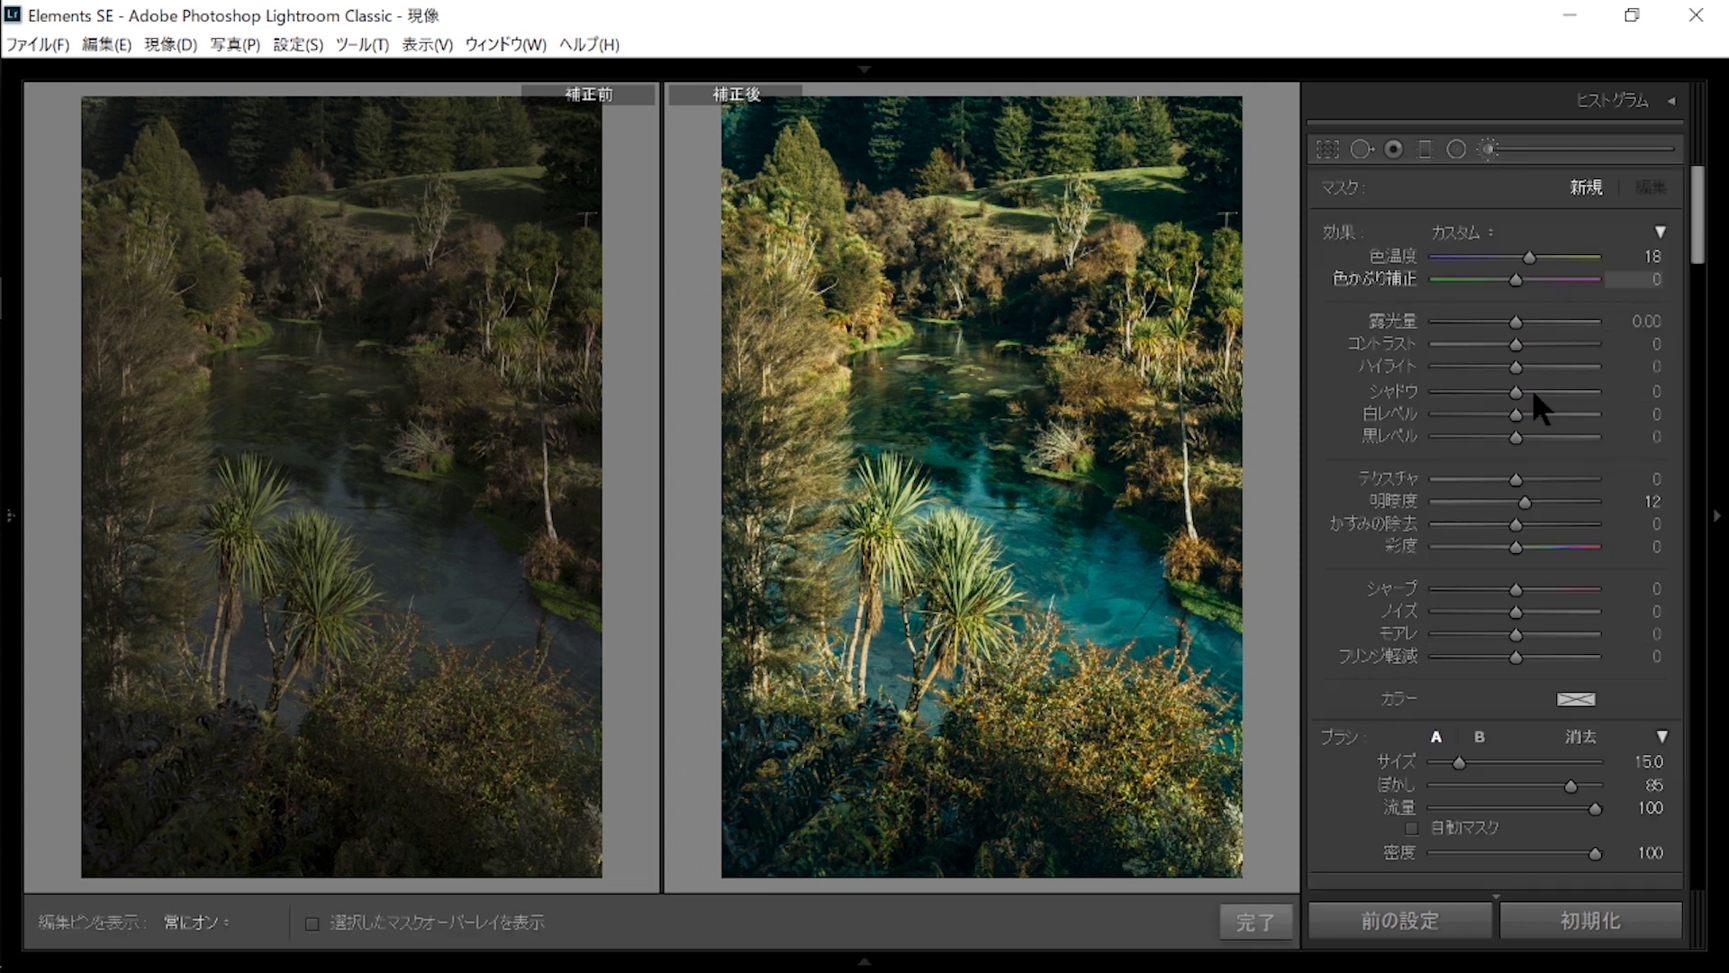
{"action": "double_click", "coordinate": [1527, 501]}
{"action": "double_click", "coordinate": [1522, 256]}
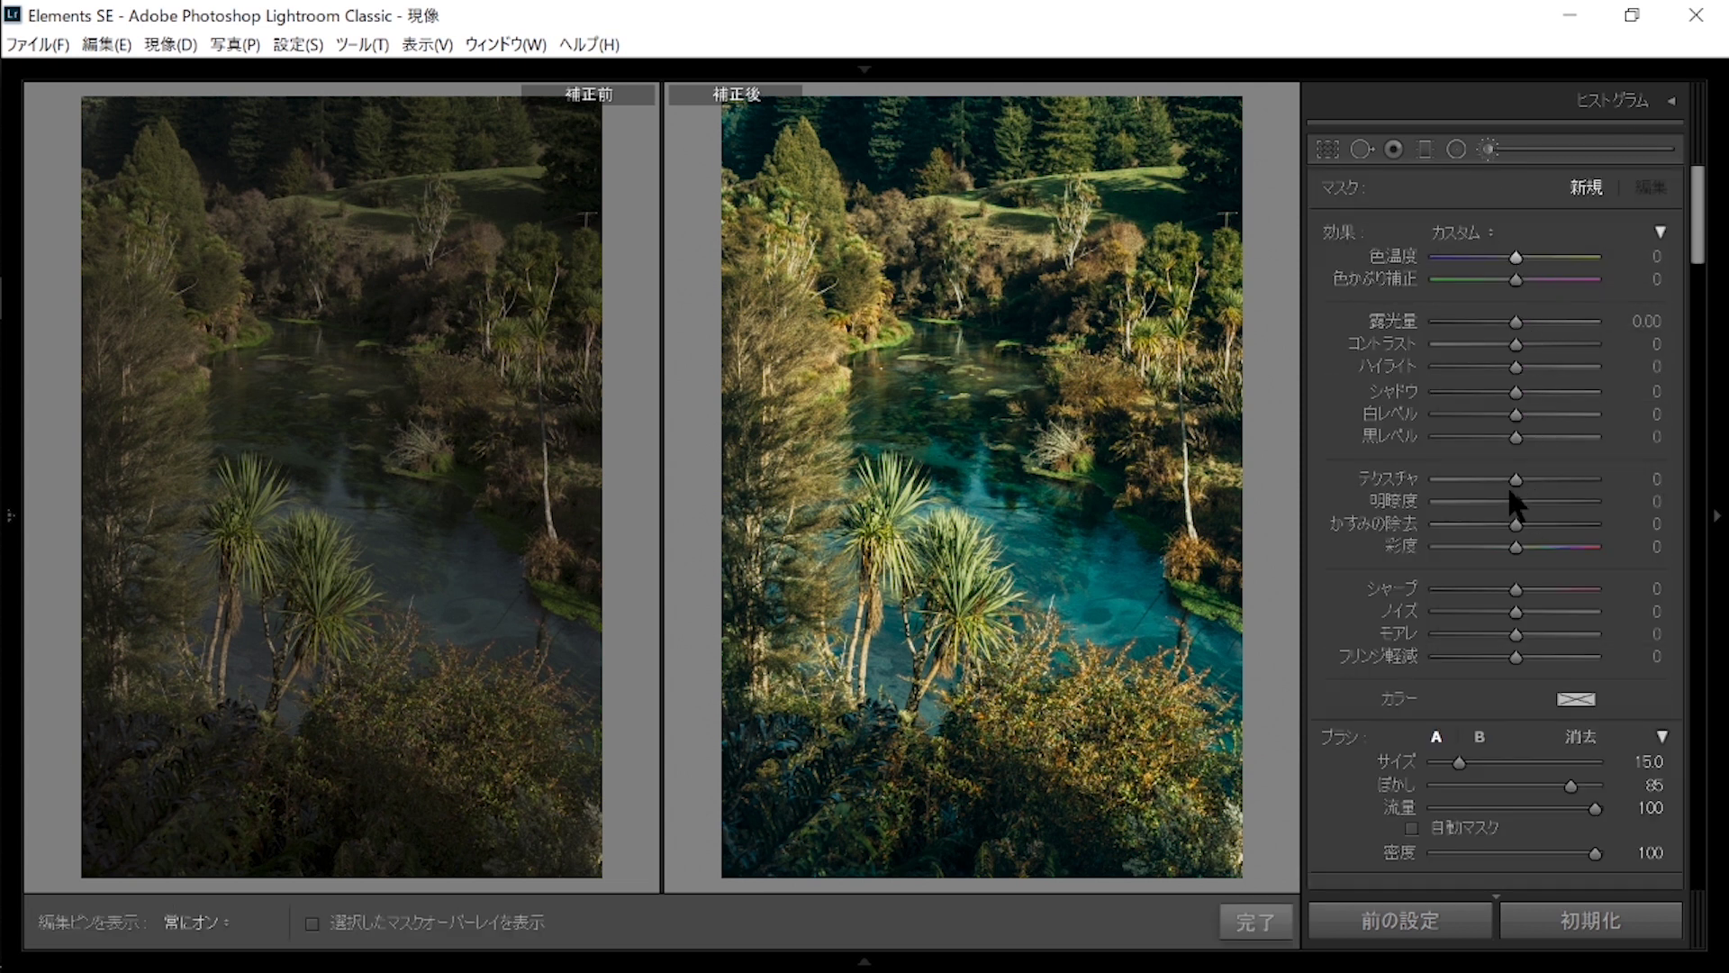
{"action": "left_click", "coordinate": [1525, 501]}
{"action": "scroll", "coordinate": [964, 378], "scroll_direction": "up", "scroll_amount": 3}
{"action": "mouse_move", "coordinate": [976, 400]}
{"action": "left_mouse_down"}
{"action": "mouse_move", "coordinate": [979, 429]}
{"action": "mouse_move", "coordinate": [954, 447]}
{"action": "mouse_move", "coordinate": [997, 454]}
{"action": "mouse_move", "coordinate": [995, 472]}
{"action": "mouse_move", "coordinate": [1207, 614]}
{"action": "left_mouse_up"}
Set the river brush mask's Clarity to 20 and Temperature to −2, leaving Dehaze at 0.
{"action": "left_click_drag", "start_coordinate": [1564, 497], "coordinate": [1349, 497]}
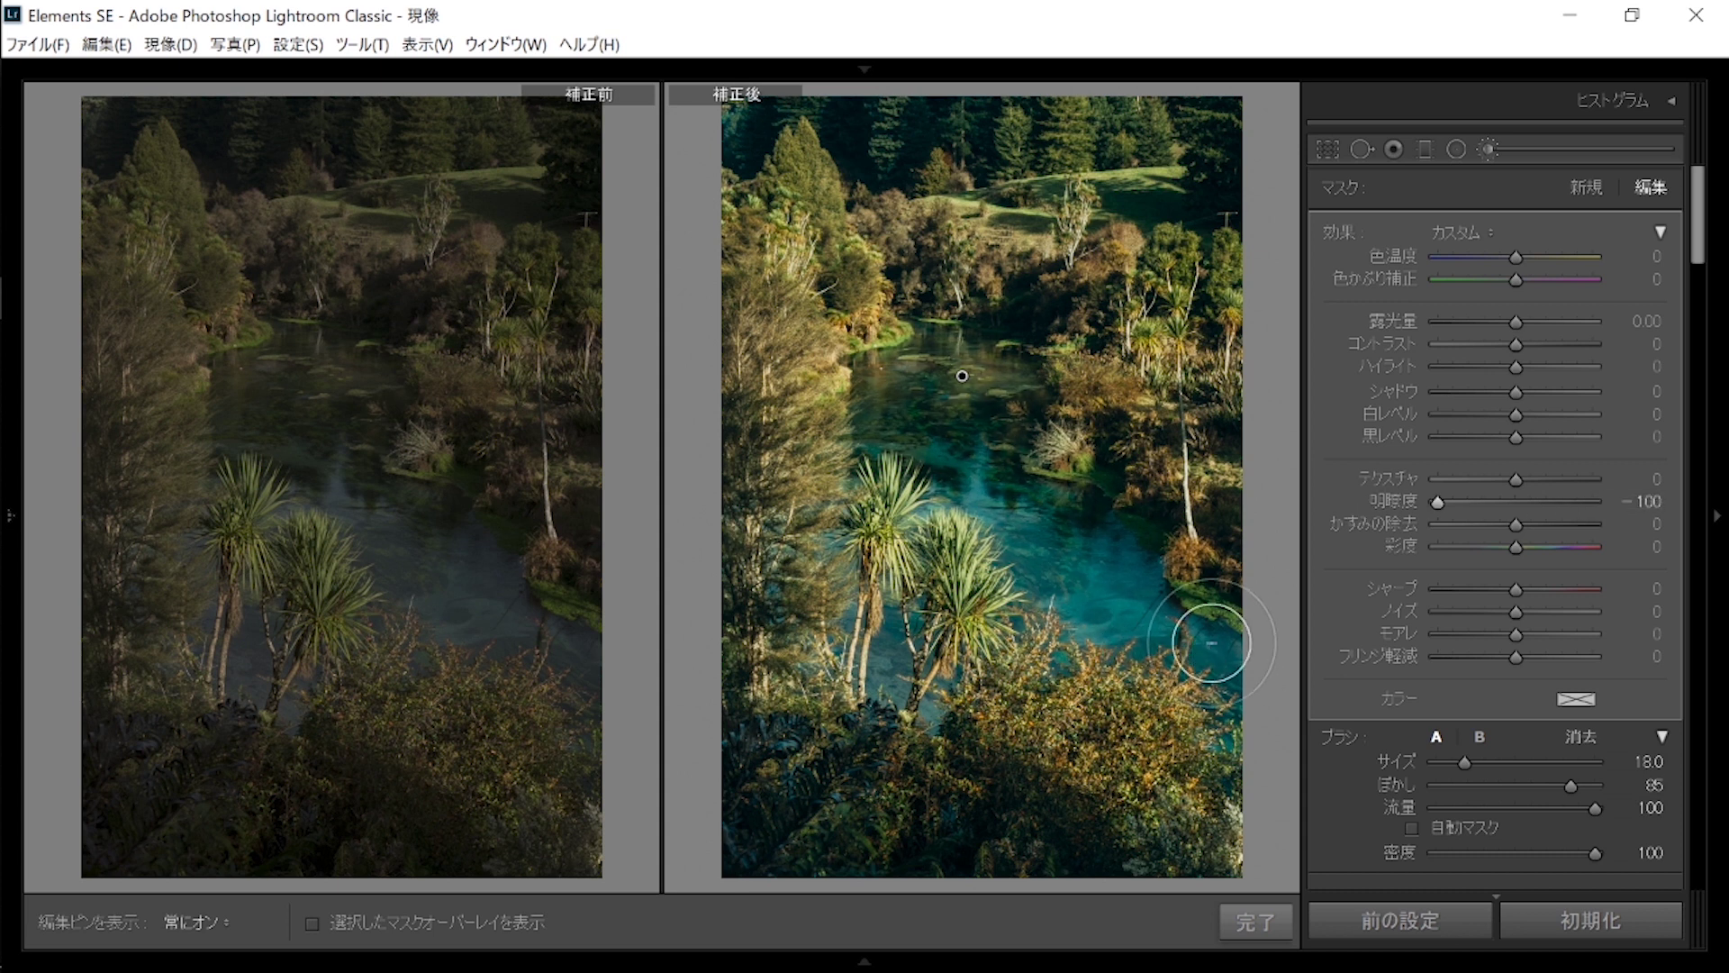
{"action": "left_click", "coordinate": [1529, 501]}
{"action": "left_click_drag", "start_coordinate": [1527, 502], "coordinate": [1529, 502]}
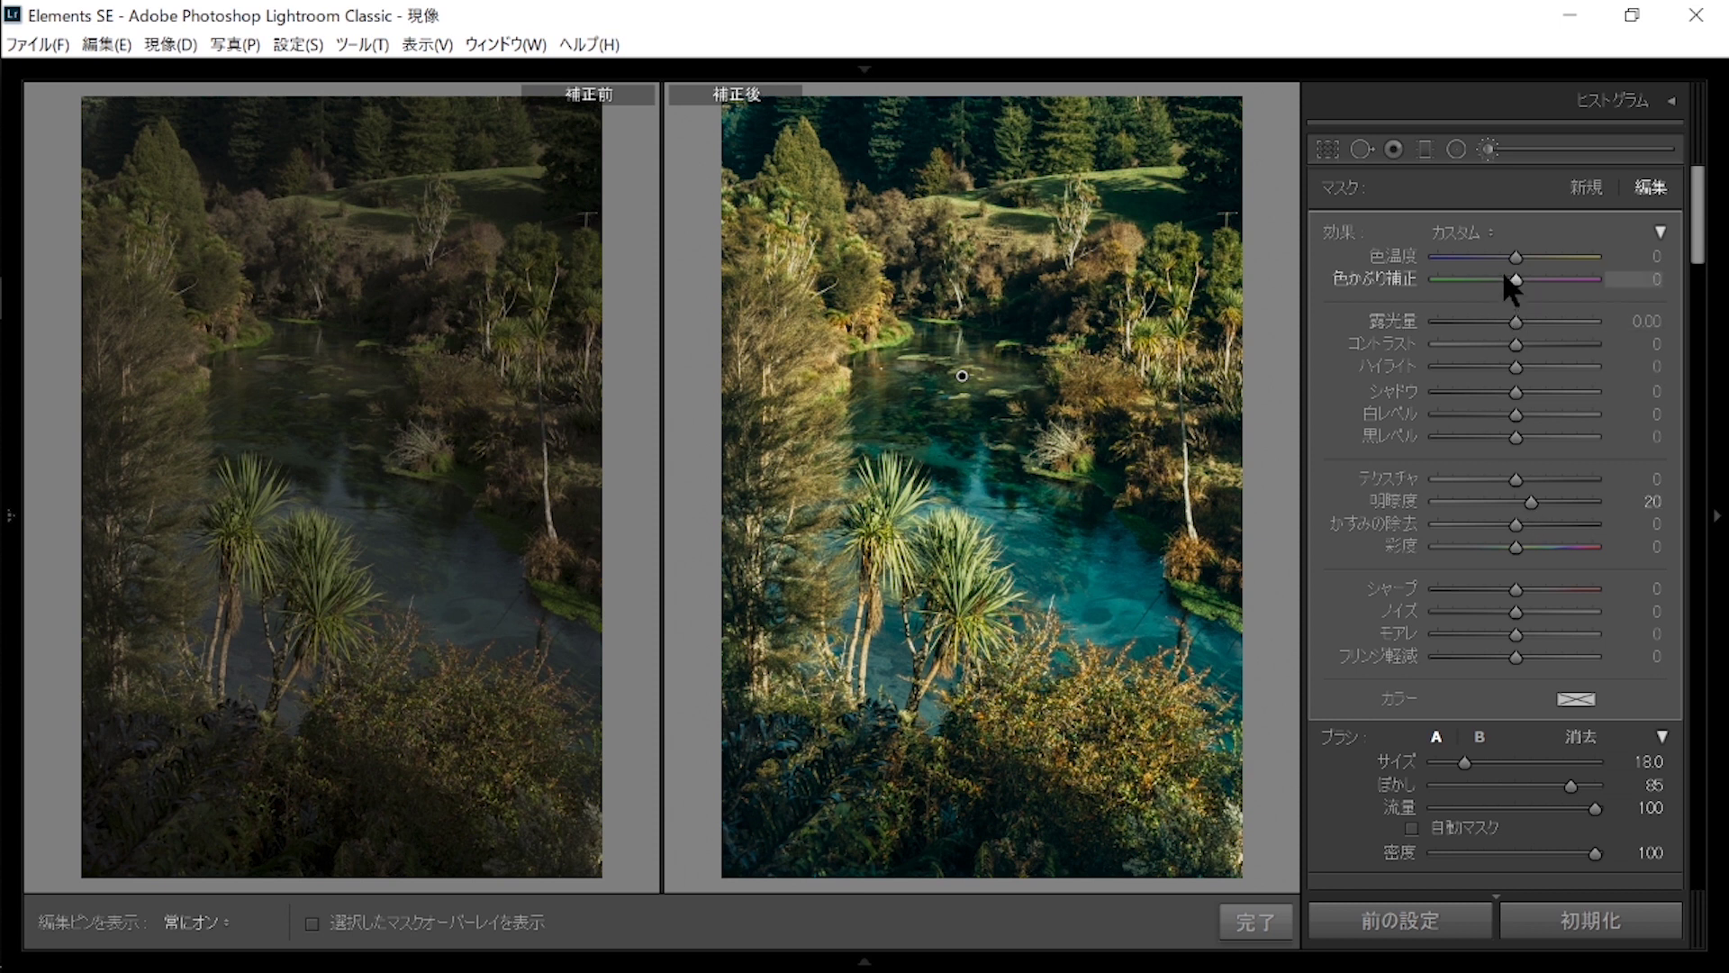
{"action": "mouse_move", "coordinate": [1510, 256]}
{"action": "left_mouse_down"}
{"action": "mouse_move", "coordinate": [1492, 256]}
{"action": "mouse_move", "coordinate": [1511, 253]}
{"action": "left_mouse_up"}
{"action": "mouse_move", "coordinate": [1517, 523]}
{"action": "left_mouse_down"}
{"action": "mouse_move", "coordinate": [1534, 523]}
{"action": "mouse_move", "coordinate": [1521, 525]}
{"action": "left_mouse_up"}
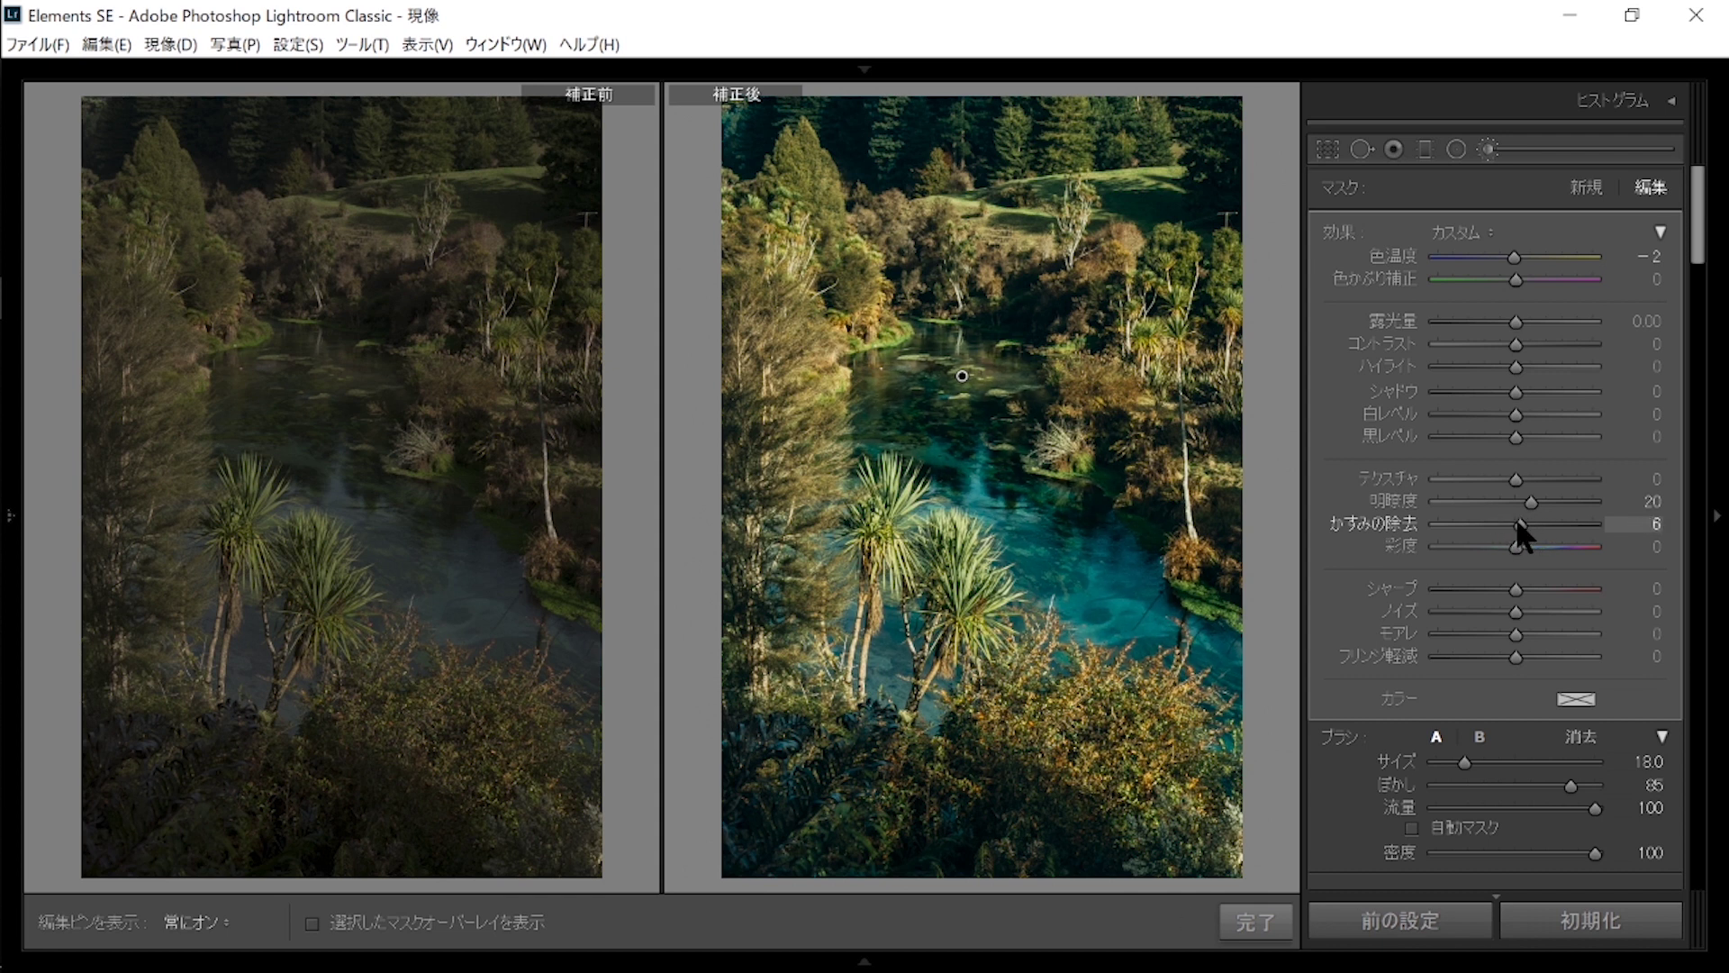
{"action": "double_click", "coordinate": [1519, 522]}
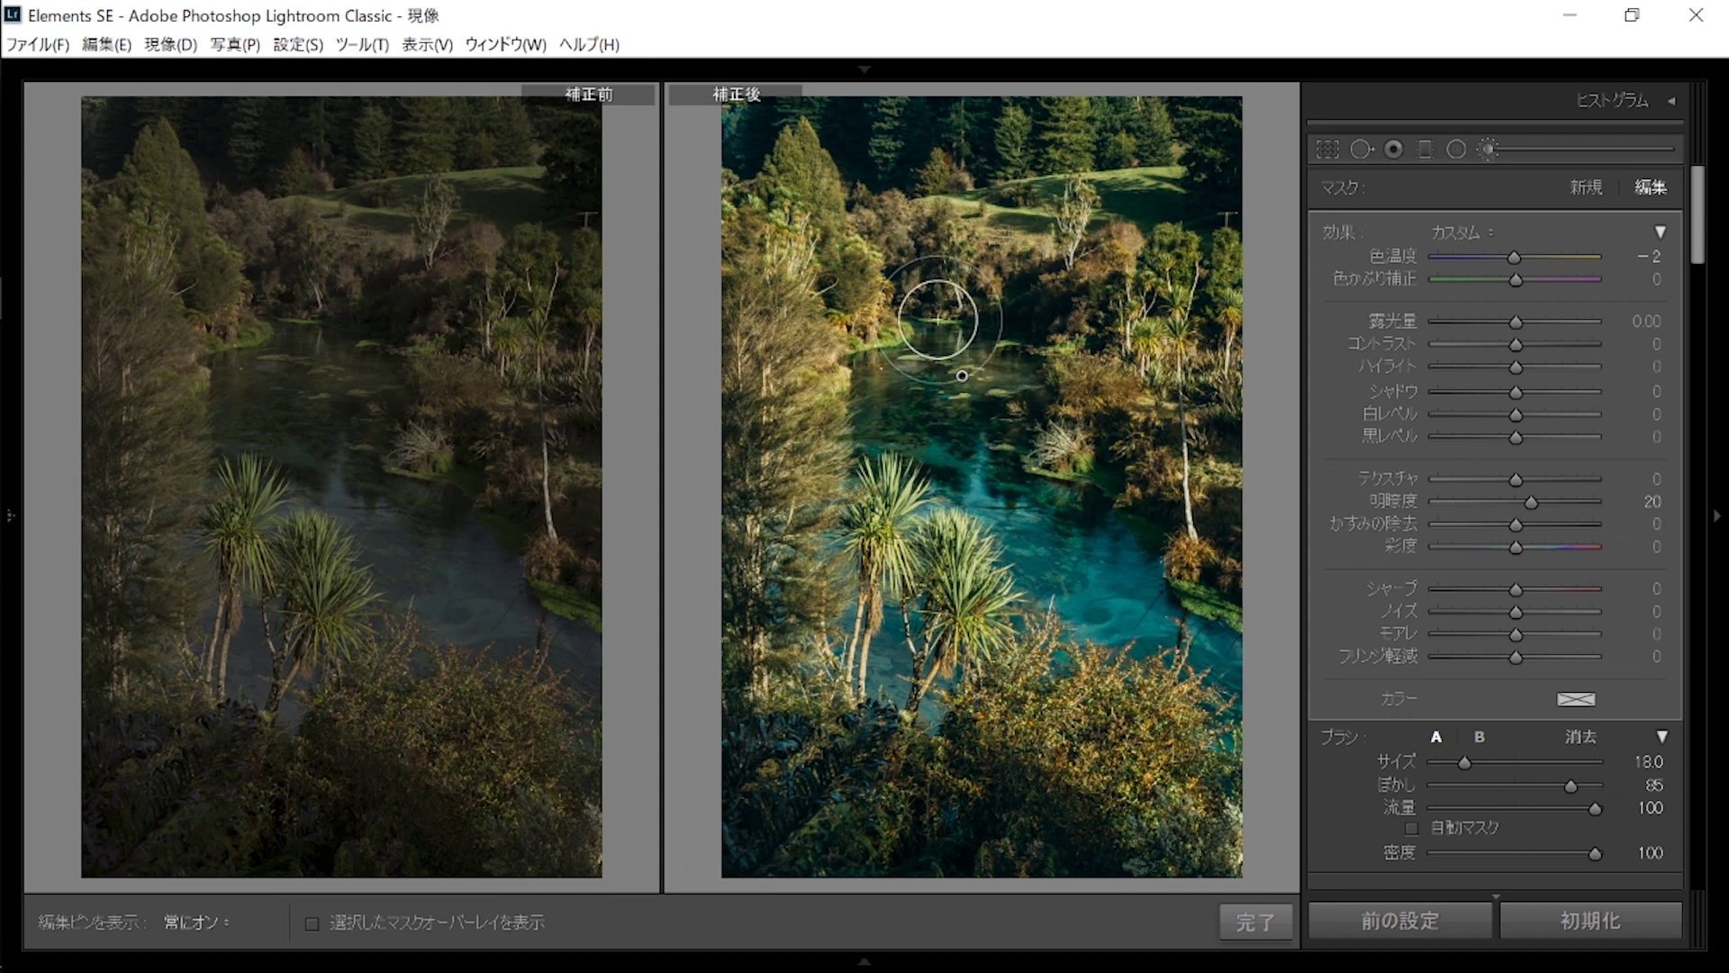
{"action": "key", "text": "h"}
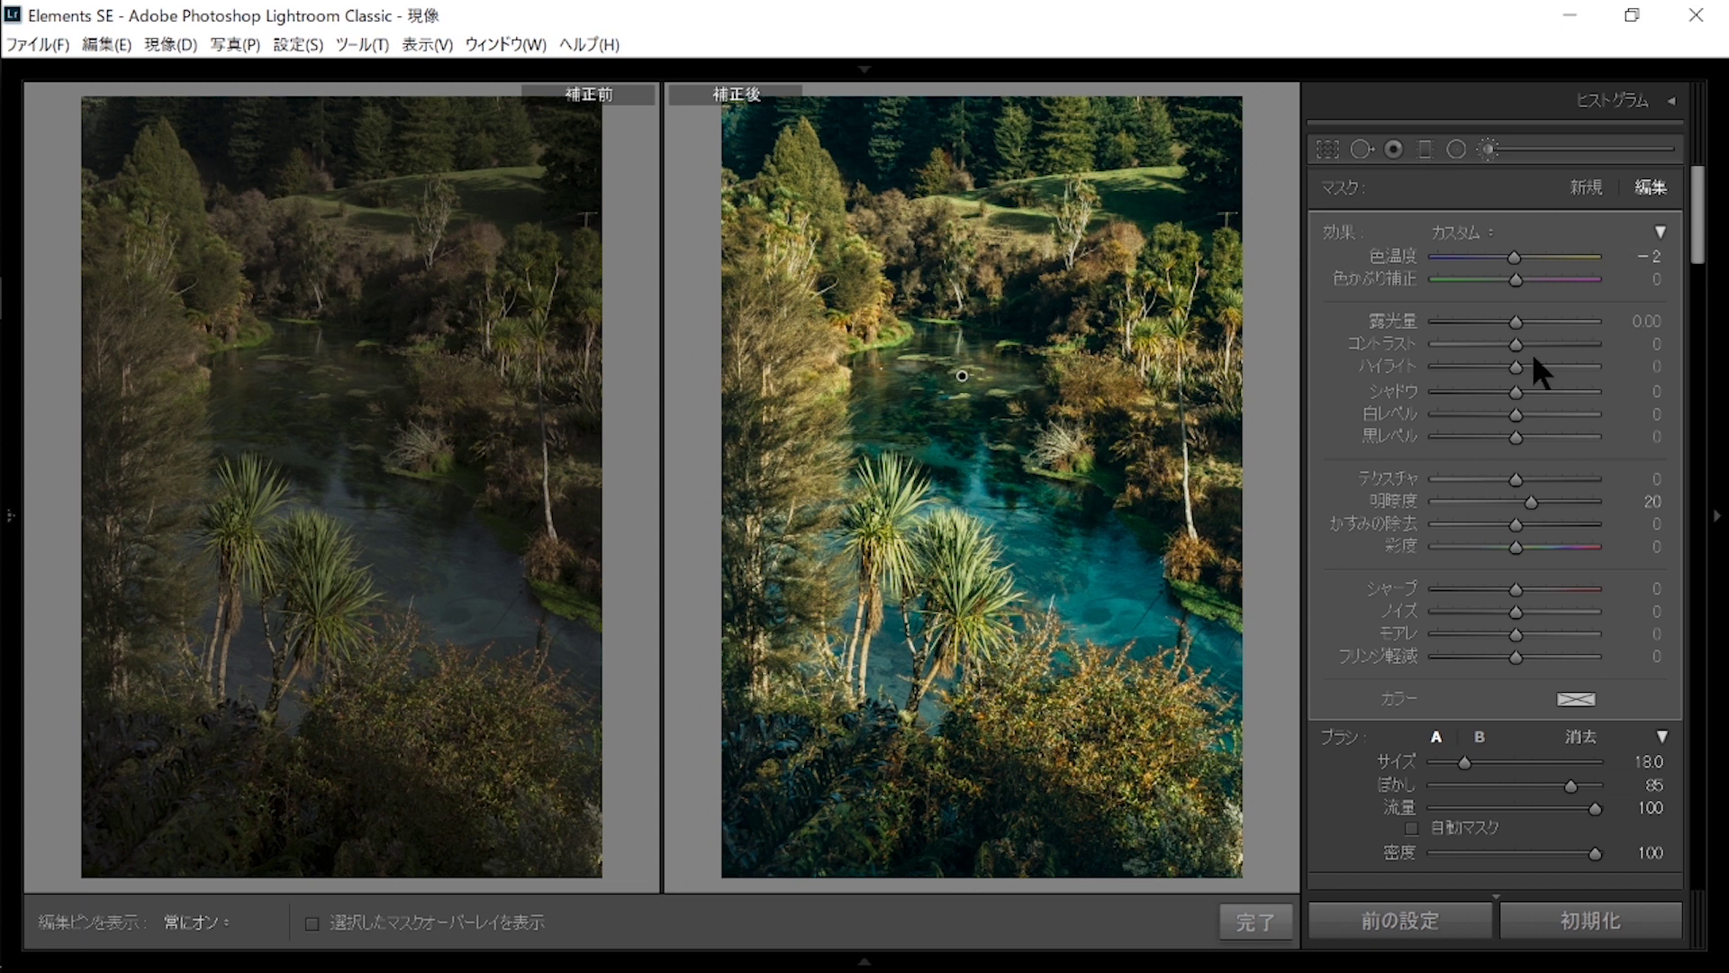
Set the river mask's Highlights to −31 and Whites to 49, and toggle the mask pin to check the result.
{"action": "left_click", "coordinate": [1491, 367]}
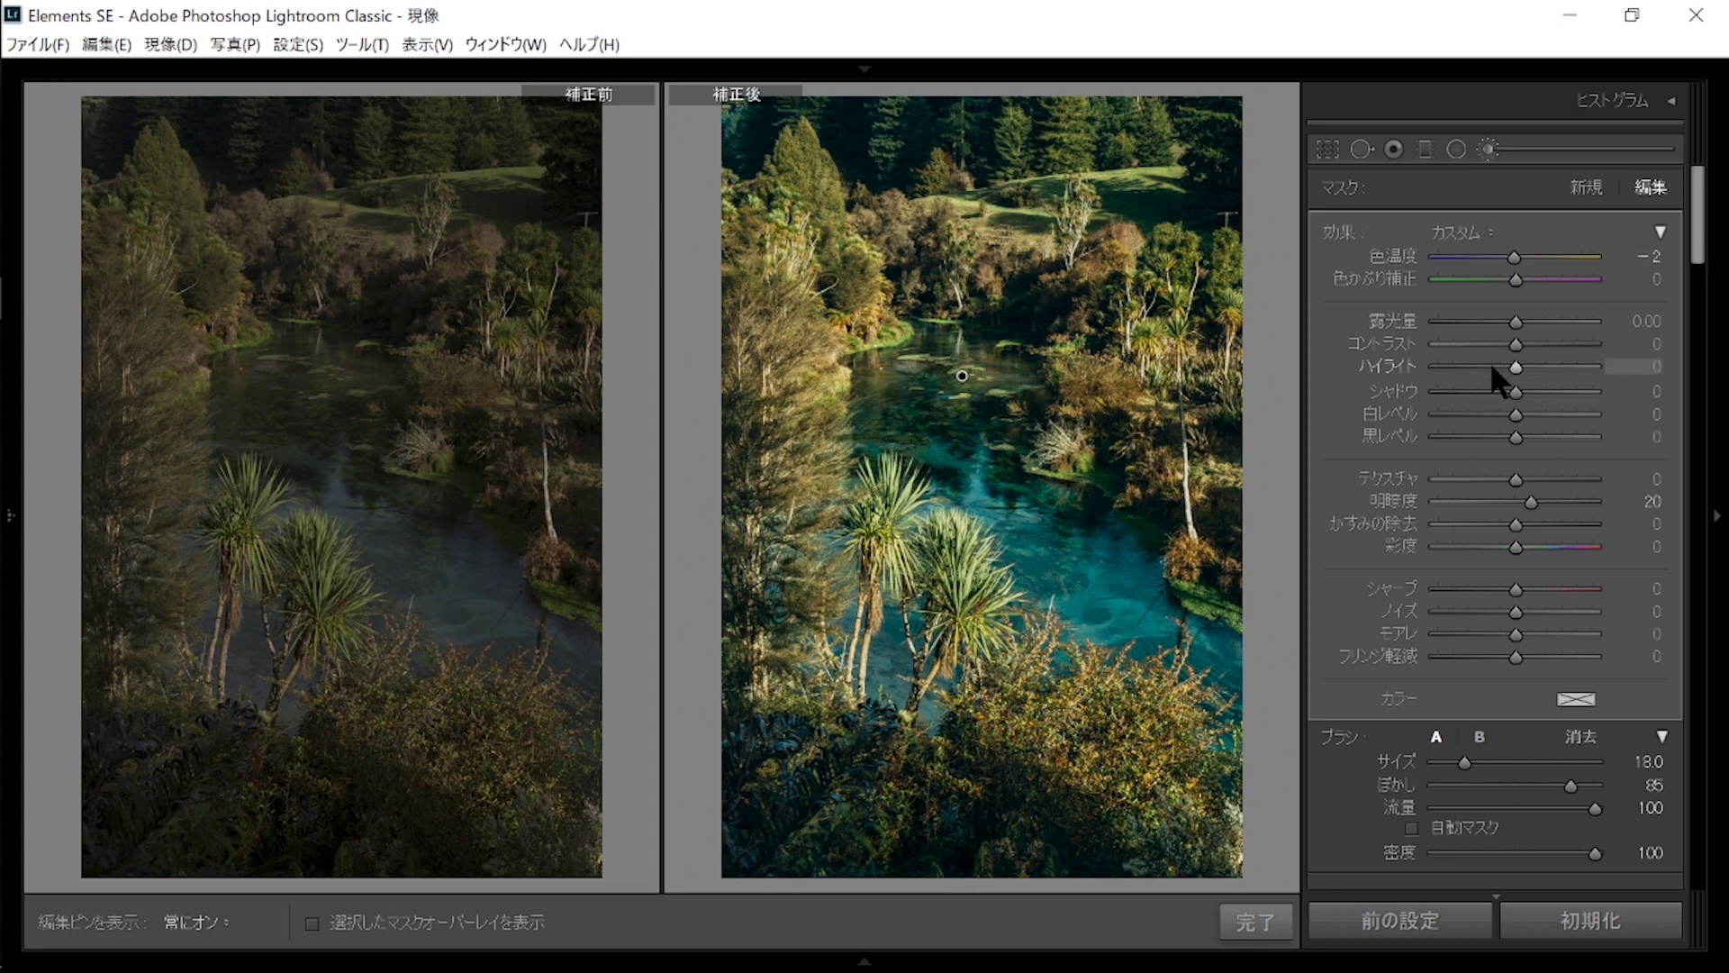
{"action": "left_click", "coordinate": [1531, 414]}
{"action": "double_click", "coordinate": [1531, 414]}
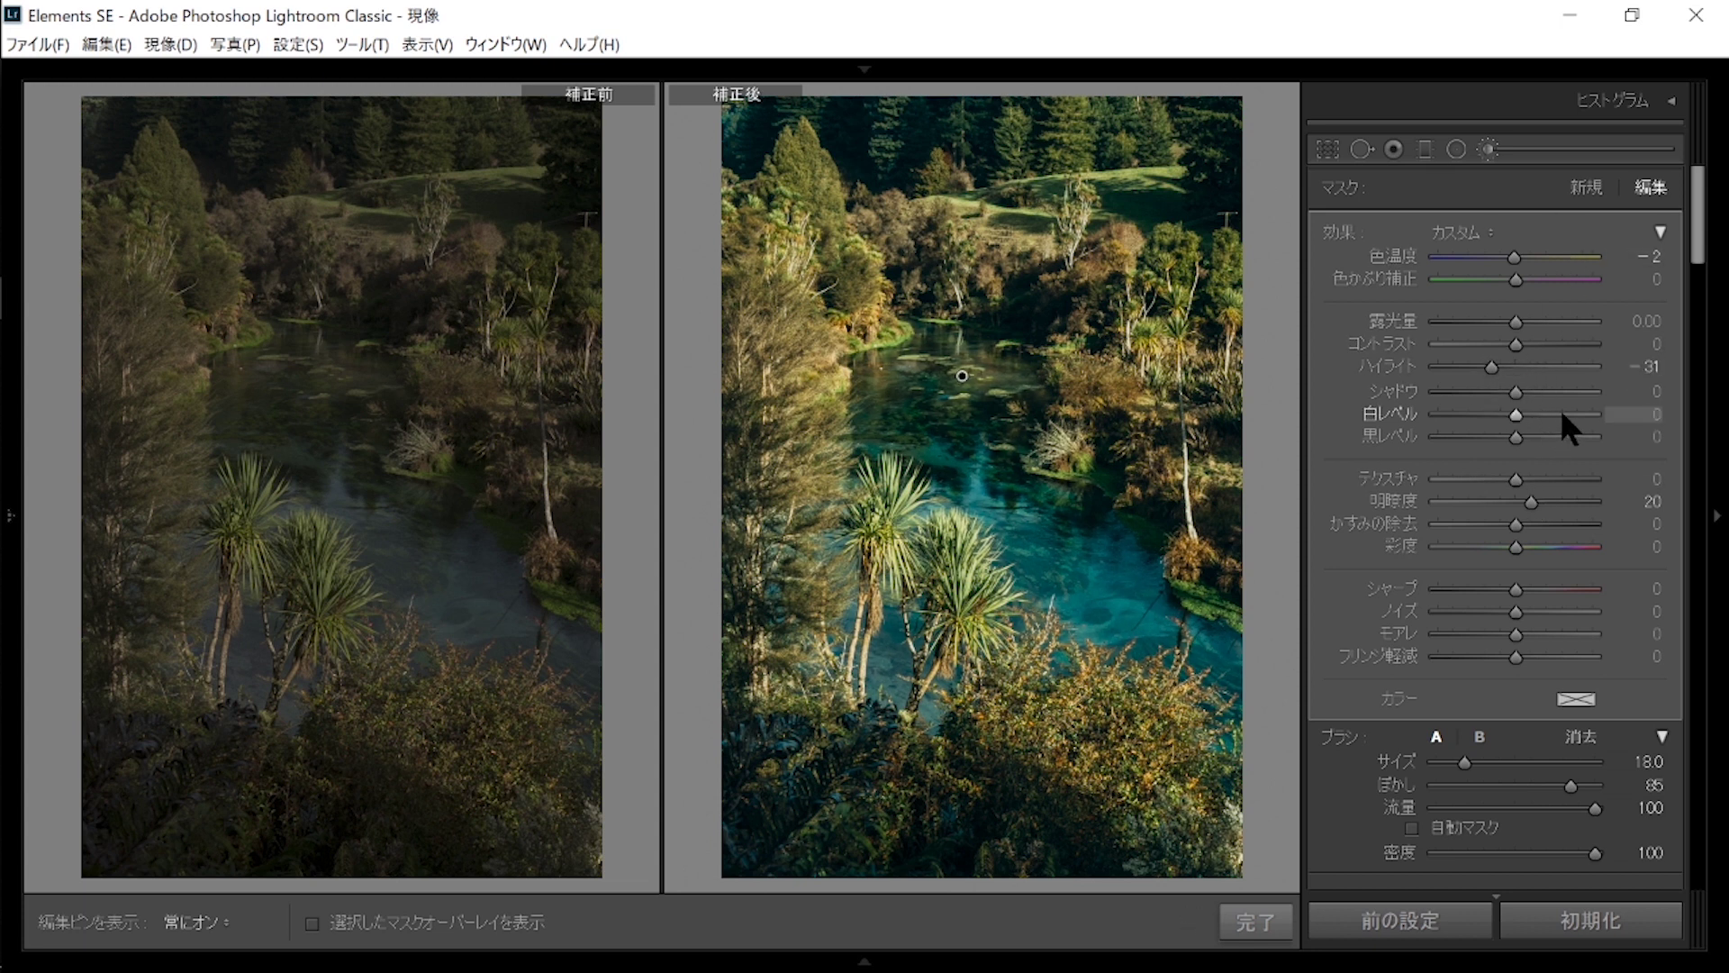
{"action": "left_click", "coordinate": [1539, 413]}
{"action": "left_click_drag", "start_coordinate": [1546, 413], "coordinate": [1554, 413]}
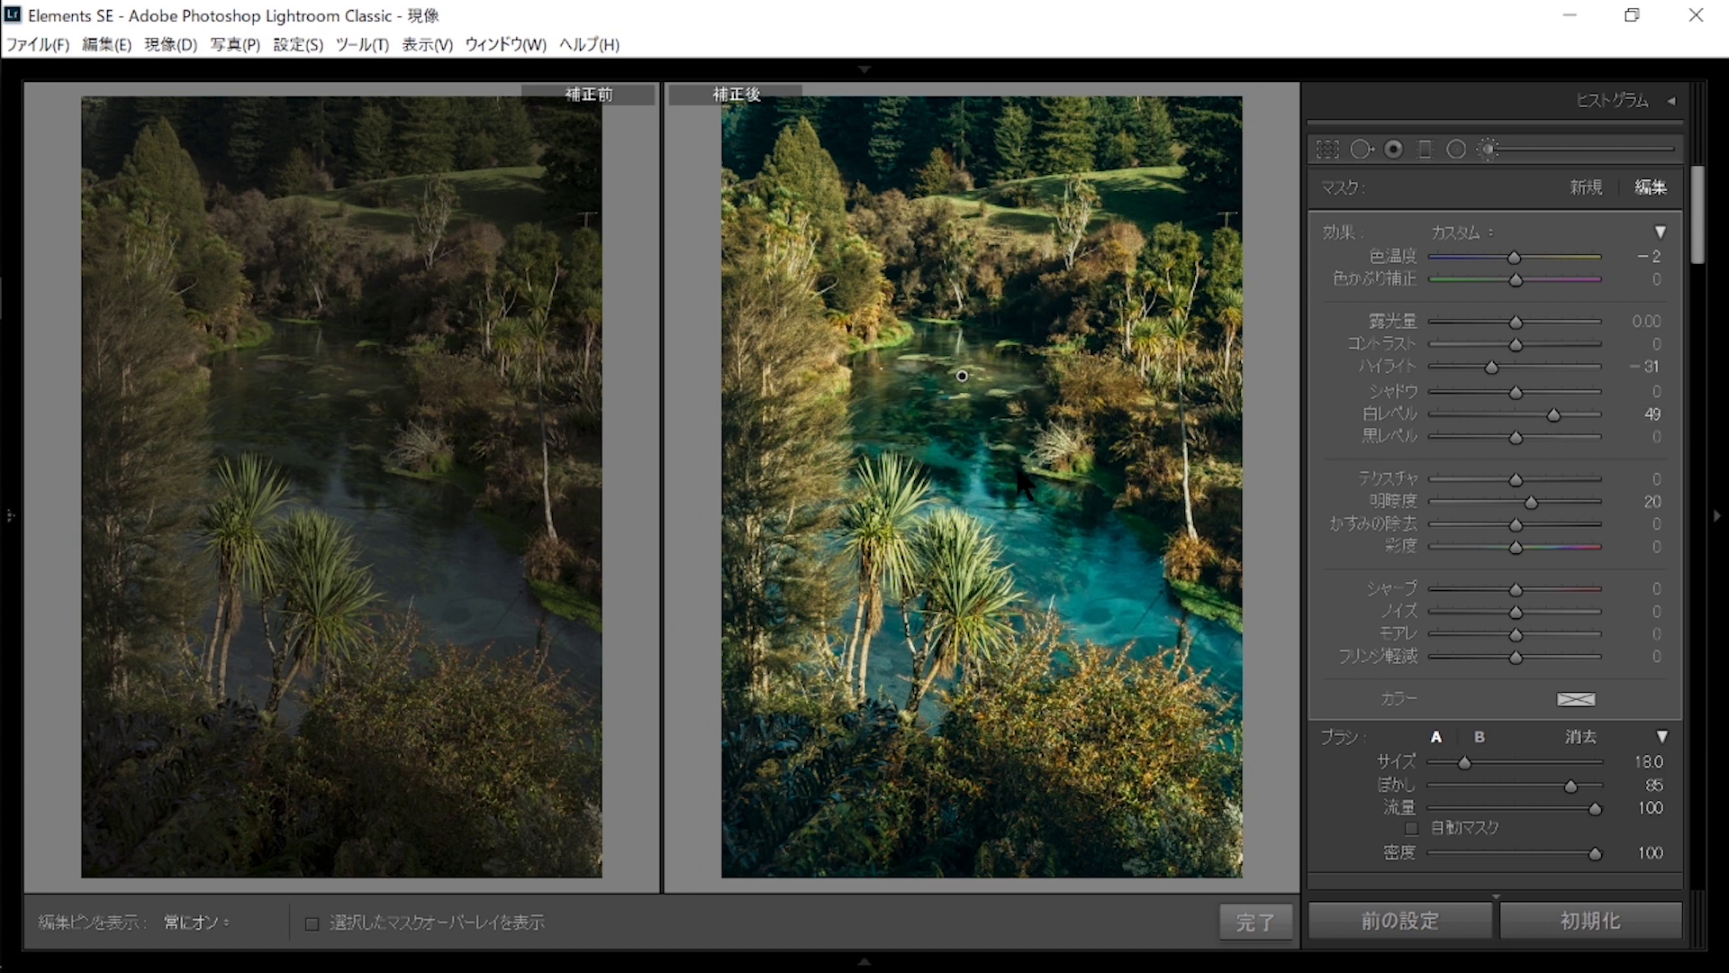
{"action": "key", "text": "h"}
{"action": "key", "text": "h"}
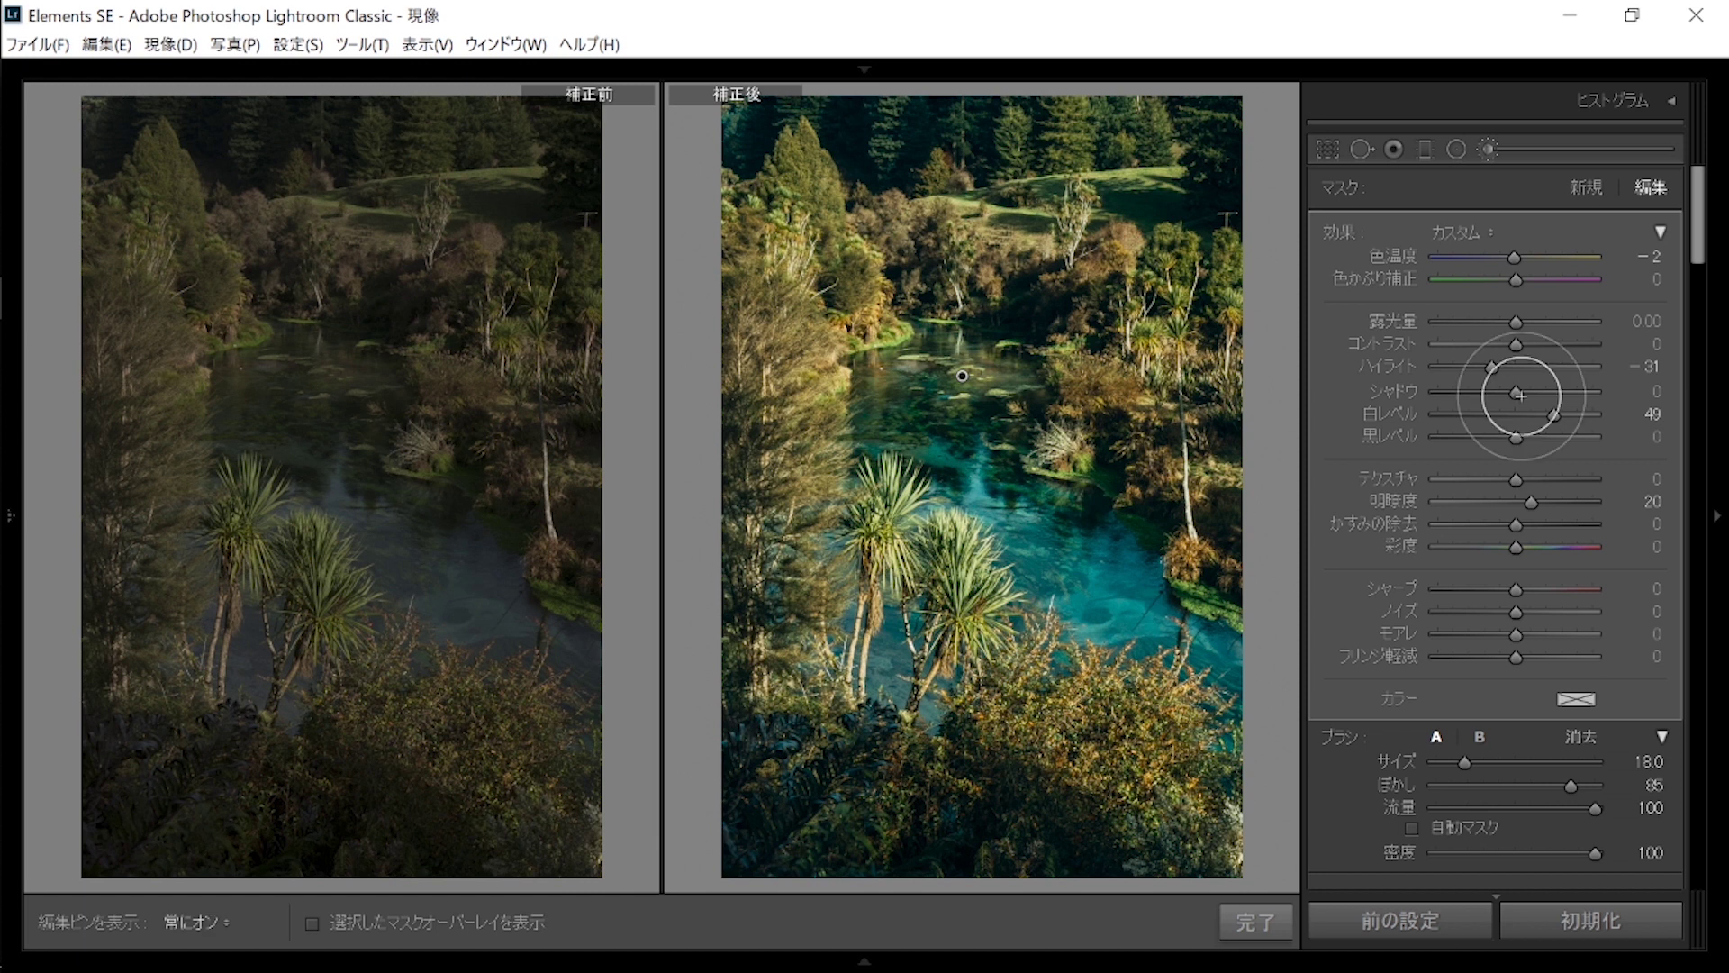
Refine the river mask to Contrast 14, Highlights −25 and Whites 45, and close the adjustment brush.
{"action": "left_click", "coordinate": [1522, 343]}
{"action": "left_click_drag", "start_coordinate": [1522, 340], "coordinate": [1515, 340]}
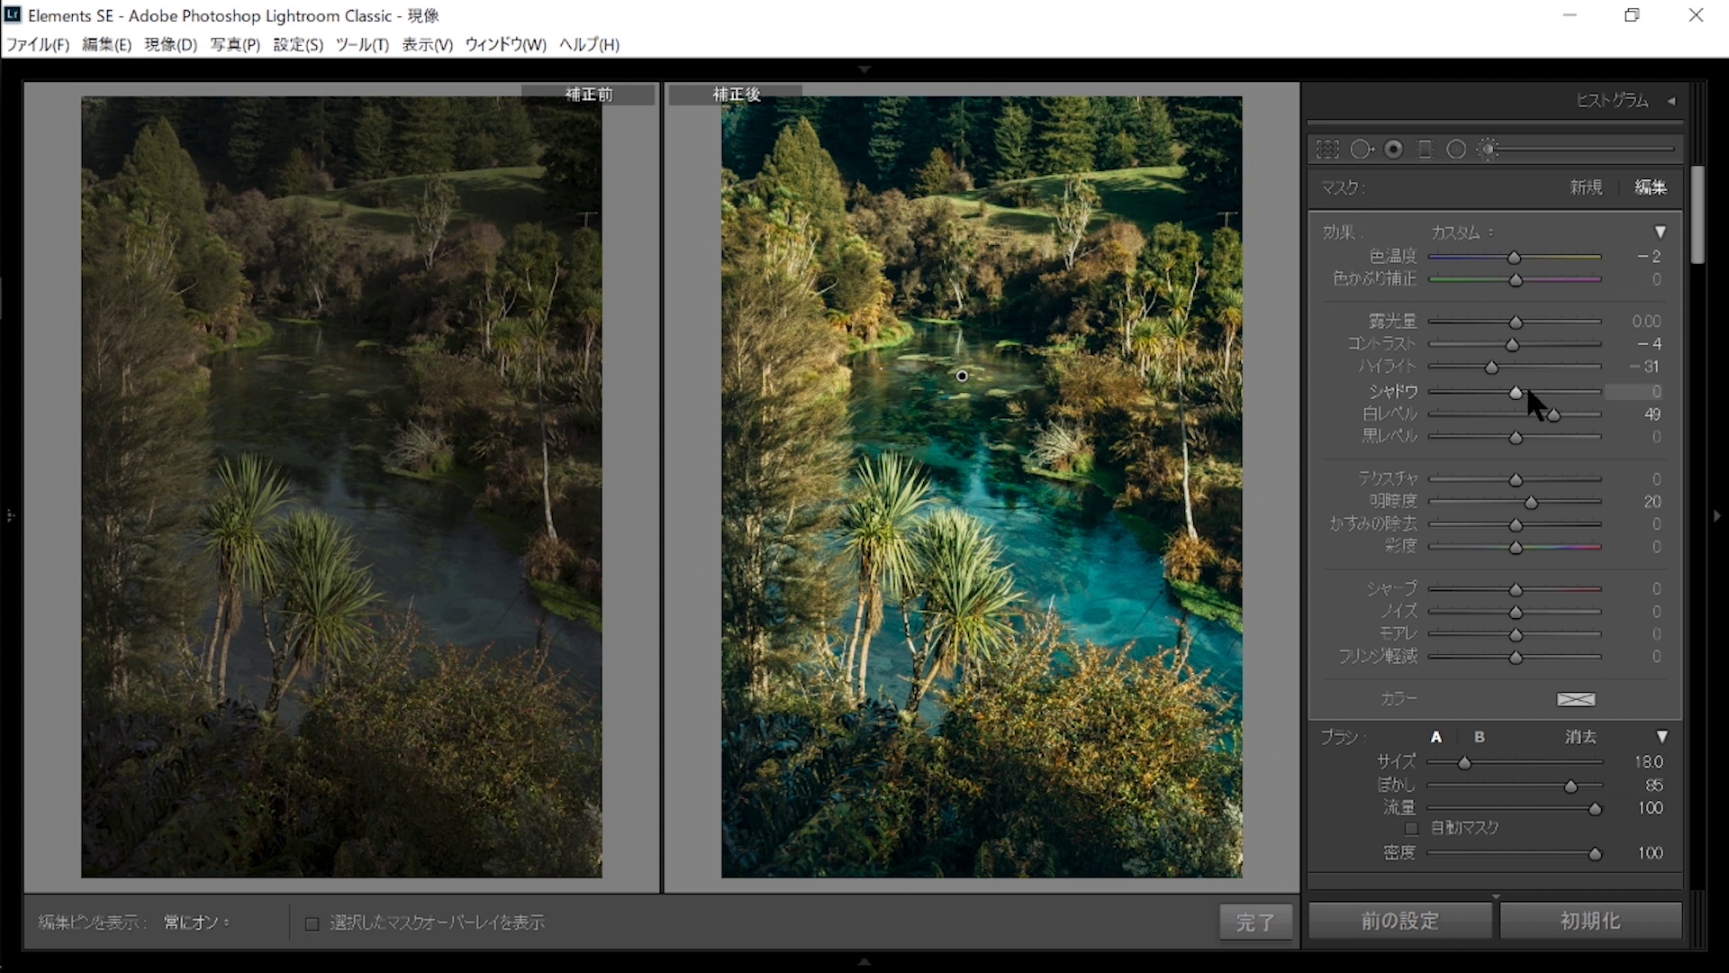
{"action": "left_click_drag", "start_coordinate": [1494, 365], "coordinate": [1496, 365]}
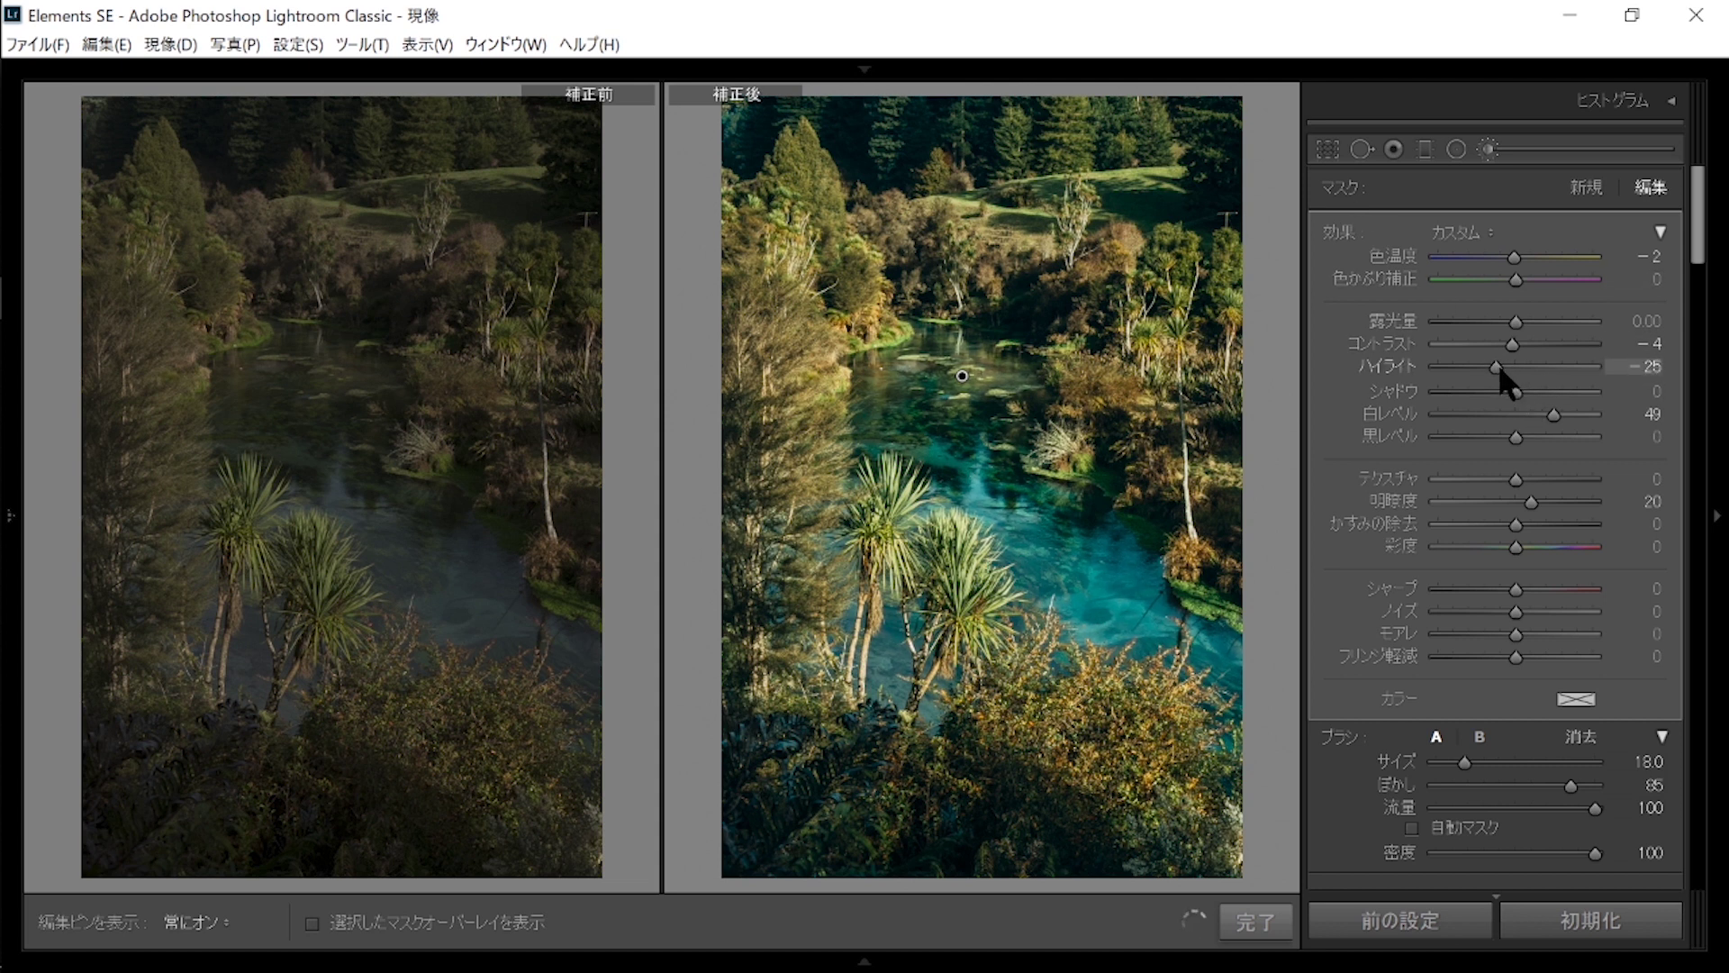
{"action": "left_click", "coordinate": [1545, 411]}
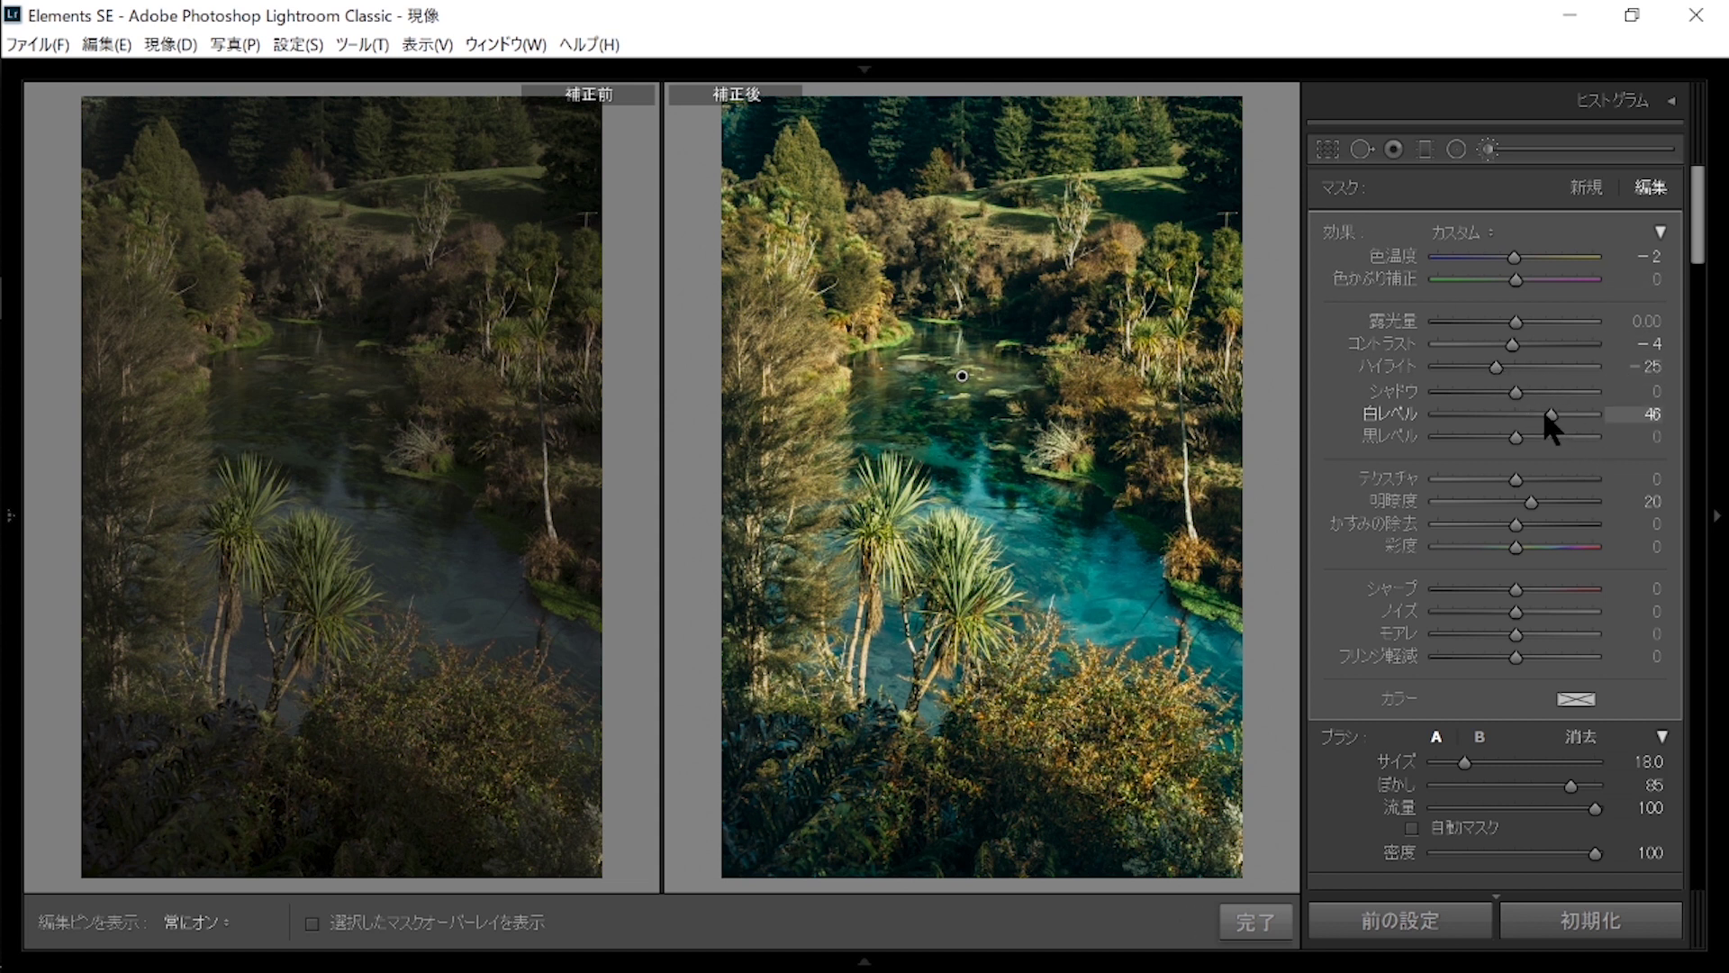
{"action": "left_click", "coordinate": [1535, 343]}
{"action": "left_click_drag", "start_coordinate": [1532, 342], "coordinate": [1526, 342]}
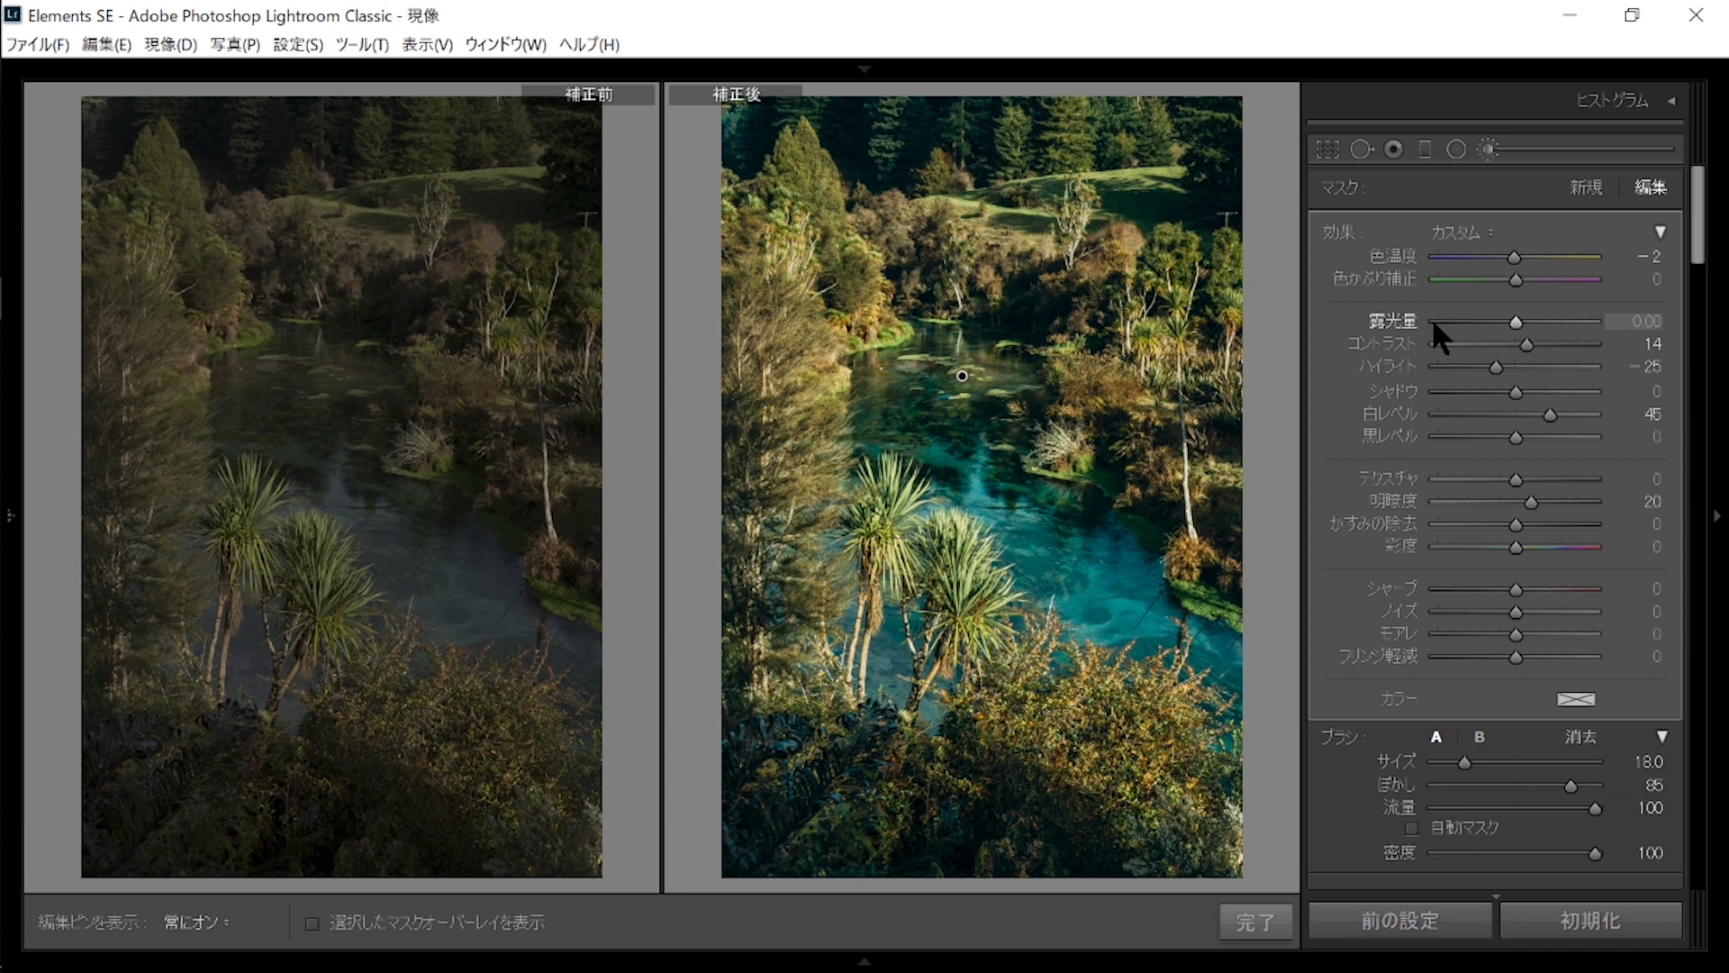
{"action": "key", "text": "k"}
Set the HSL luminance to Red +14, Orange 0 and Yellow +5.
{"action": "scroll", "coordinate": [1644, 630], "scroll_direction": "down", "scroll_amount": 10}
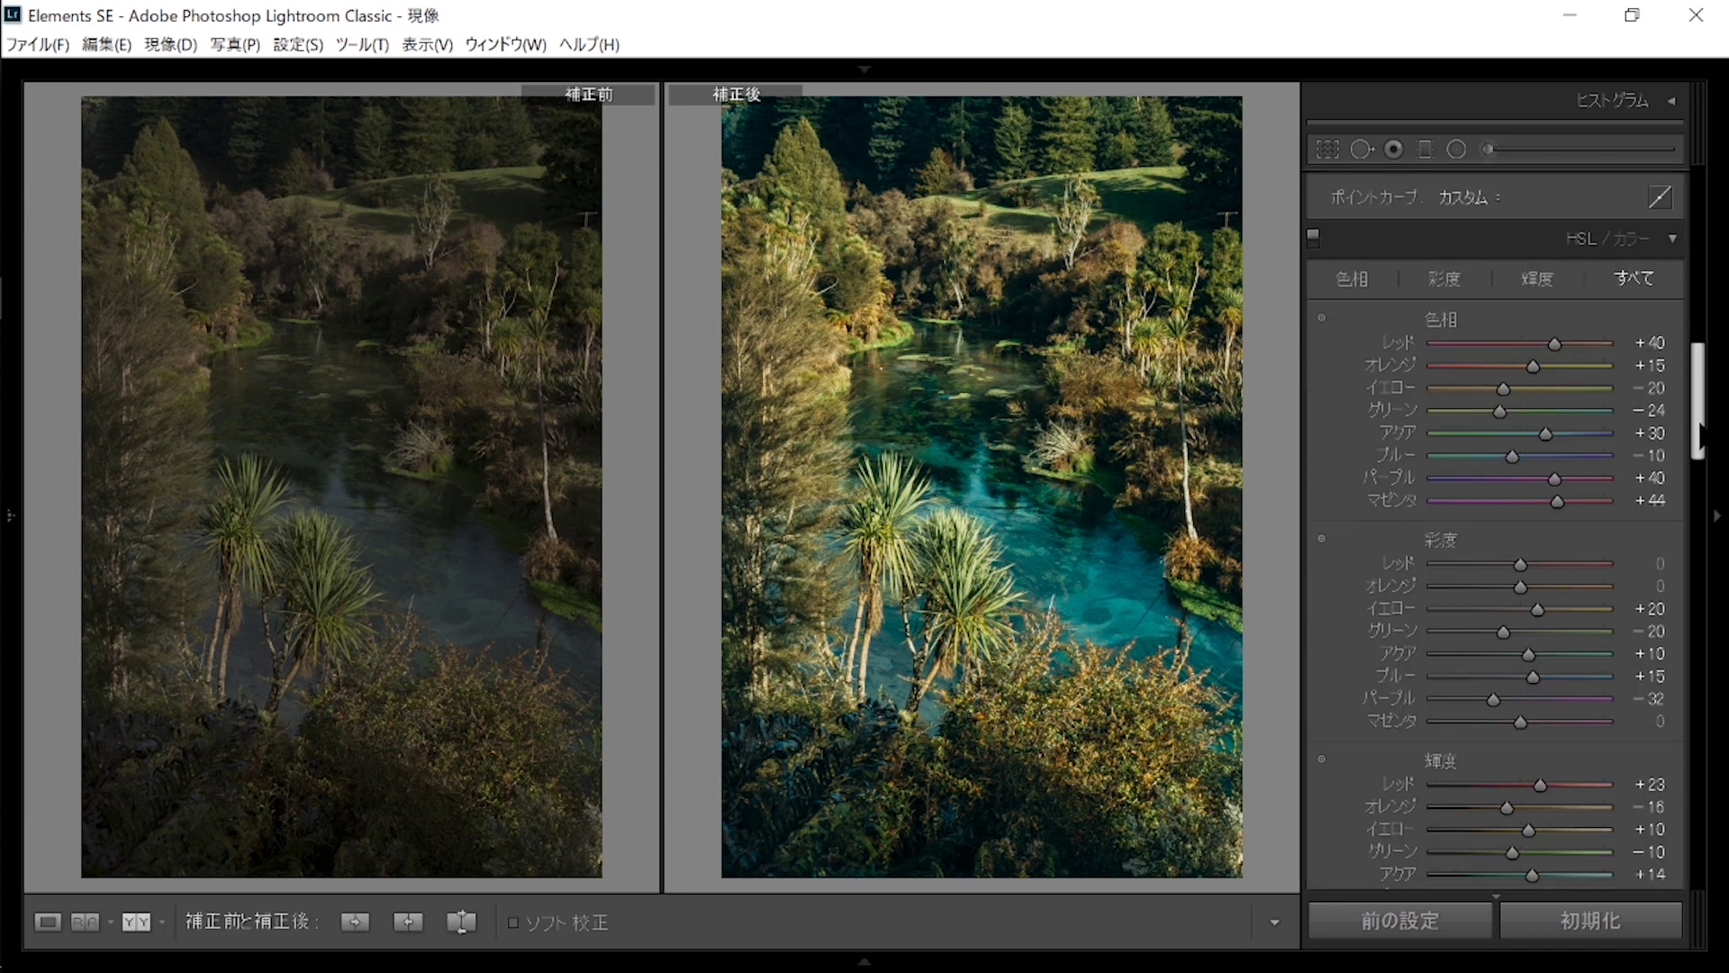
{"action": "double_click", "coordinate": [1527, 717]}
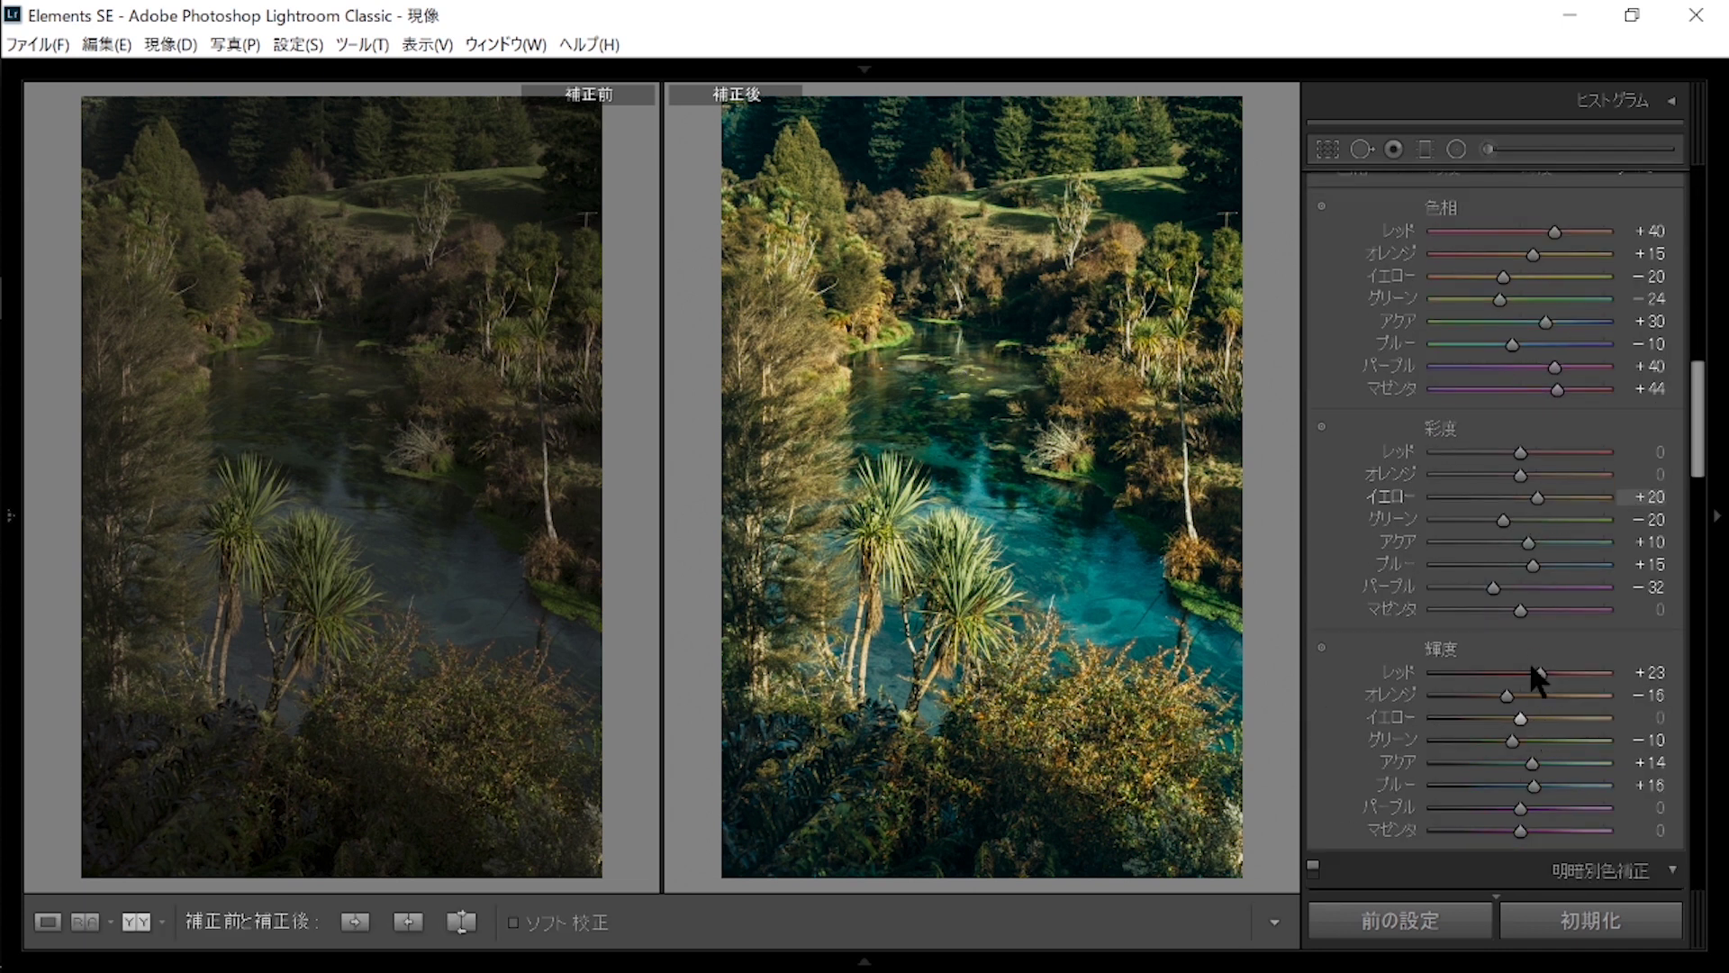
{"action": "mouse_move", "coordinate": [1529, 715]}
{"action": "left_mouse_down"}
{"action": "mouse_move", "coordinate": [1495, 713]}
{"action": "mouse_move", "coordinate": [1529, 717]}
{"action": "left_mouse_up"}
{"action": "mouse_move", "coordinate": [1538, 674]}
{"action": "left_mouse_down"}
{"action": "mouse_move", "coordinate": [1482, 671]}
{"action": "mouse_move", "coordinate": [1592, 670]}
{"action": "mouse_move", "coordinate": [1533, 671]}
{"action": "mouse_move", "coordinate": [1524, 694]}
{"action": "left_mouse_up"}
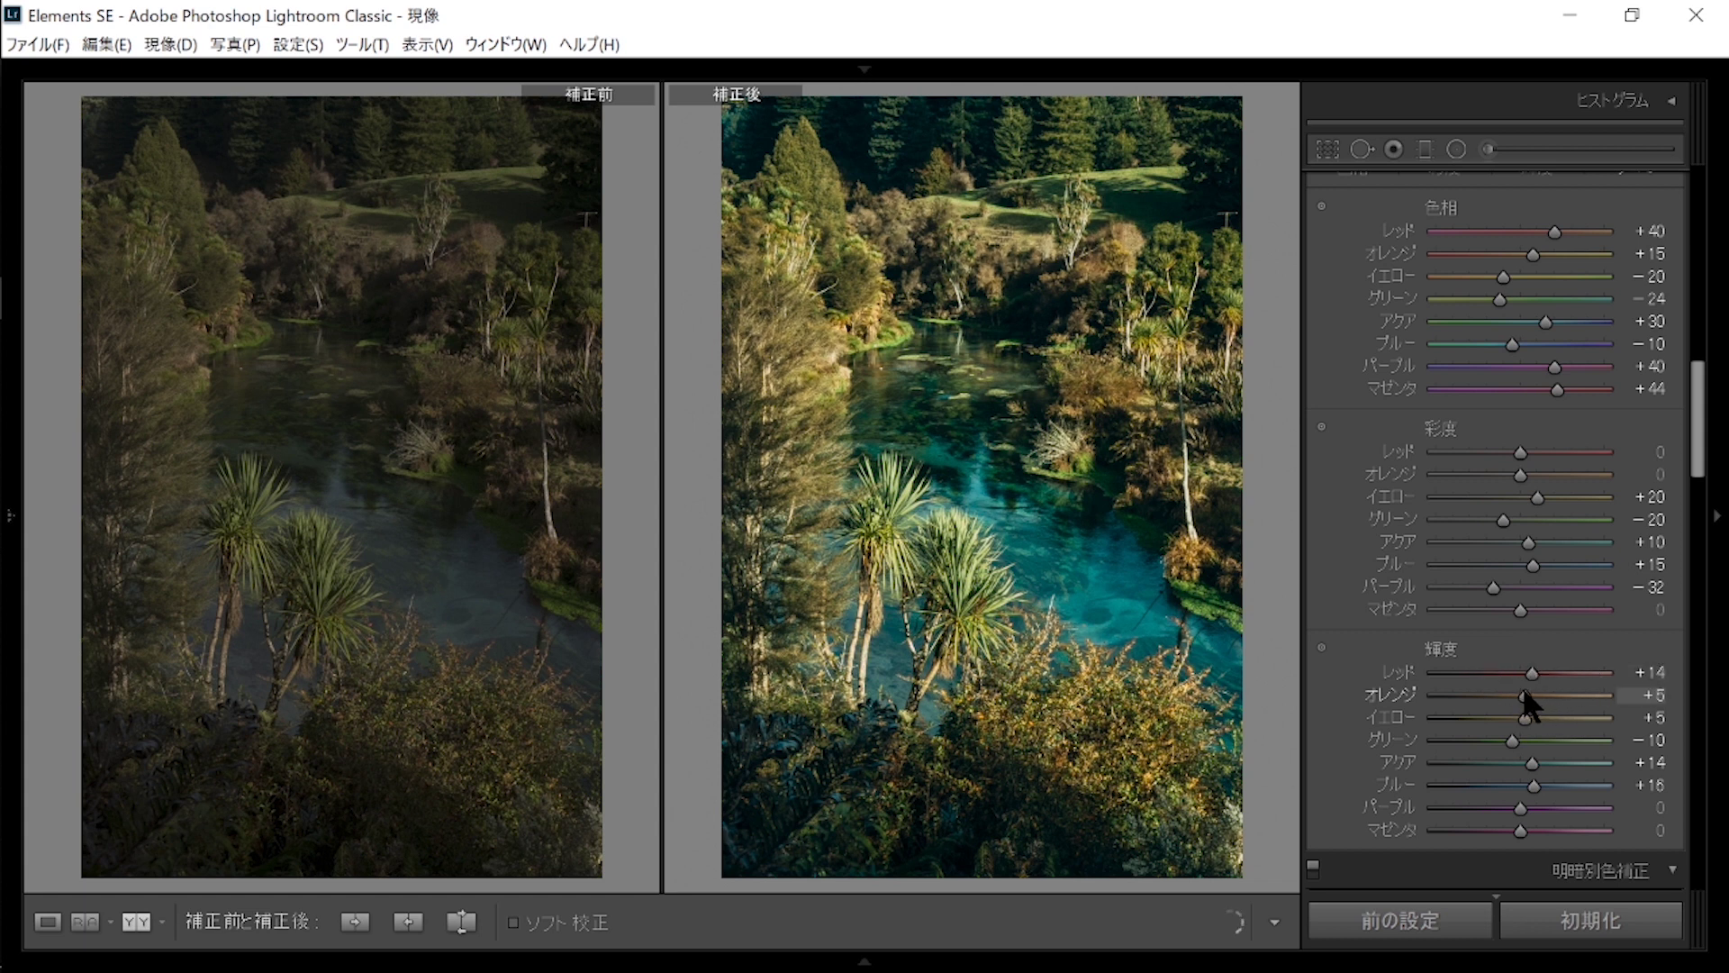
{"action": "double_click", "coordinate": [1523, 694]}
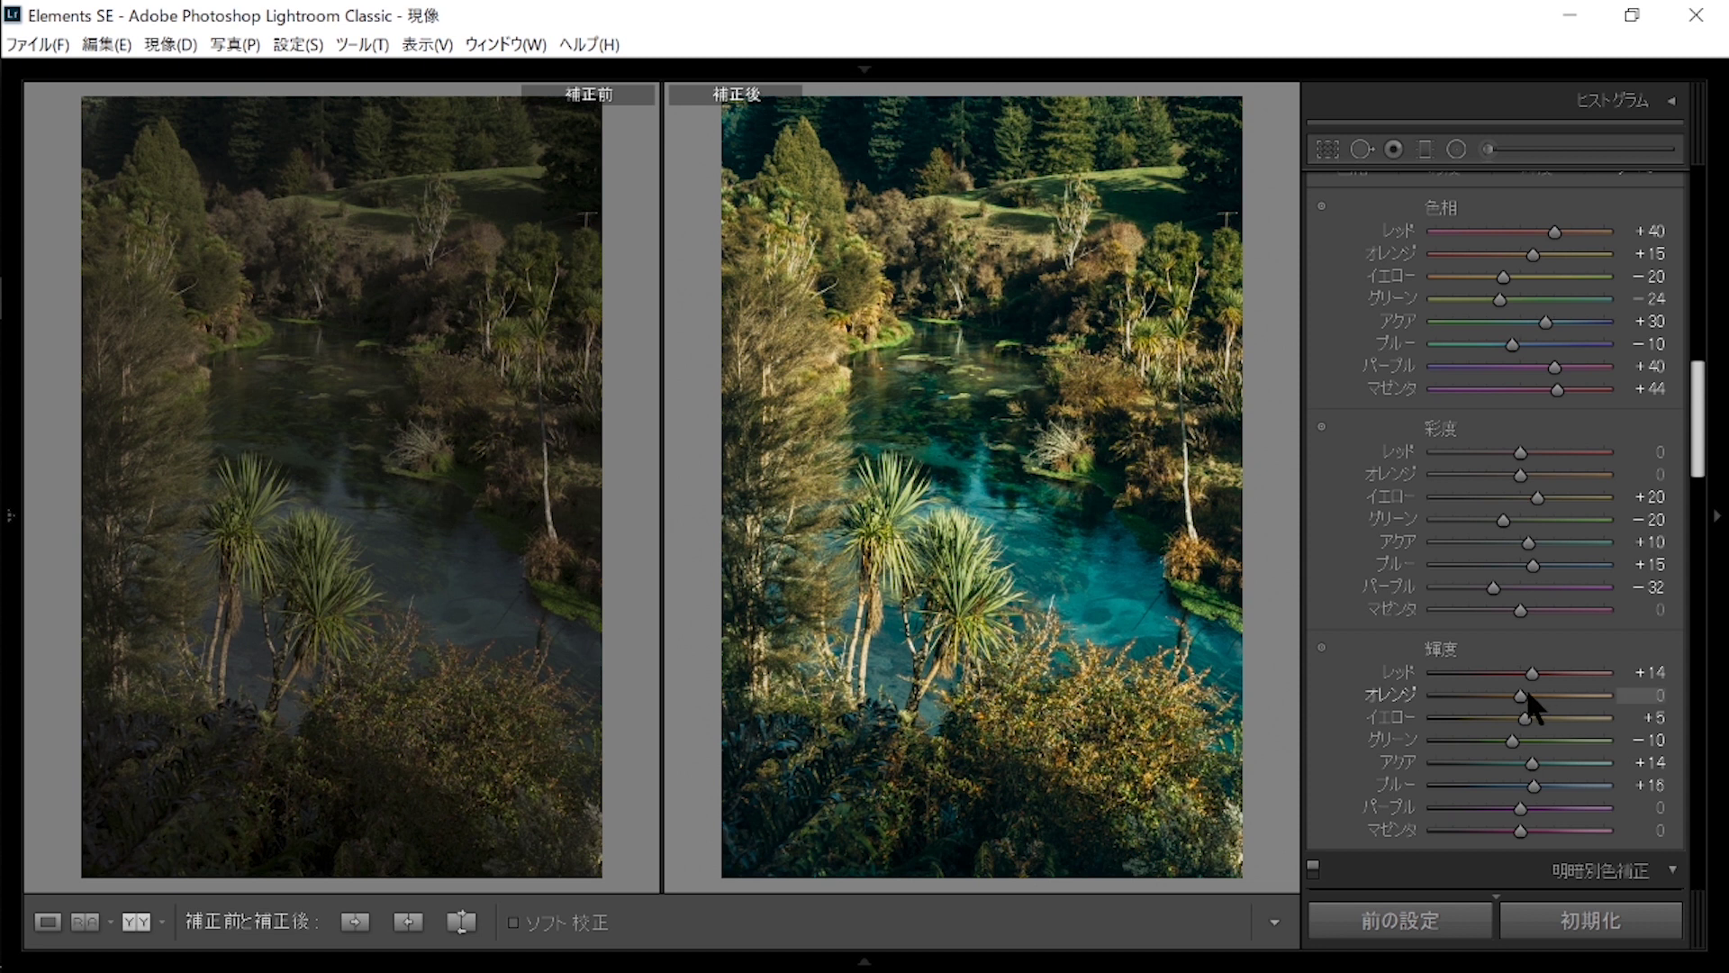
Set Exposure to +1.67, Highlights to −86 and Whites to −37 in the basic adjustments.
{"action": "left_click_drag", "start_coordinate": [1698, 401], "coordinate": [1697, 203]}
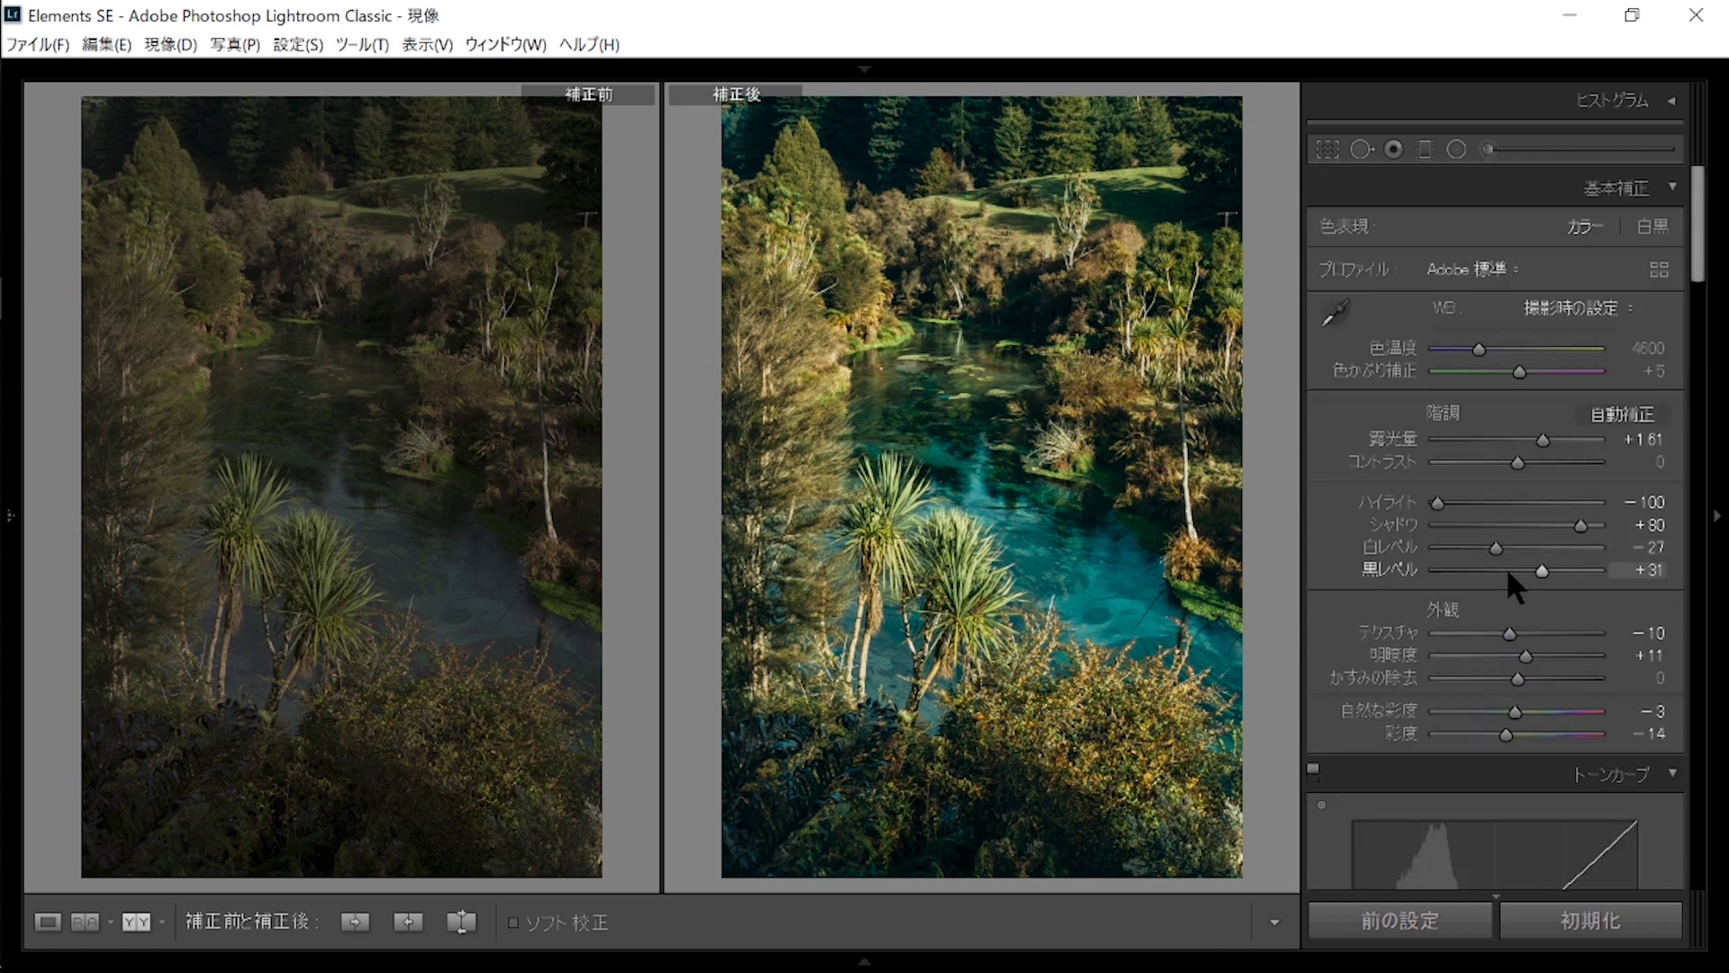
{"action": "left_click_drag", "start_coordinate": [1475, 545], "coordinate": [1448, 493]}
{"action": "left_click_drag", "start_coordinate": [1547, 427], "coordinate": [1545, 430]}
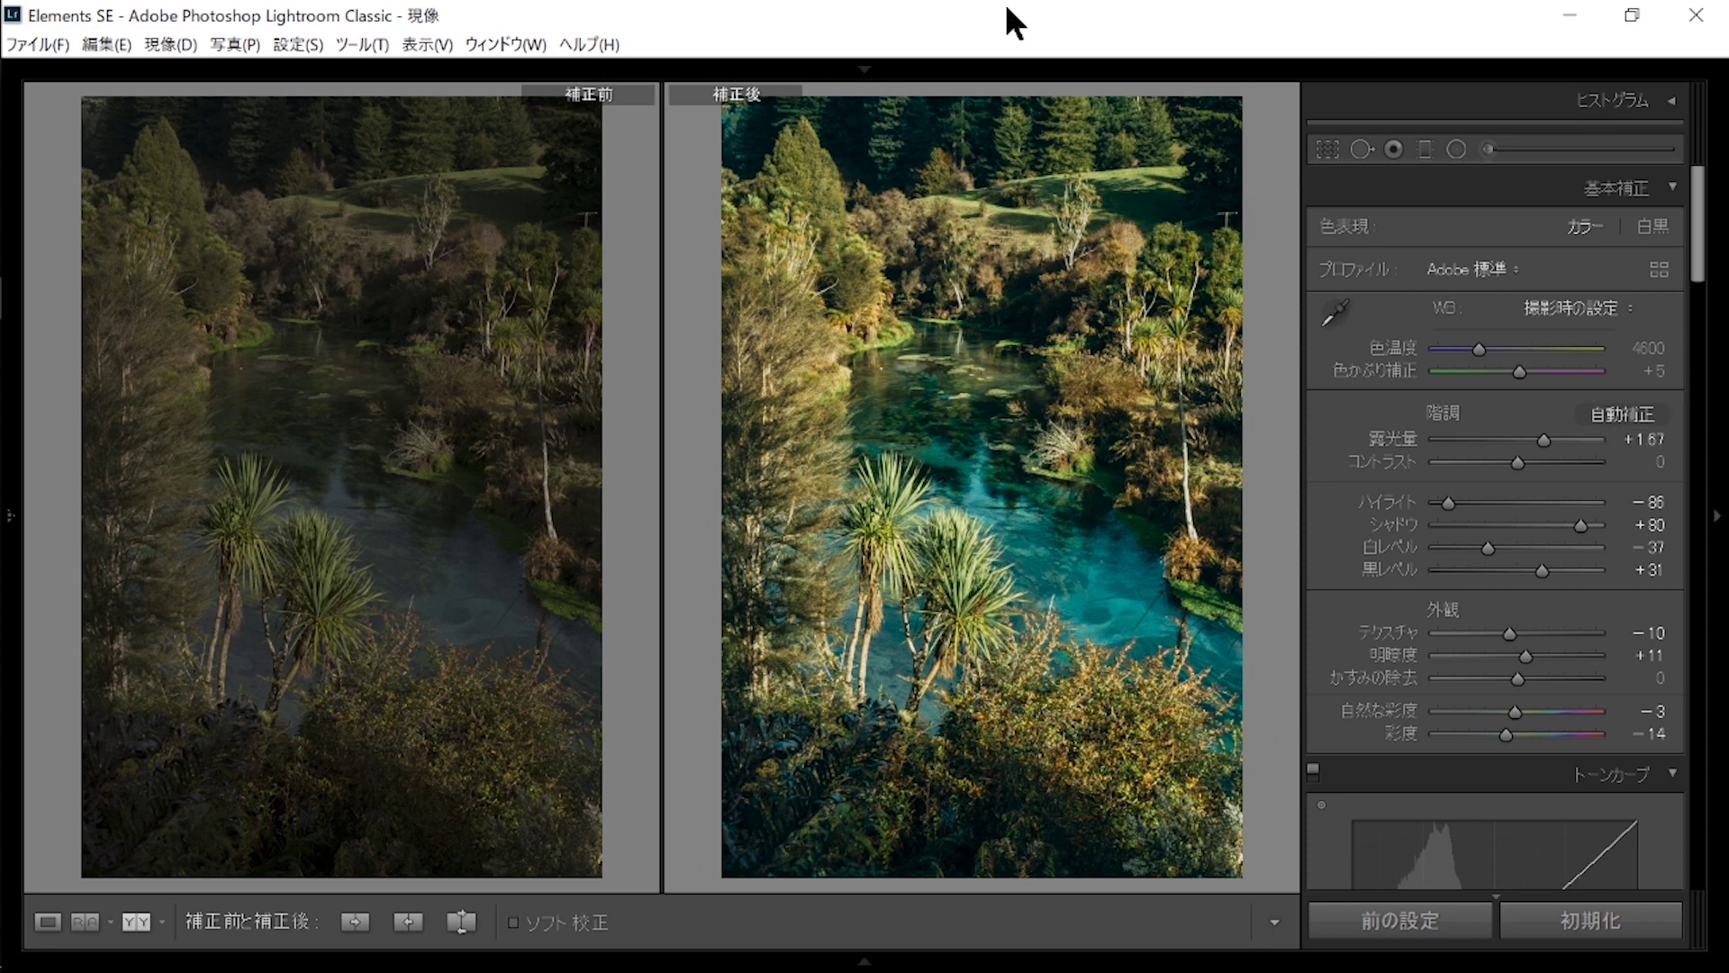
{"action": "left_click", "coordinate": [1170, 262]}
{"action": "left_click", "coordinate": [1077, 271]}
Crop the photo slightly tighter at its original aspect ratio, cutting away the dark foliage along the lower edge.
{"action": "left_click", "coordinate": [1327, 149]}
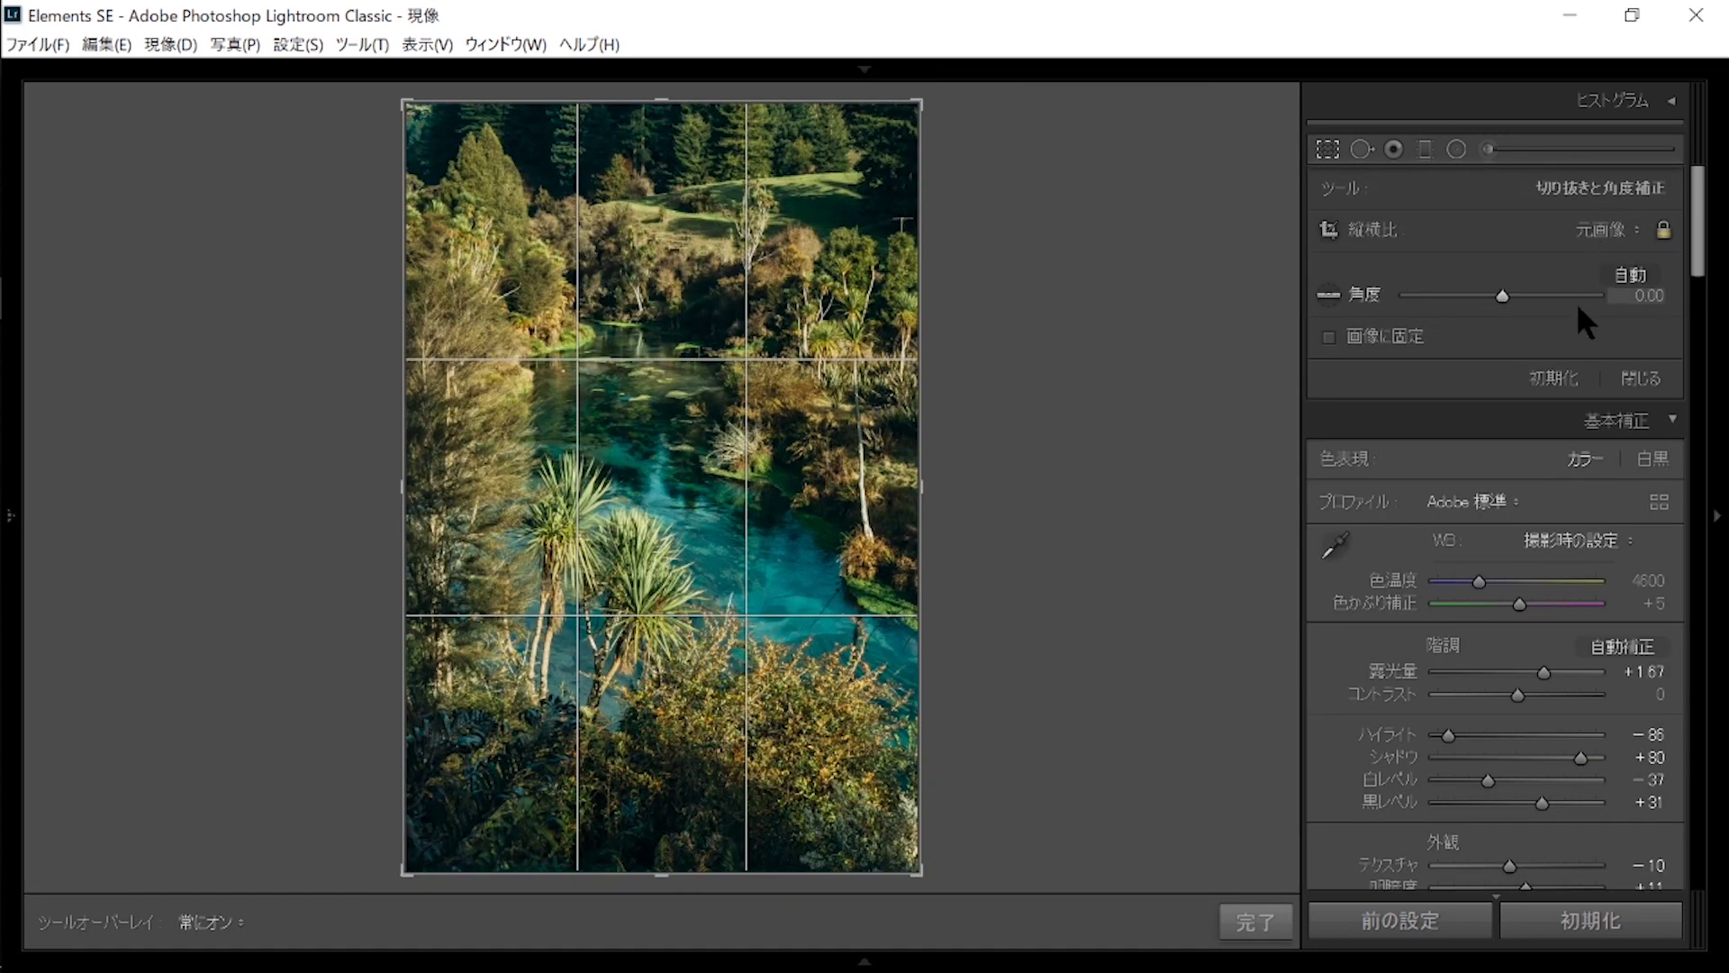
{"action": "left_click", "coordinate": [1594, 227]}
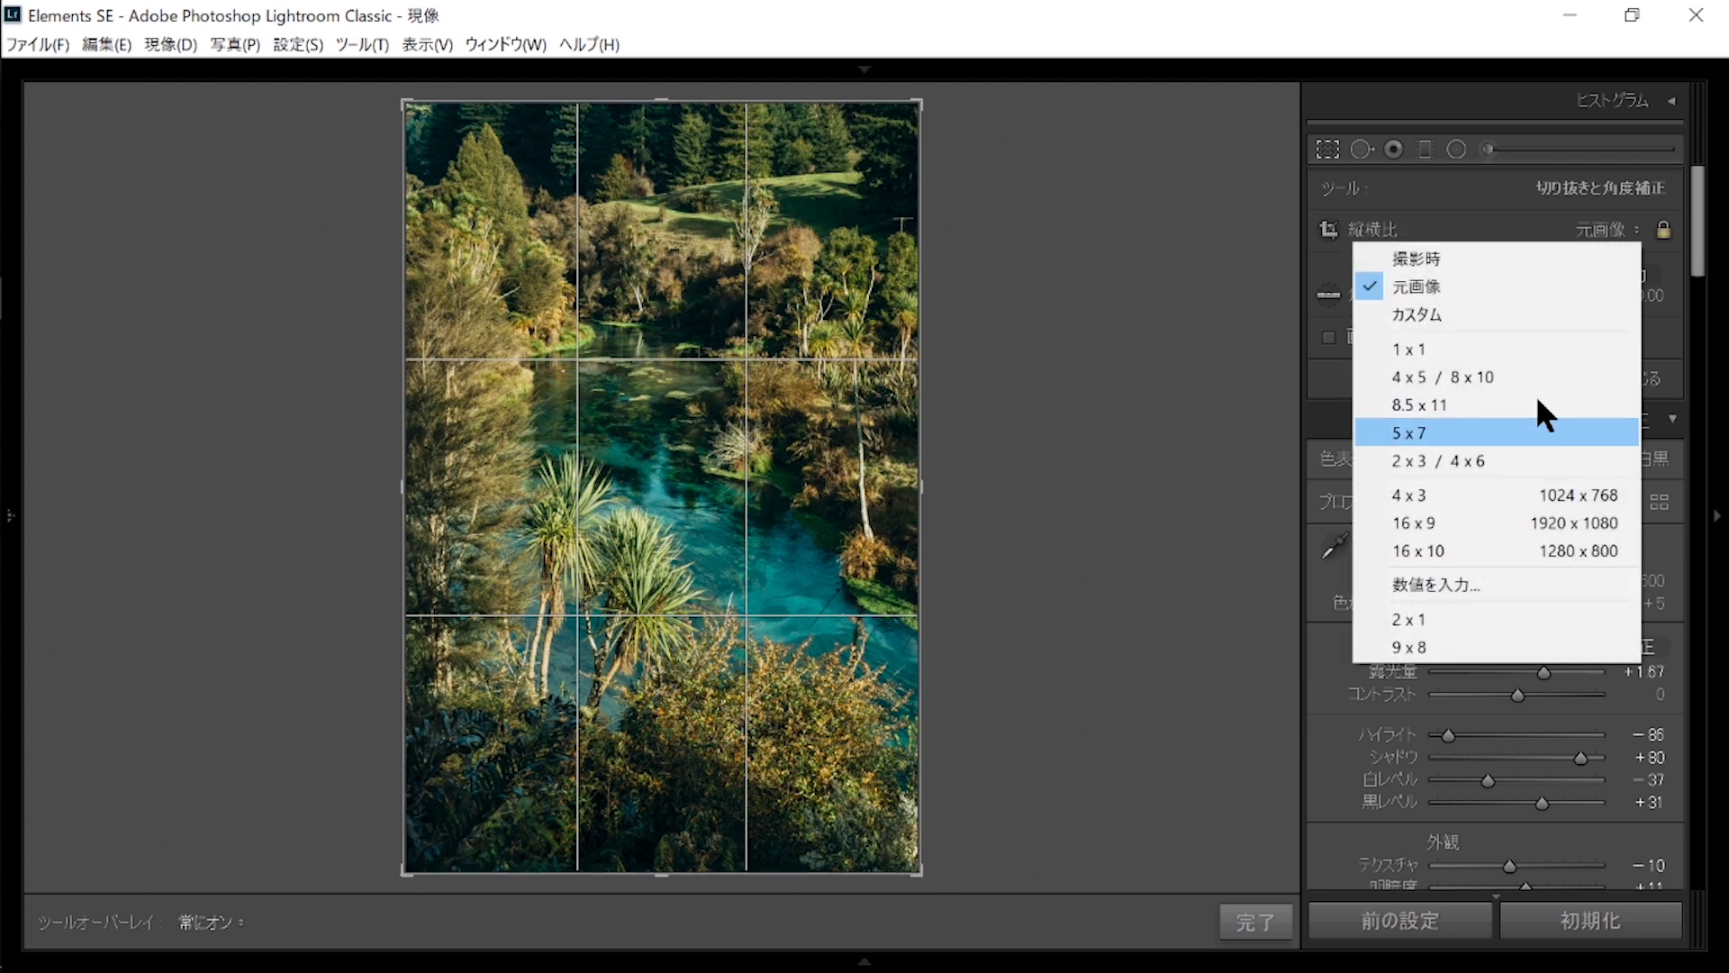
{"action": "left_click", "coordinate": [689, 868]}
{"action": "left_click_drag", "start_coordinate": [689, 869], "coordinate": [686, 865]}
{"action": "left_click_drag", "start_coordinate": [686, 848], "coordinate": [695, 851]}
{"action": "mouse_move", "coordinate": [653, 687]}
{"action": "left_mouse_down"}
{"action": "mouse_move", "coordinate": [587, 687]}
{"action": "mouse_move", "coordinate": [653, 705]}
{"action": "left_mouse_up"}
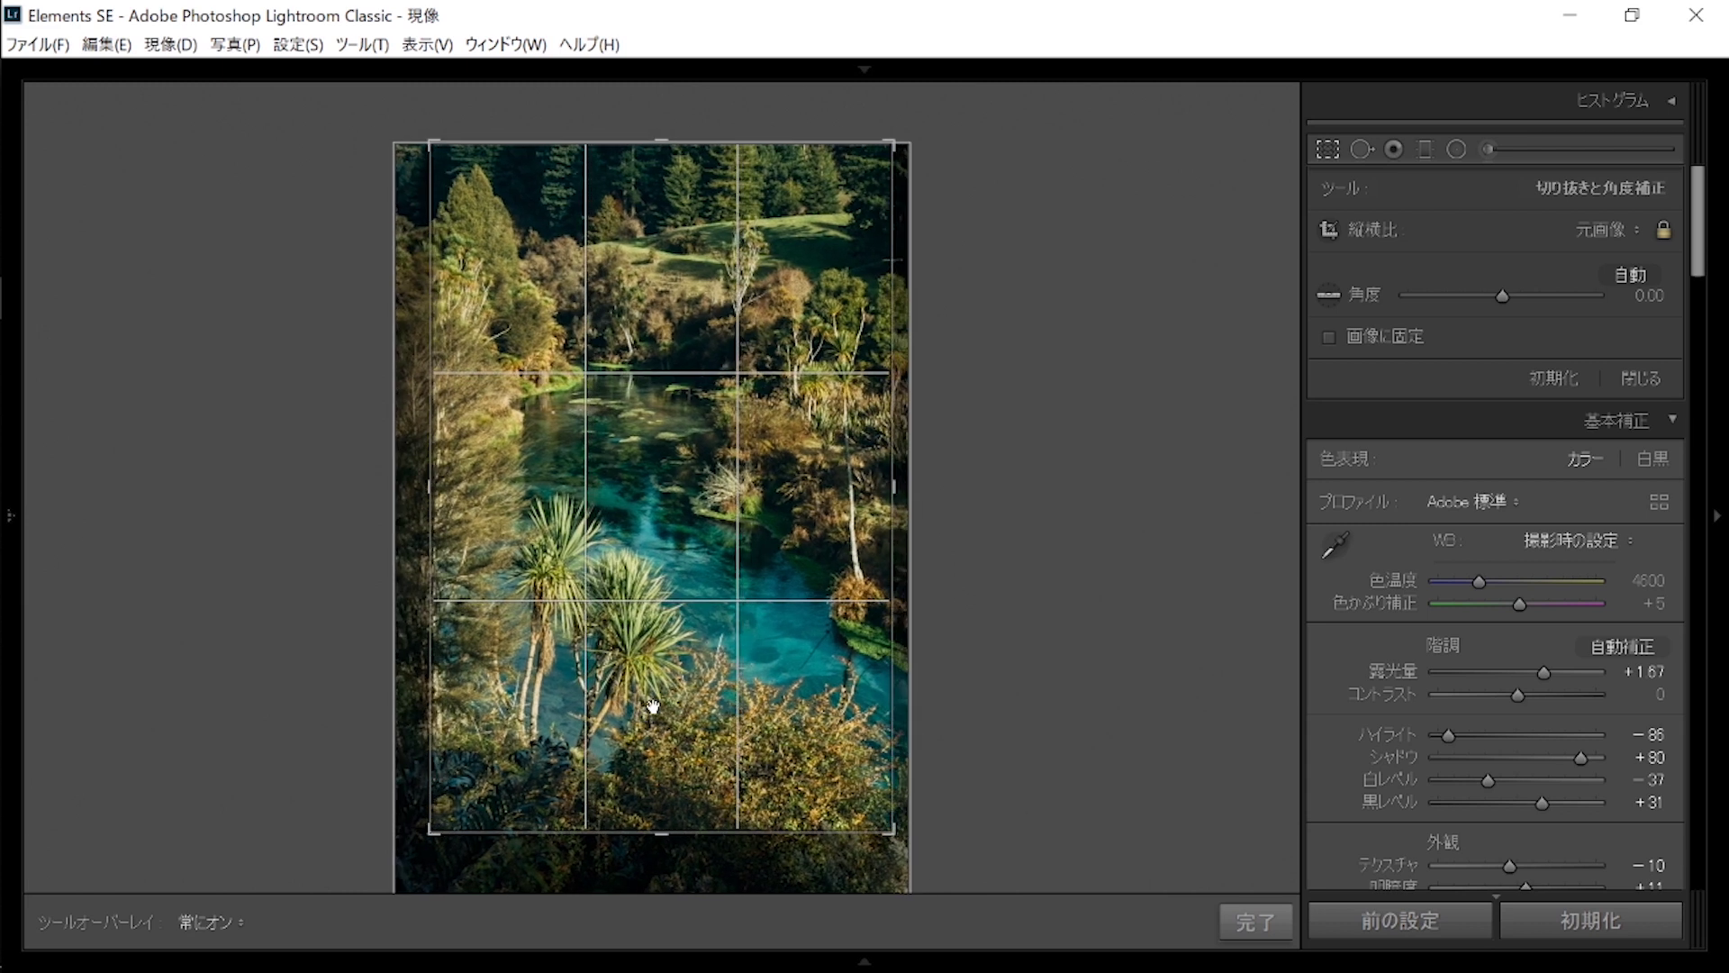
{"action": "key", "text": "Return"}
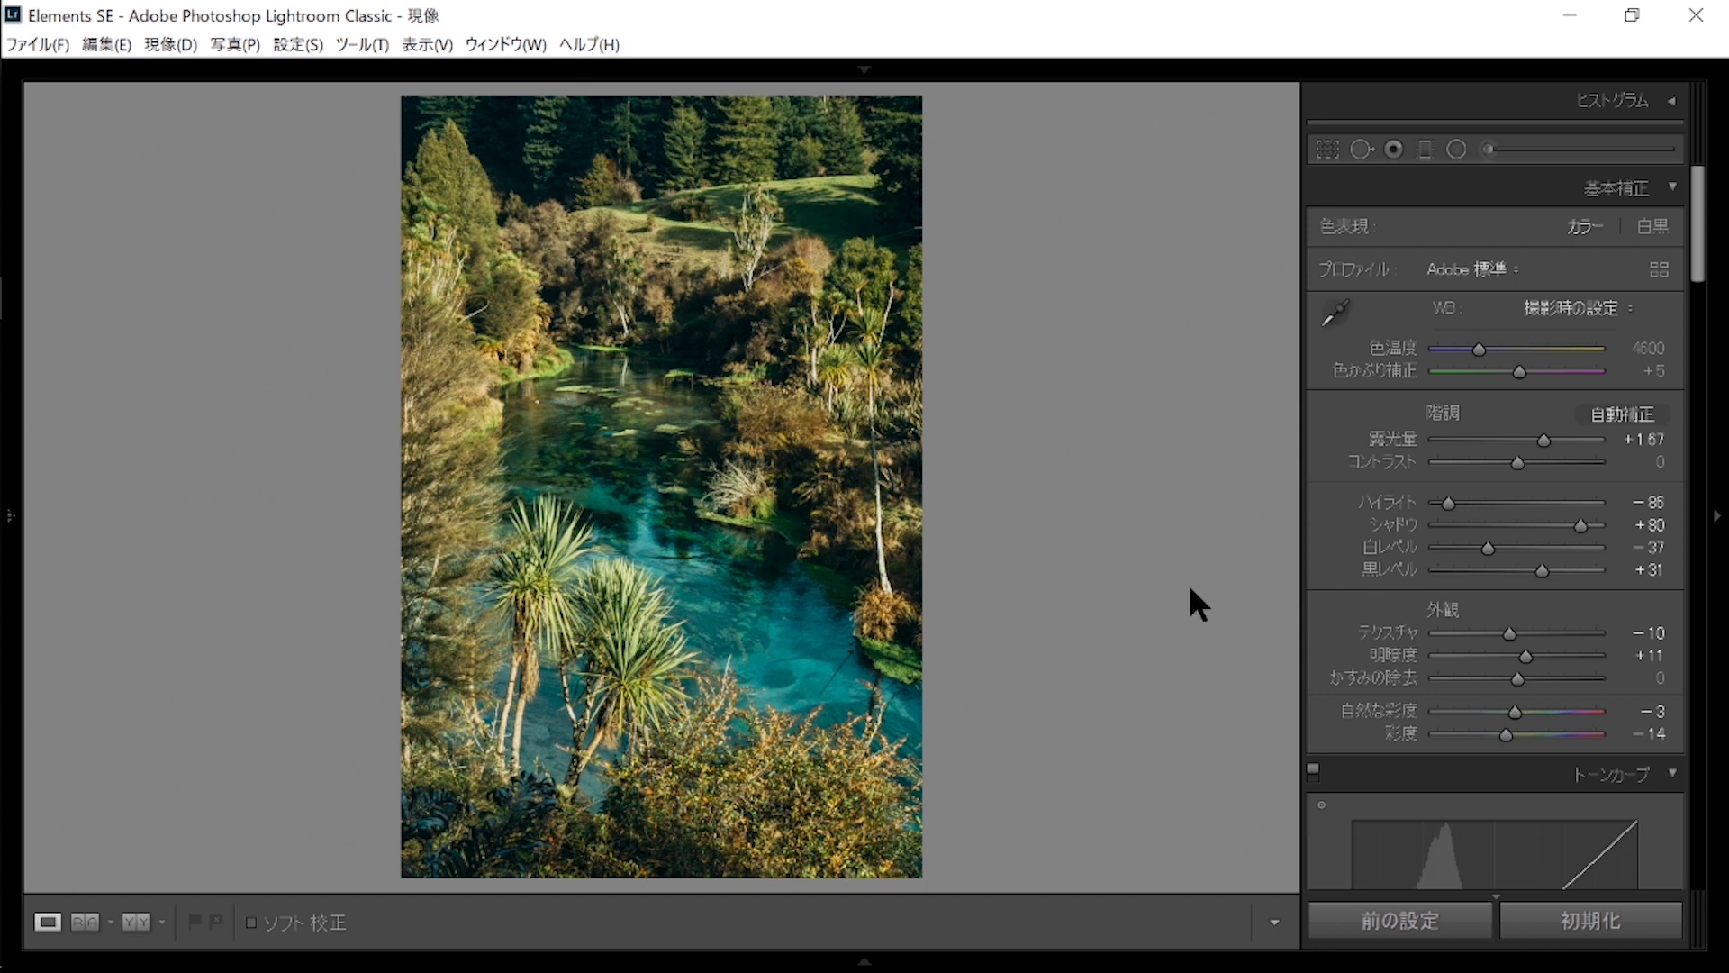
Create a virtual copy of the graded photo, show it in before/after view, and reset the copy's develop settings.
{"action": "right_click", "coordinate": [632, 666]}
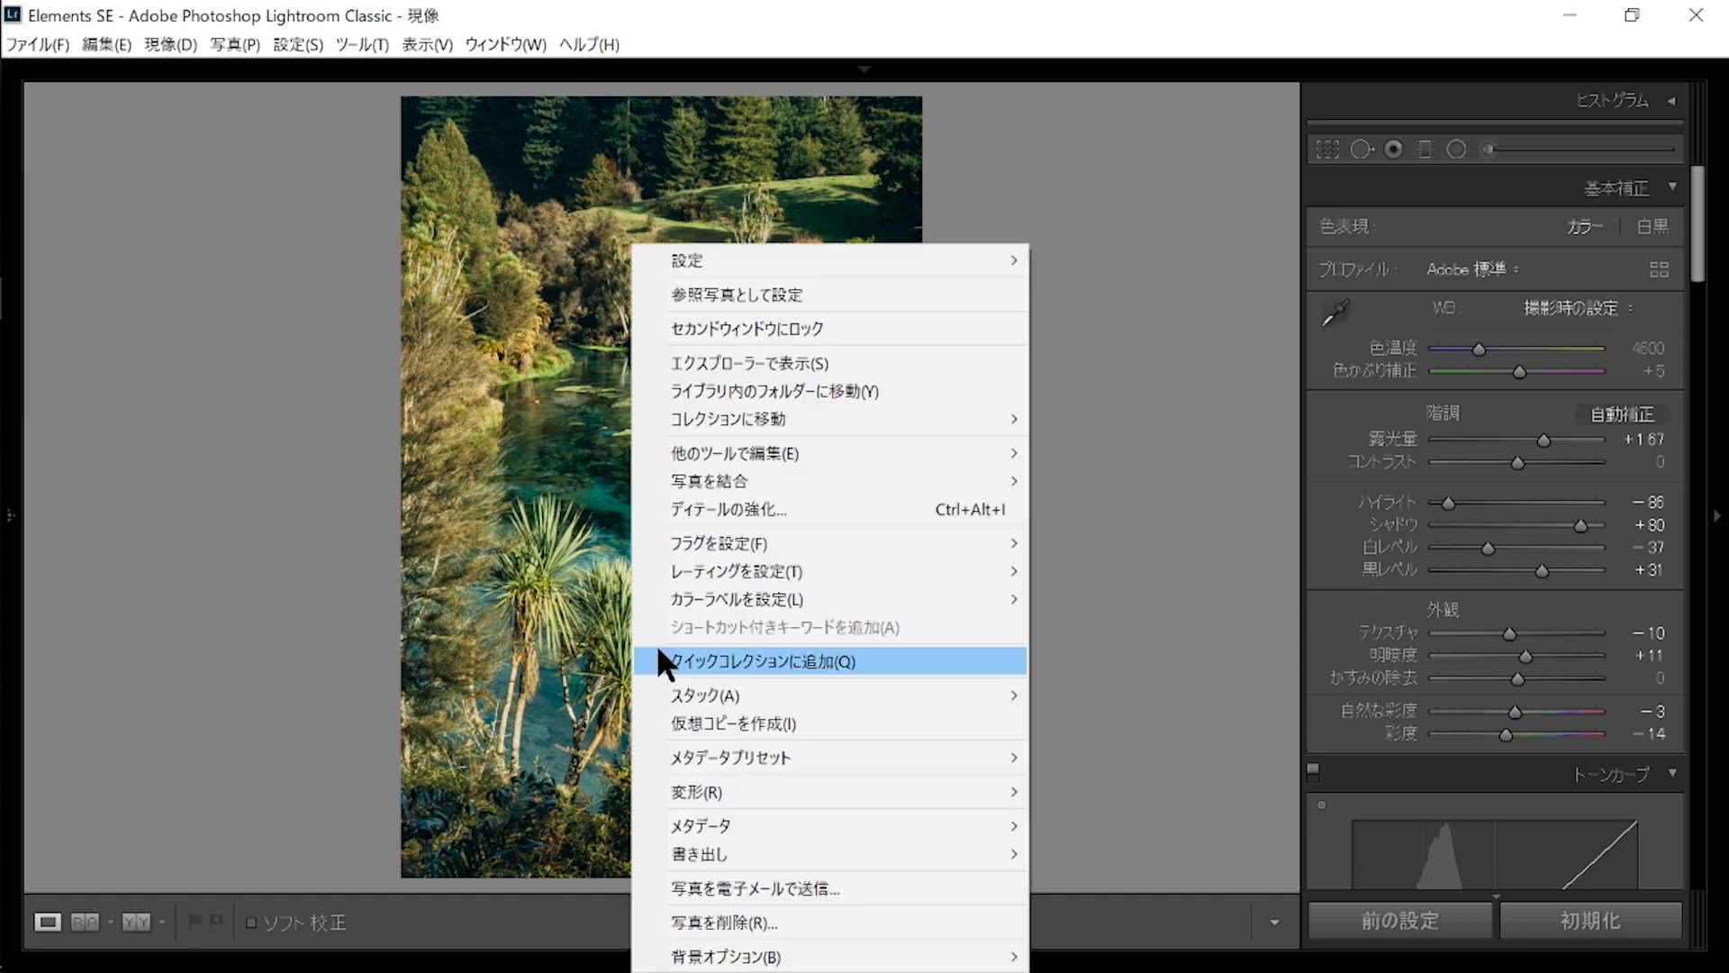
{"action": "left_click", "coordinate": [769, 724]}
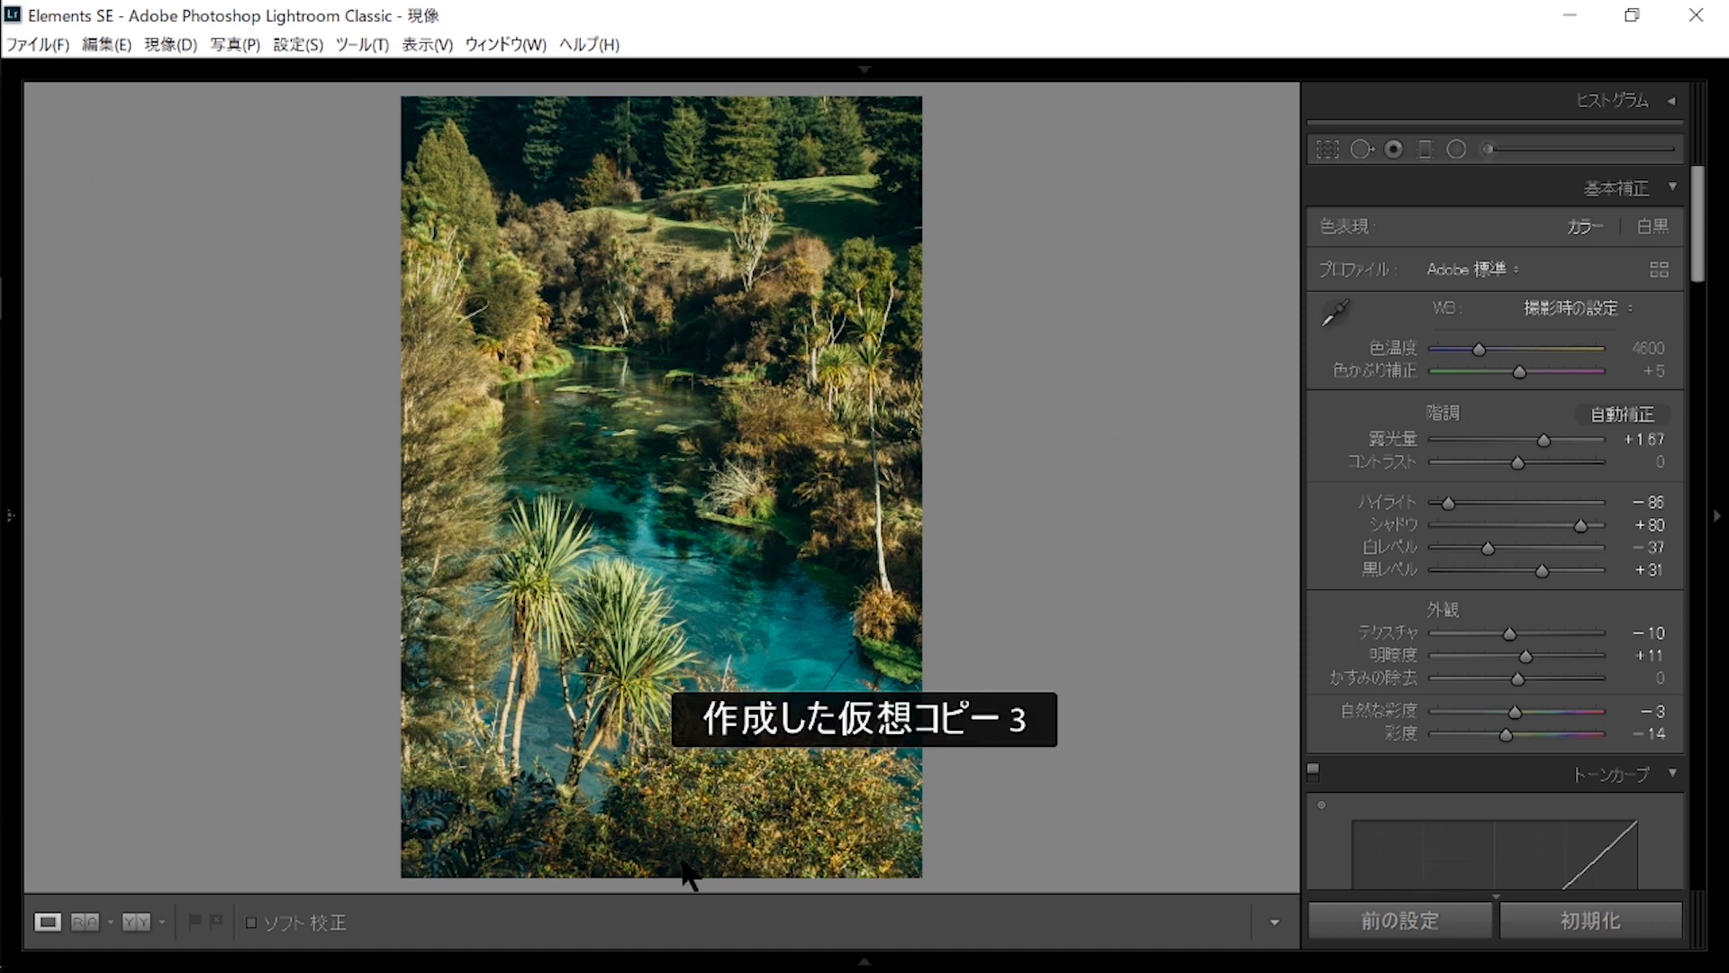
{"action": "left_click", "coordinate": [136, 922]}
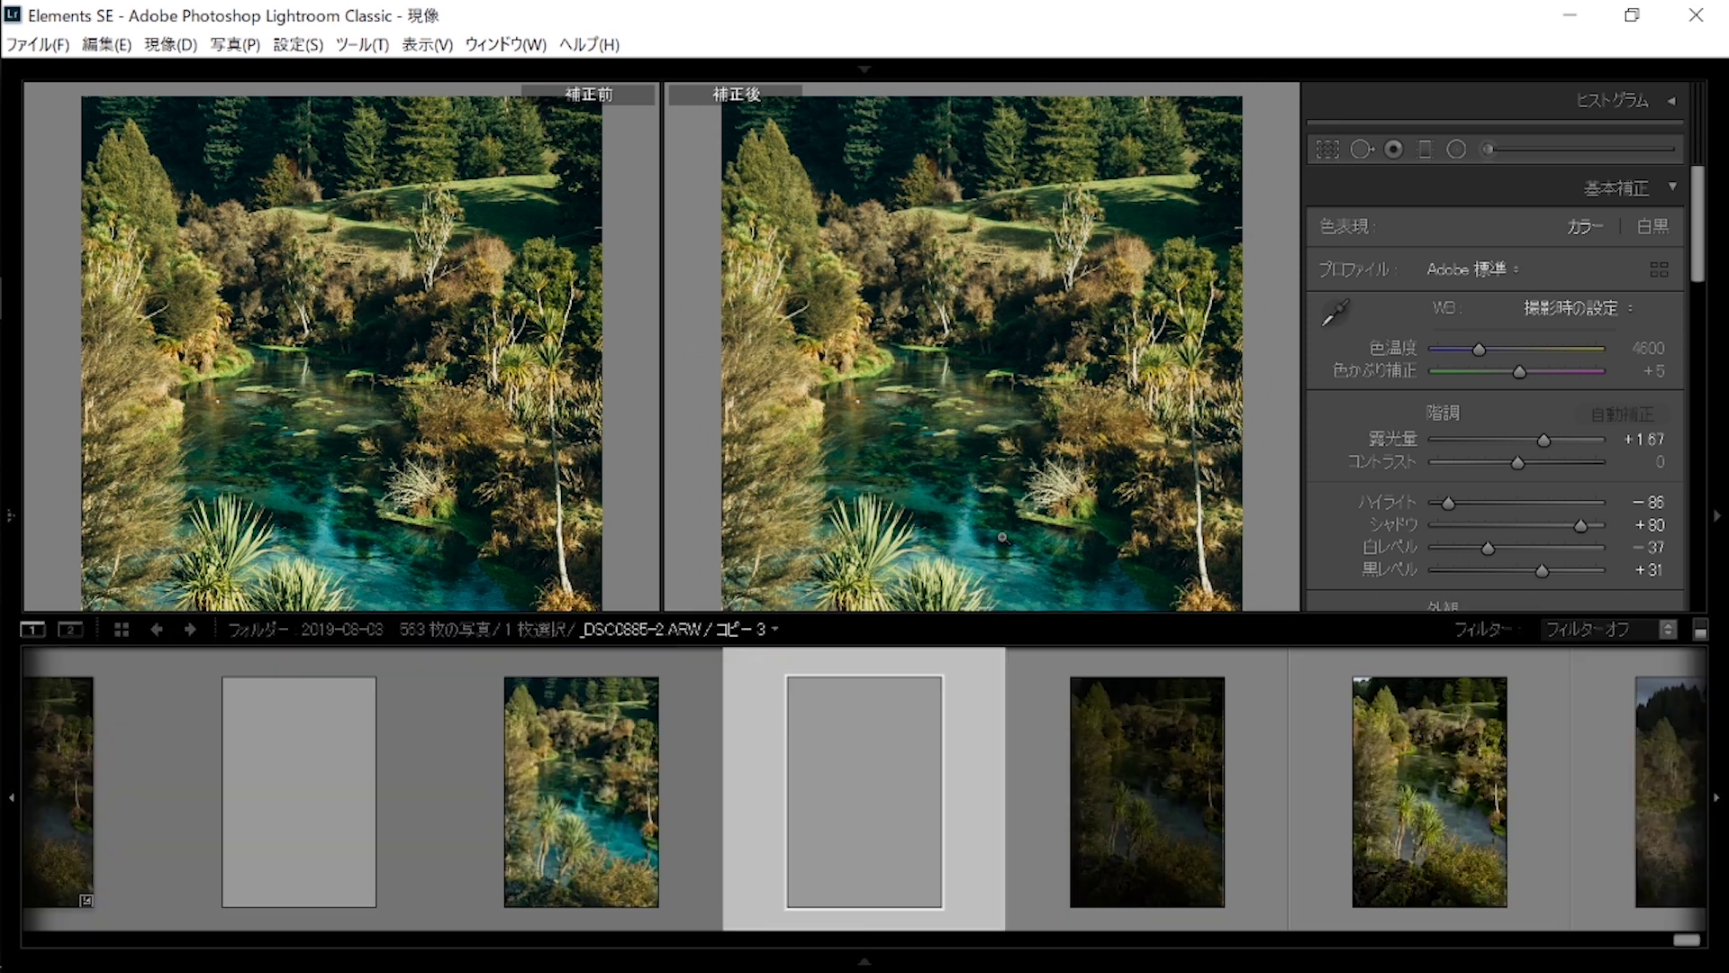
{"action": "left_click", "coordinate": [1648, 910]}
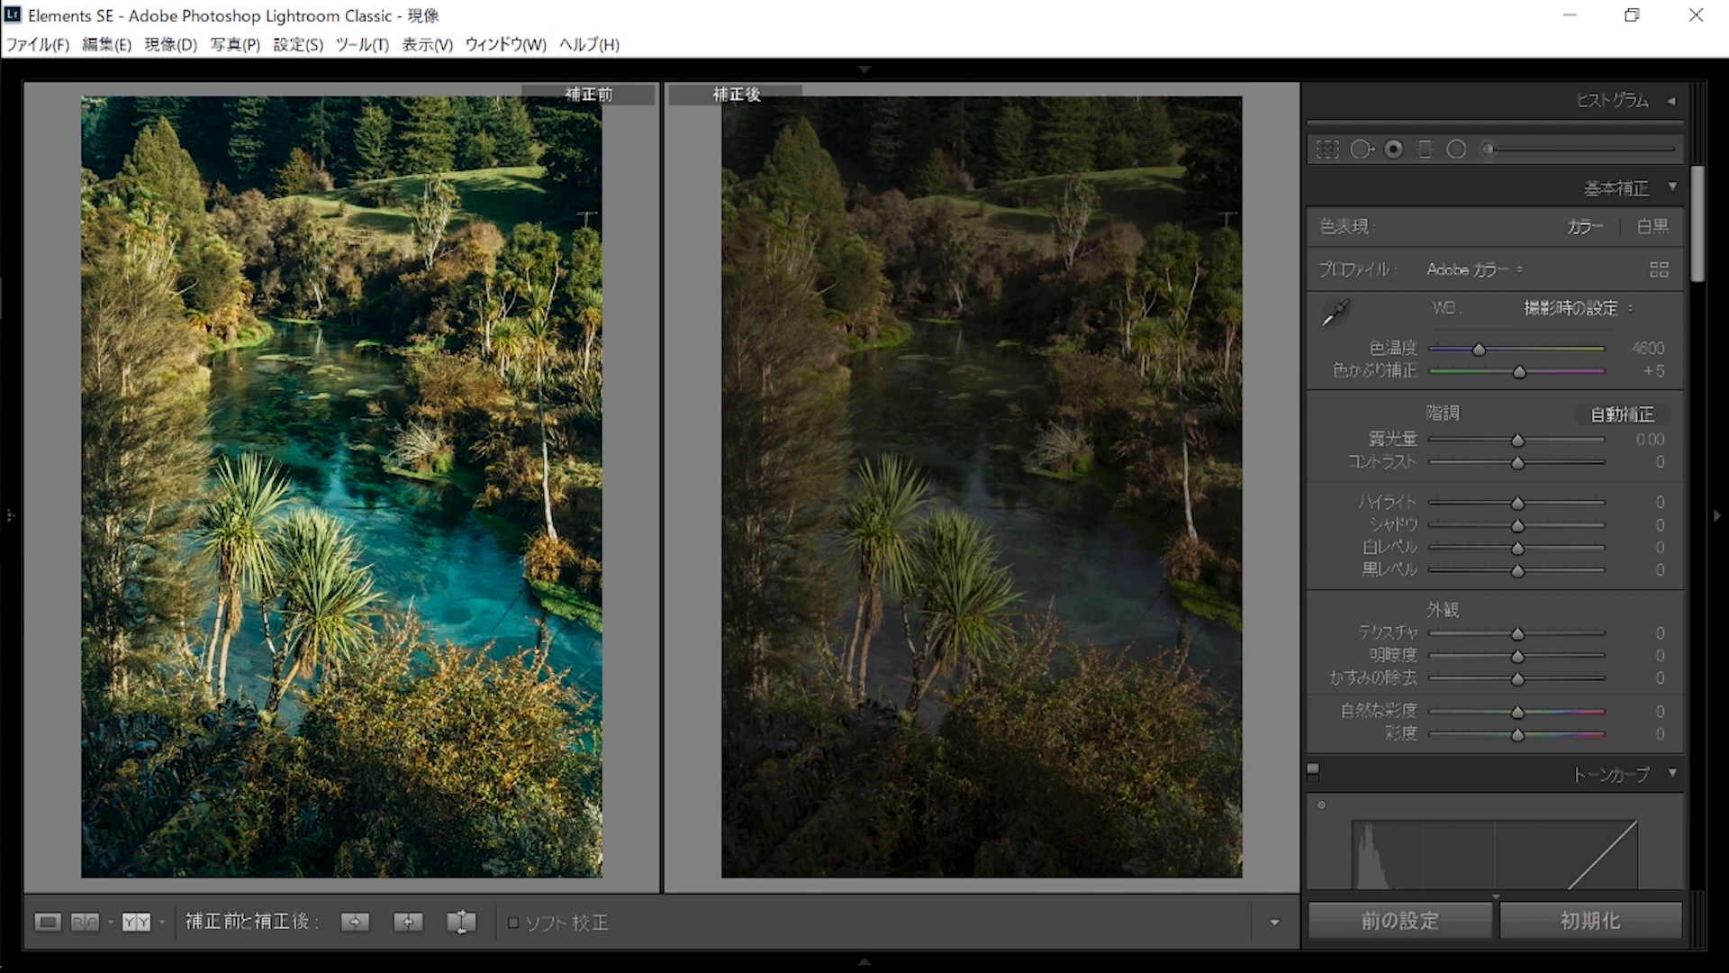
Copy the reset photo's develop settings with the preselected options and create another virtual copy of the photo.
{"action": "right_click", "coordinate": [469, 491]}
{"action": "left_click", "coordinate": [590, 481]}
{"action": "left_click", "coordinate": [10, 518]}
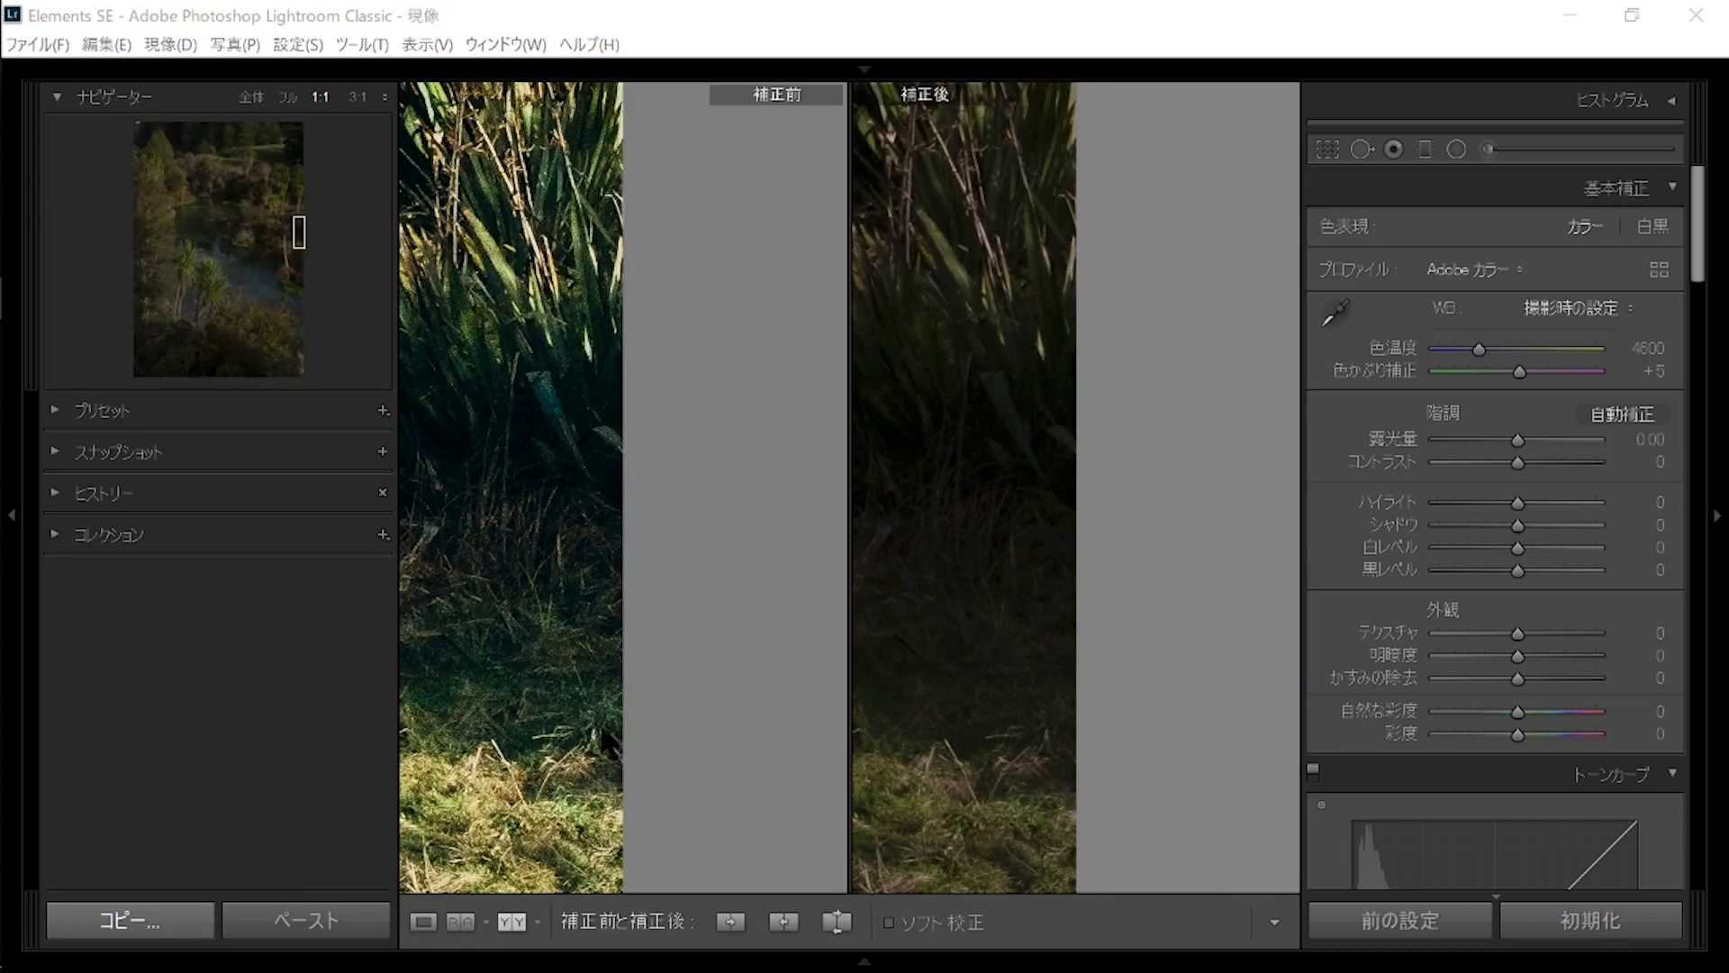
{"action": "left_click", "coordinate": [158, 906]}
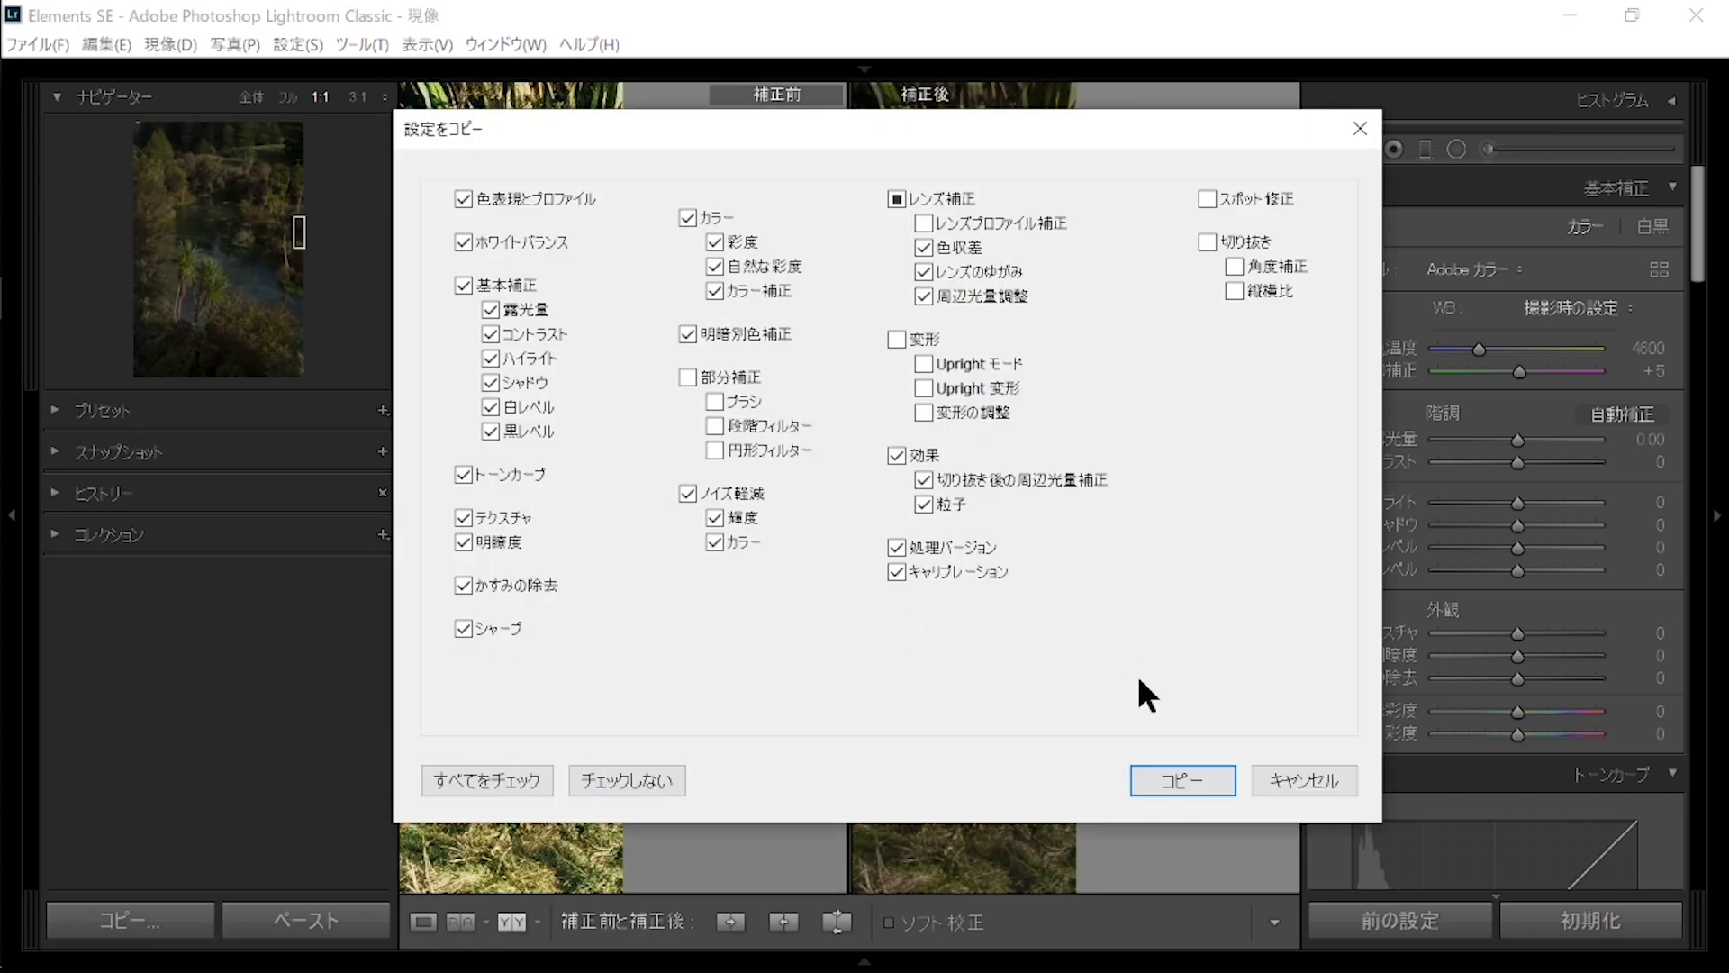
{"action": "left_click", "coordinate": [1170, 782]}
{"action": "left_click", "coordinate": [1097, 494]}
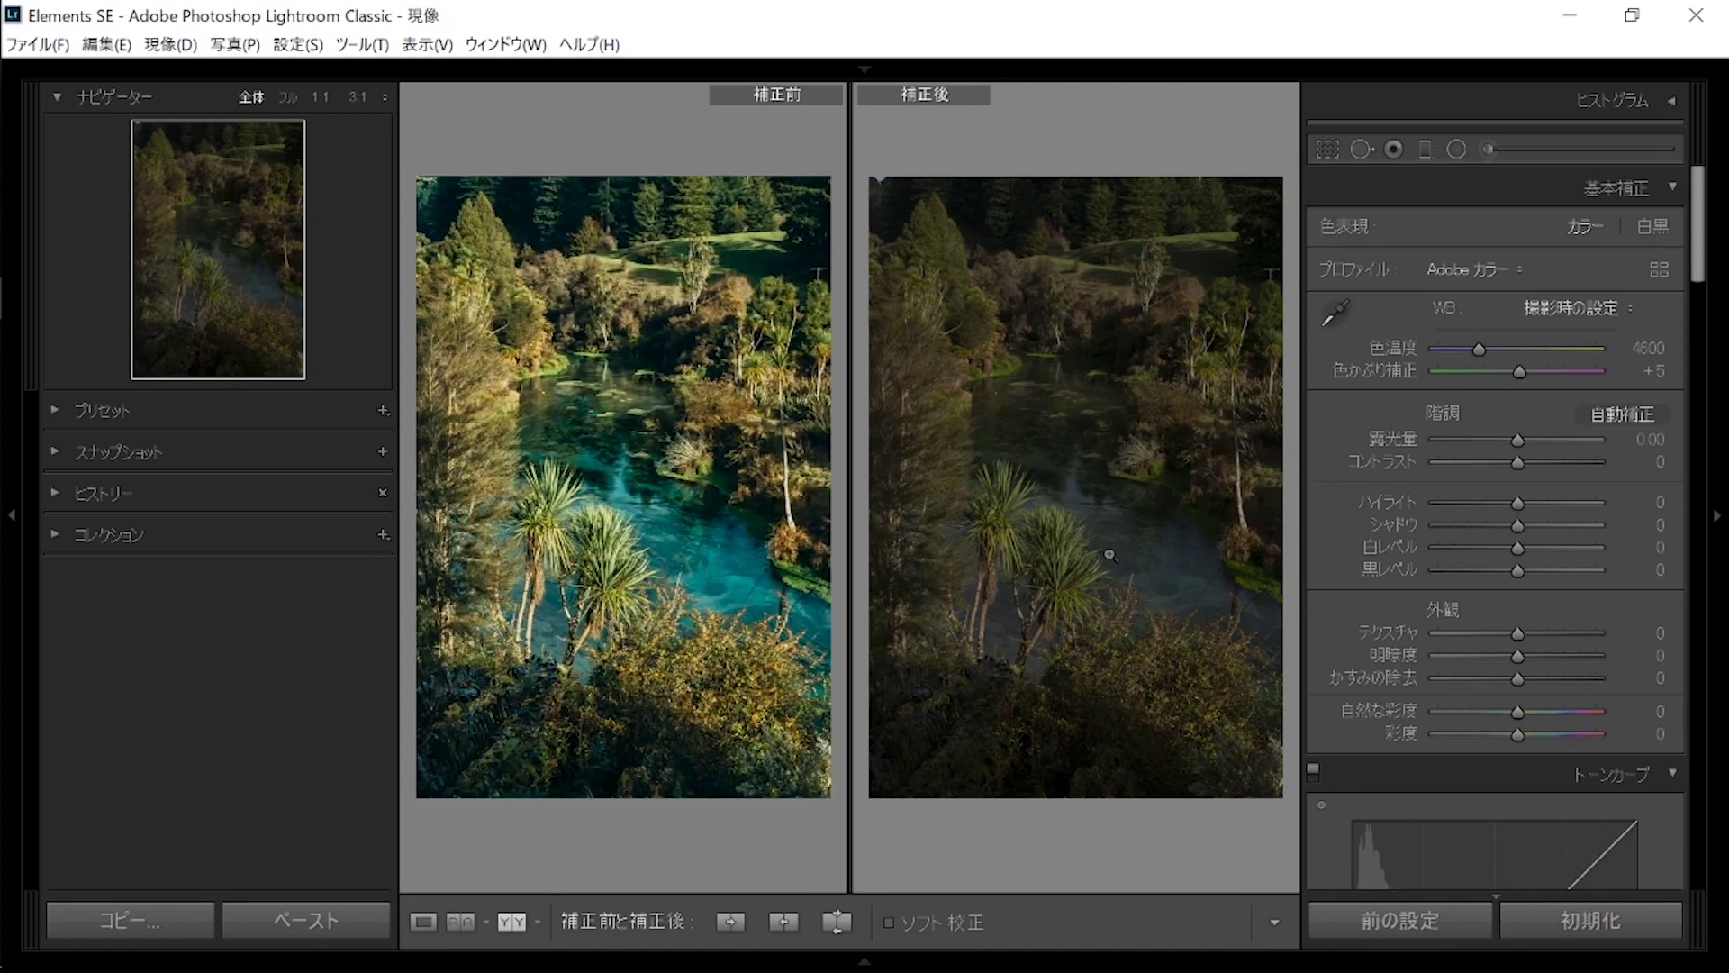
{"action": "right_click", "coordinate": [1110, 554]}
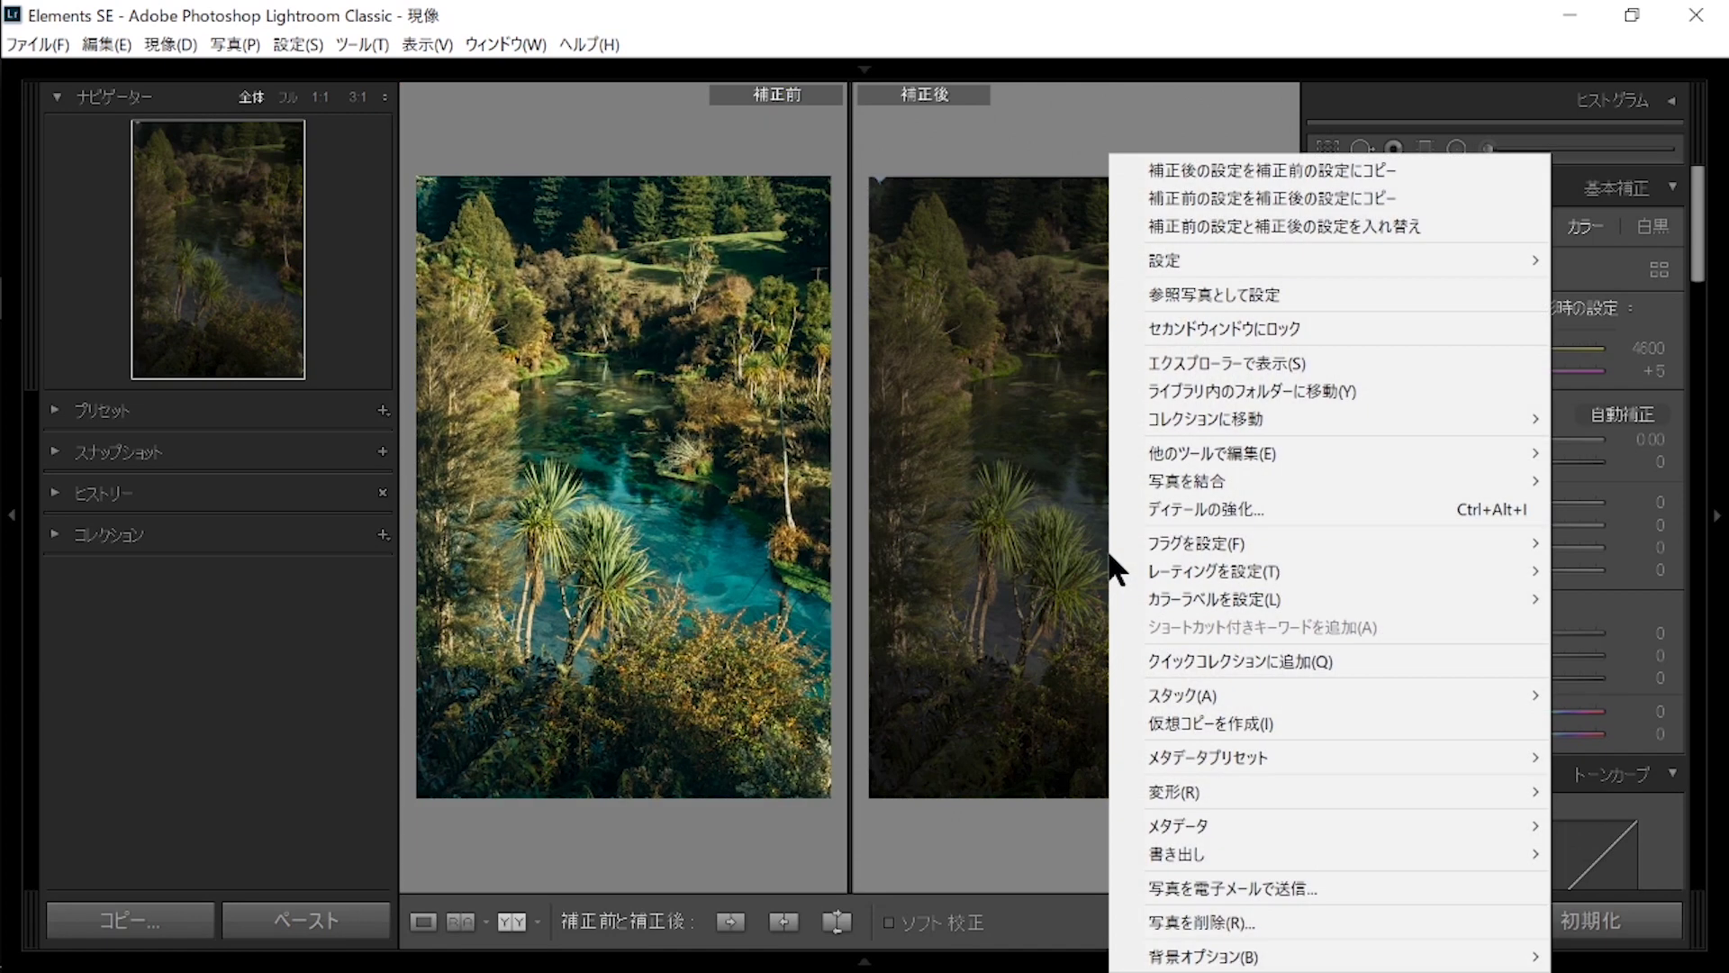
{"action": "left_click", "coordinate": [1210, 721]}
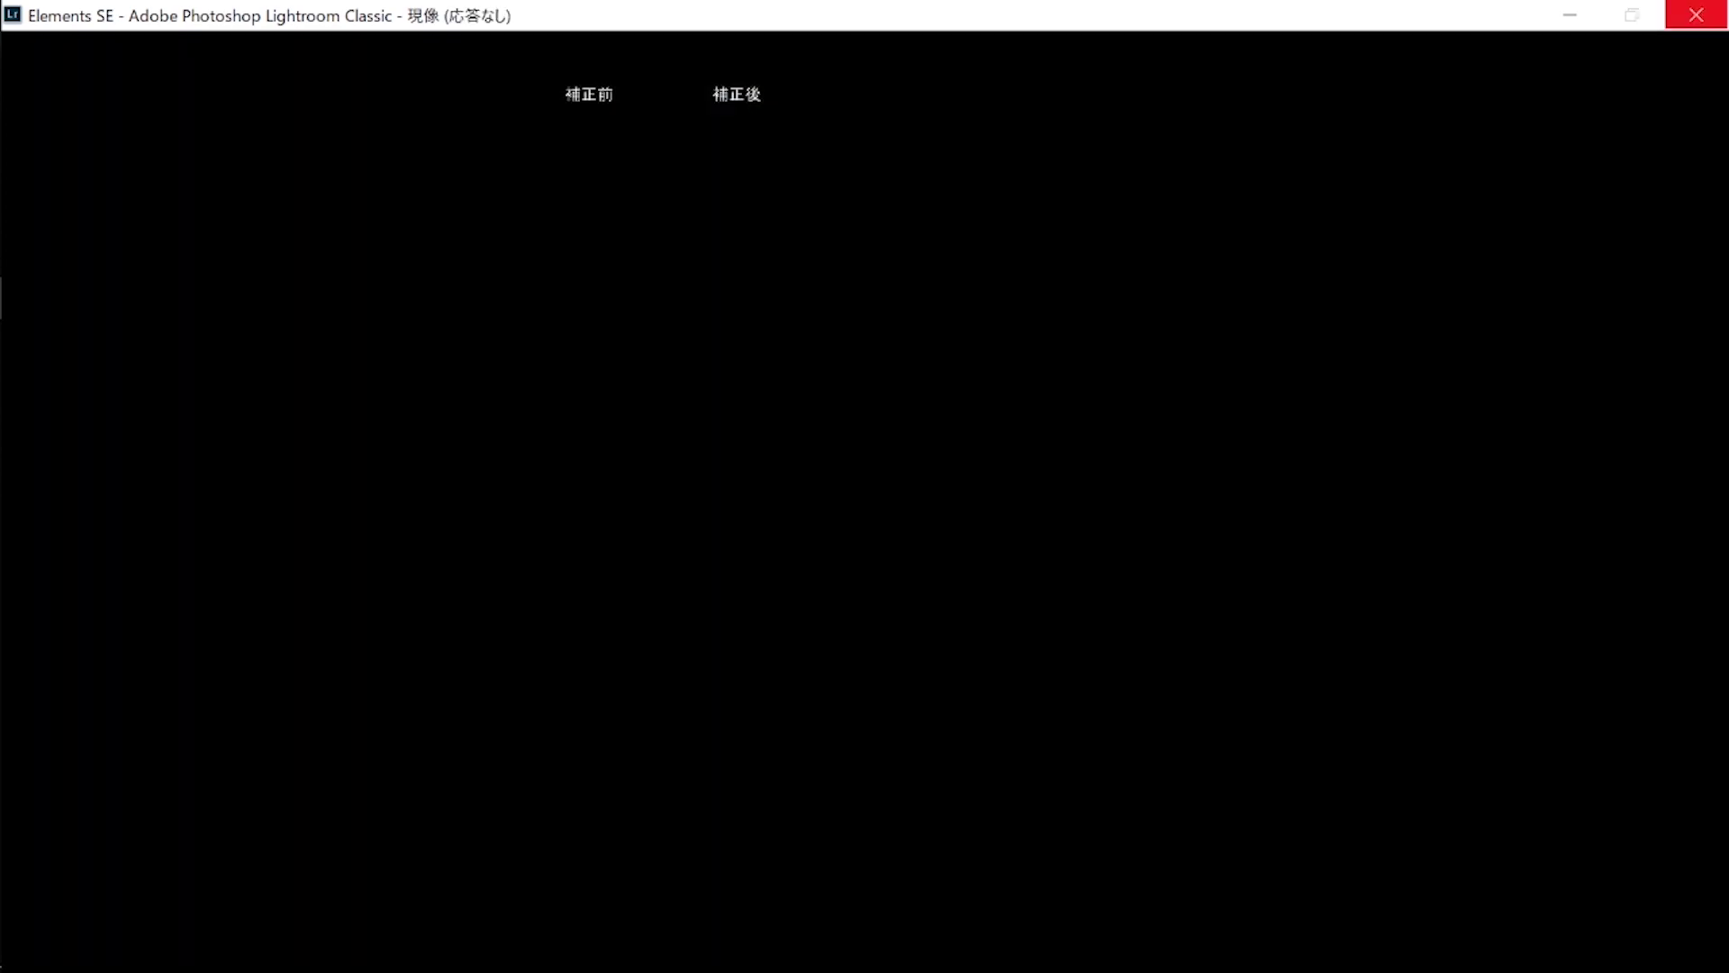
Switch to the graded version of the river photo and show it in side-by-side before/after view.
{"action": "key", "text": "r"}
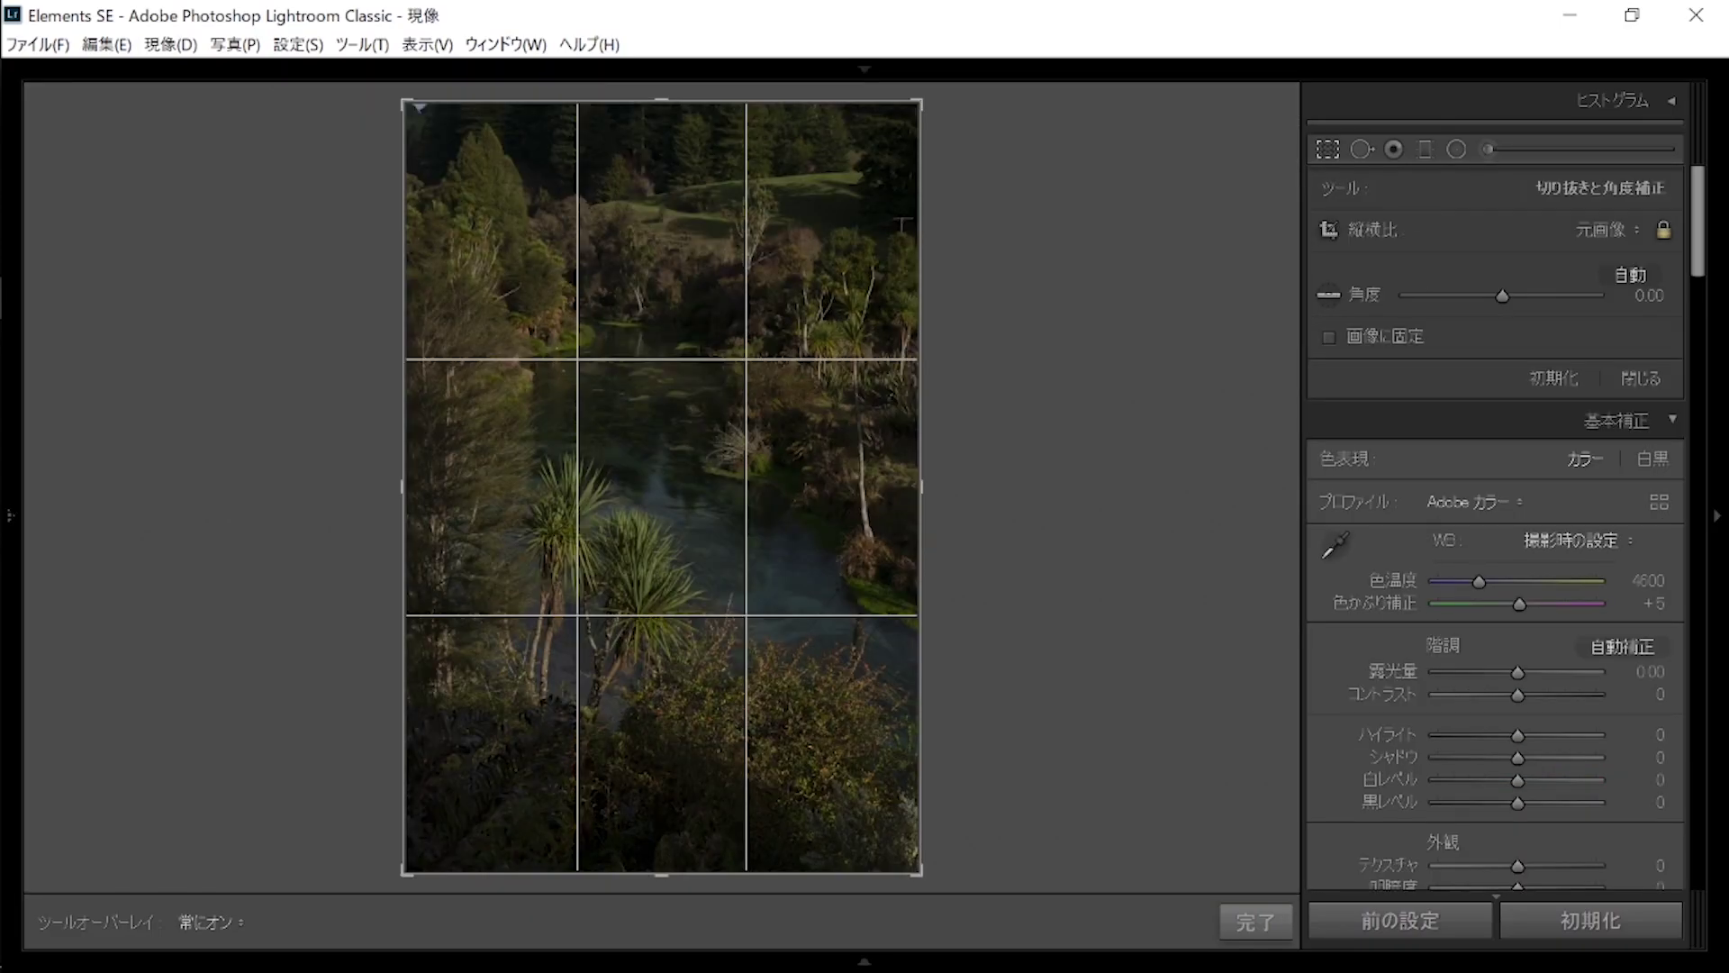
{"action": "left_click", "coordinate": [865, 962]}
{"action": "left_click", "coordinate": [340, 903]}
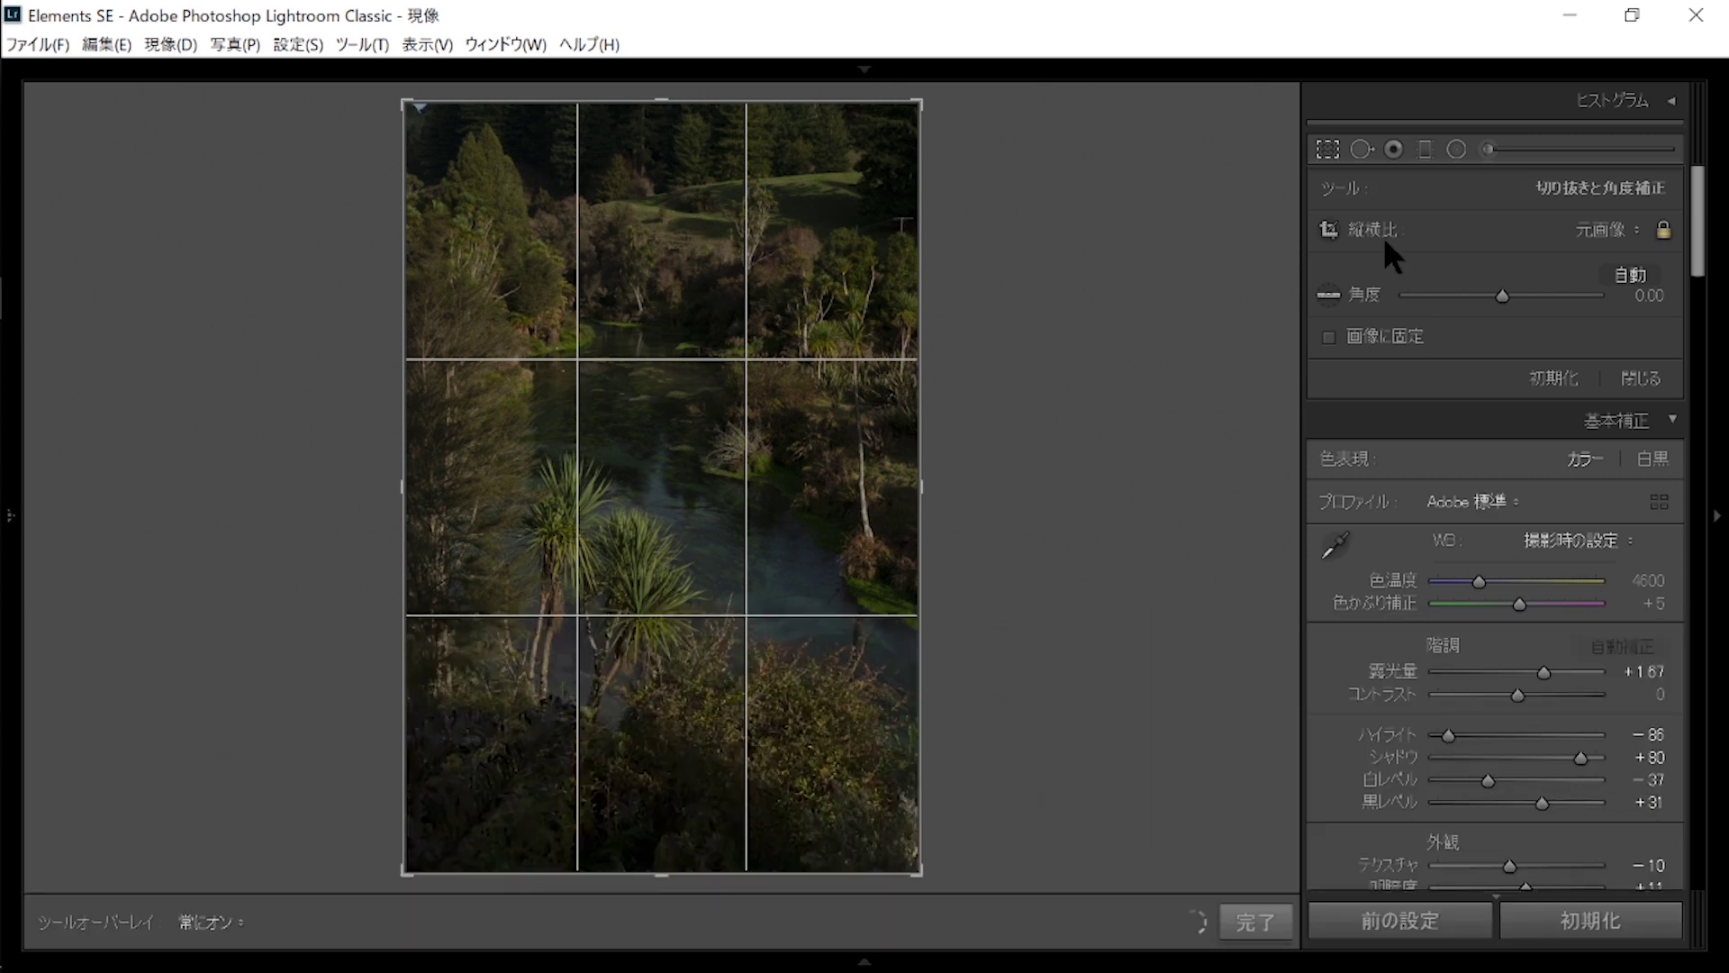
{"action": "key", "text": "Return"}
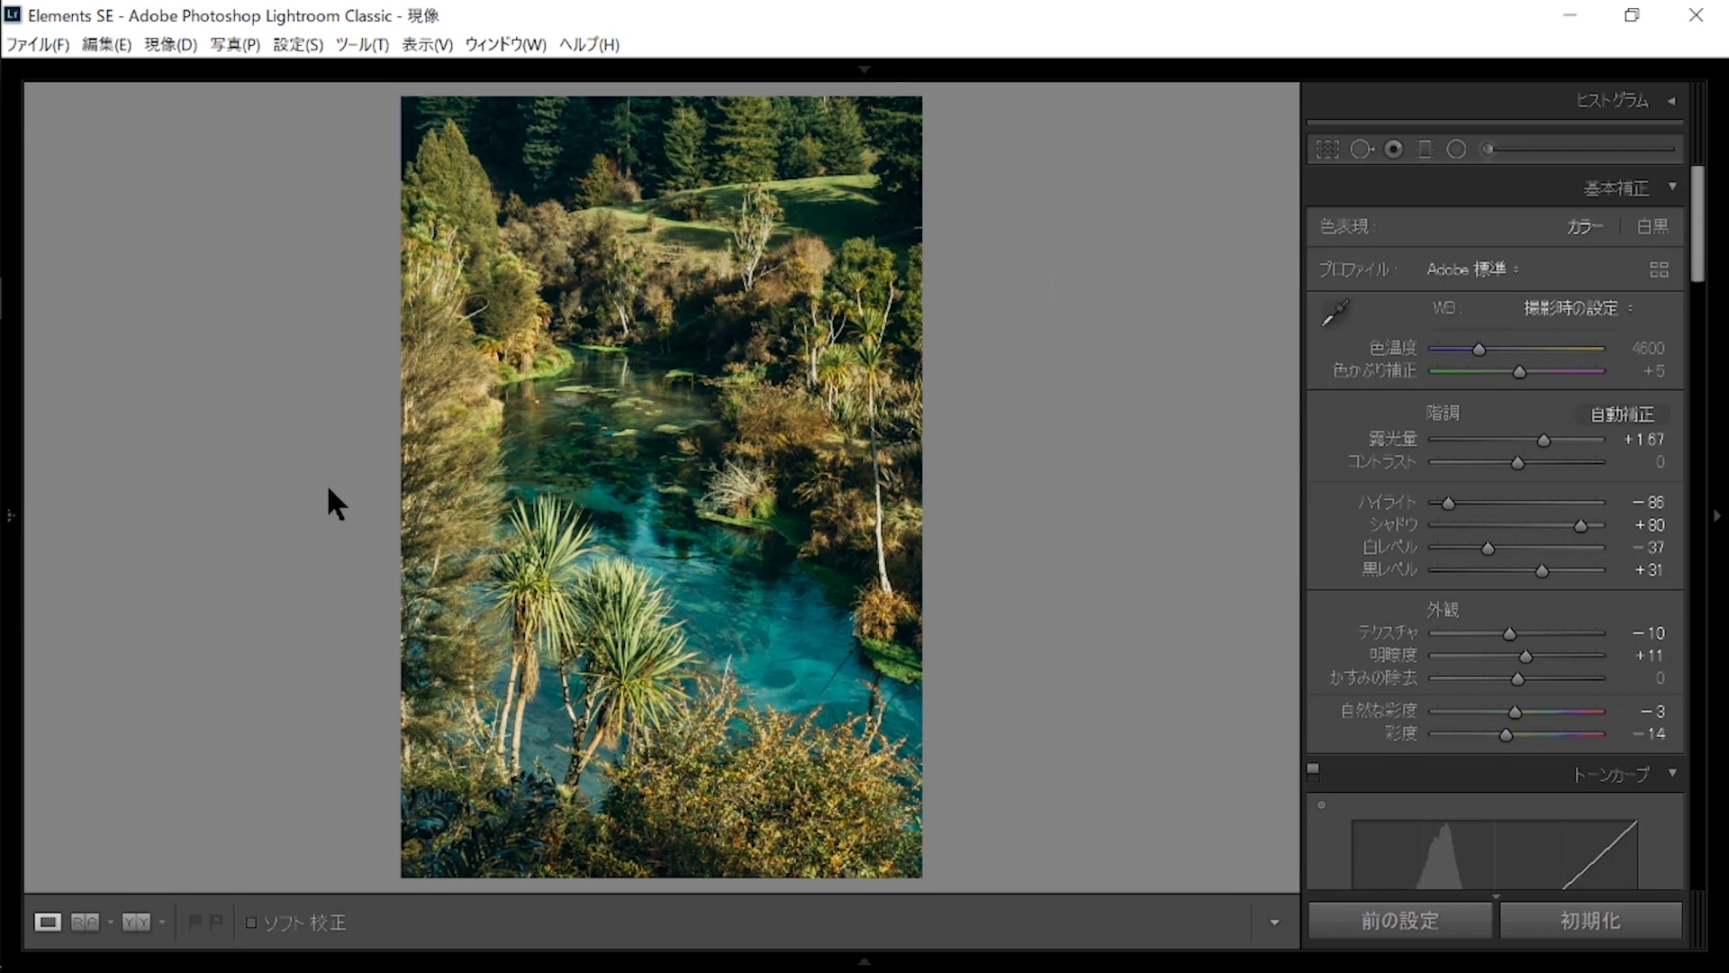
{"action": "left_click", "coordinate": [136, 922]}
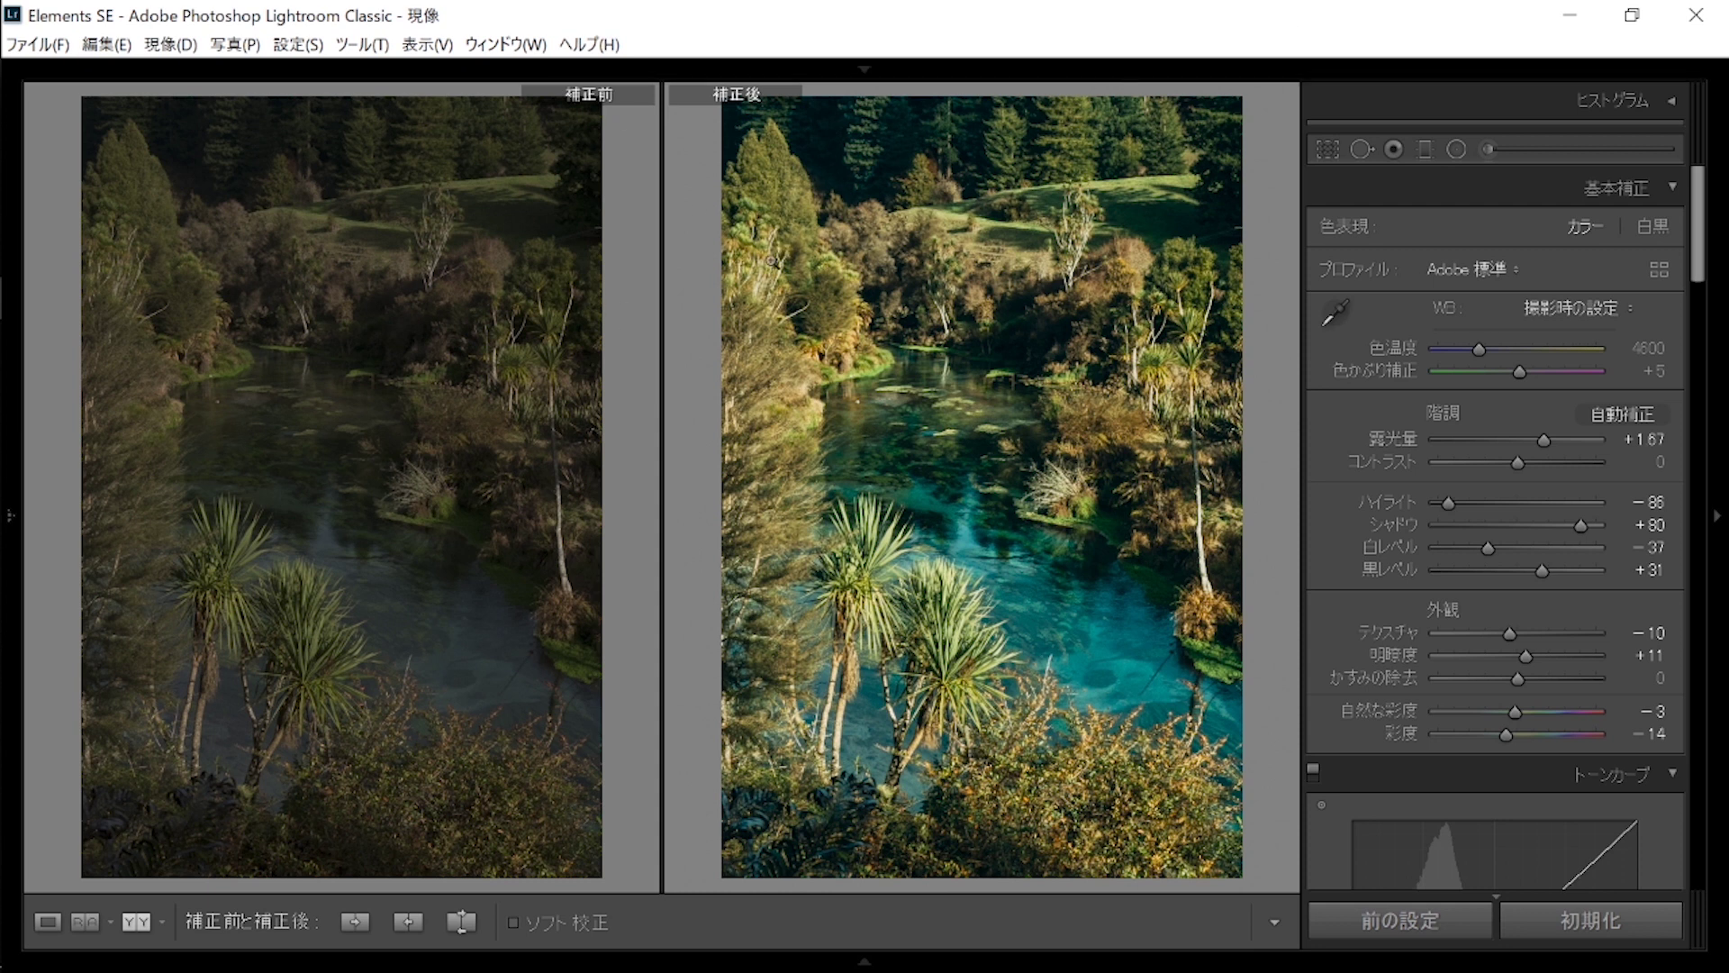
Try a slightly warmer colour temperature and a Tint of −13 on the graded photo.
{"action": "left_click", "coordinate": [892, 646]}
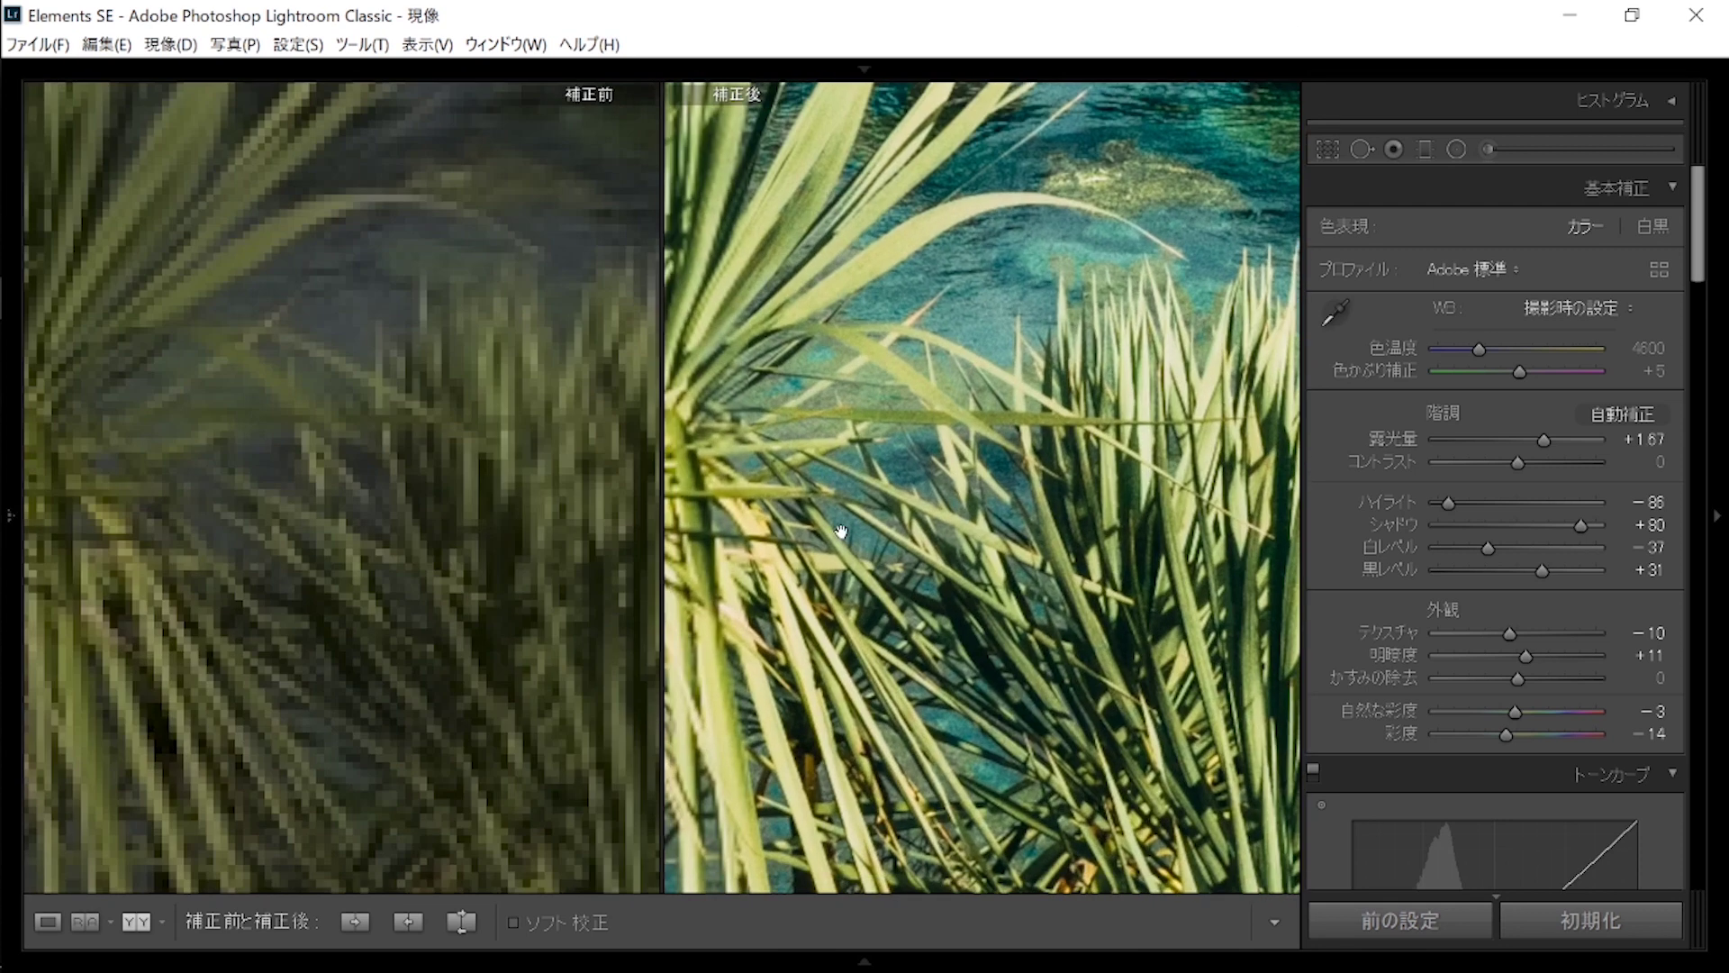
{"action": "left_click", "coordinate": [970, 513]}
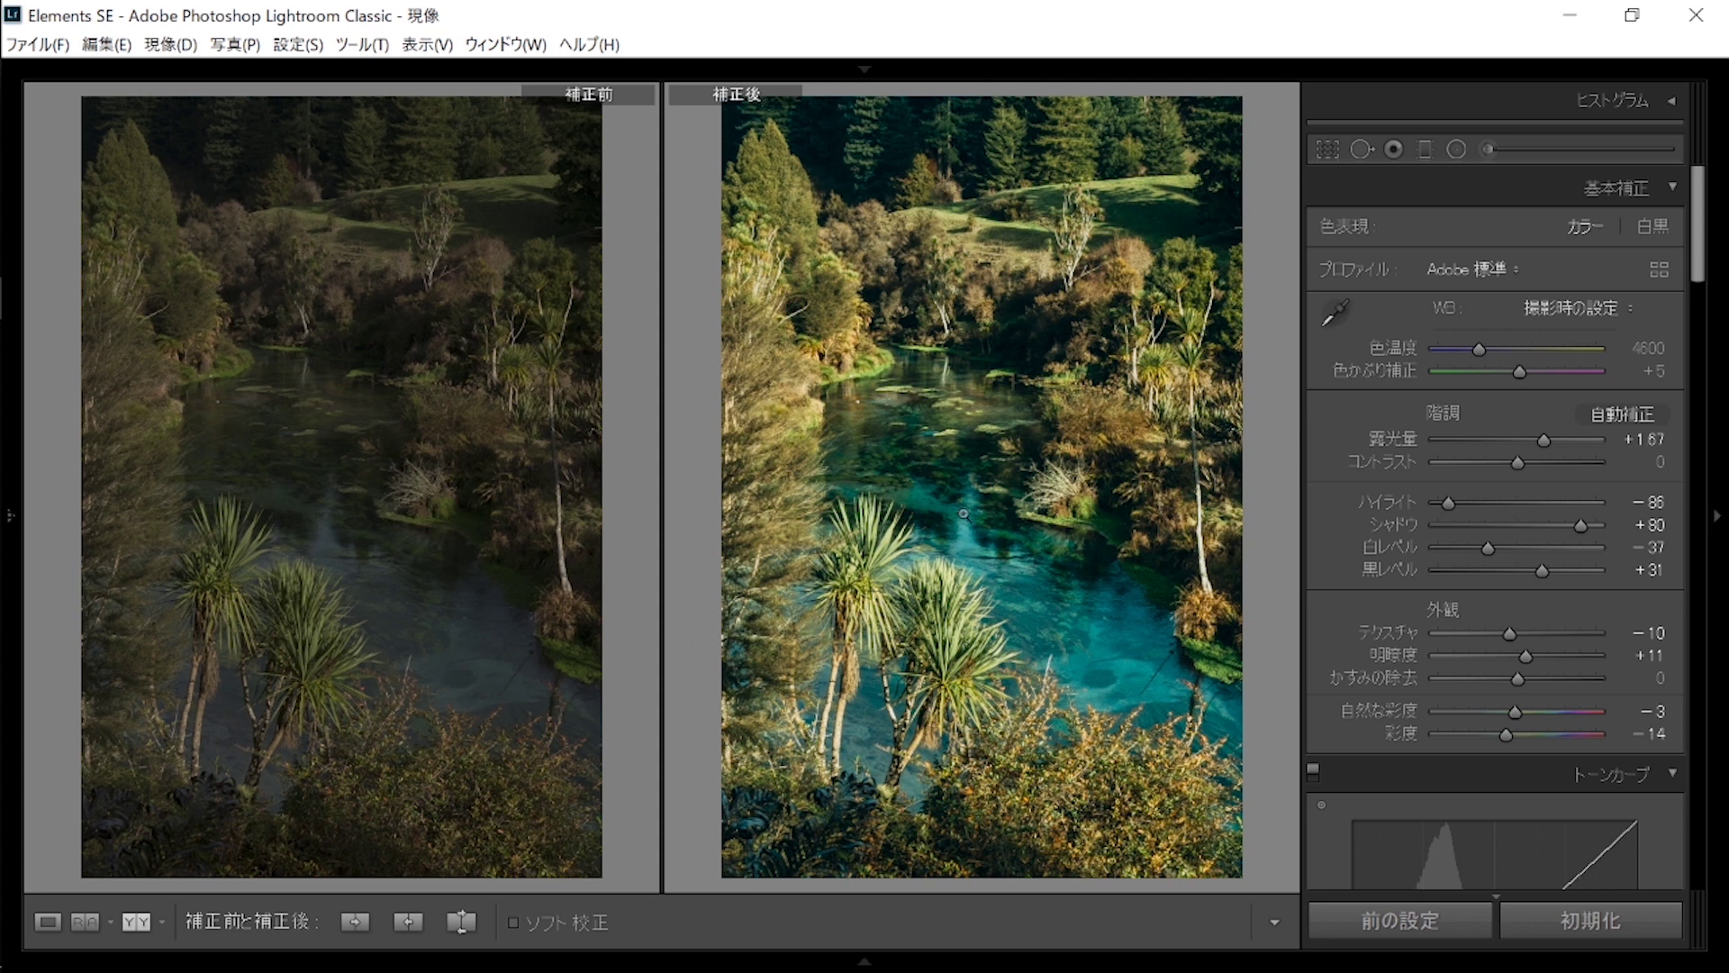
{"action": "left_click_drag", "start_coordinate": [1170, 173], "coordinate": [1144, 350]}
{"action": "scroll", "coordinate": [1700, 286], "scroll_direction": "down", "scroll_amount": 3}
{"action": "scroll", "coordinate": [1700, 286], "scroll_direction": "up", "scroll_amount": 3}
{"action": "left_click_drag", "start_coordinate": [1478, 348], "coordinate": [1477, 348]}
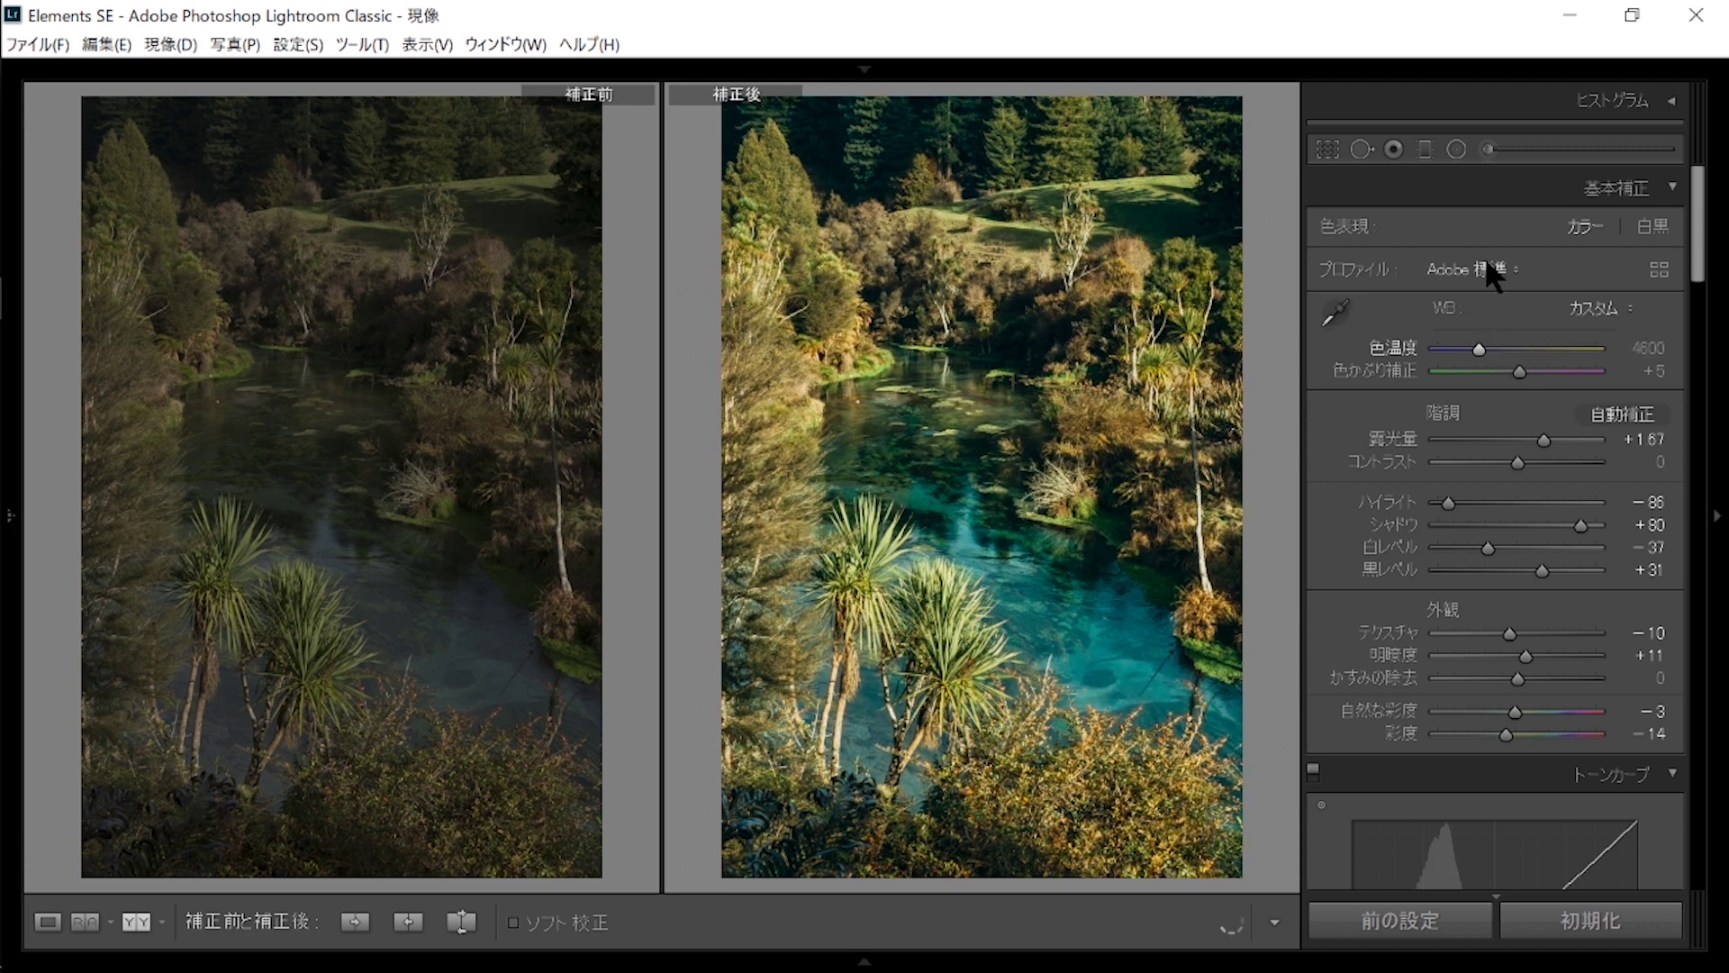
{"action": "left_click_drag", "start_coordinate": [1477, 347], "coordinate": [1484, 348]}
{"action": "double_click", "coordinate": [1484, 346]}
{"action": "left_click_drag", "start_coordinate": [1519, 371], "coordinate": [1510, 371]}
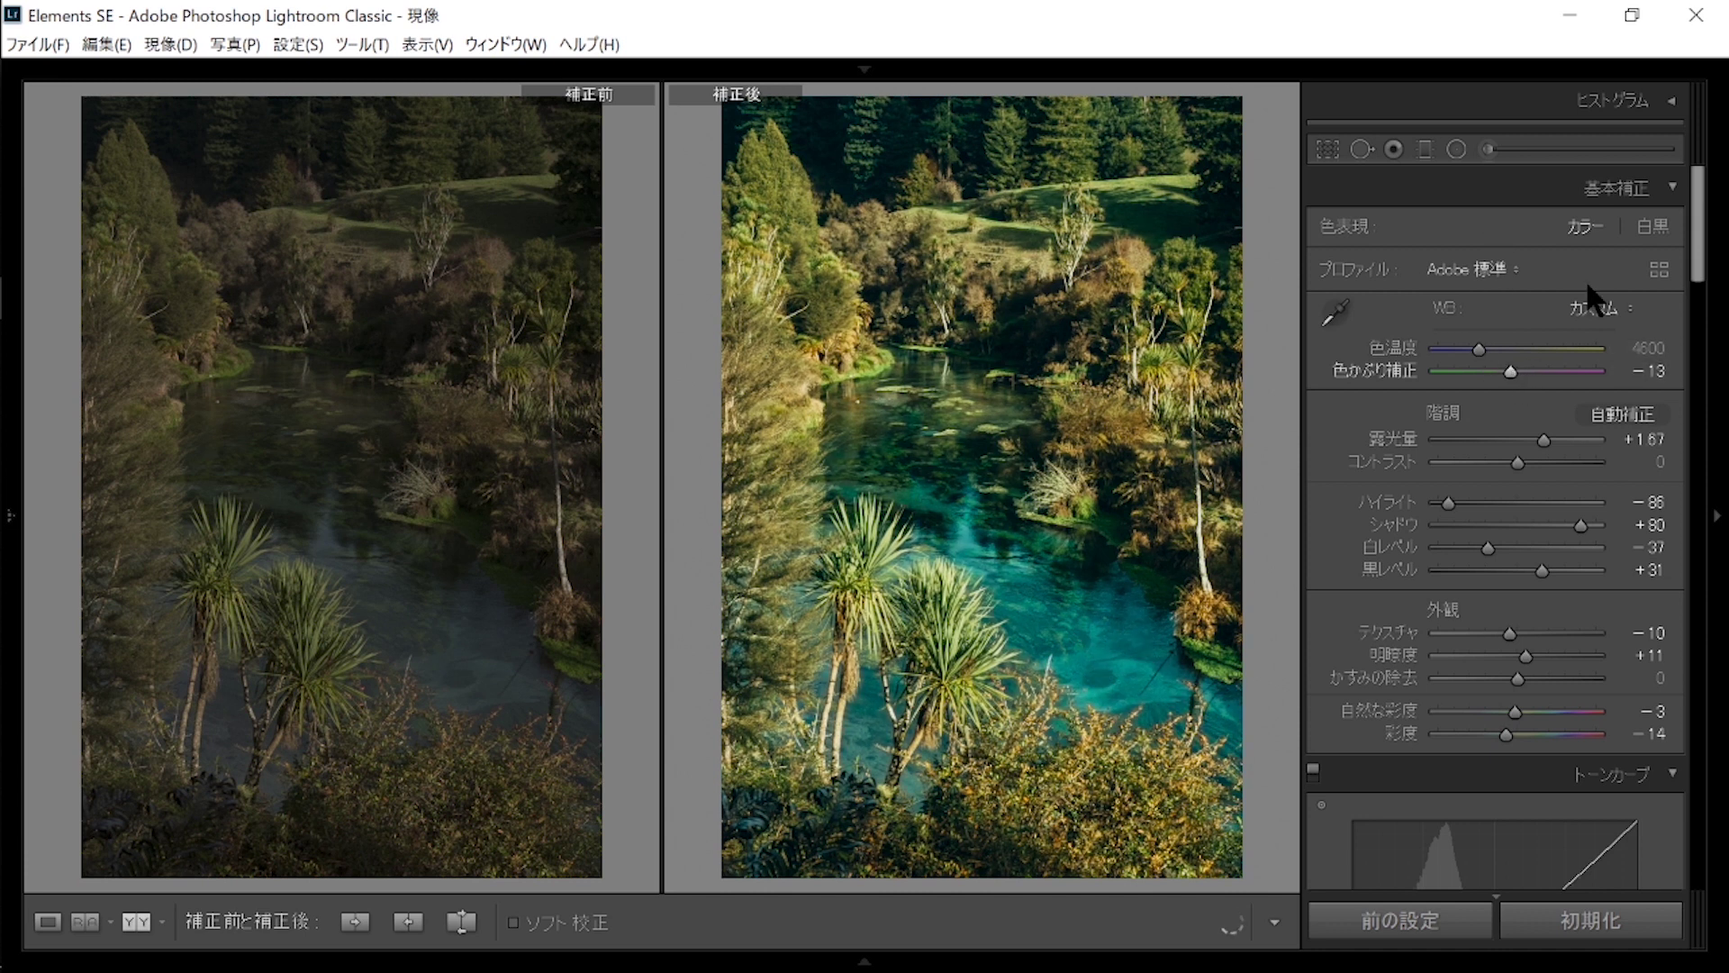
{"action": "double_click", "coordinate": [1511, 372]}
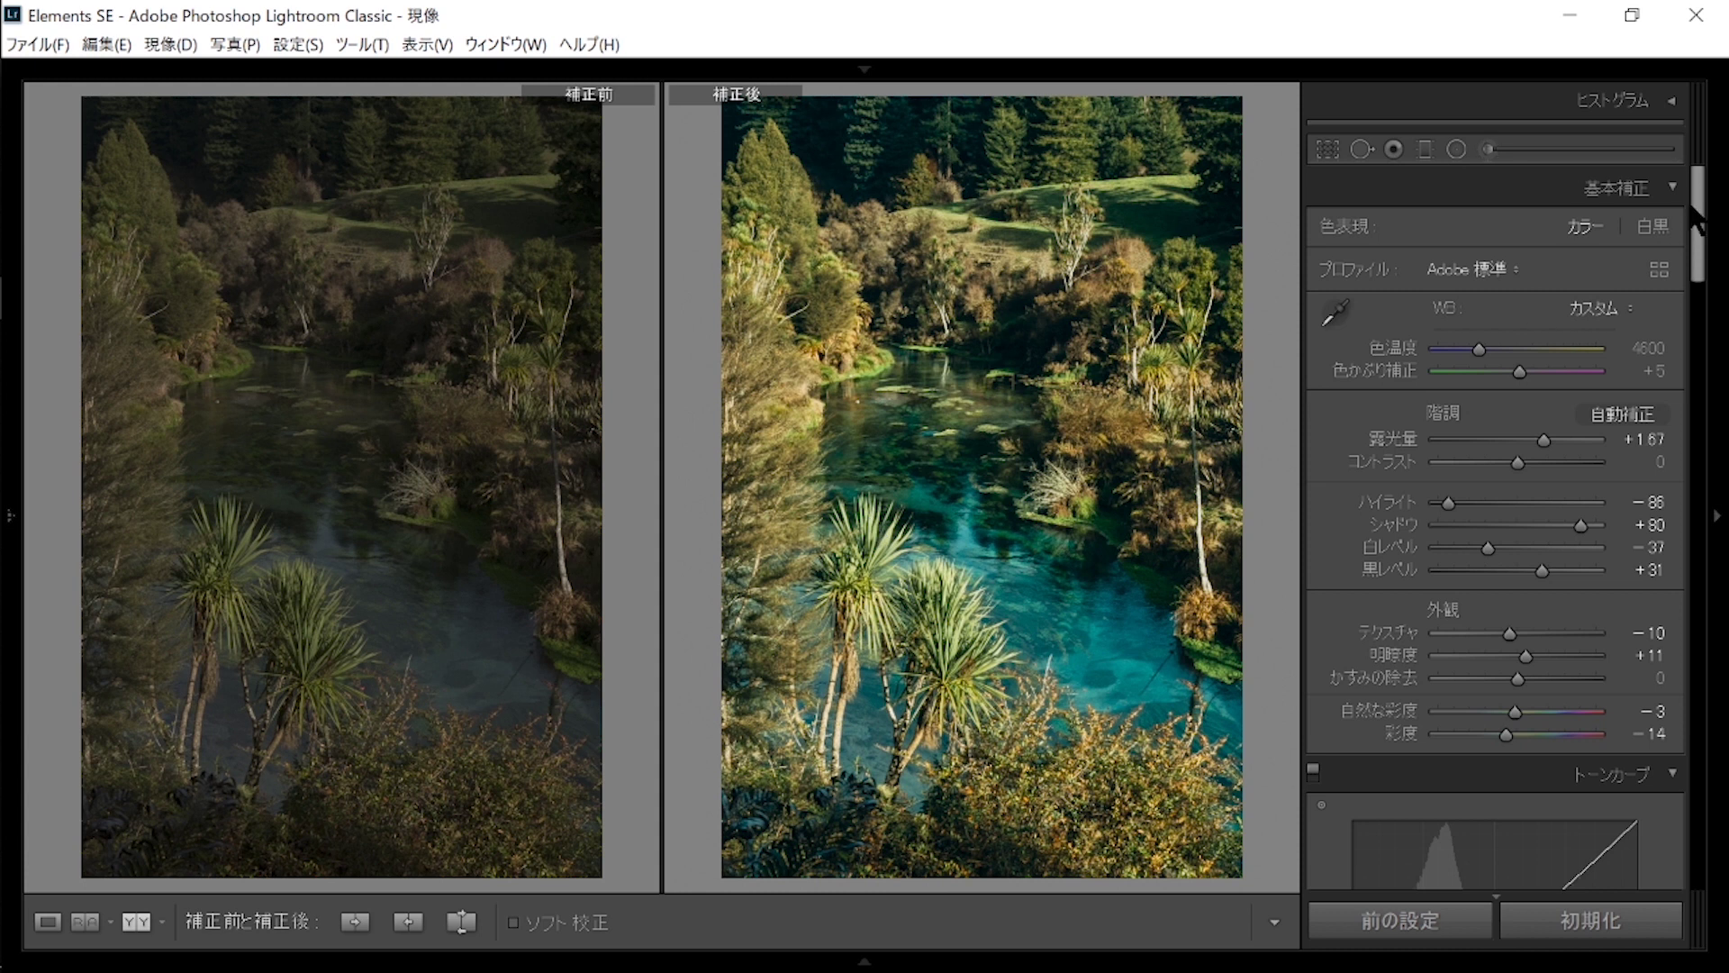
Examine the shaded hillside, river and palms of the graded photo in before/after view, including close up.
{"action": "scroll", "coordinate": [1698, 216], "scroll_direction": "down", "scroll_amount": 1}
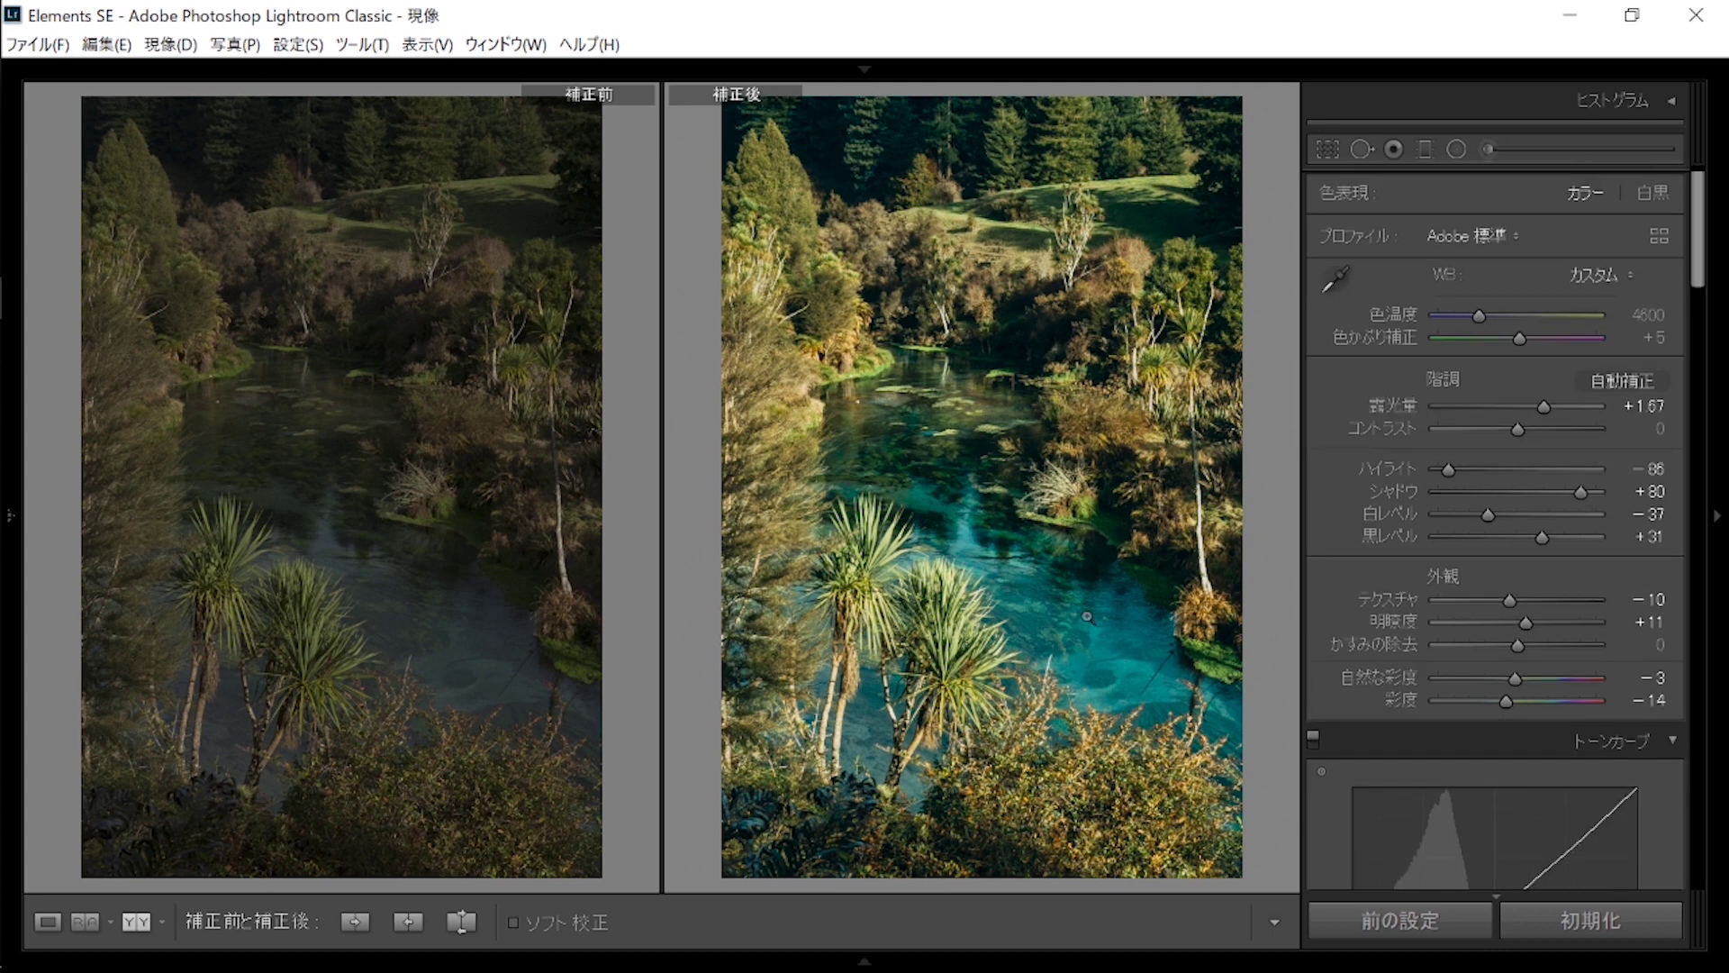
{"action": "left_click", "coordinate": [1093, 756]}
{"action": "left_click", "coordinate": [1114, 414]}
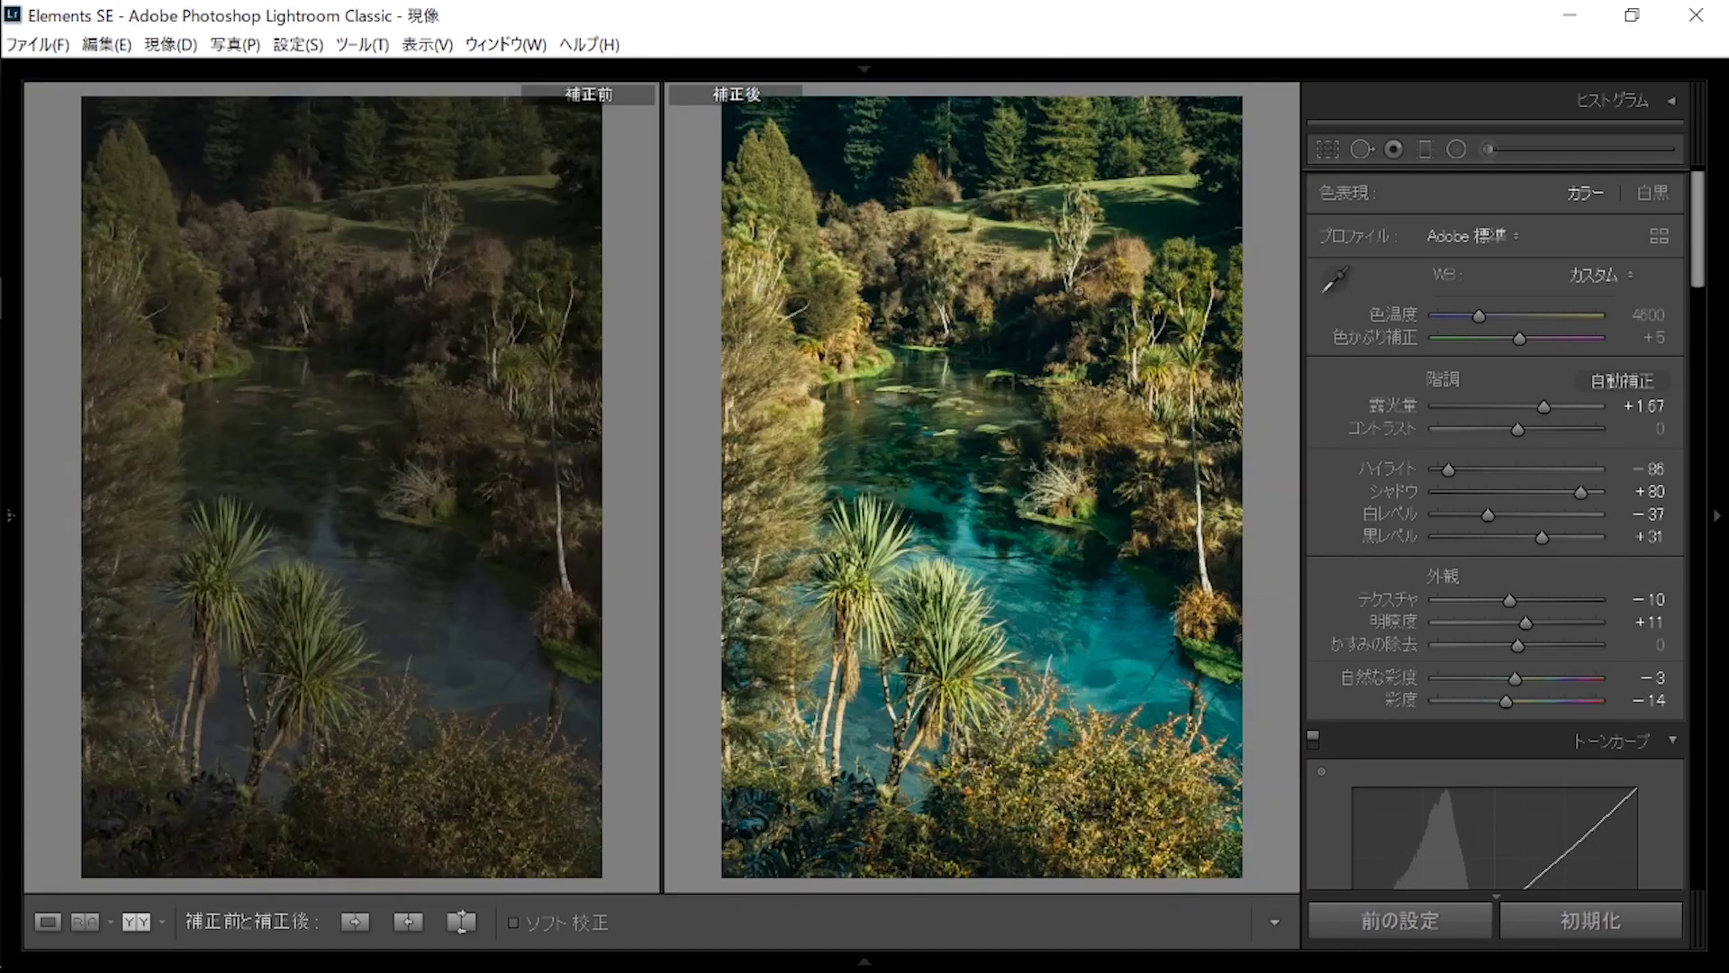
{"action": "left_click", "coordinate": [1065, 397]}
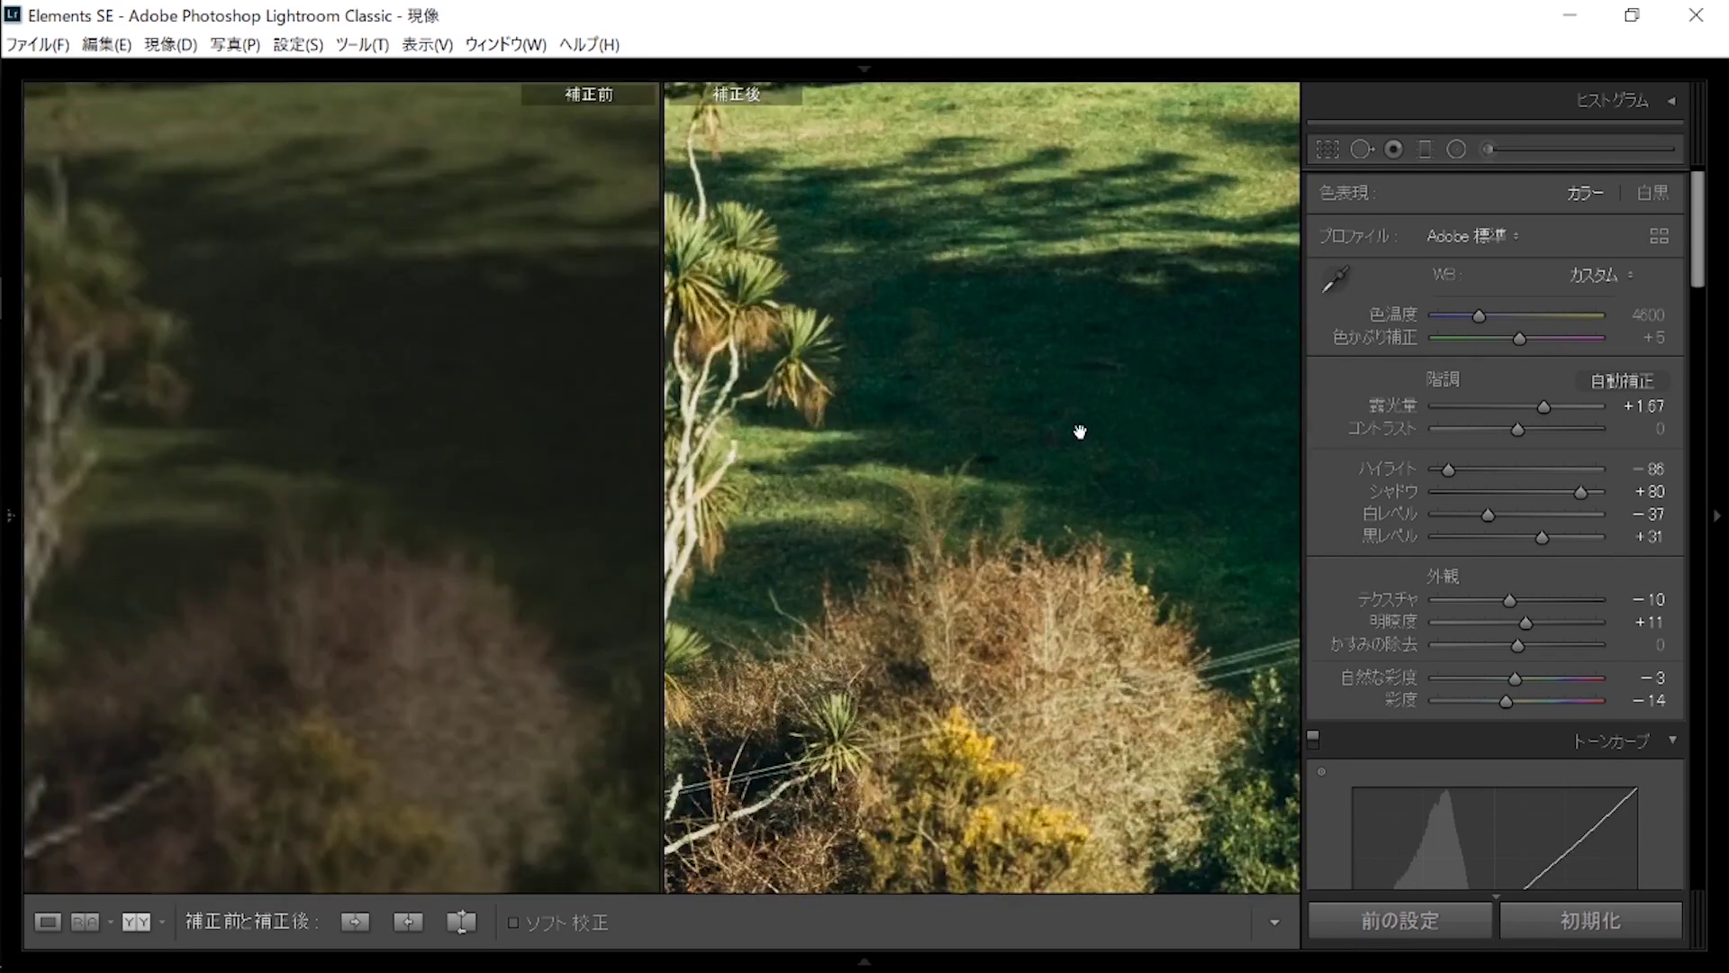
{"action": "left_click_drag", "start_coordinate": [1065, 397], "coordinate": [1034, 159]}
{"action": "left_click", "coordinate": [1050, 324]}
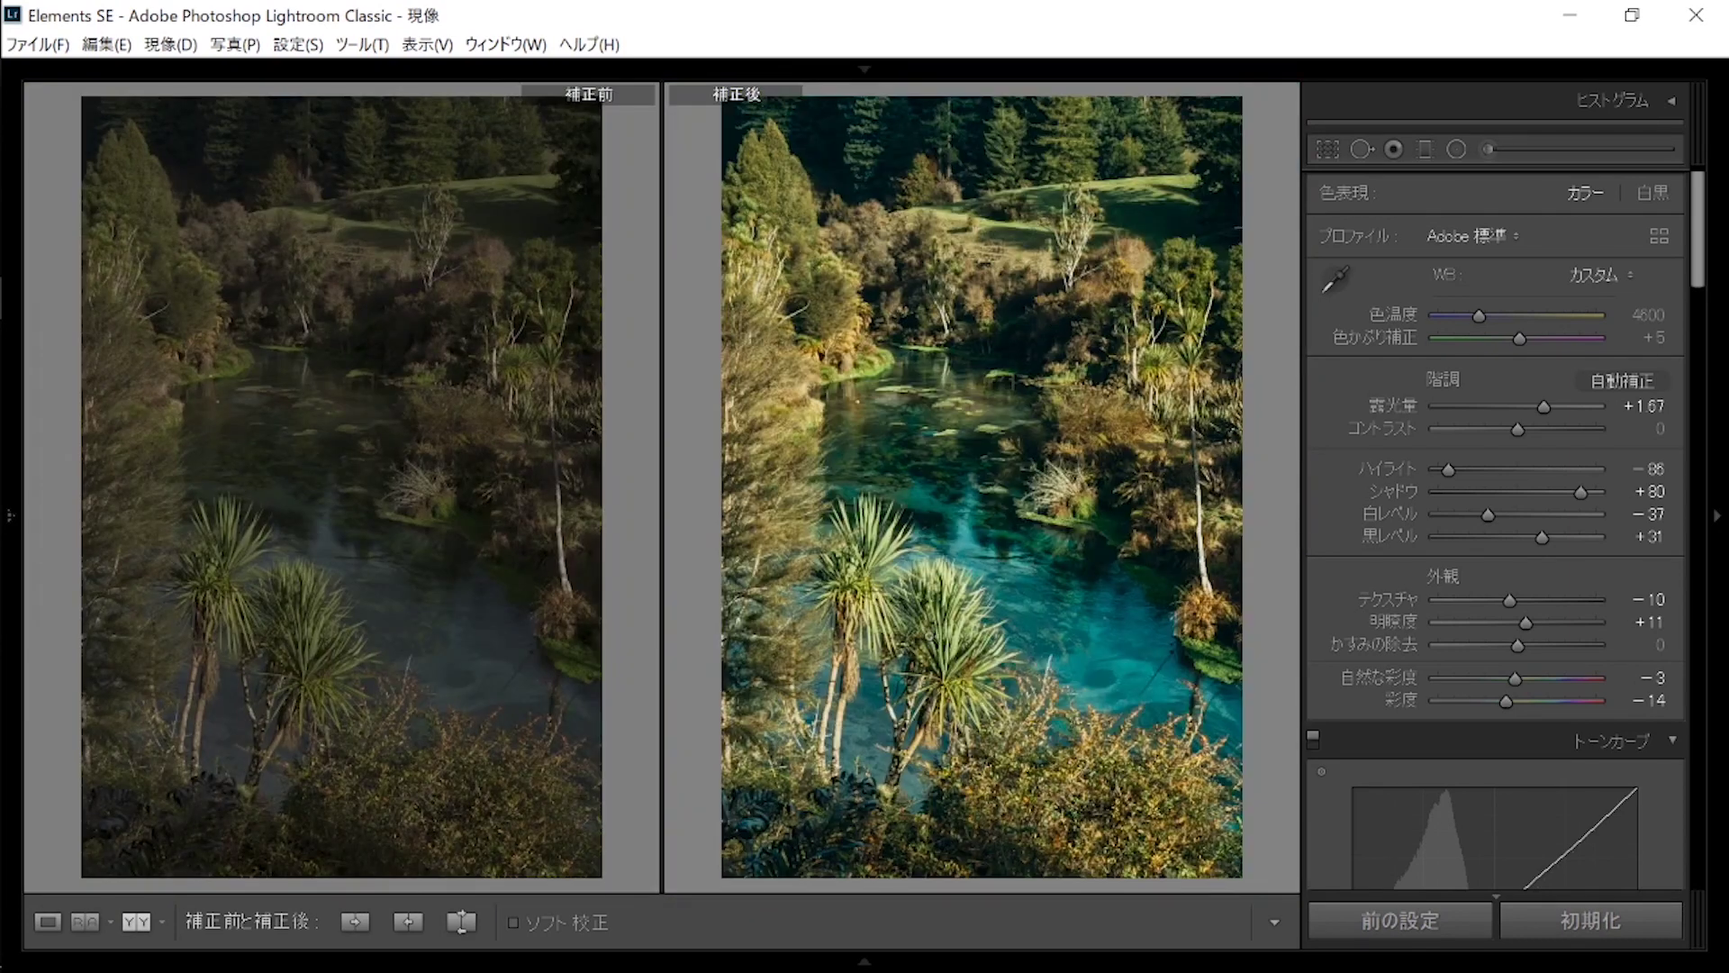
{"action": "left_click", "coordinate": [932, 626]}
{"action": "left_click", "coordinate": [966, 635]}
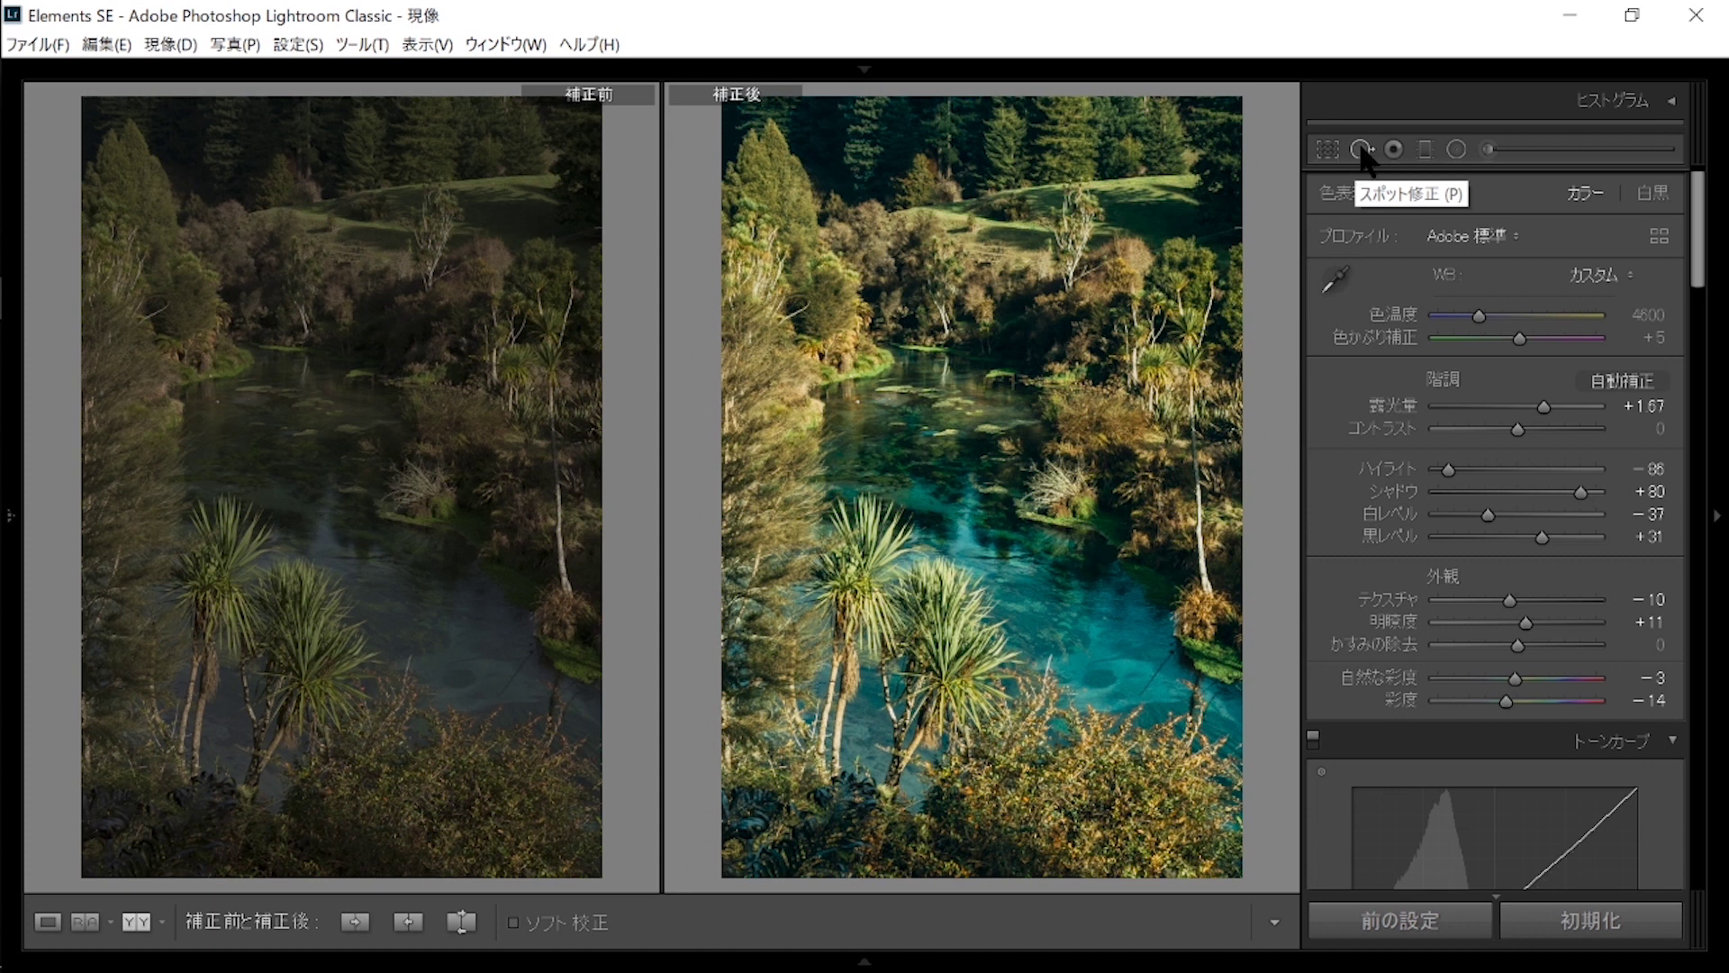
Add a tilted elliptical radial filter over the river and hillside, with Clarity 0 and Feather 72.
{"action": "left_click", "coordinate": [1457, 150]}
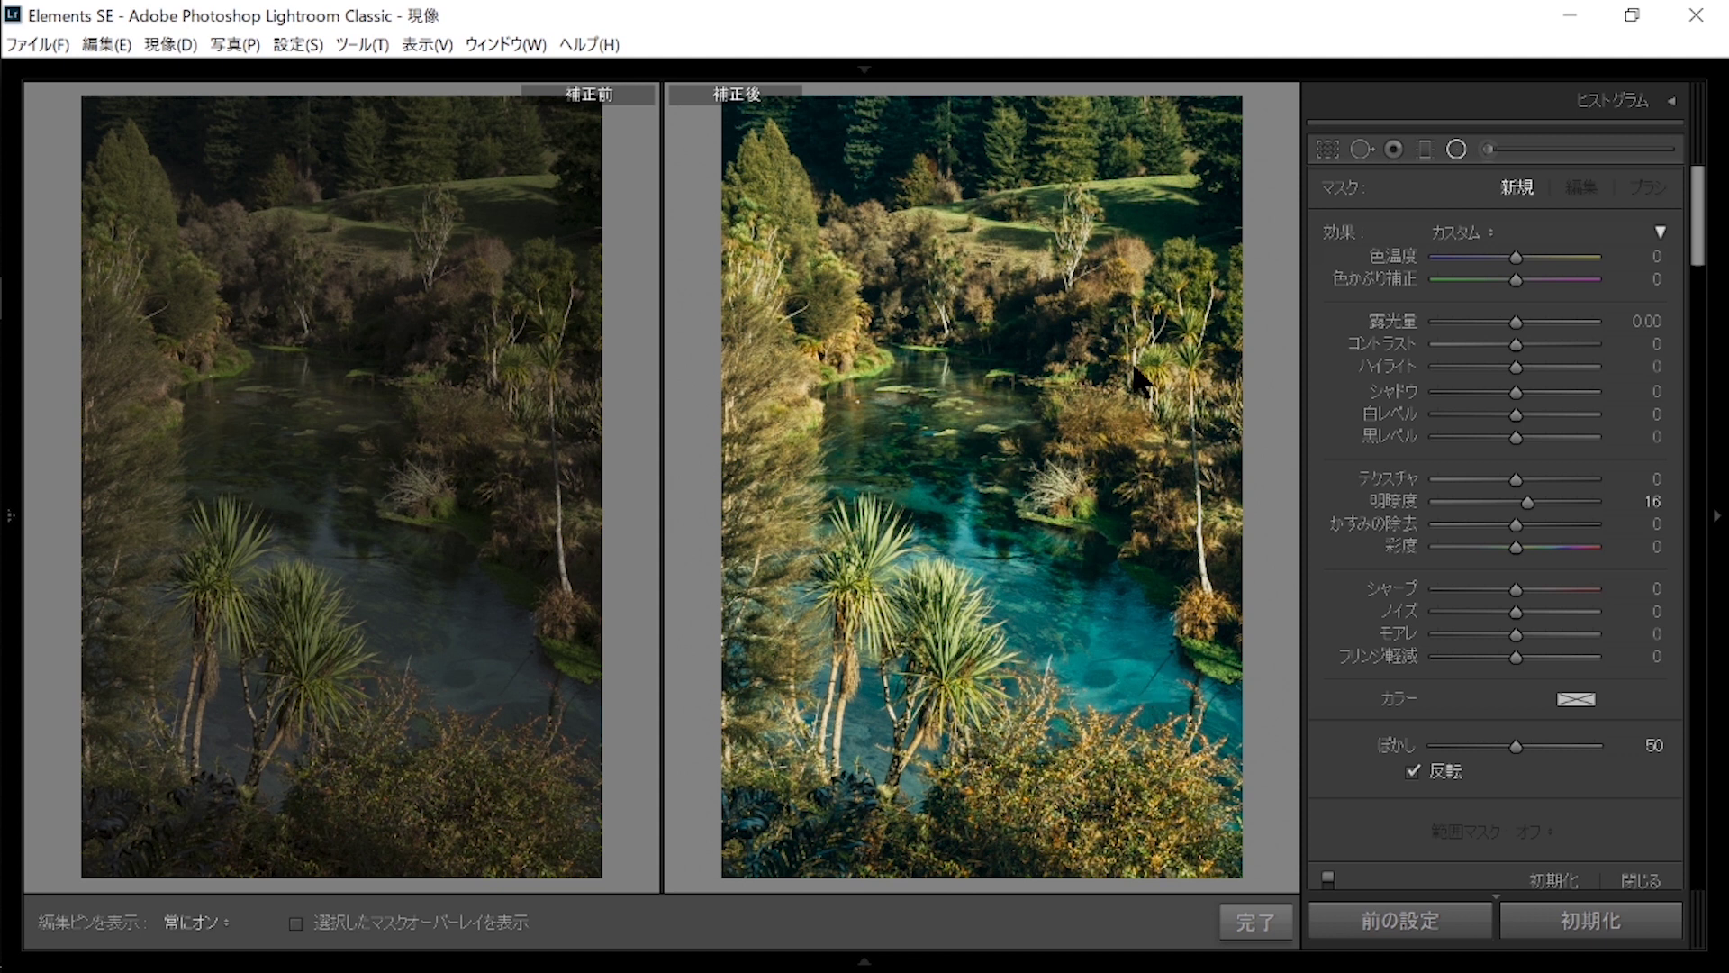
{"action": "double_click", "coordinate": [1527, 501]}
{"action": "left_click_drag", "start_coordinate": [932, 708], "coordinate": [1103, 664]}
{"action": "left_click_drag", "start_coordinate": [915, 284], "coordinate": [1000, 415]}
{"action": "left_click", "coordinate": [1549, 745]}
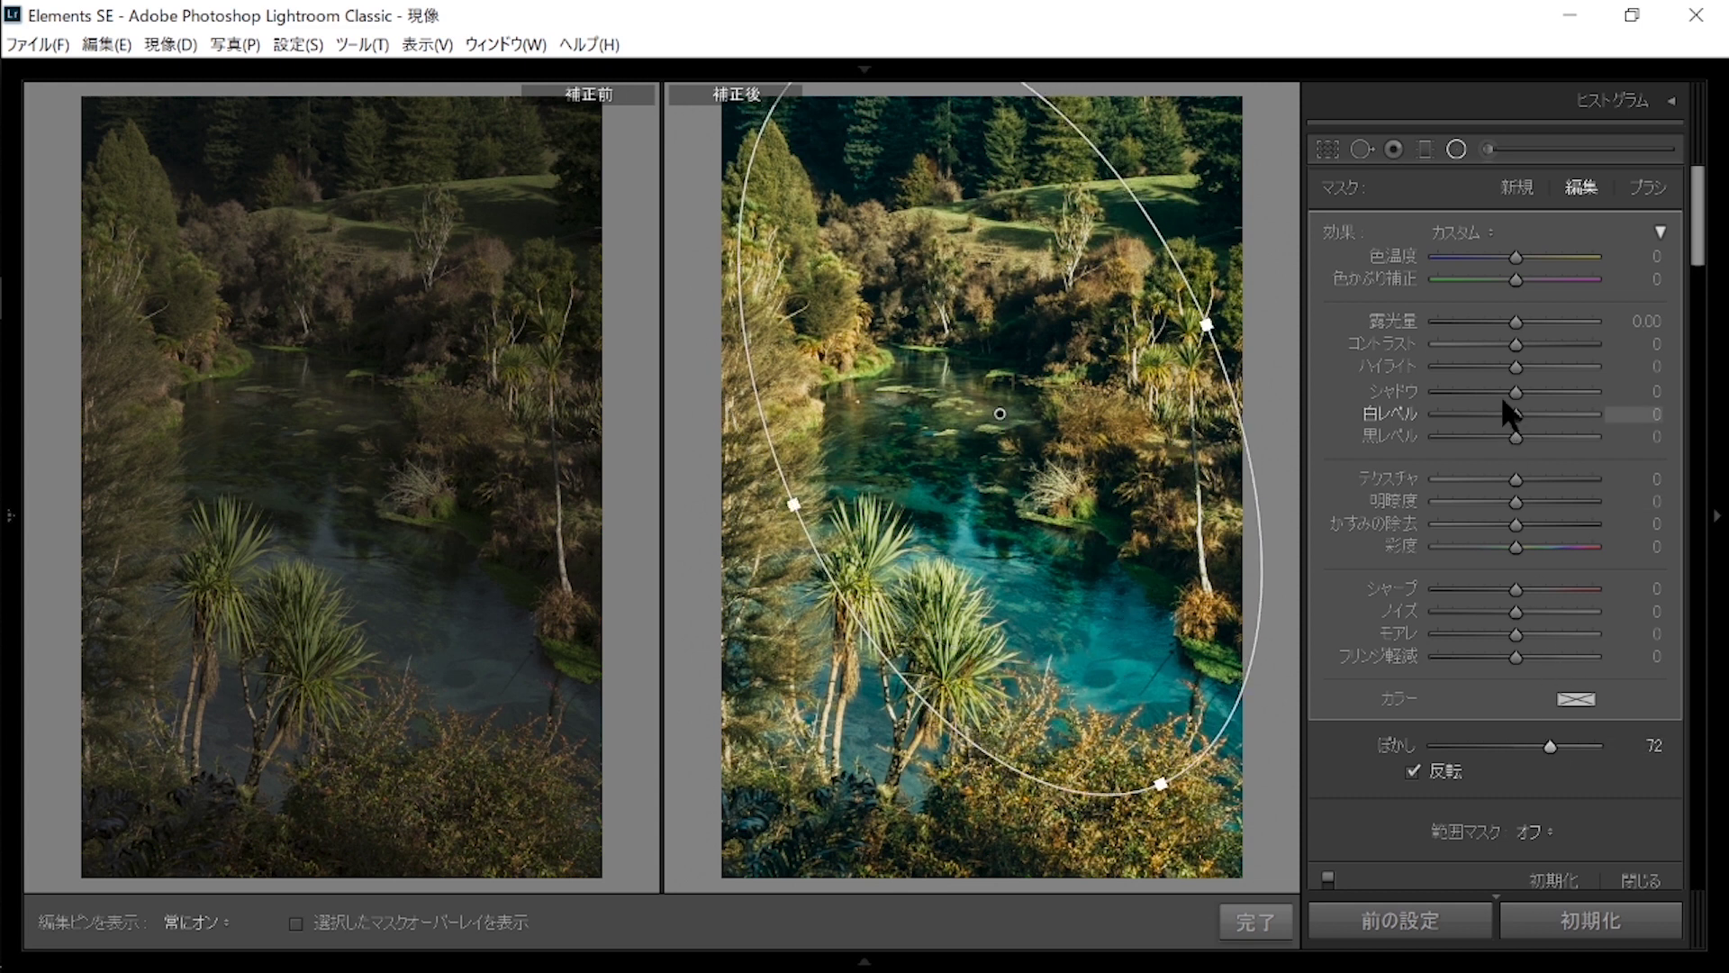
Set the radial filter's Exposure to −0.21, turn off its inversion, and lower its Shadows slightly.
{"action": "left_click", "coordinate": [1507, 321]}
{"action": "left_click_drag", "start_coordinate": [1506, 323], "coordinate": [1506, 312]}
{"action": "left_click", "coordinate": [1412, 771]}
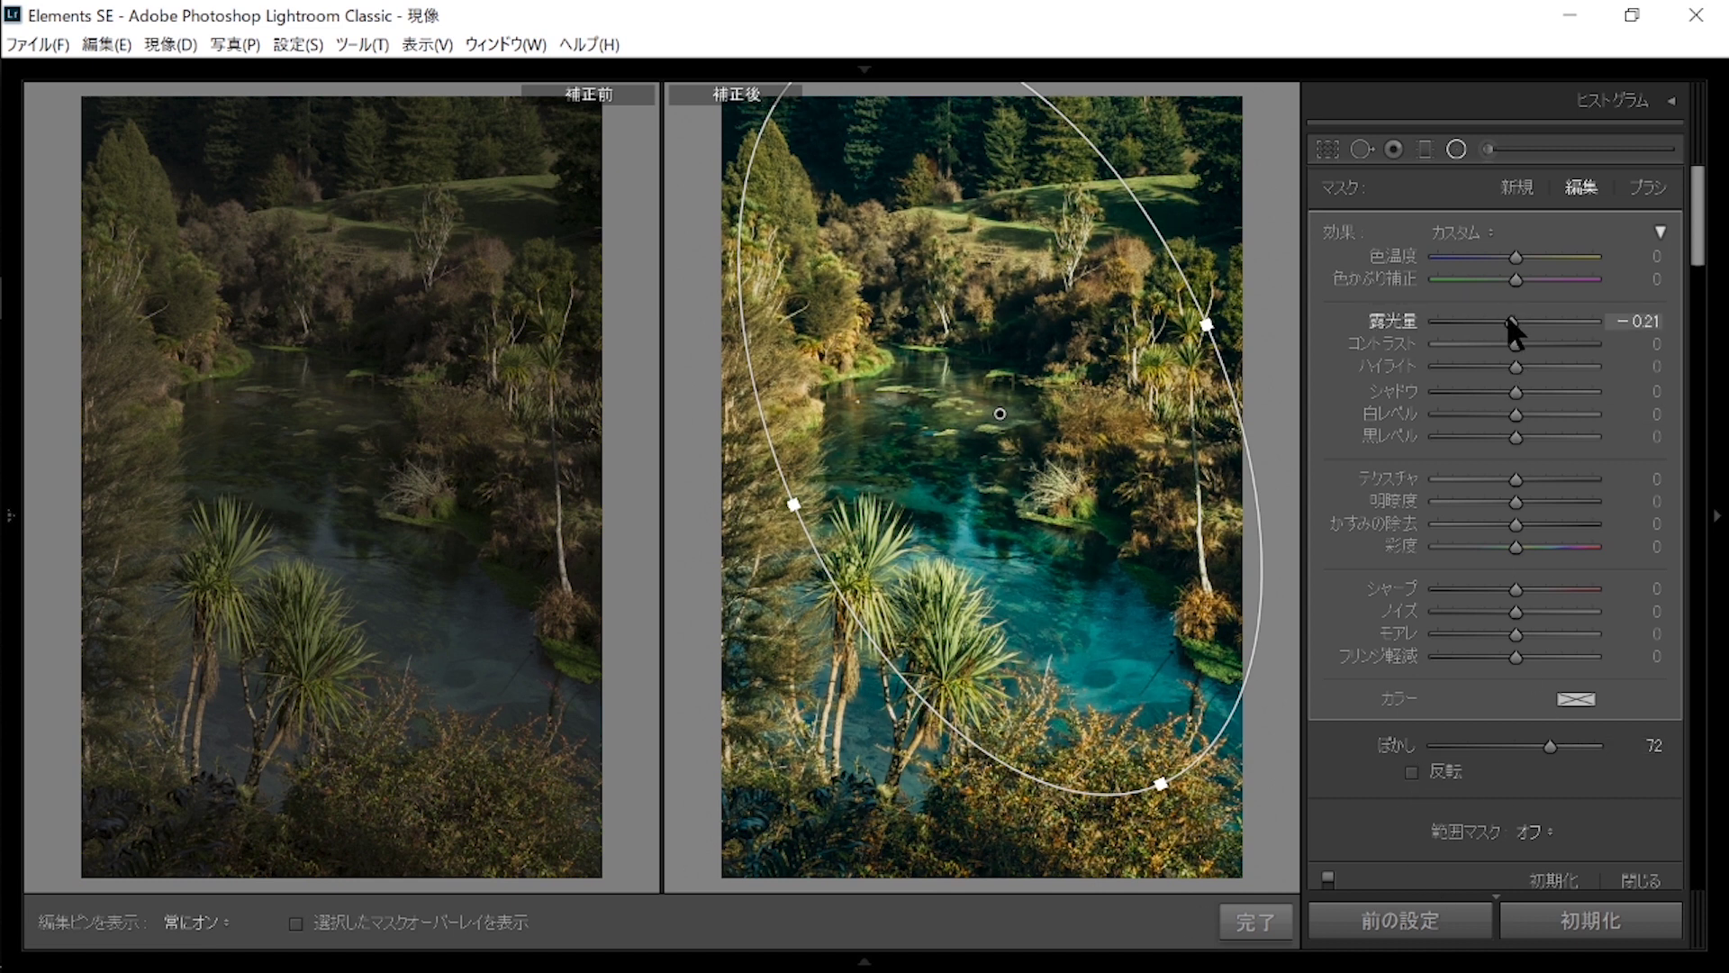
{"action": "left_click_drag", "start_coordinate": [1509, 389], "coordinate": [1489, 386]}
{"action": "key", "text": "shift+m"}
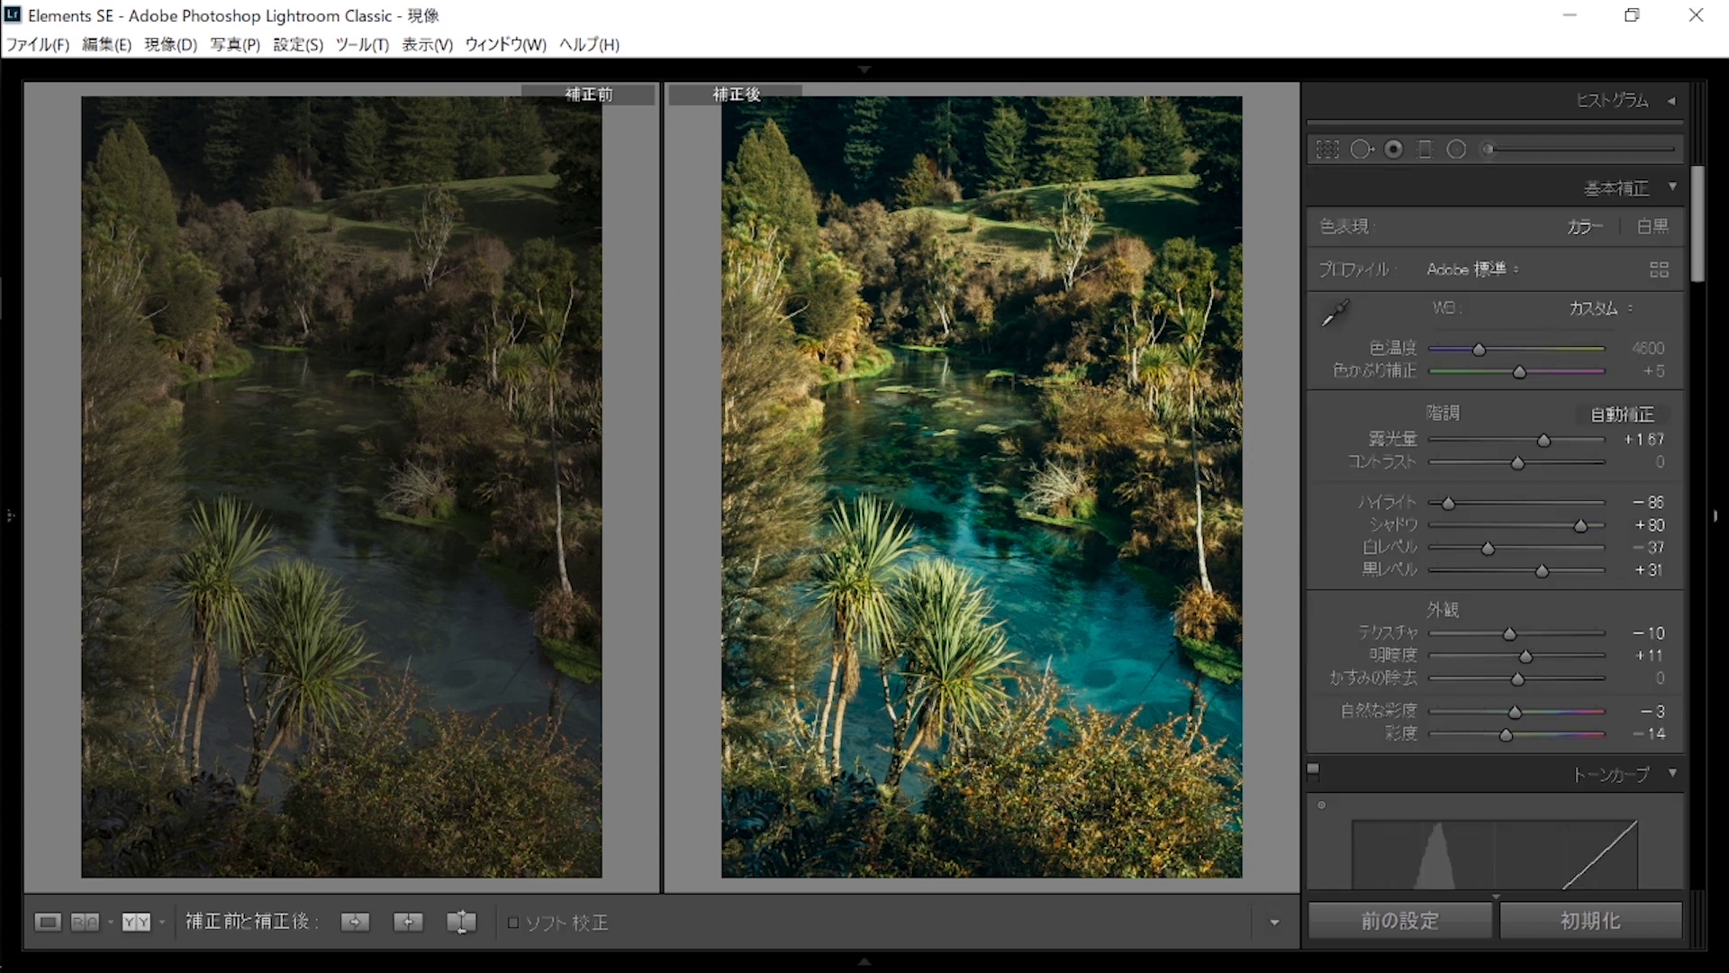